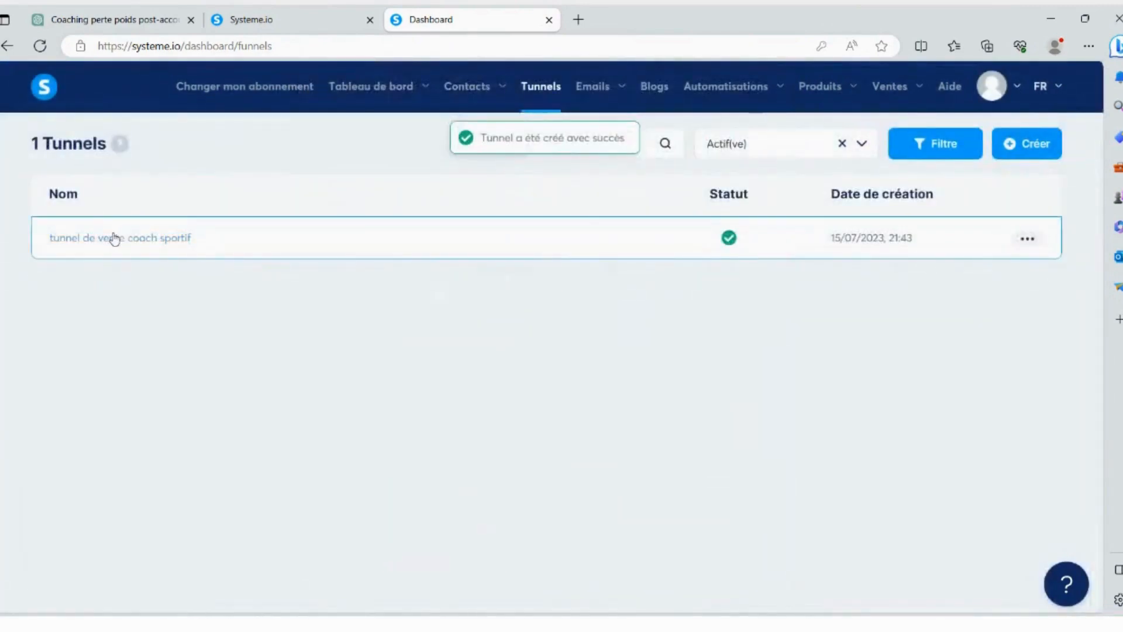
- Add a "page de vente" step of type Page de vente to the coach sportif funnel and place it first in the page order
left_click(114, 238)
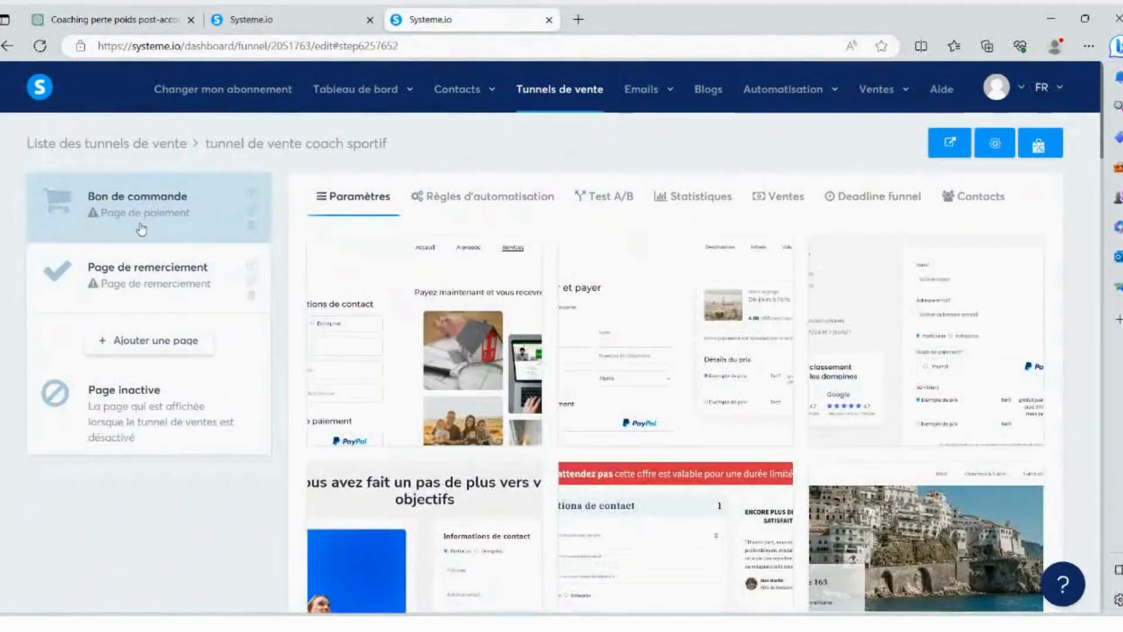
left_click(186, 340)
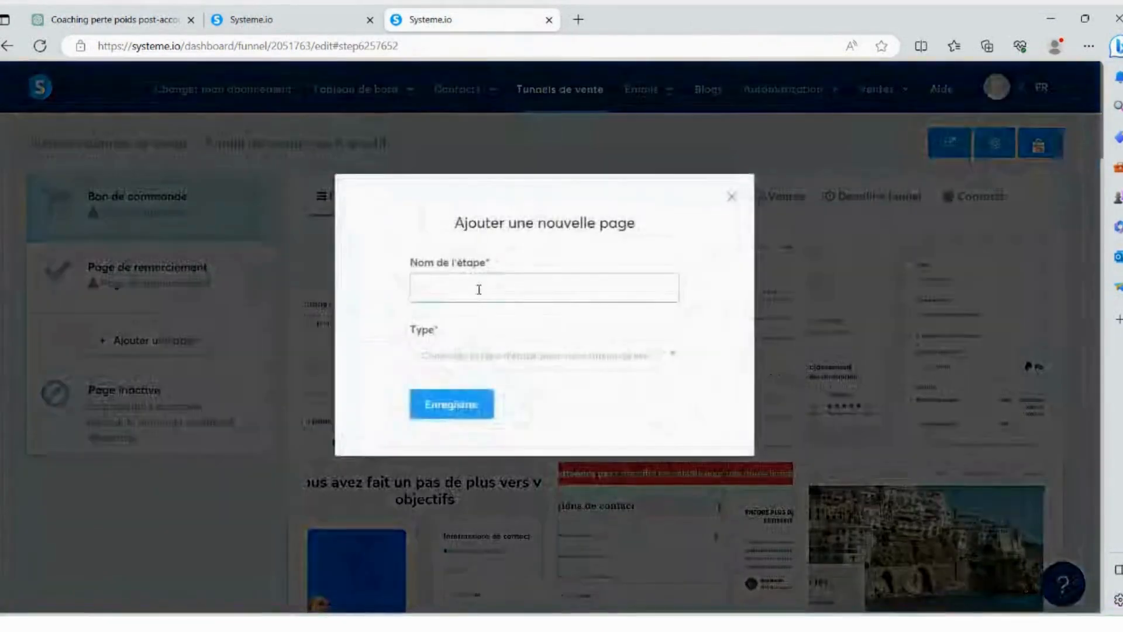
left_click(479, 289)
type("page")
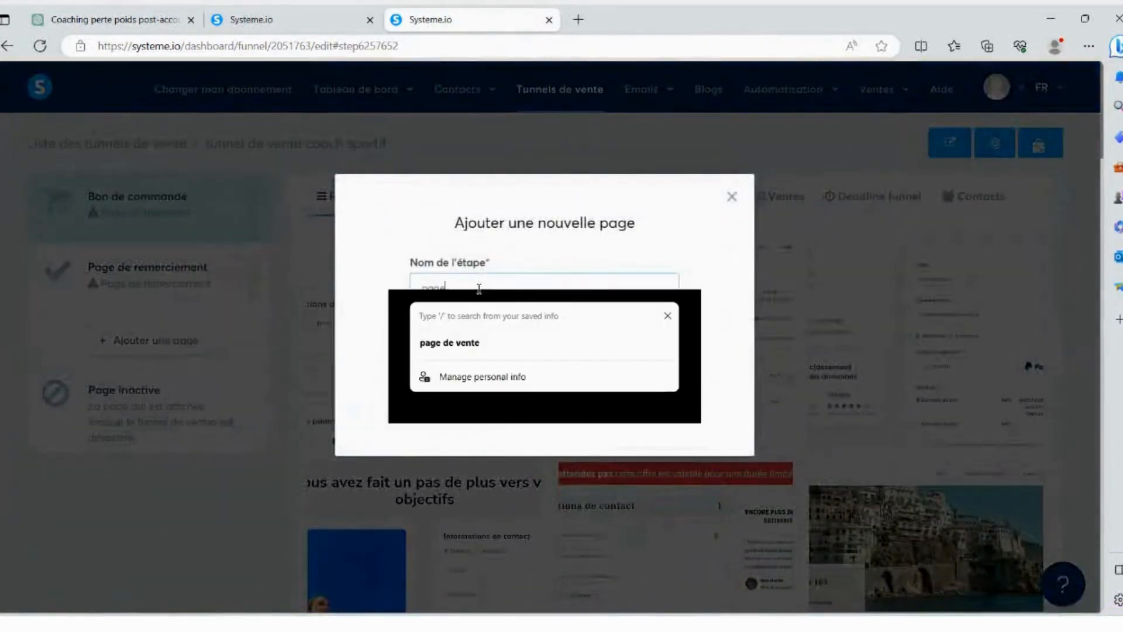
type(" de vente")
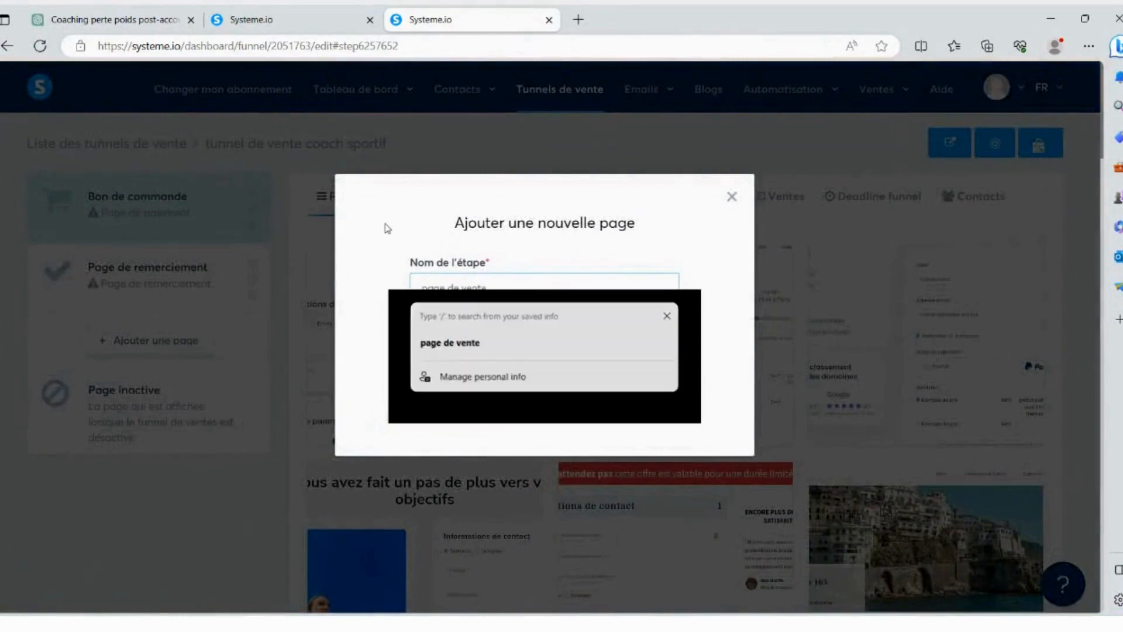
left_click(495, 353)
type("ve")
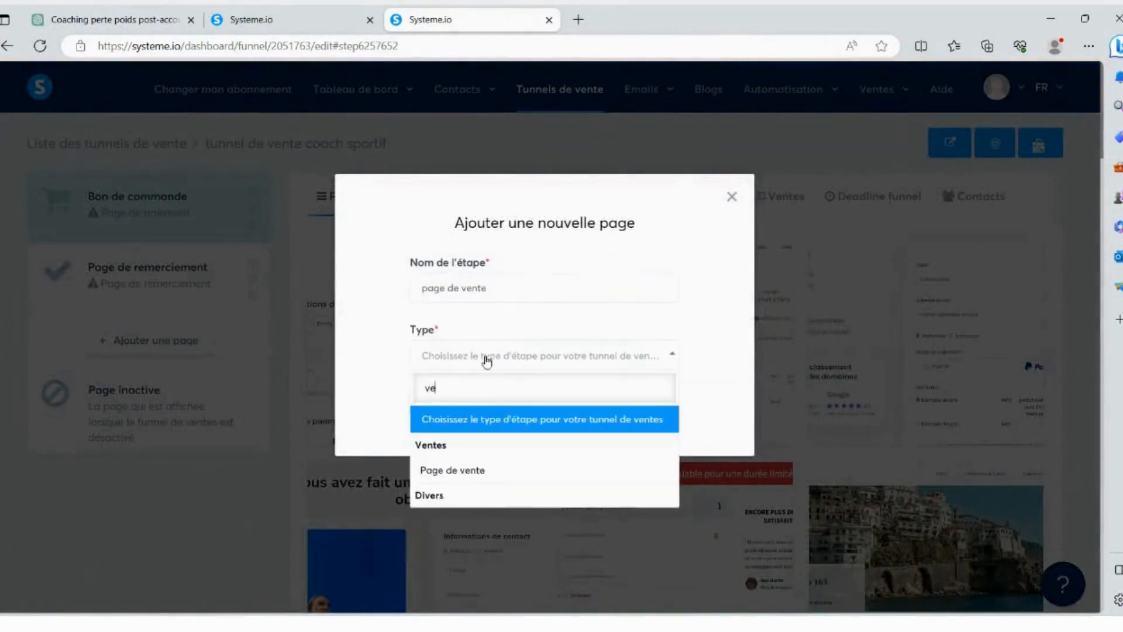
left_click(499, 468)
left_click(467, 409)
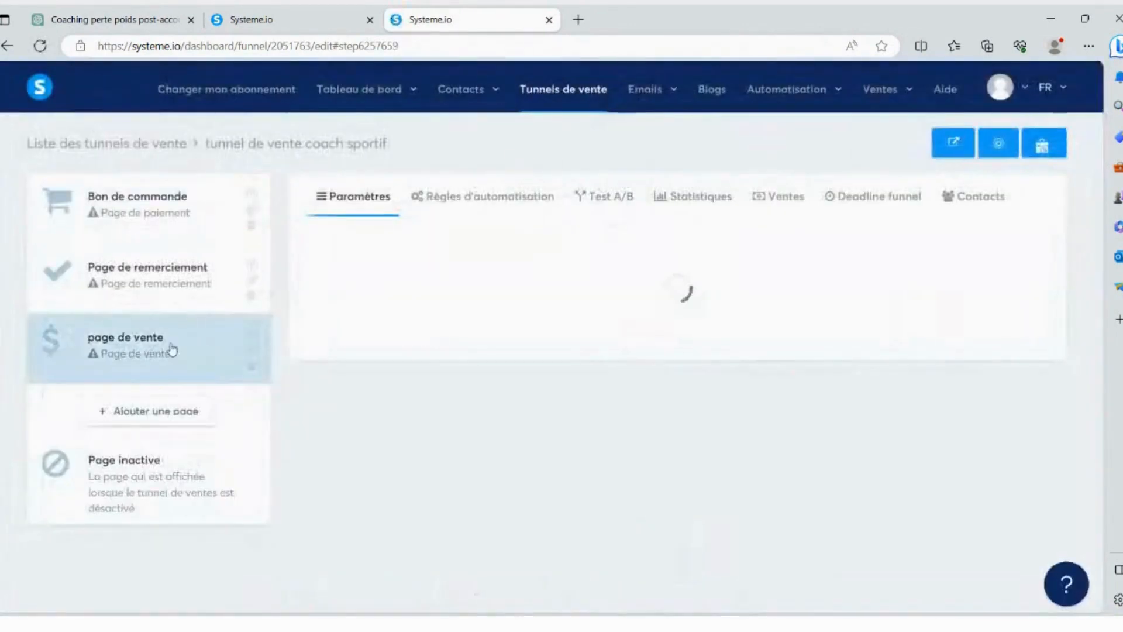
left_click_drag(171, 350, 158, 199)
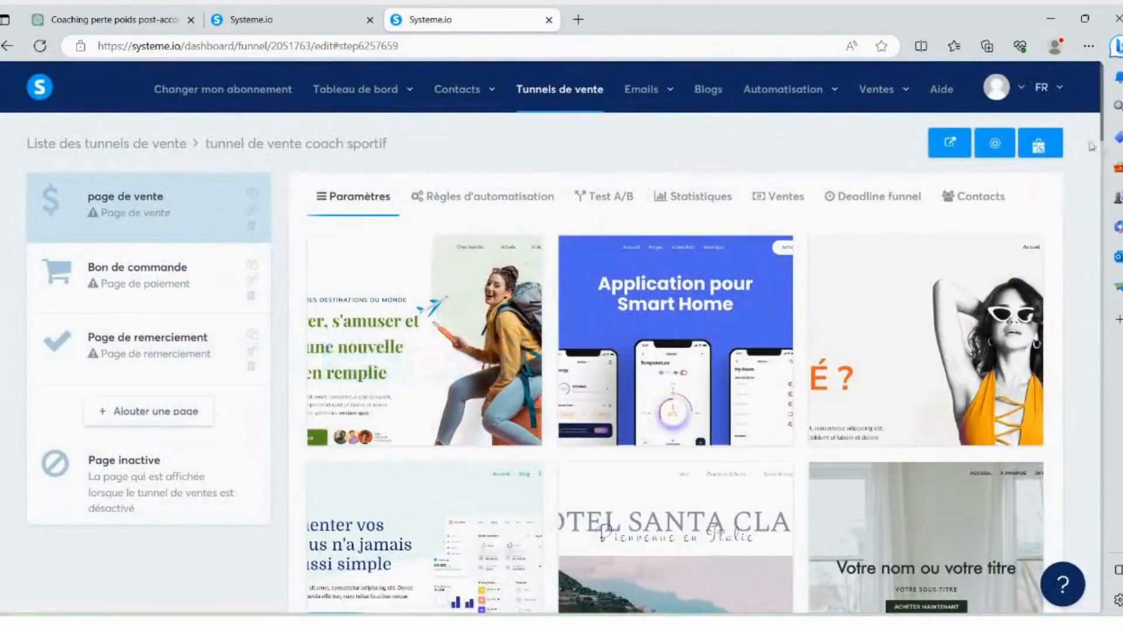
- Preview the beauty-themed "[CENTRE]" sales page template in a separate tab, review its sections and close the preview
scroll(646, 301, "down", 5)
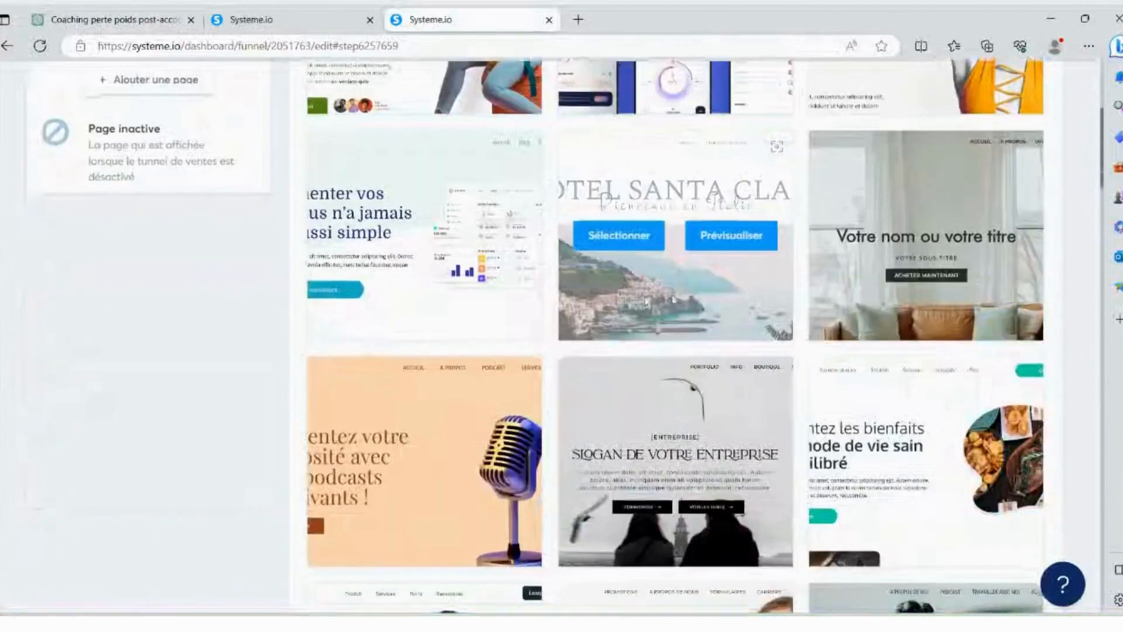
scroll(667, 300, "down", 4)
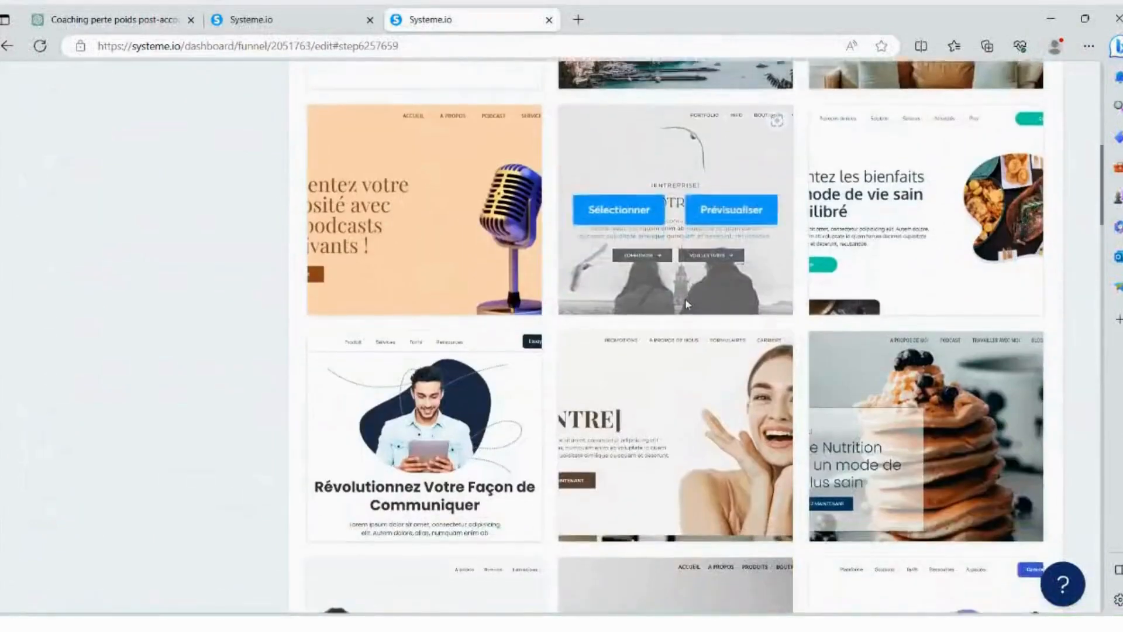
scroll(685, 298, "down", 1)
right_click(693, 298)
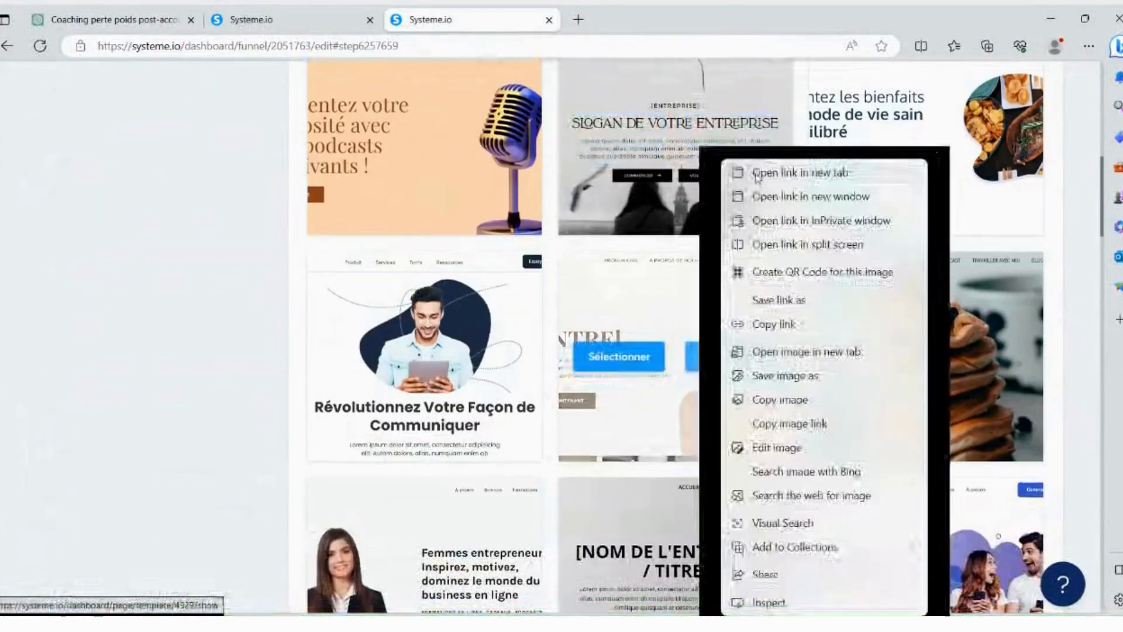
left_click(800, 172)
left_click(635, 19)
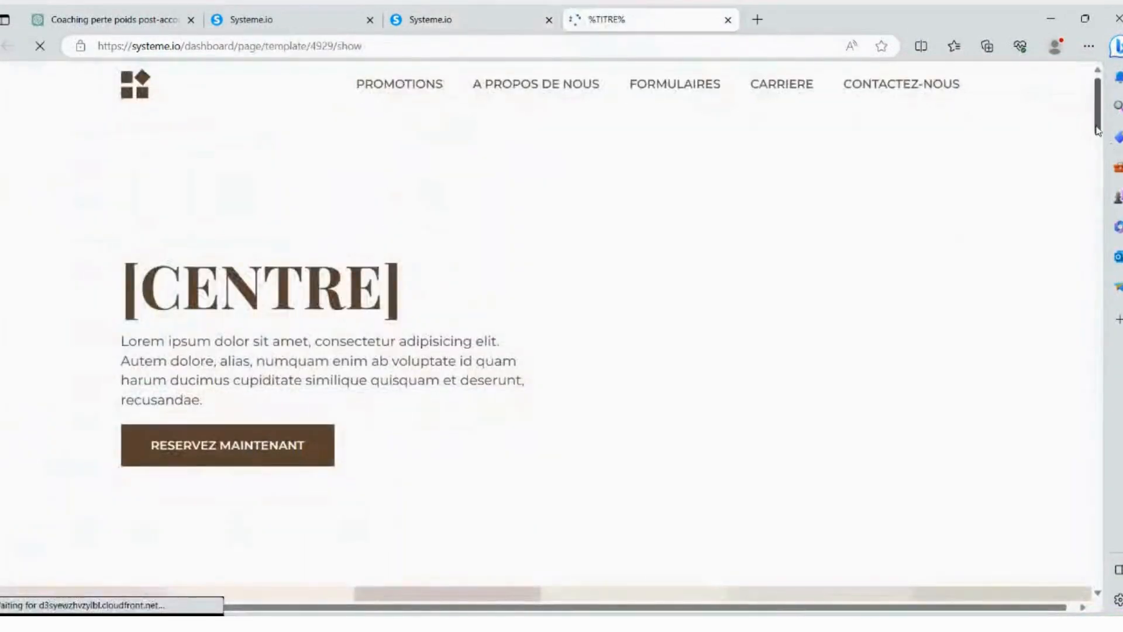
scroll(601, 196, "down", 10)
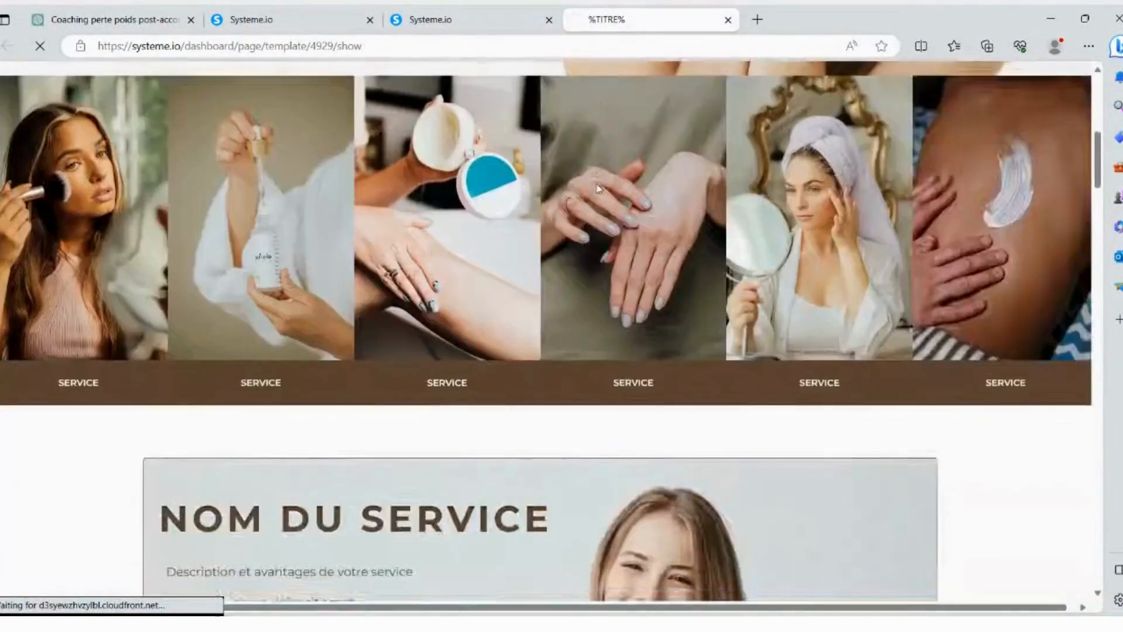
scroll(601, 196, "down", 15)
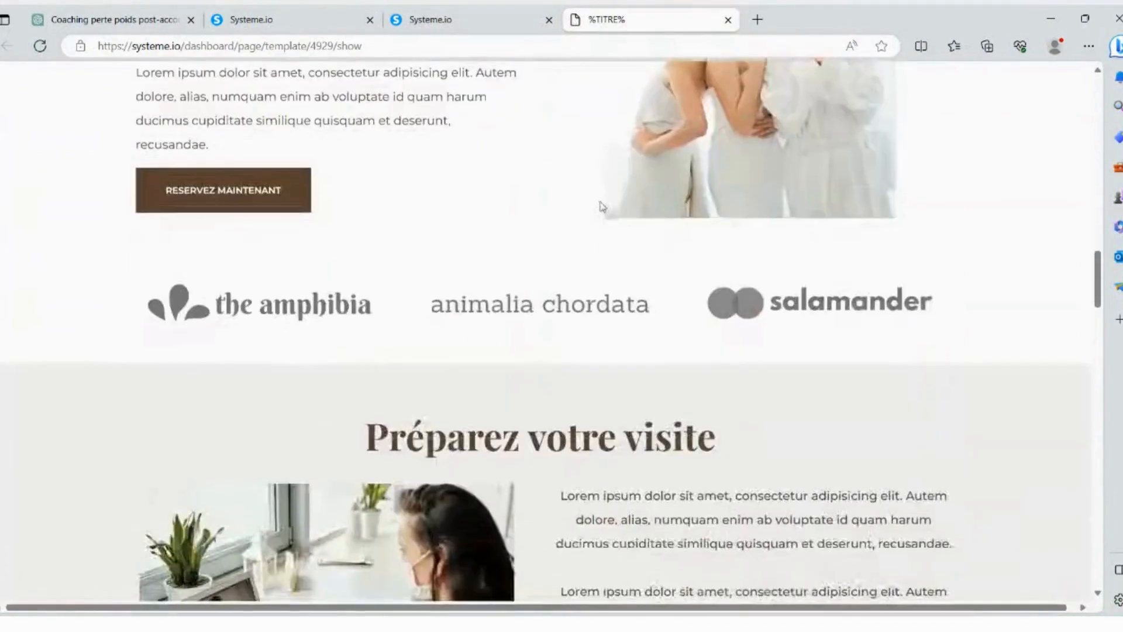
left_click(491, 12)
left_click(728, 20)
- Browse the remaining sales page templates through to the end of the gallery
scroll(526, 176, "down", 6)
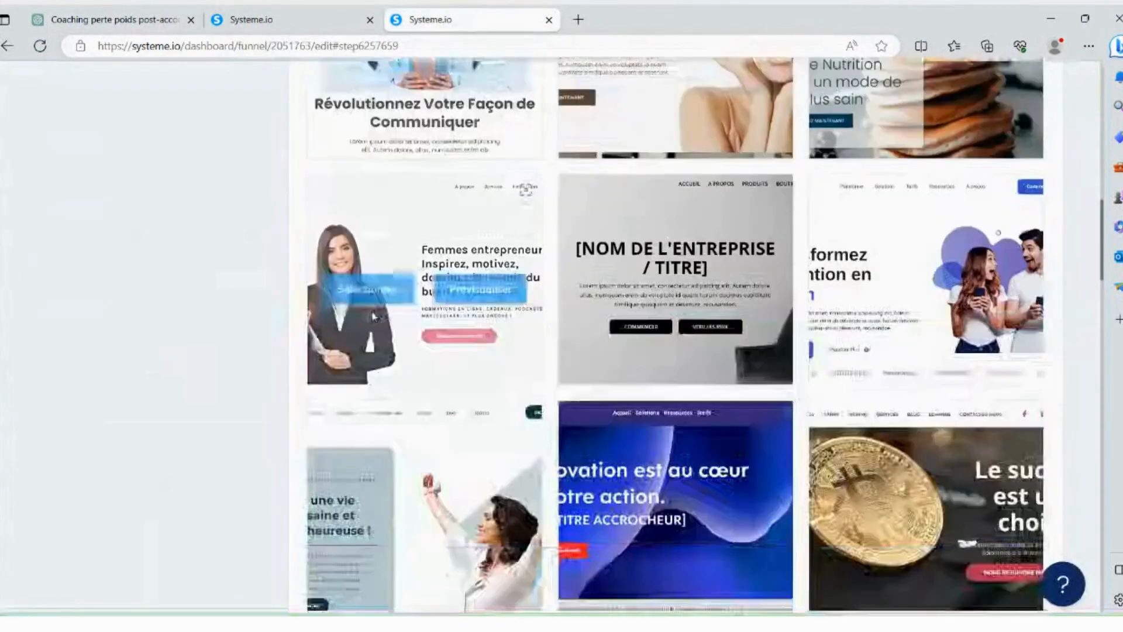
scroll(644, 298, "down", 12)
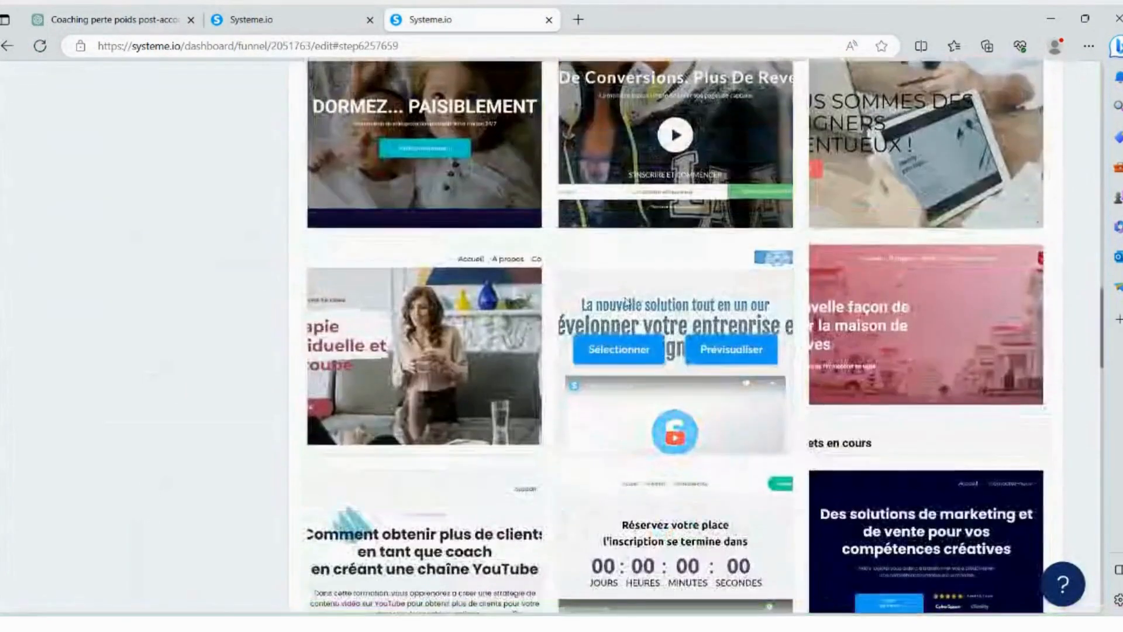
scroll(624, 302, "down", 7)
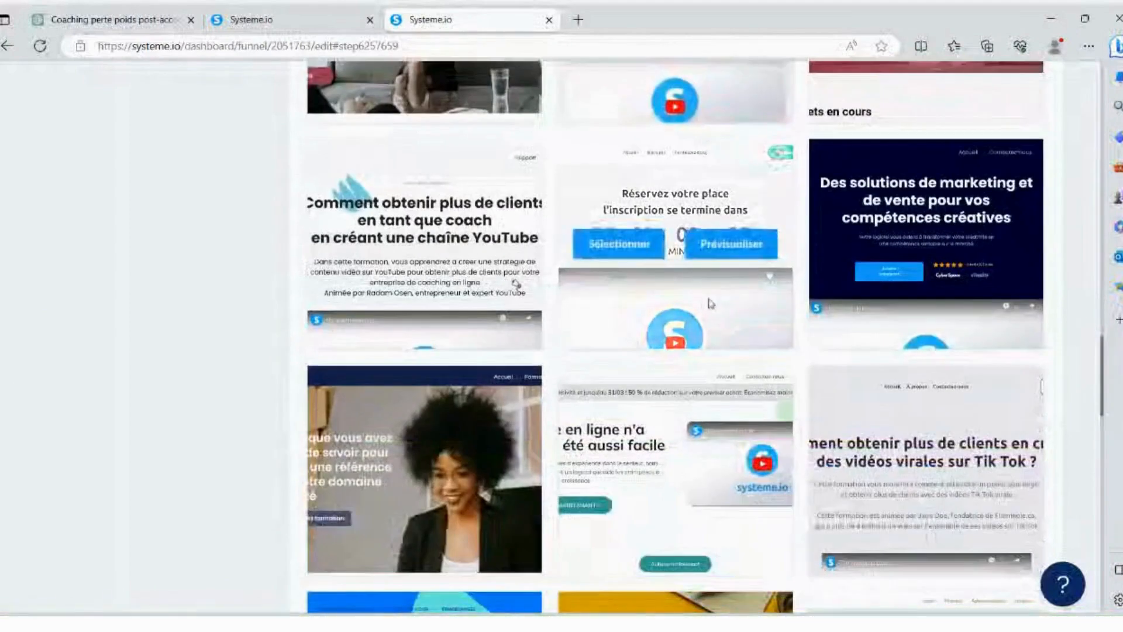
scroll(712, 303, "down", 10)
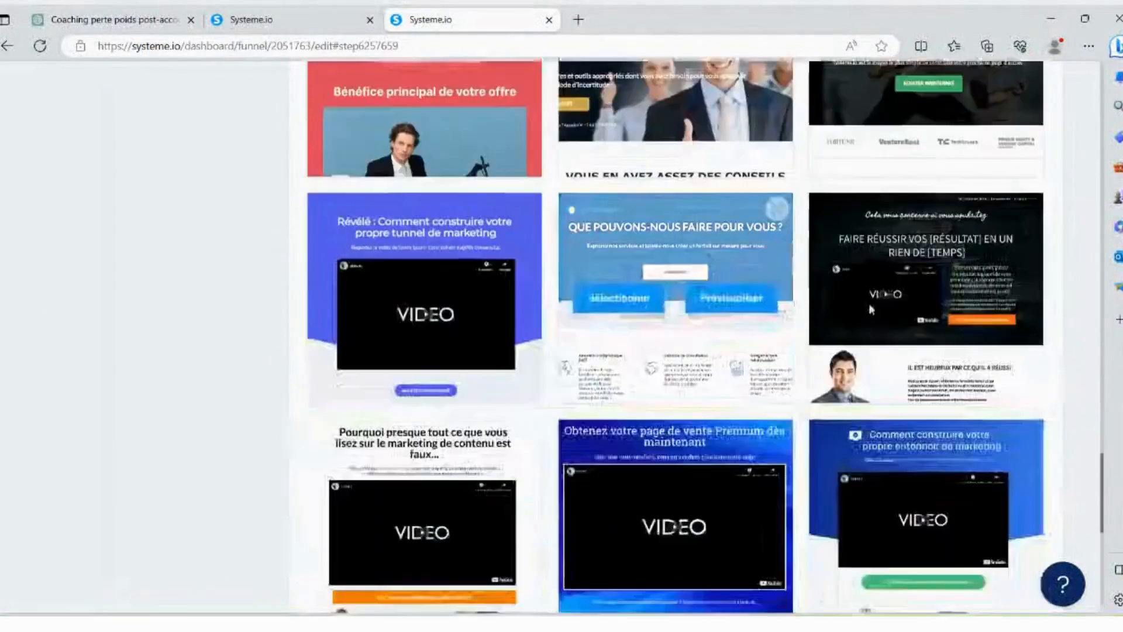
scroll(870, 309, "down", 1)
left_click_drag(1104, 480, 1086, 179)
scroll(602, 382, "down", 20)
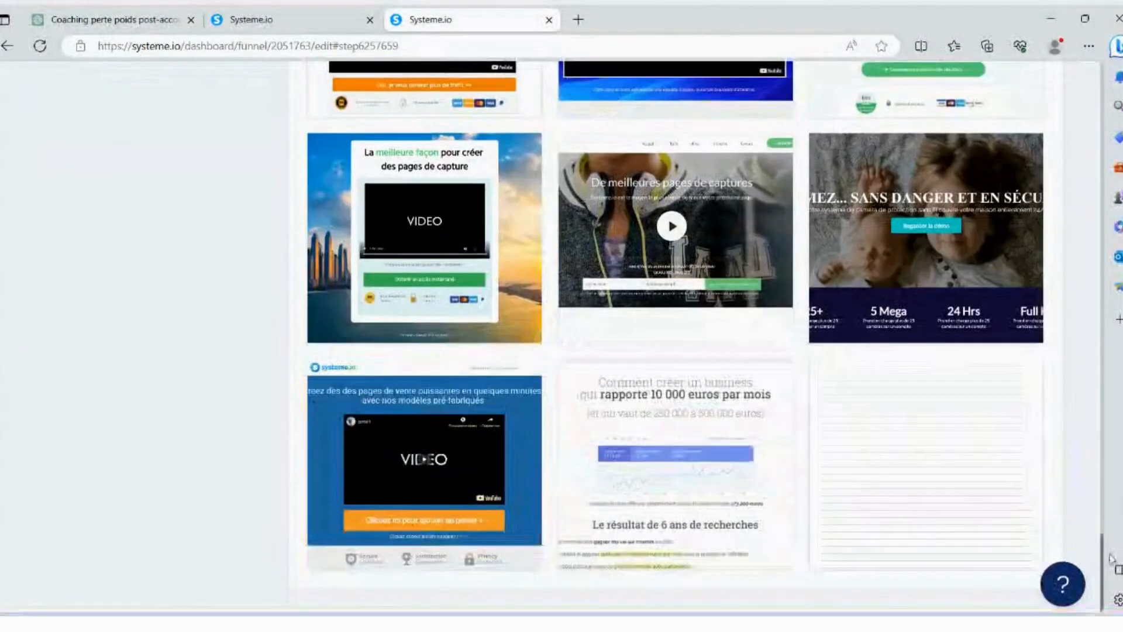
- Select the travel template with the backpacker photo for the sales page and open it in the page editor
scroll(829, 232, "up", 10)
scroll(829, 233, "up", 3)
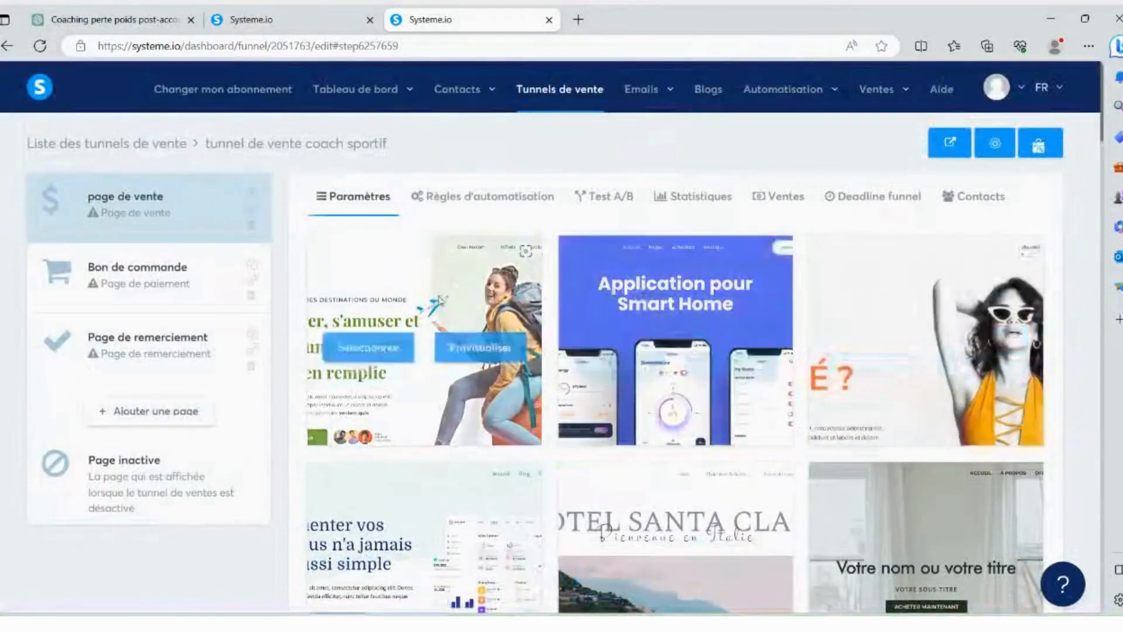
left_click(386, 347)
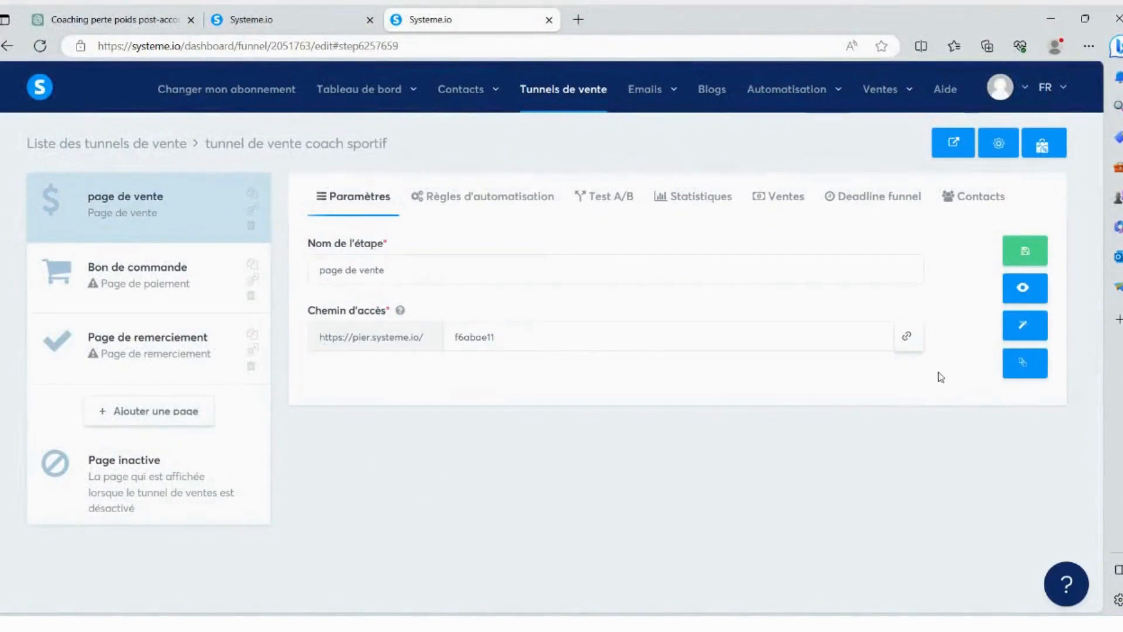
left_click(1023, 325)
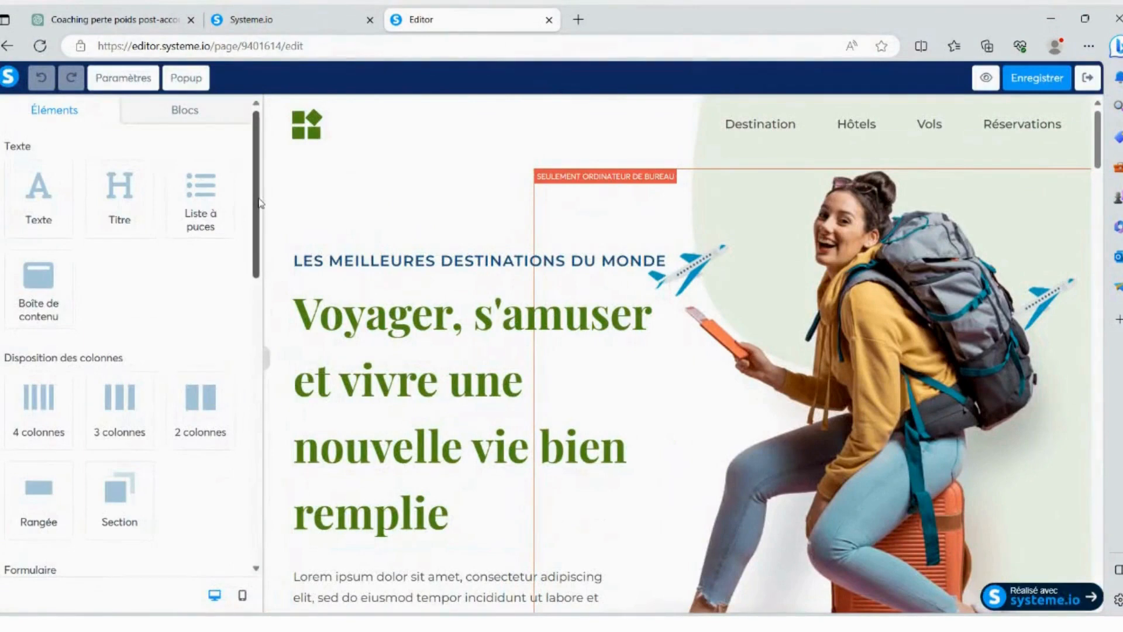
- Review the page settings, including the default fonts, SEO, tracking and affiliation options
left_click(122, 80)
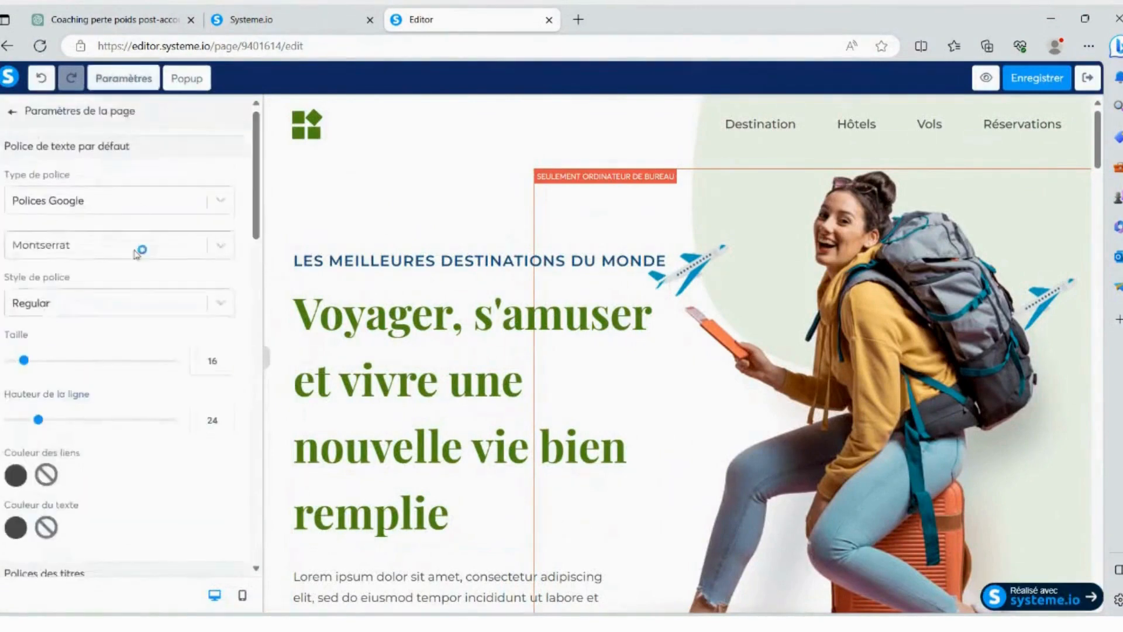
scroll(136, 254, "down", 15)
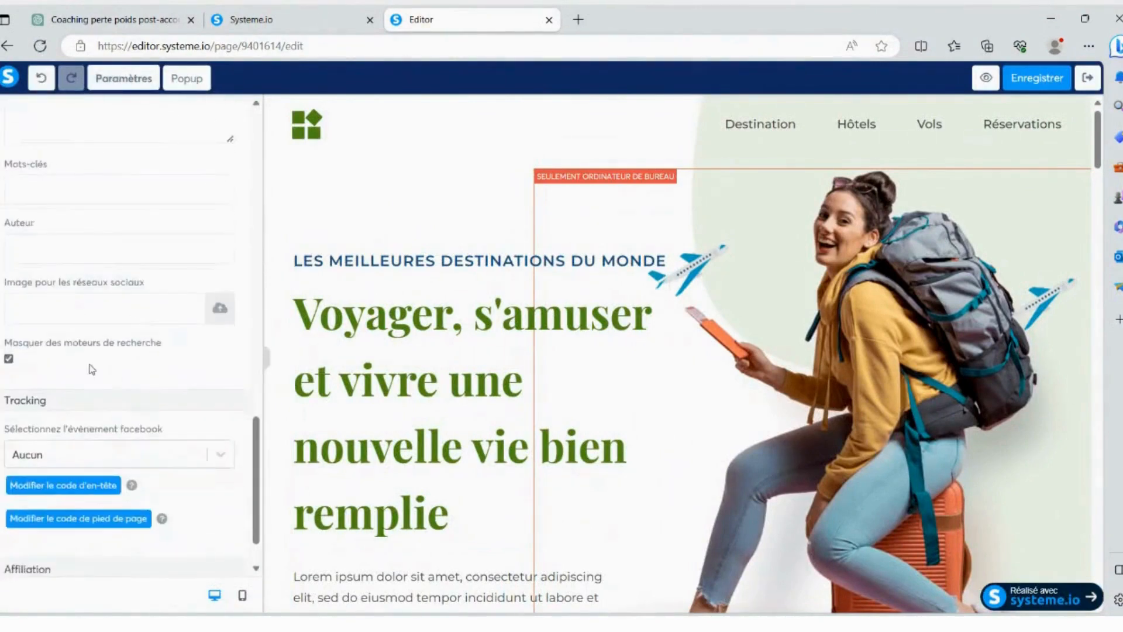
scroll(92, 368, "up", 13)
scroll(85, 243, "down", 9)
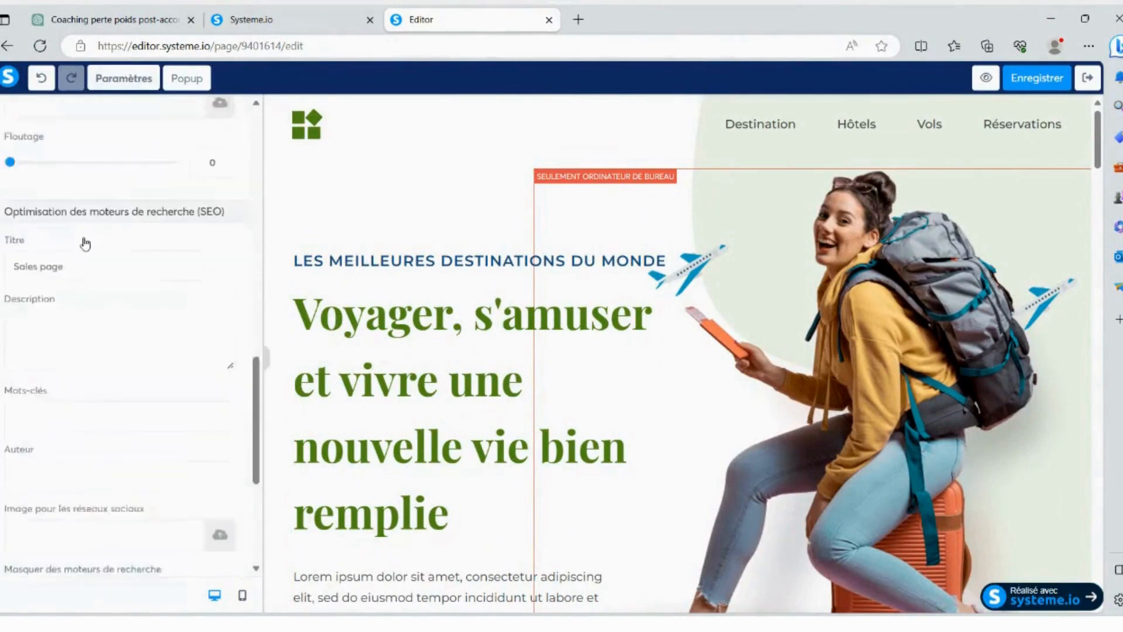
scroll(87, 245, "down", 5)
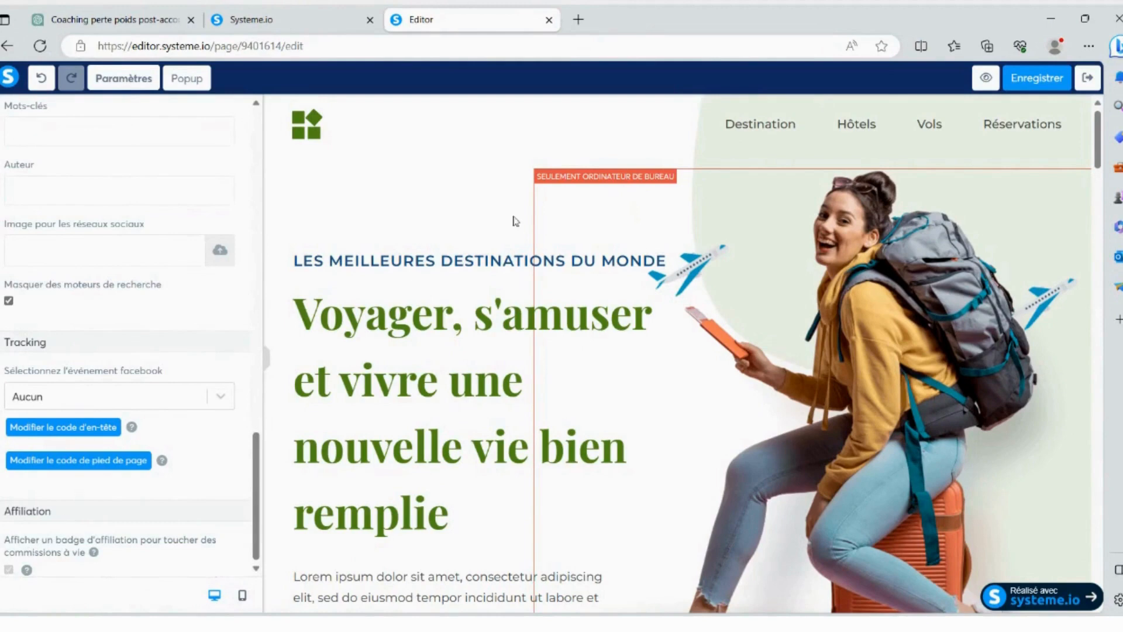
- Delete the opening section headed "Voyager, s'amuser et vivre une nouvelle vie bien remplie"
left_click(544, 127)
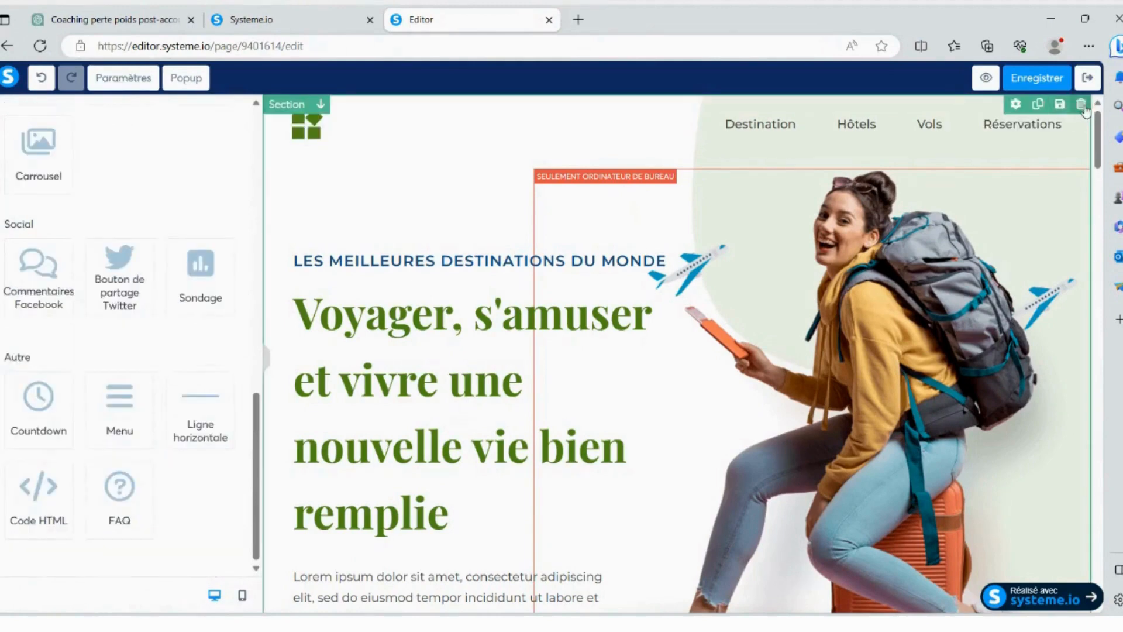
left_click(1082, 106)
left_click(618, 128)
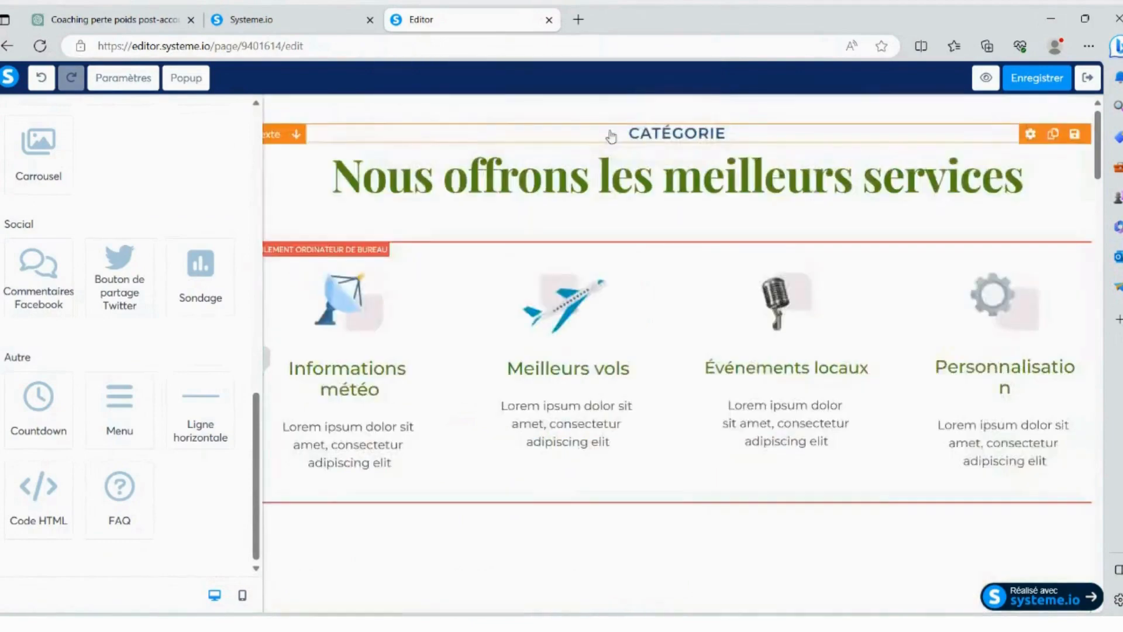
- Check the remaining travel content and delete the "Nous offrons les meilleurs services" section
scroll(583, 197, "down", 1)
scroll(583, 198, "down", 10)
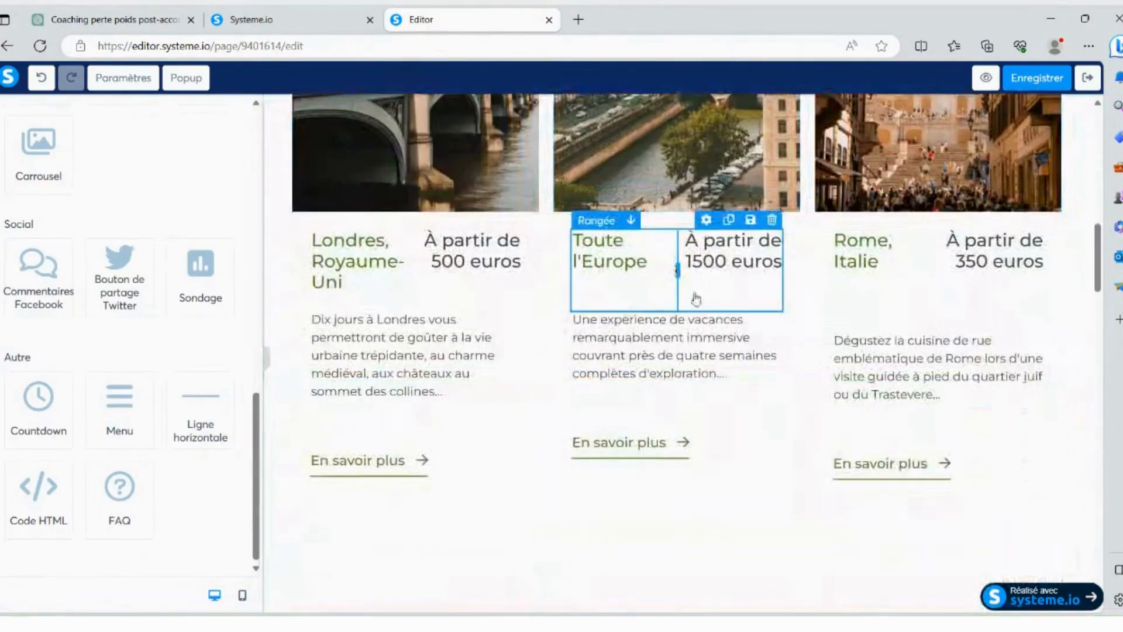
left_click_drag(1097, 257, 1094, 139)
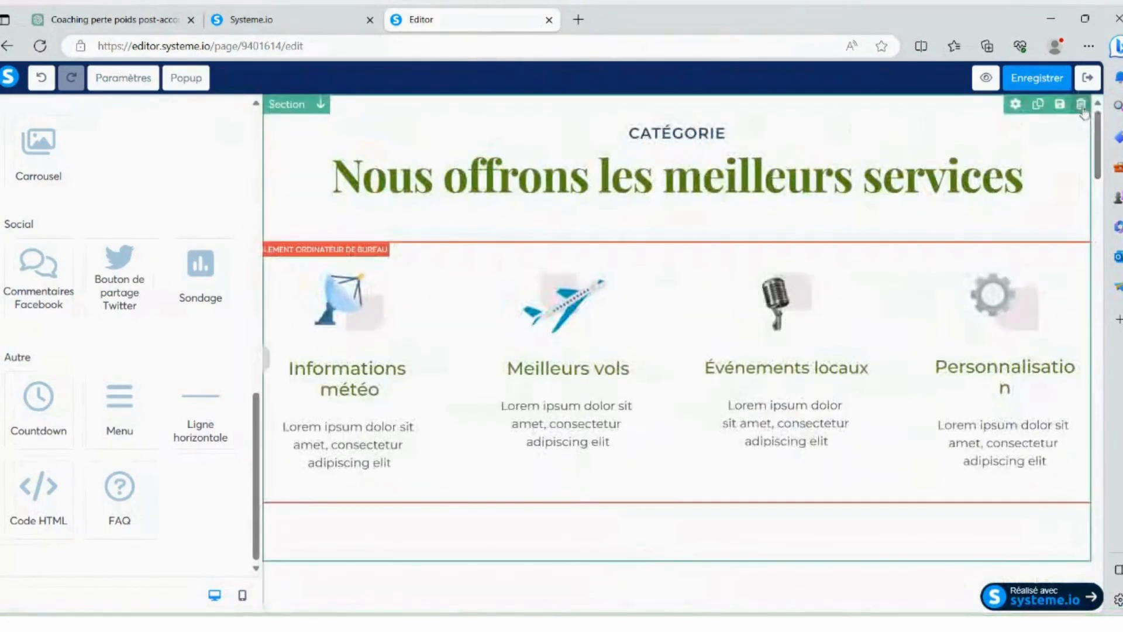
left_click(1080, 106)
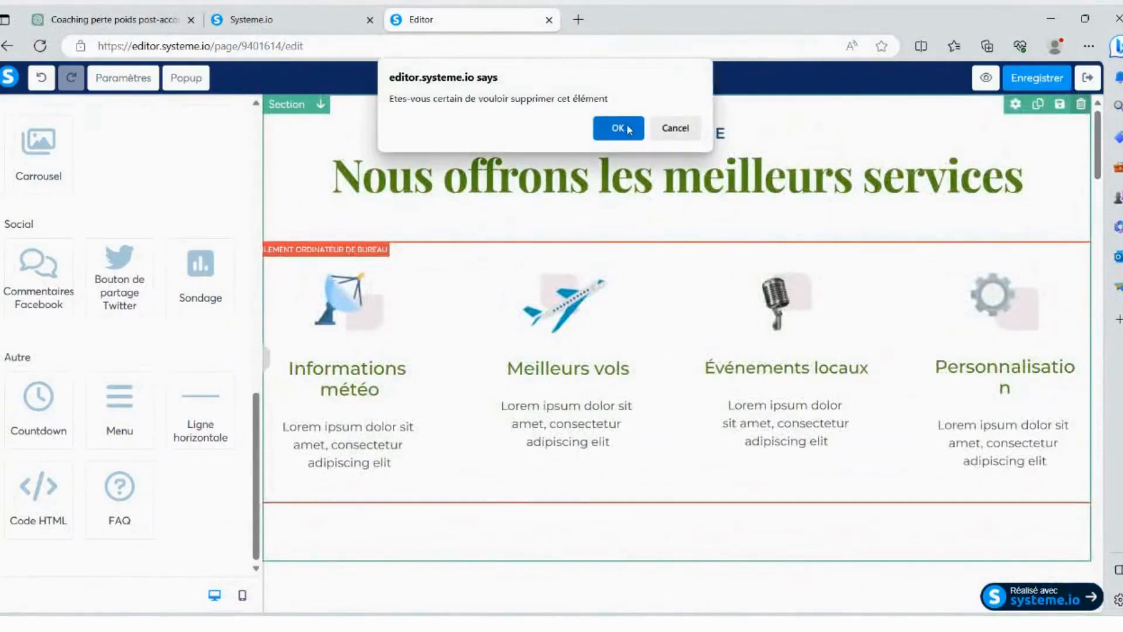
left_click(619, 129)
- Delete the "Top Destinations" section and the "Réservez votre prochain voyage en 3 étapes" section
left_click(1080, 105)
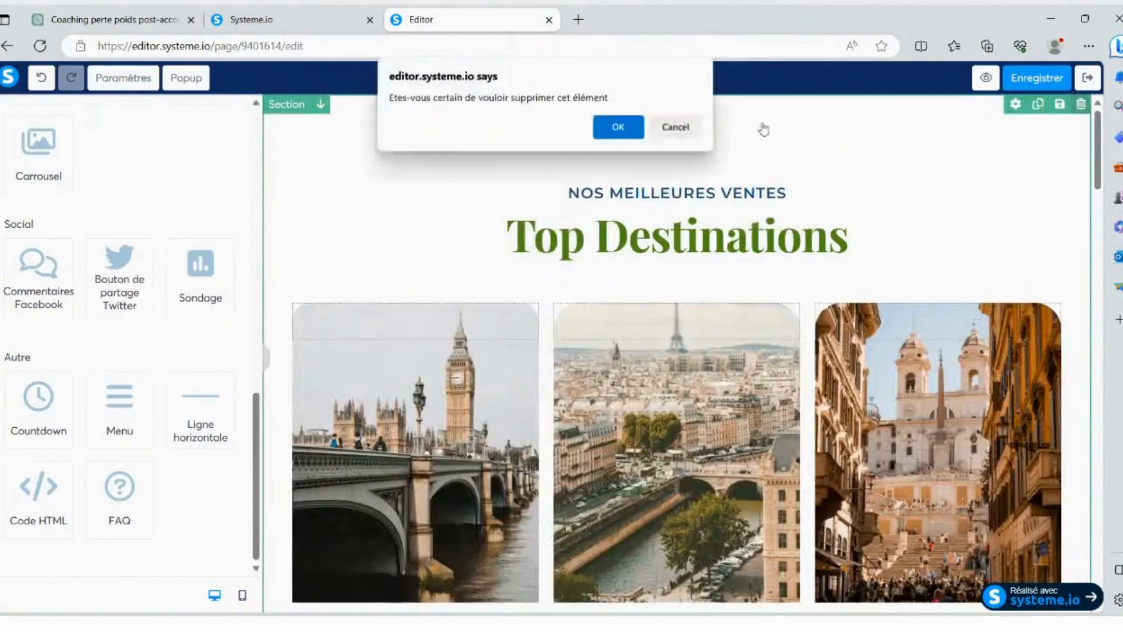
left_click(617, 128)
left_click(1081, 106)
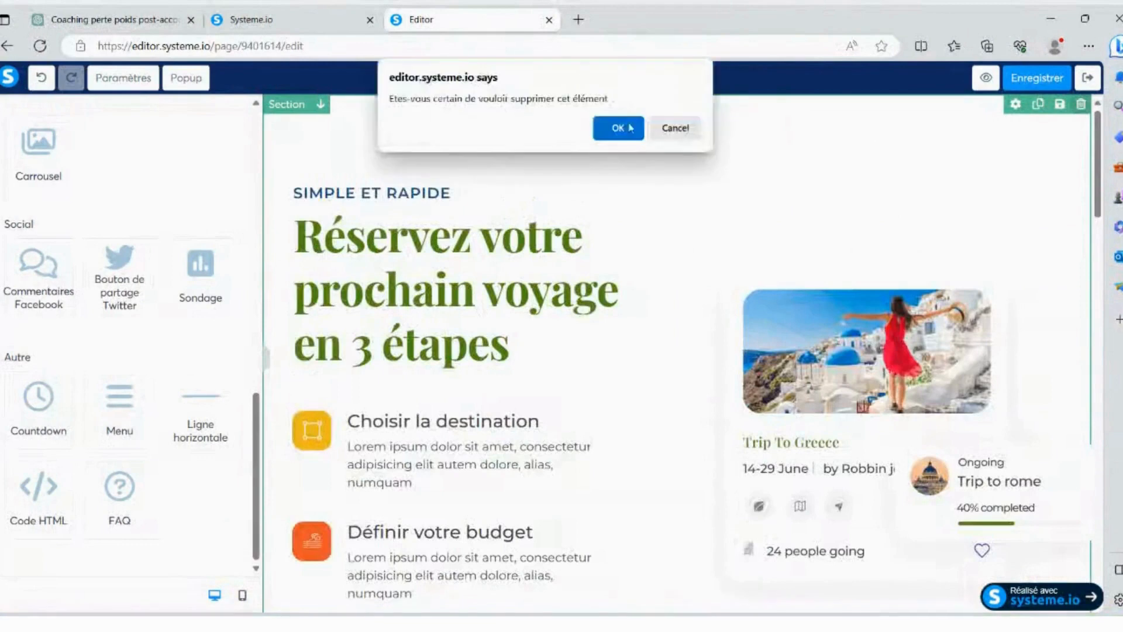
left_click(620, 128)
- Delete the "Que disent les gens de nous ?" testimonials section and the airline logos section
left_click(1081, 105)
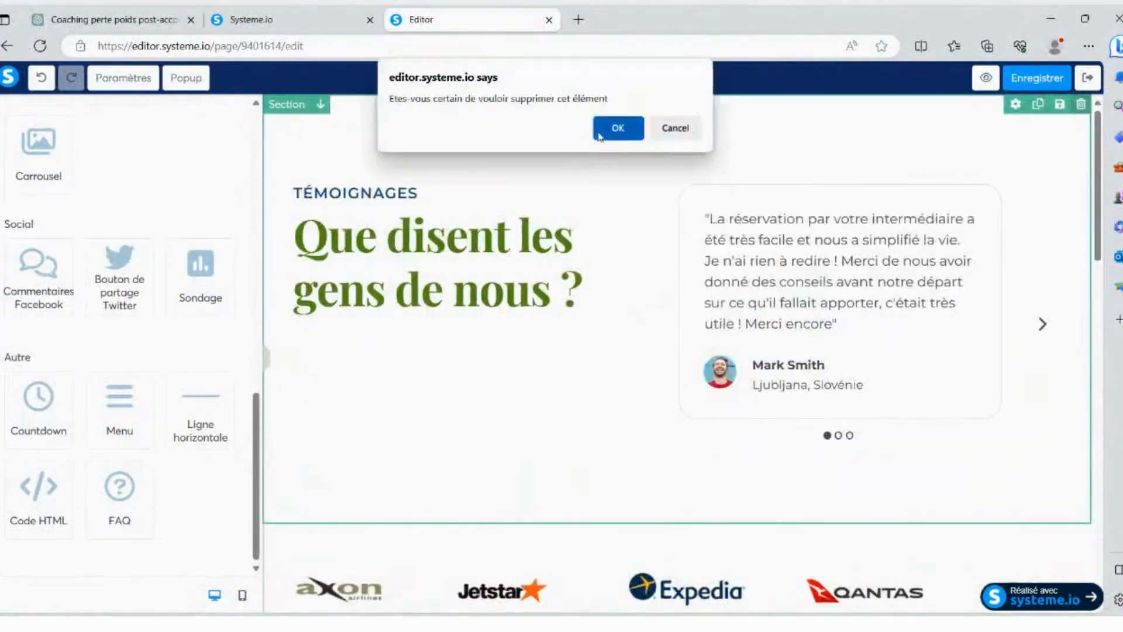
left_click(615, 125)
left_click(1080, 105)
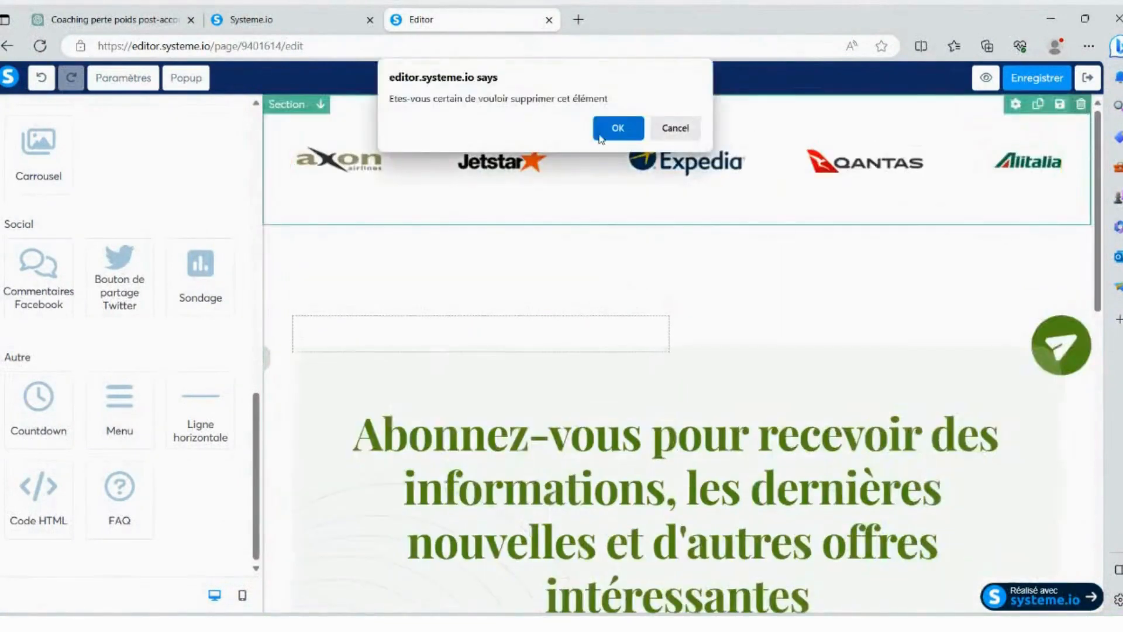
left_click(606, 130)
- Delete the newsletter sign-up section, the company and contact links section, and the dark legal footer section
left_click(1081, 104)
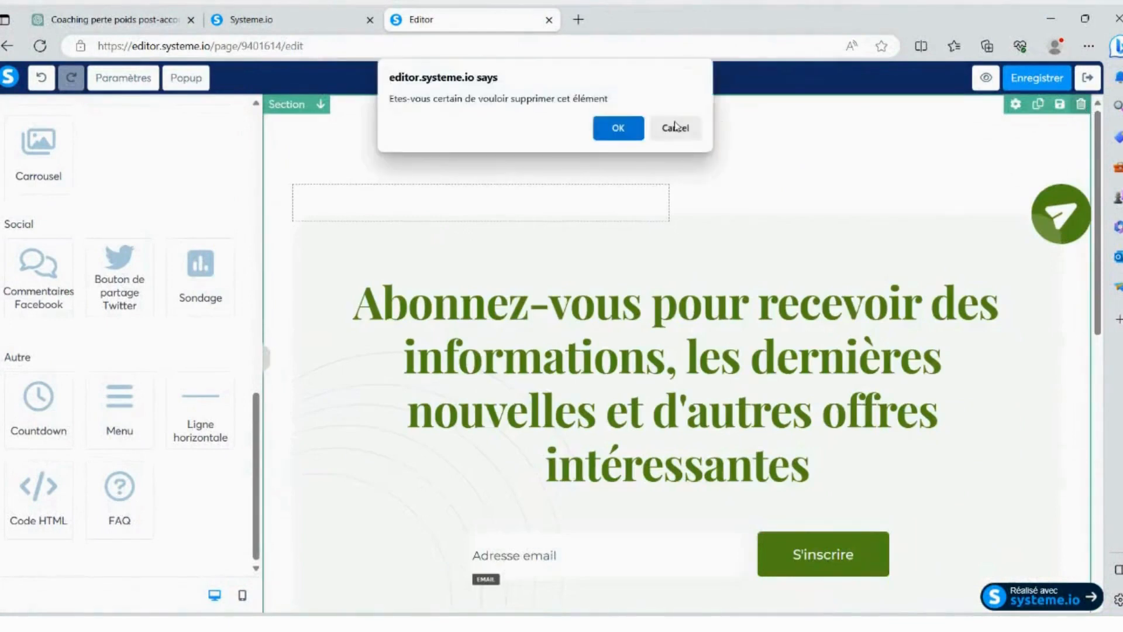
left_click(619, 128)
left_click(1081, 104)
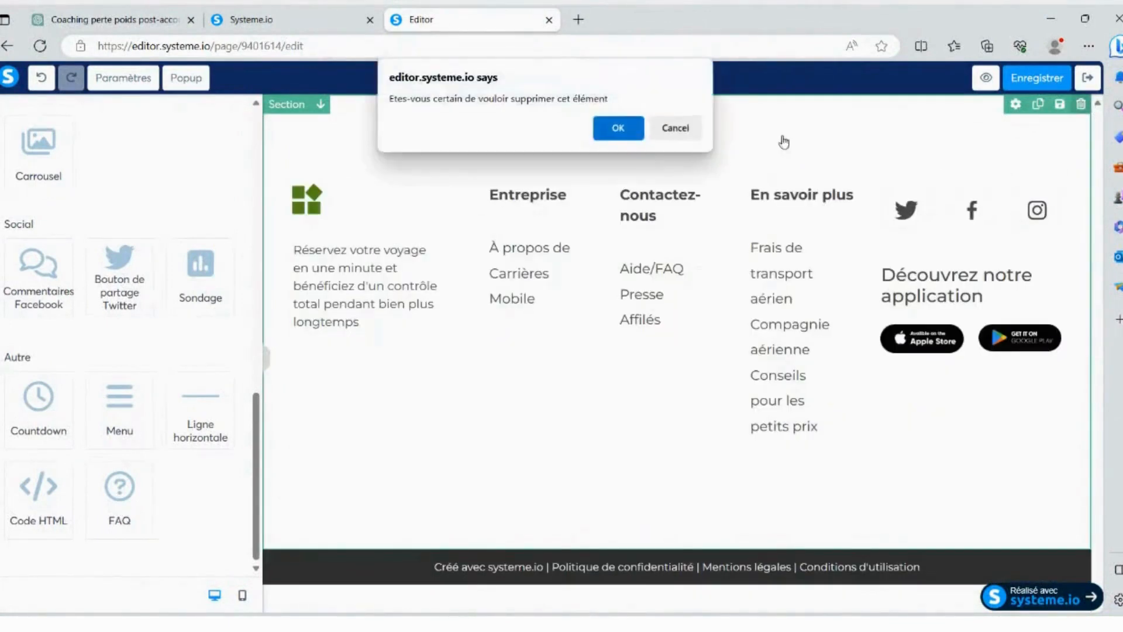
left_click(619, 129)
left_click(1081, 104)
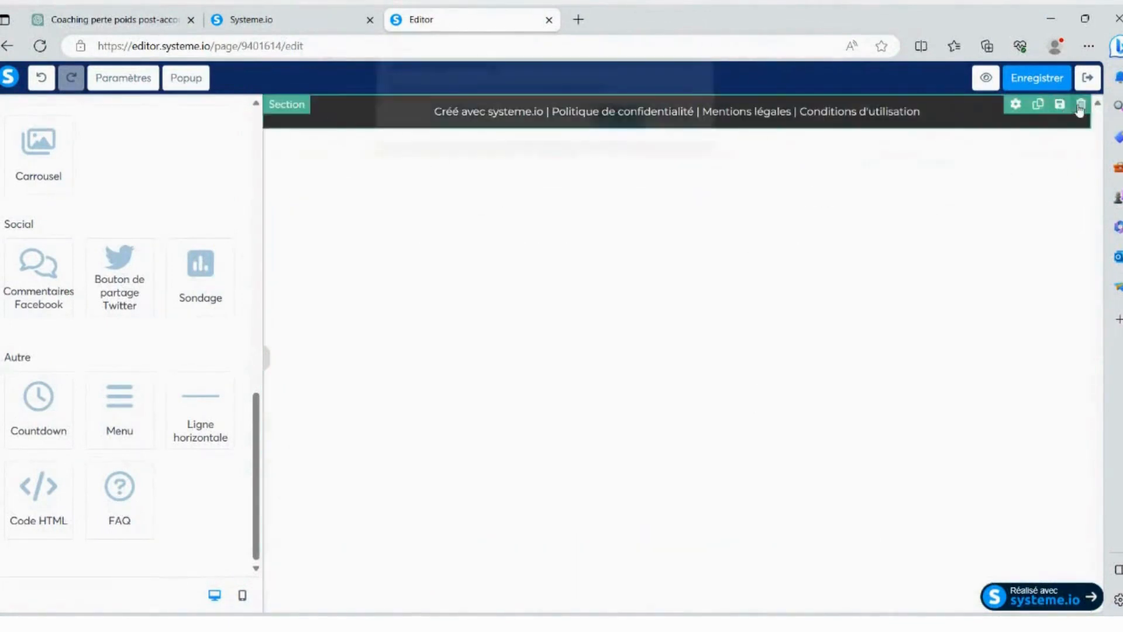
left_click(618, 128)
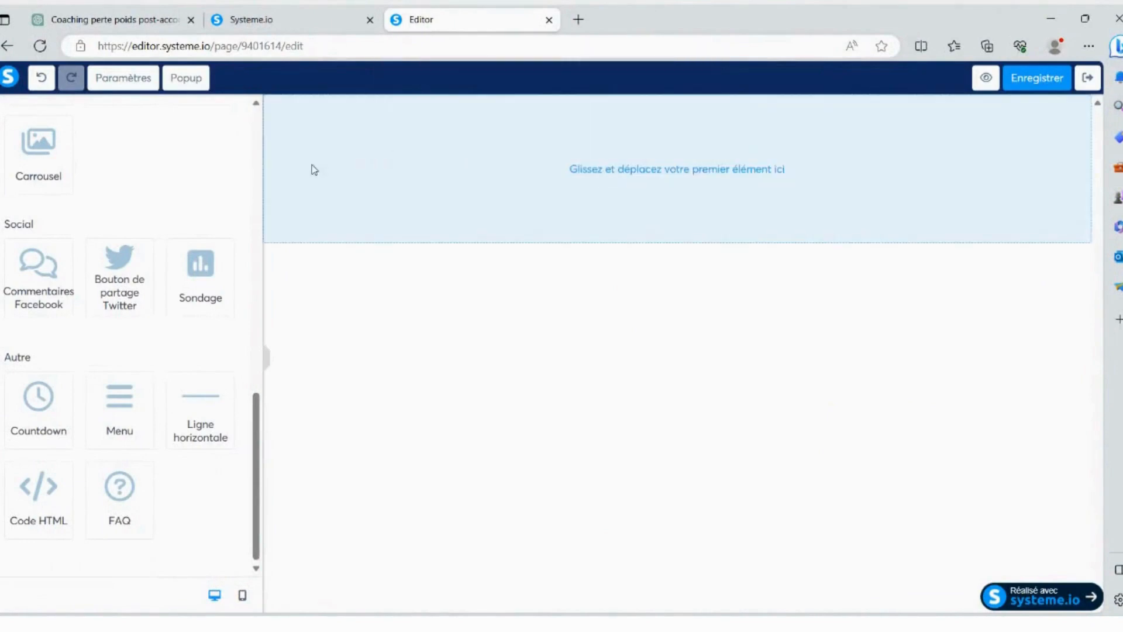
- Switch to ChatGPT and copy the headline "Découvrez le secret pour rester jeune et rayonnante après l'accouchement !" from the AIDA sales page
scroll(120, 199, "up", 10)
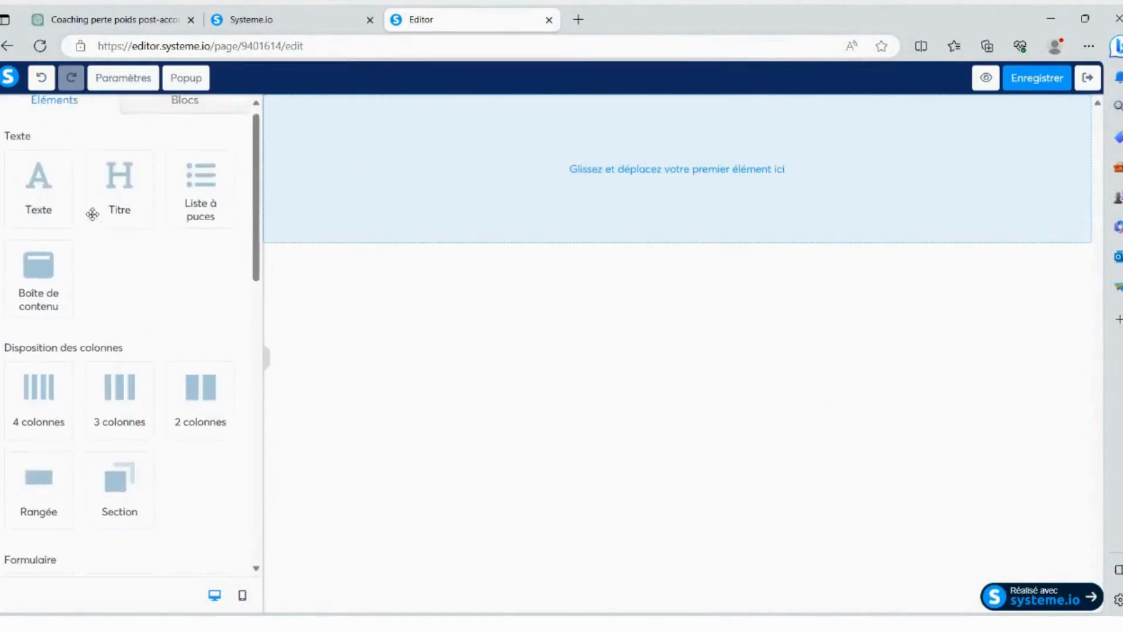
left_click(63, 10)
scroll(519, 257, "up", 8)
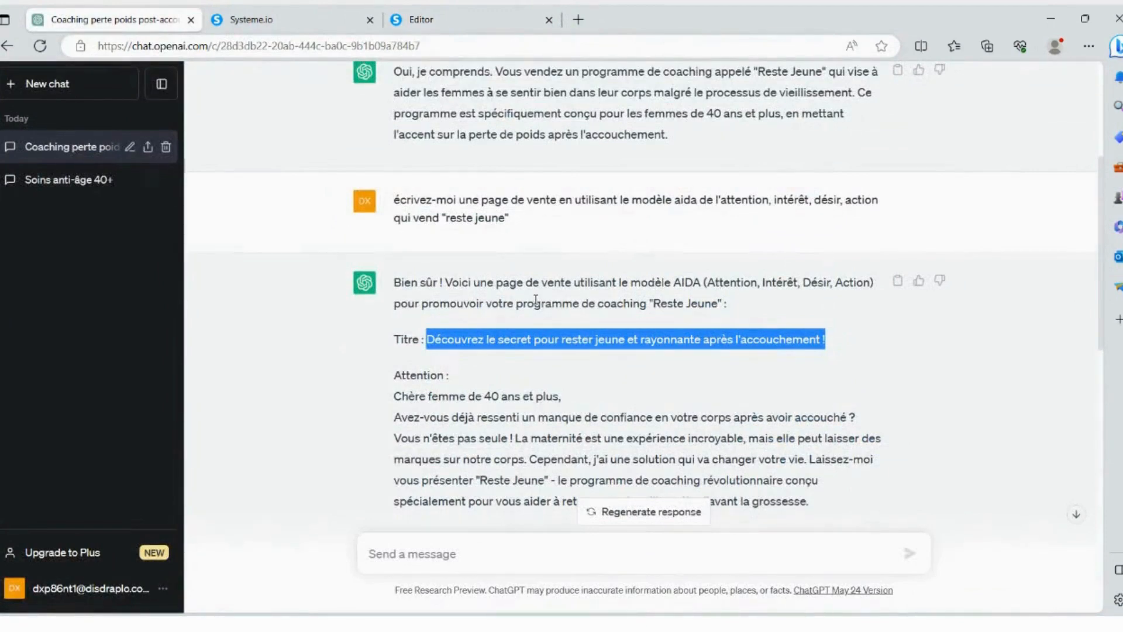
scroll(536, 300, "down", 1)
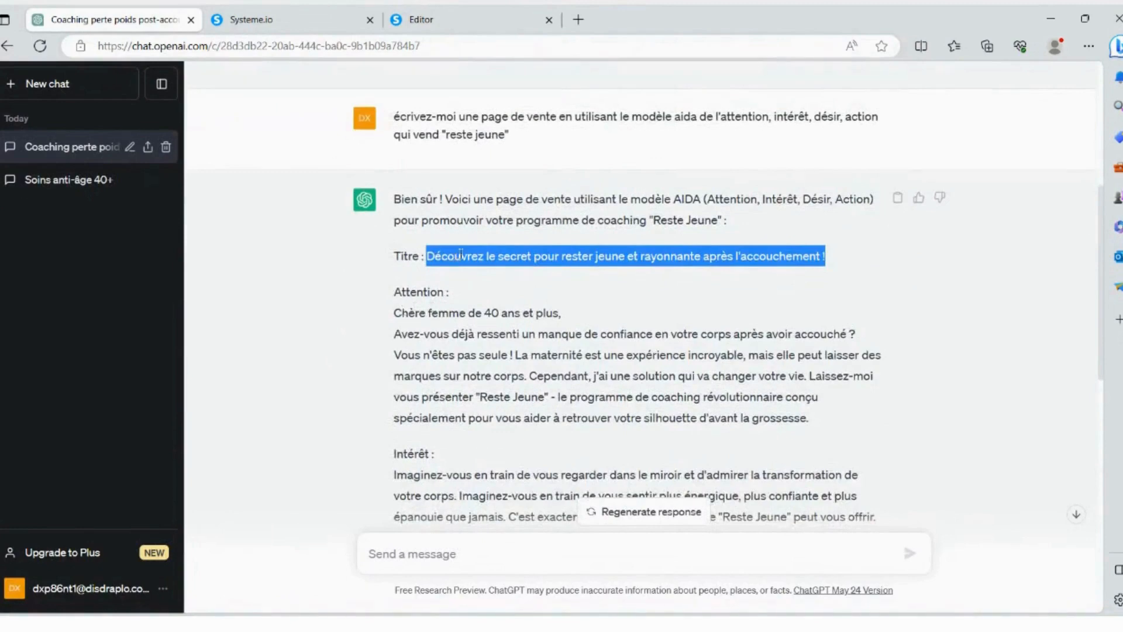
left_click(455, 11)
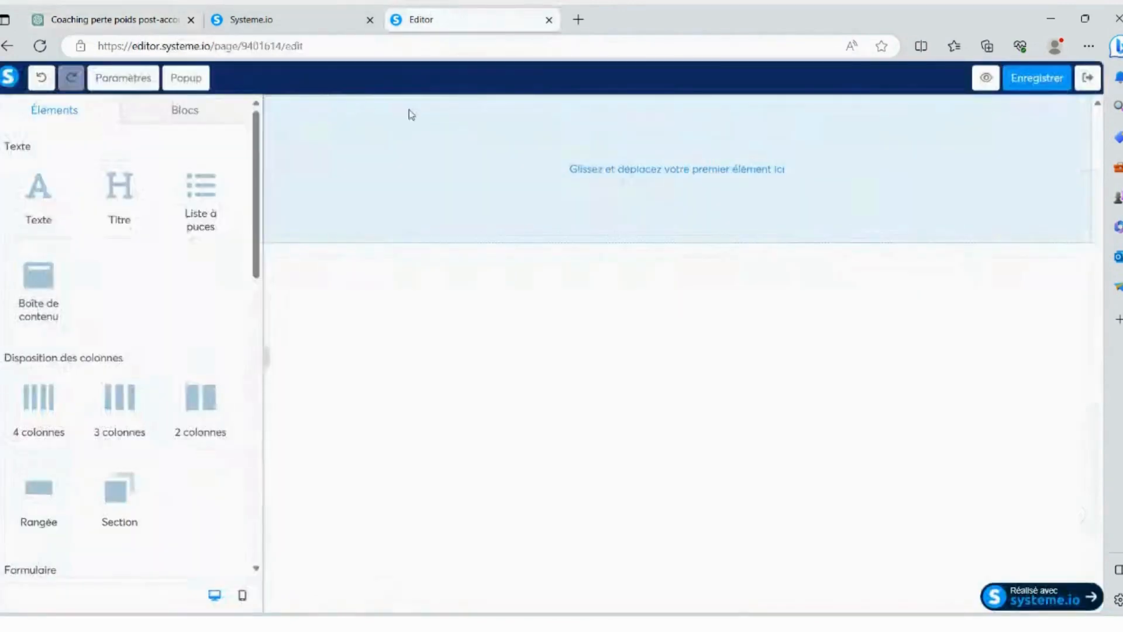
- Add a title element to the empty page, insert the copied headline and break the line before "et rayonnante"
left_click_drag(114, 188, 568, 157)
double_click(682, 158)
key("ctrl+v")
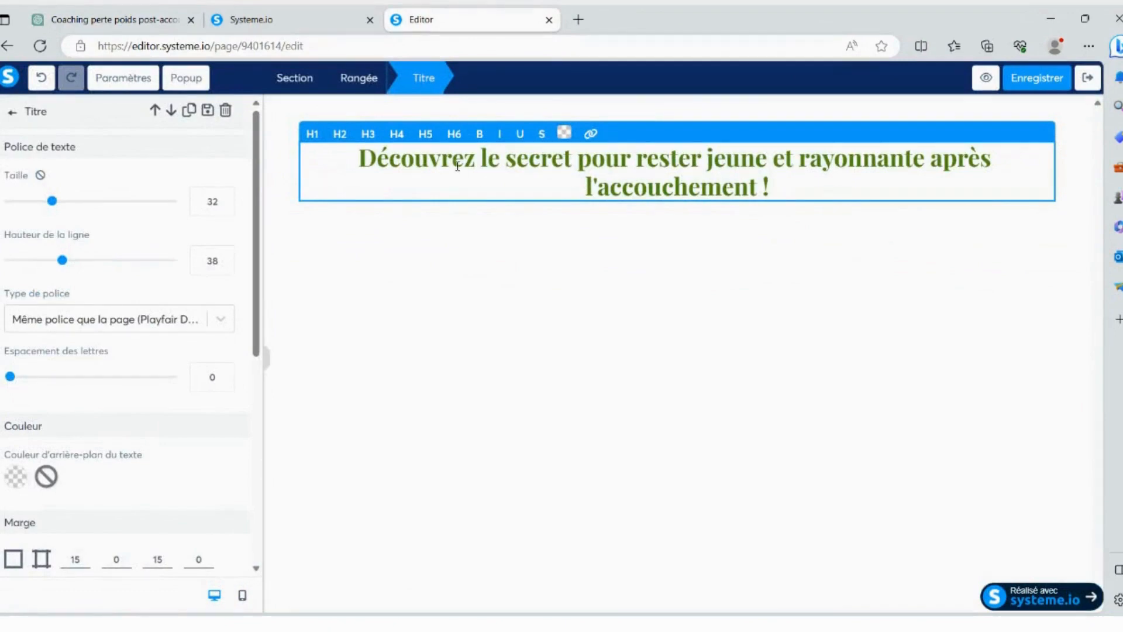
left_click(787, 158)
key("Return")
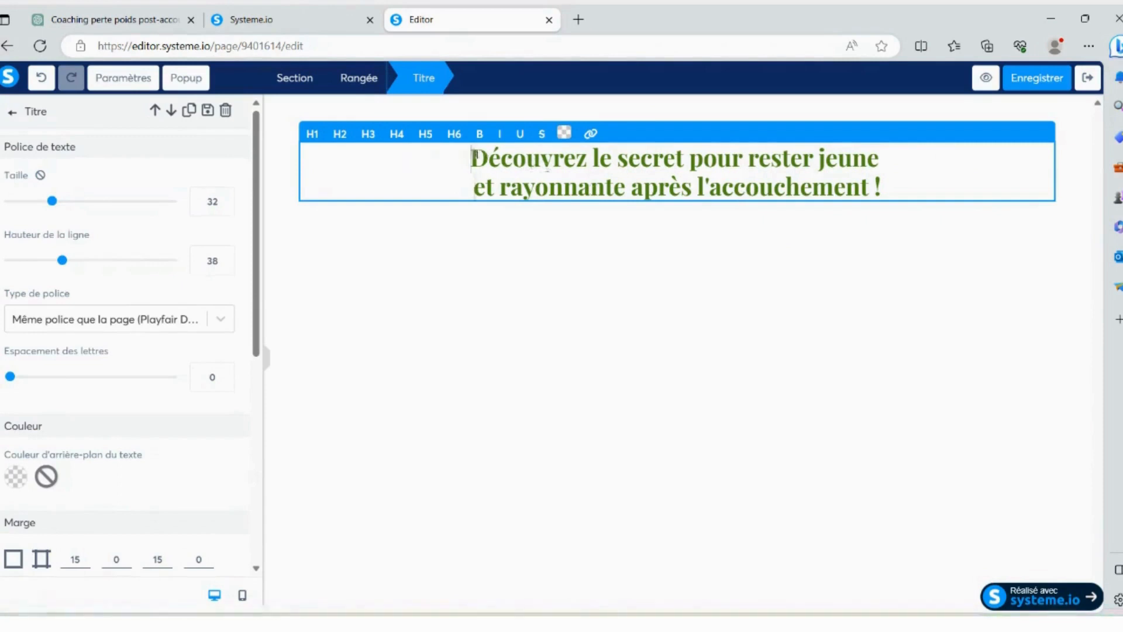
- Format the whole headline as H1 and colour its text red (D0021B)
left_click_drag(471, 158, 908, 186)
left_click(314, 134)
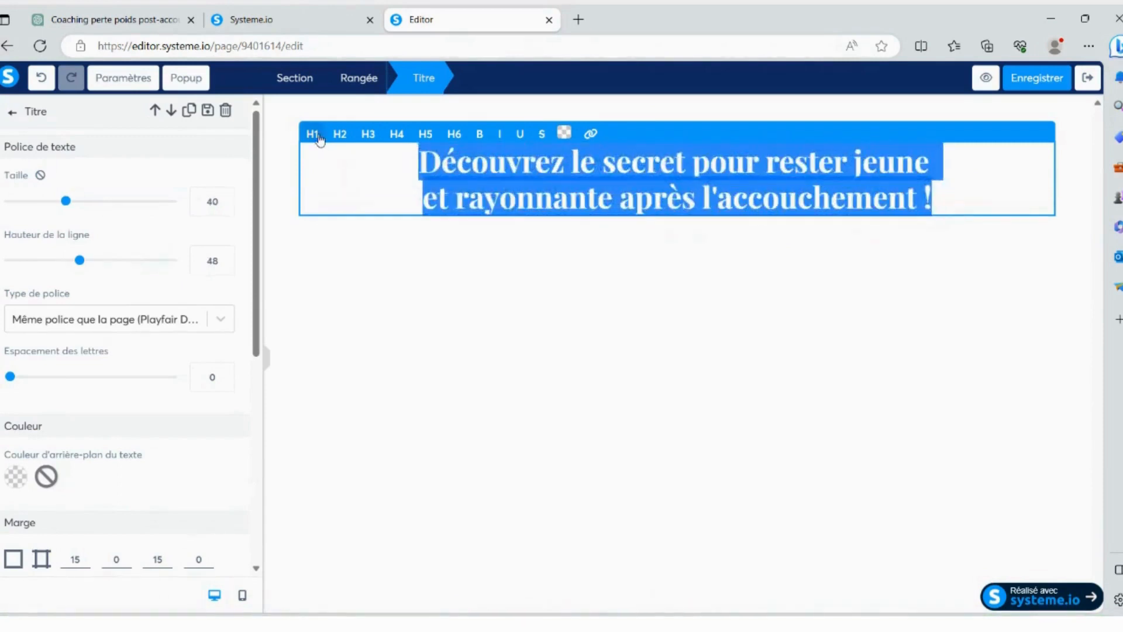
left_click(564, 134)
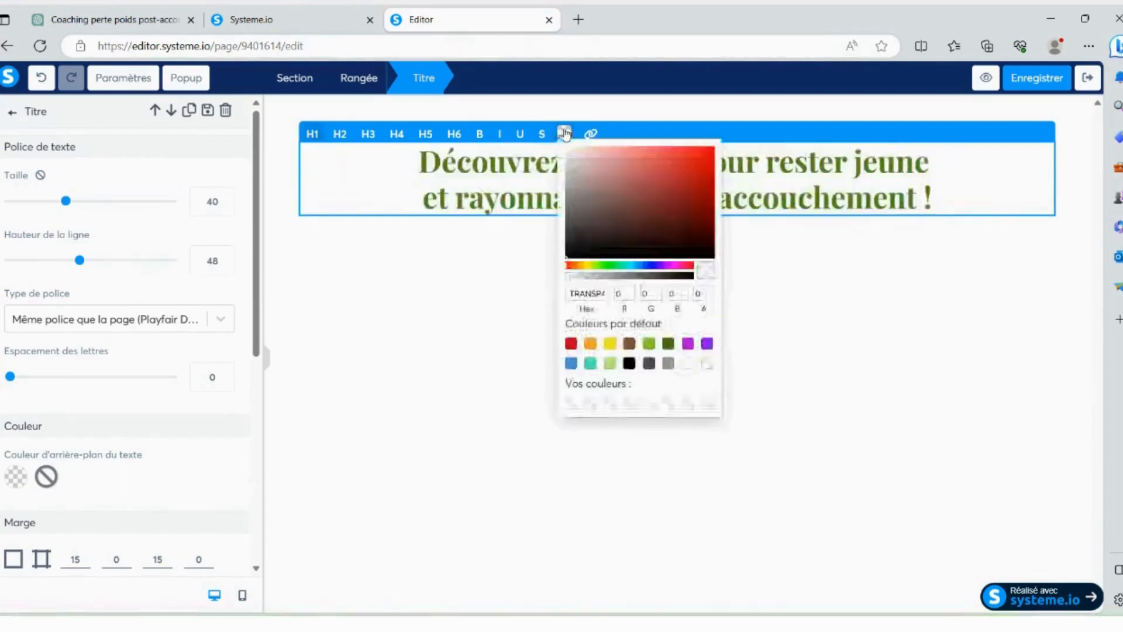
left_click(571, 344)
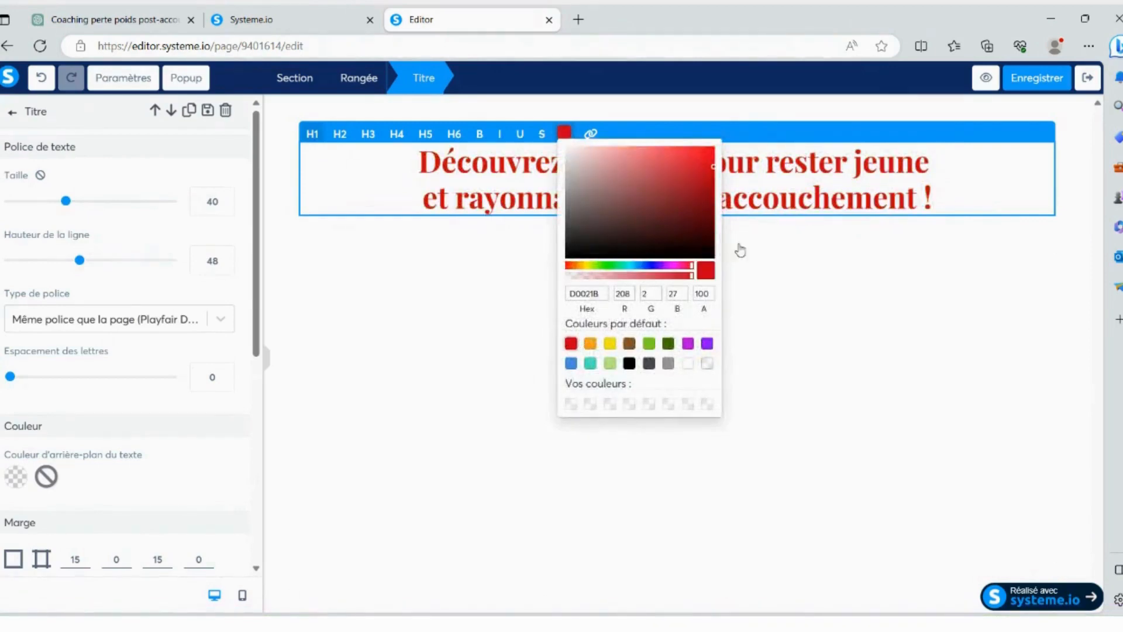
left_click(781, 197)
left_click(917, 226)
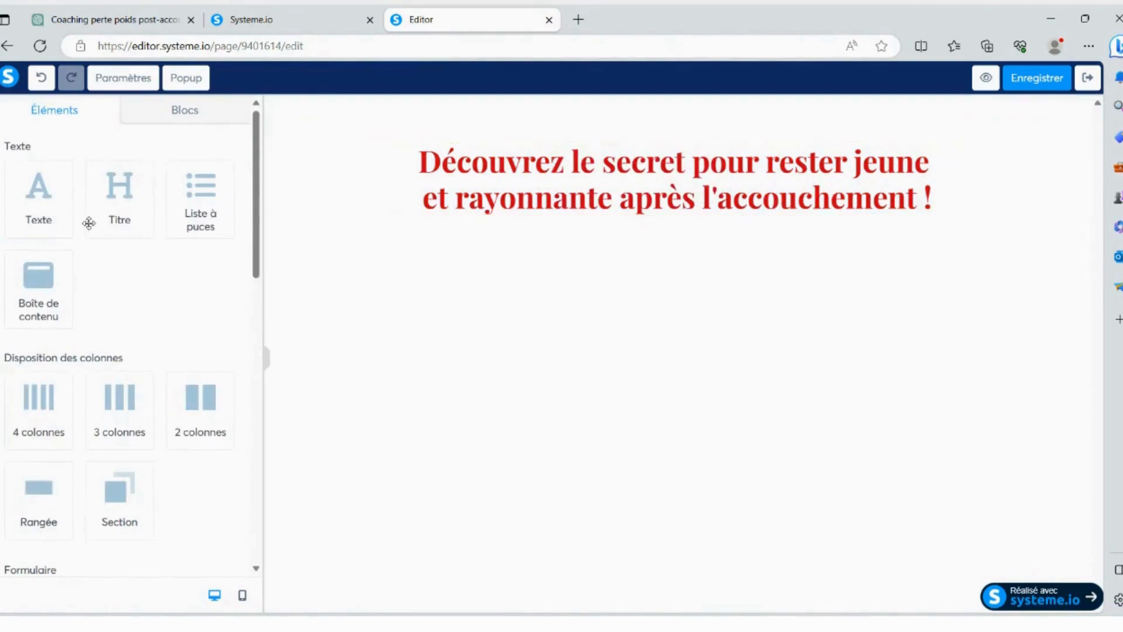
- Switch to ChatGPT and copy the "Attention" text, from "Chère femme de 40 ans et plus" to "avant la grossesse."
left_click(129, 9)
scroll(410, 234, "down", 1)
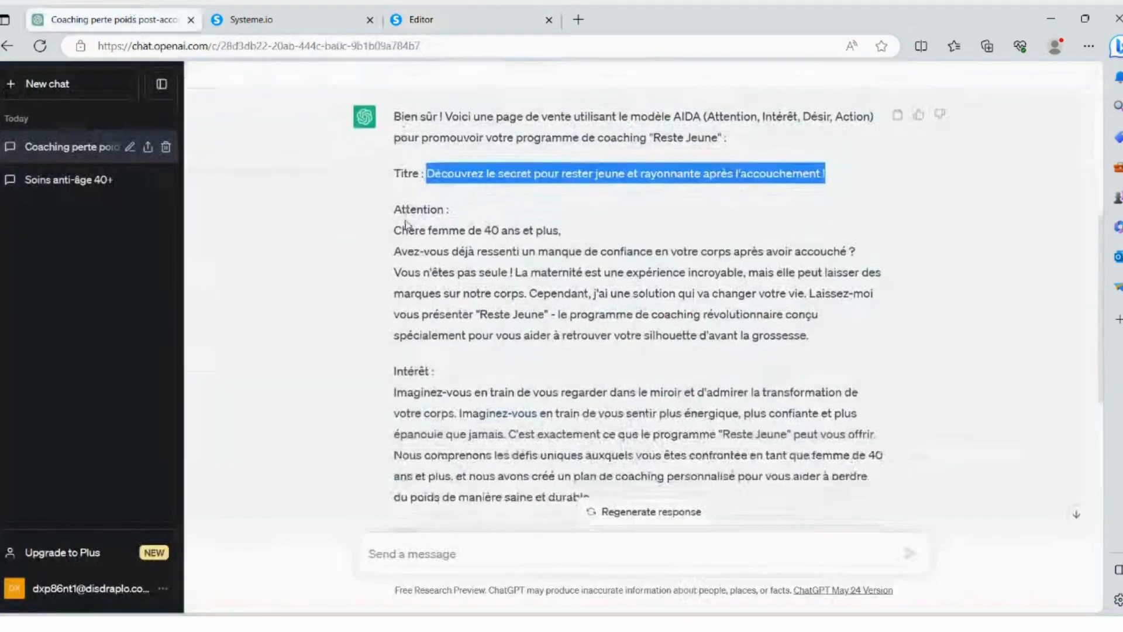
left_click_drag(394, 232, 825, 338)
key("ctrl+c")
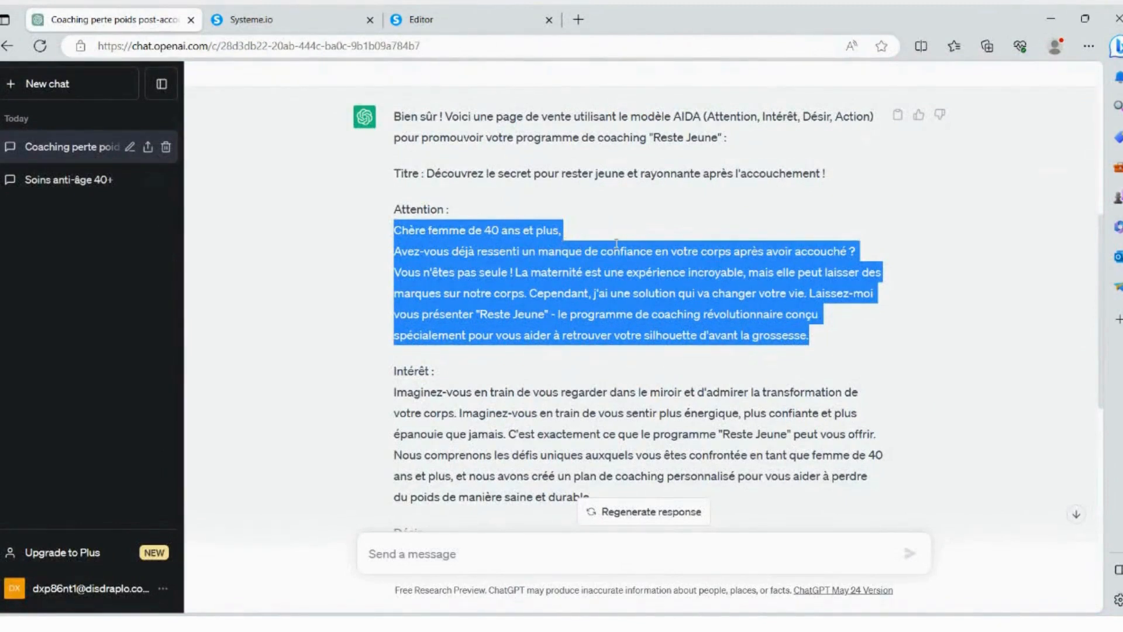
left_click(469, 19)
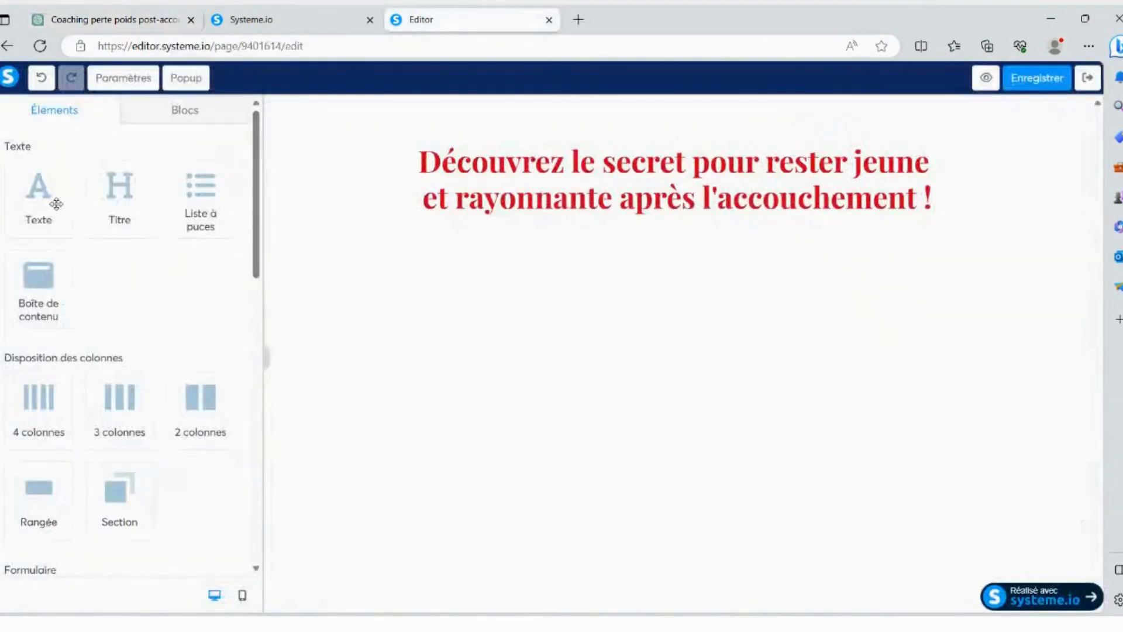
- Add a text element below the headline and replace its placeholder text with the copied "Attention" text
left_click_drag(45, 196, 529, 234)
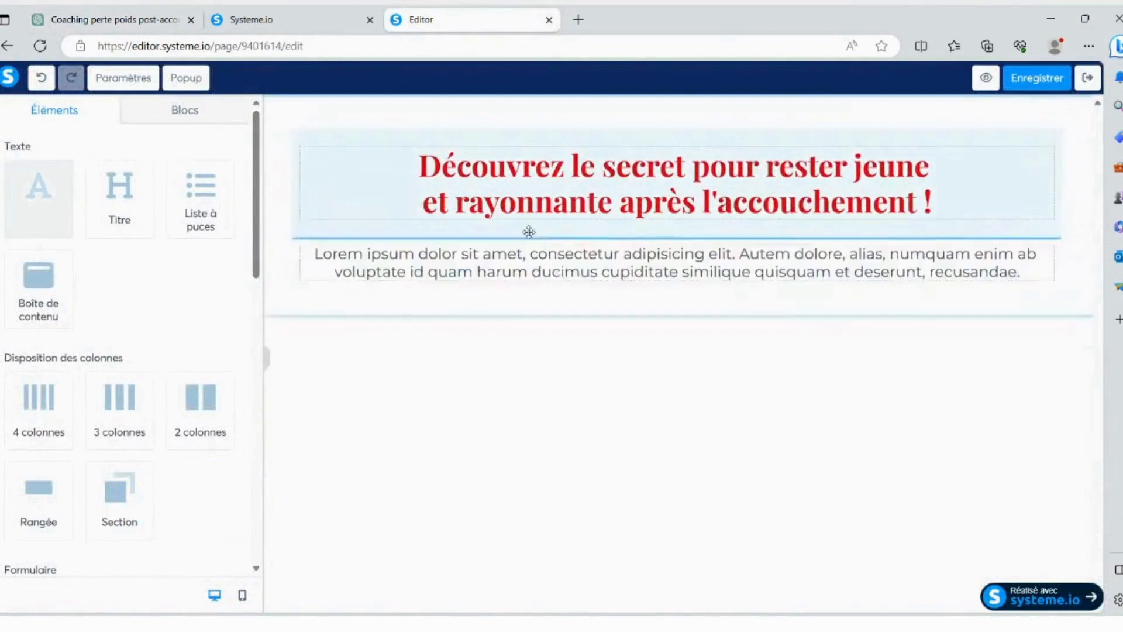
double_click(601, 266)
left_click_drag(315, 250, 1043, 267)
key("ctrl+v")
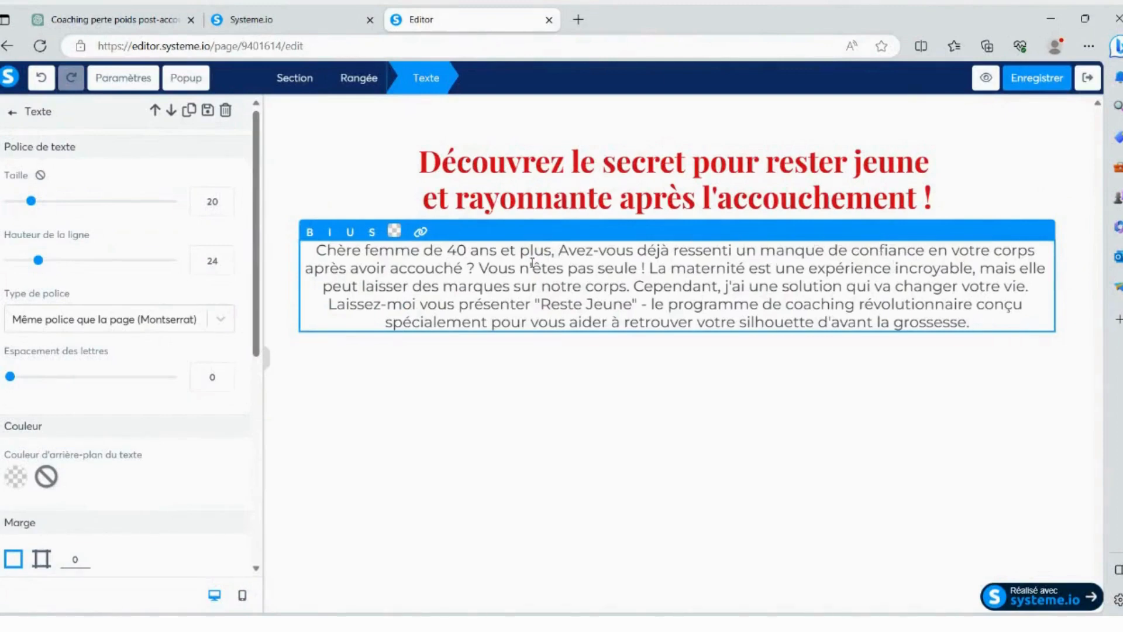
- Split the text into three paragraphs with blank lines before "La maternité" and "Cependant"
left_click(649, 268)
key("Return")
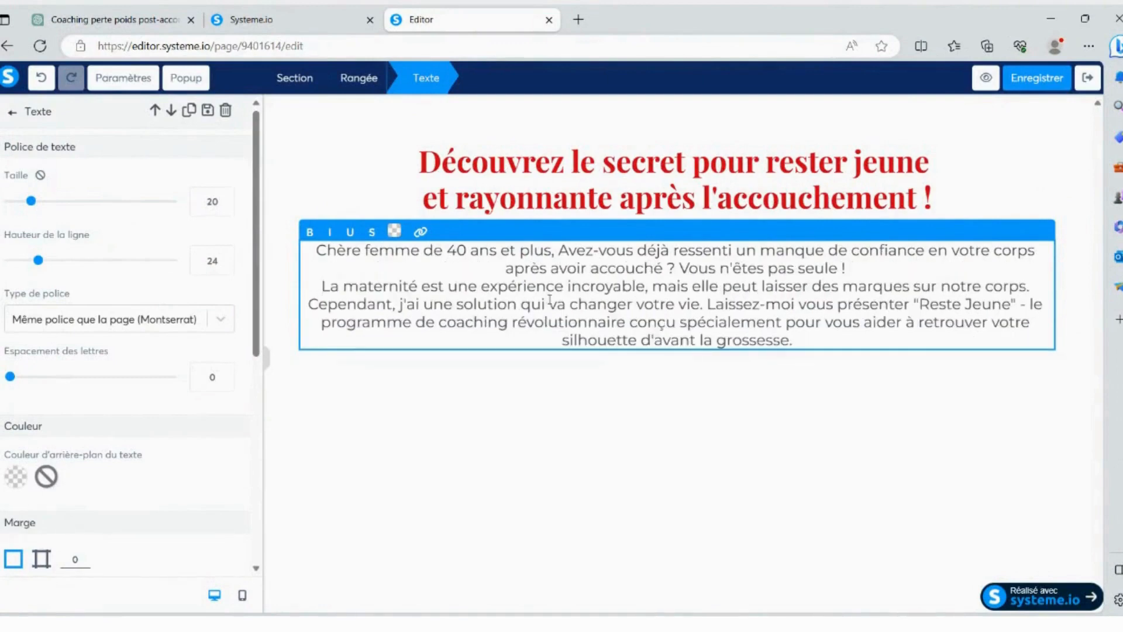
key("Return")
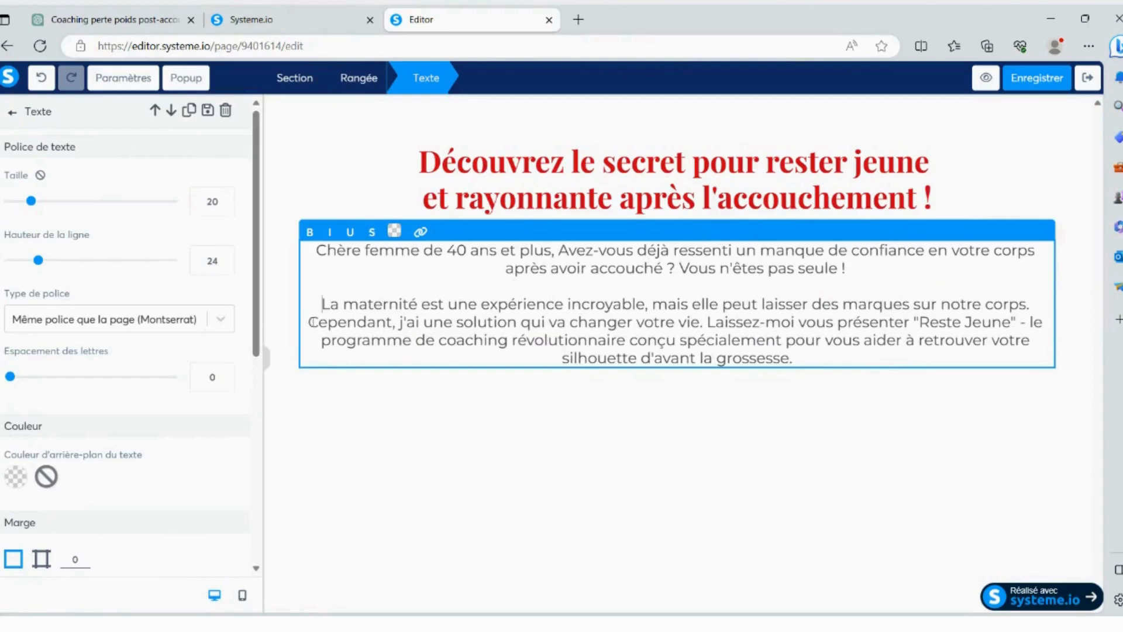
key("Return")
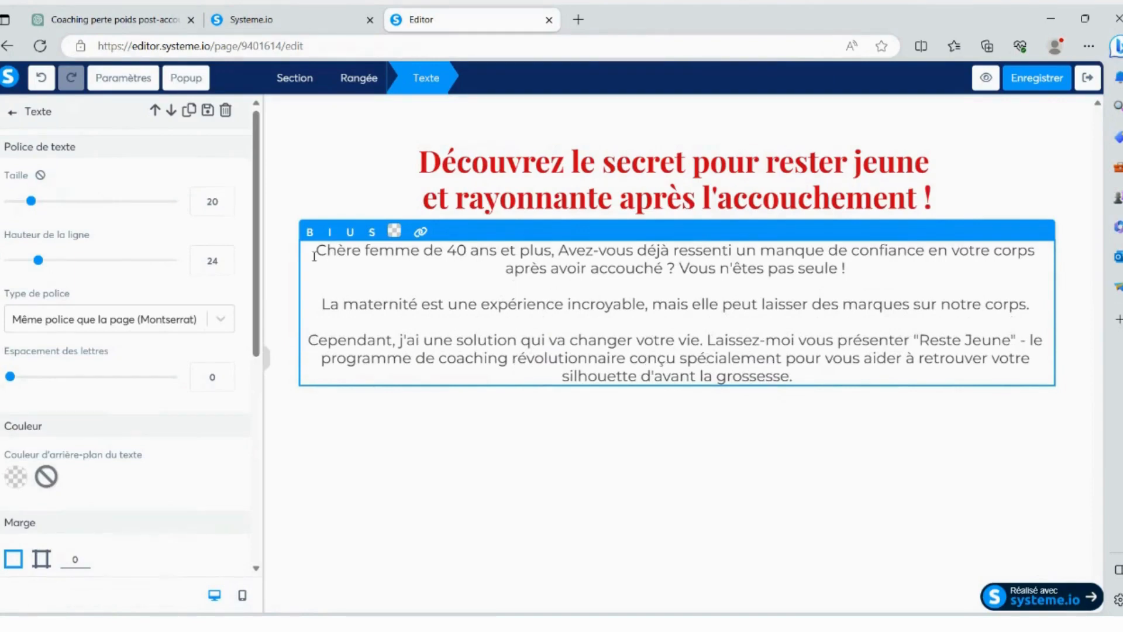
left_click_drag(314, 249, 823, 370)
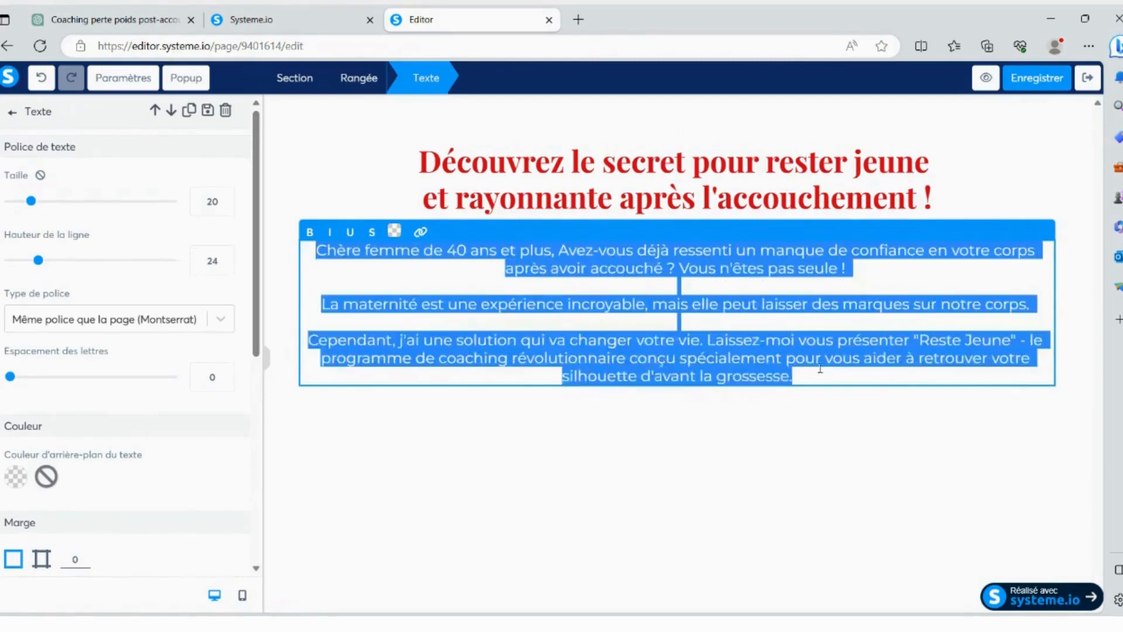
left_click(677, 304)
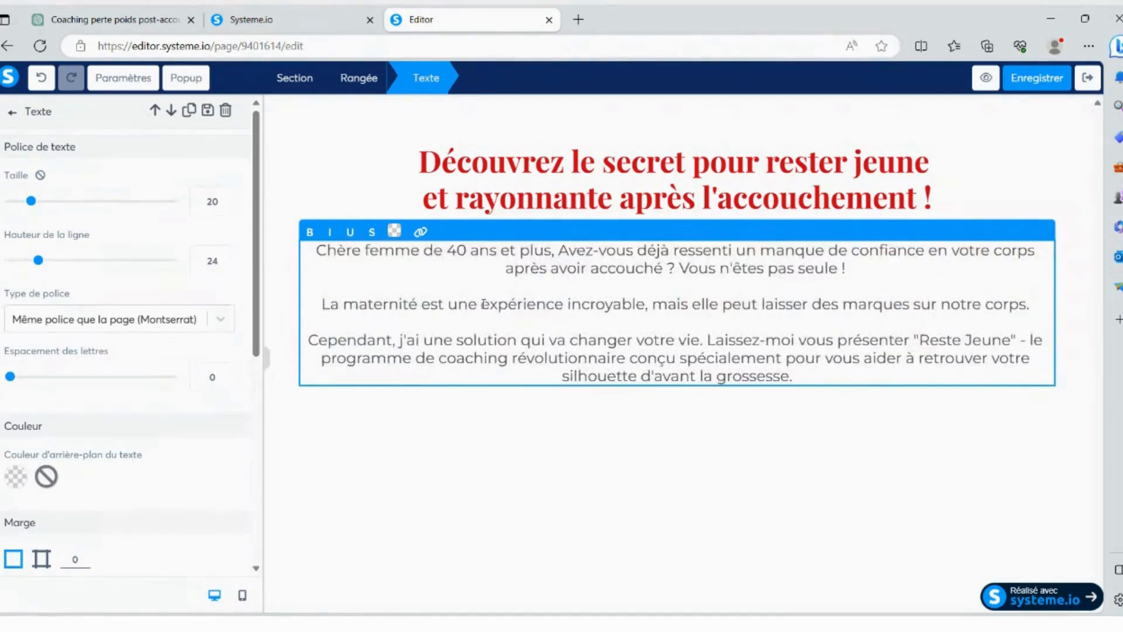
- Make "expérience incroyable" bold, italic and underlined, and try out strikethrough and the link option on it
left_click_drag(483, 304, 644, 303)
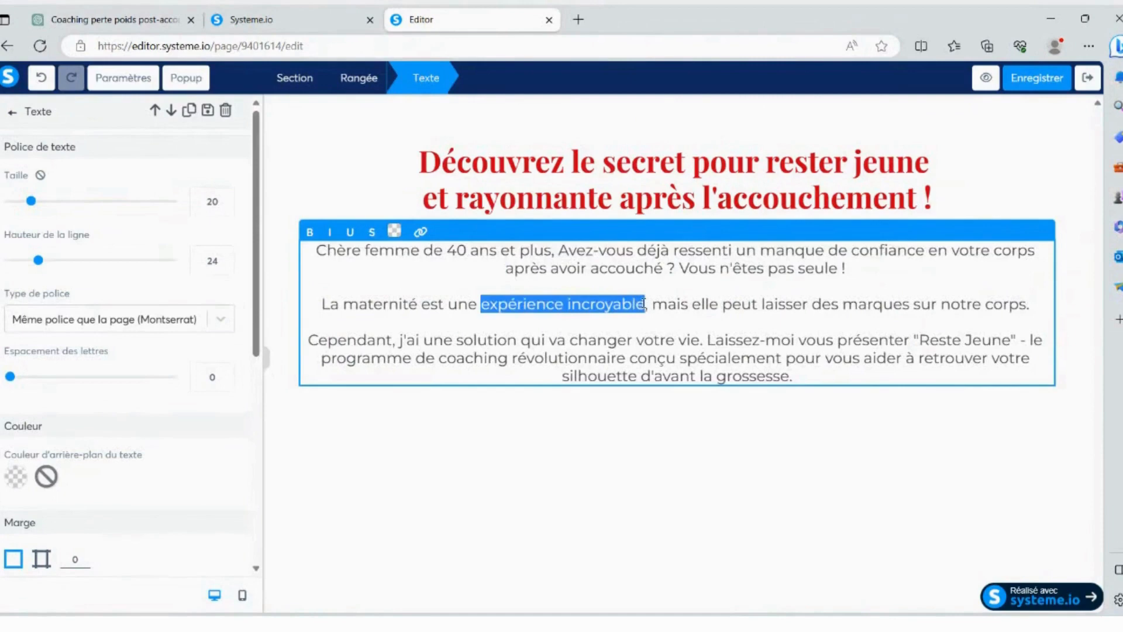
left_click(311, 233)
left_click(330, 232)
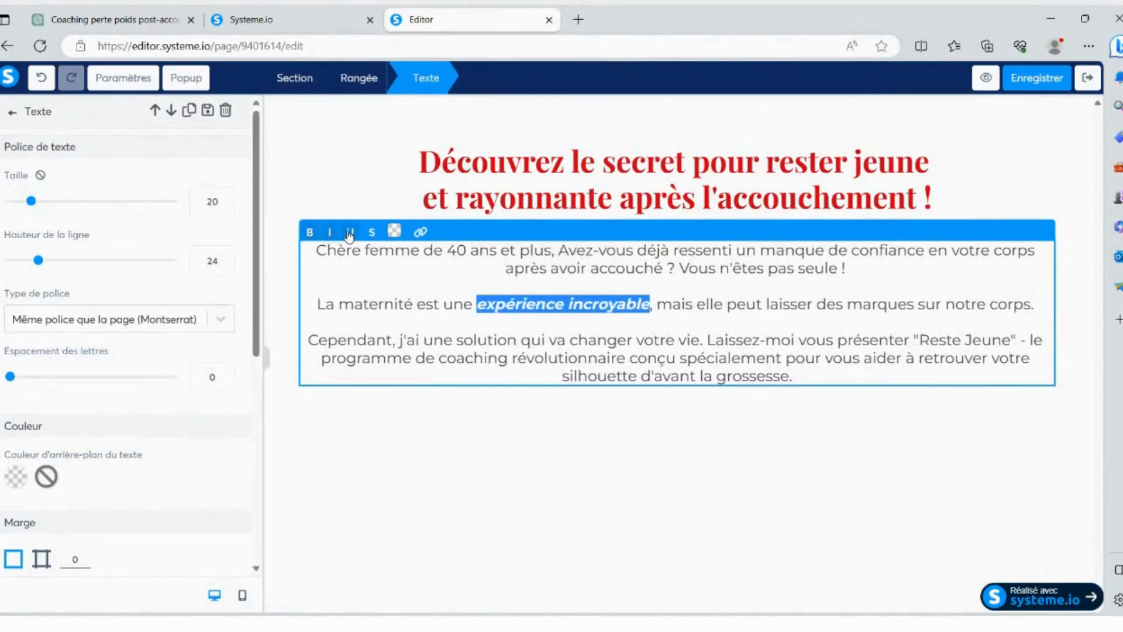
left_click(349, 232)
left_click(371, 232)
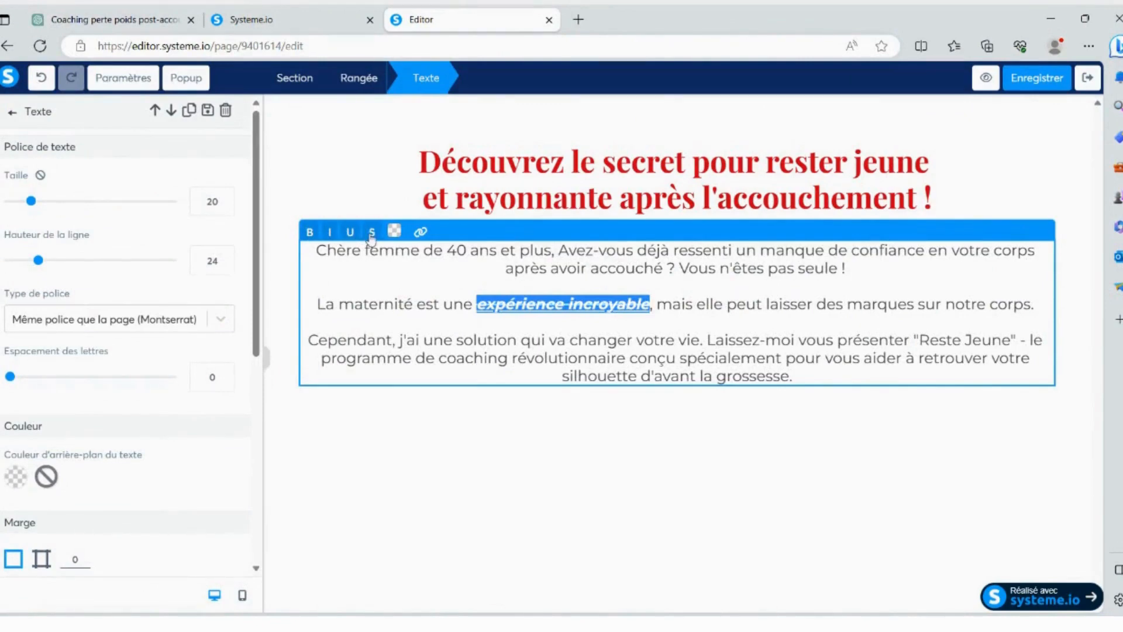
left_click(420, 232)
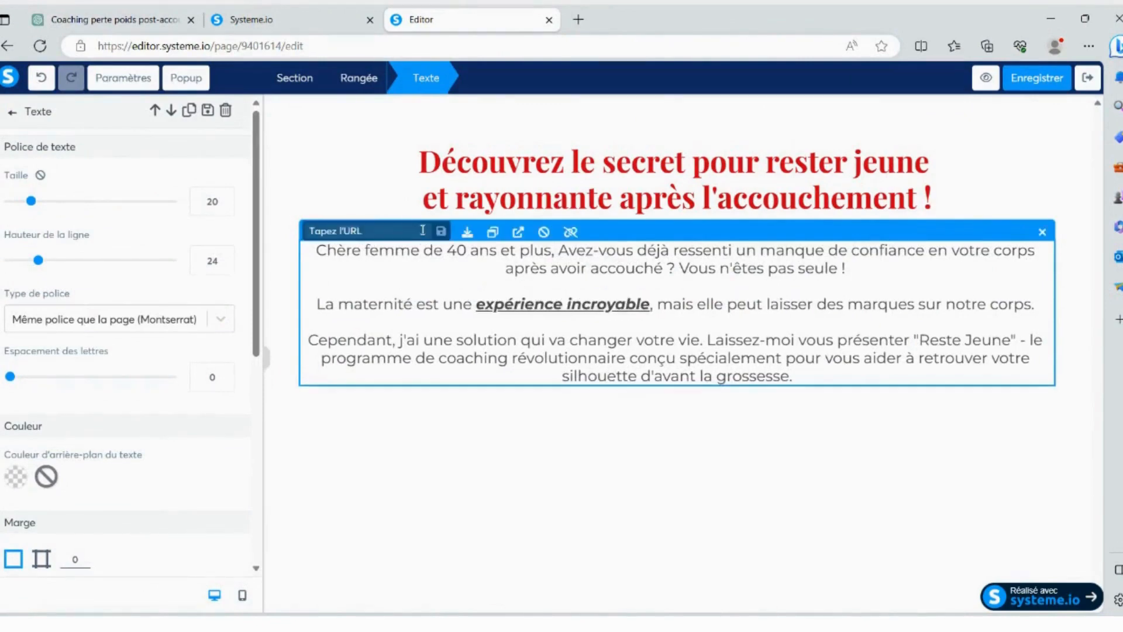
left_click(364, 304)
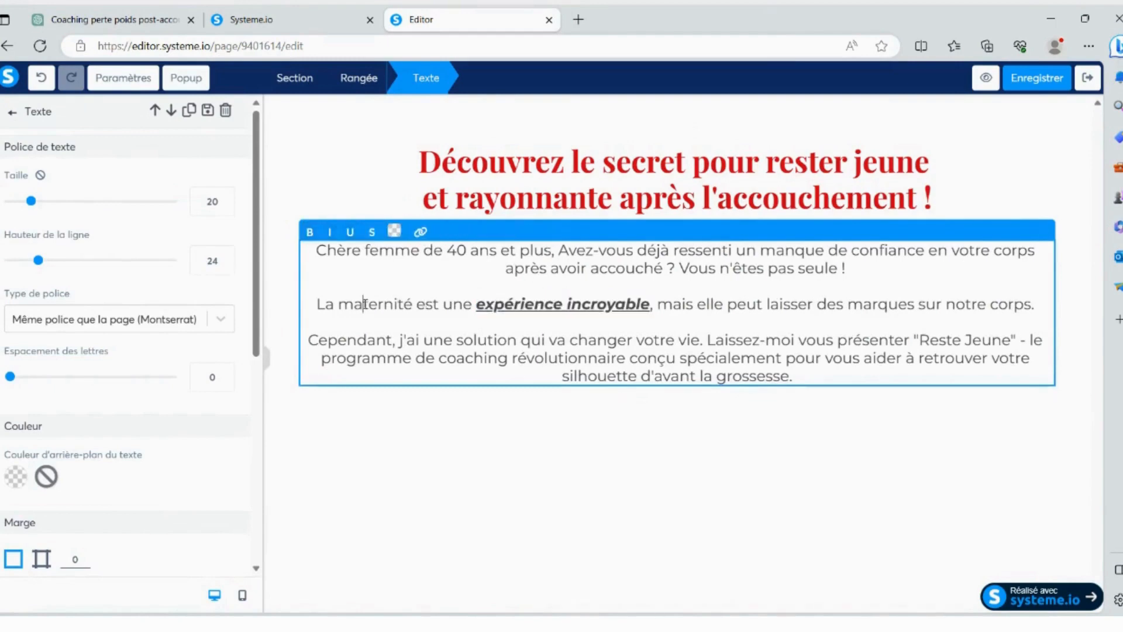
- Try a yellow background (F8E71C) on the text block and set its background colour to white (FFFFFF)
left_click_drag(318, 247, 843, 369)
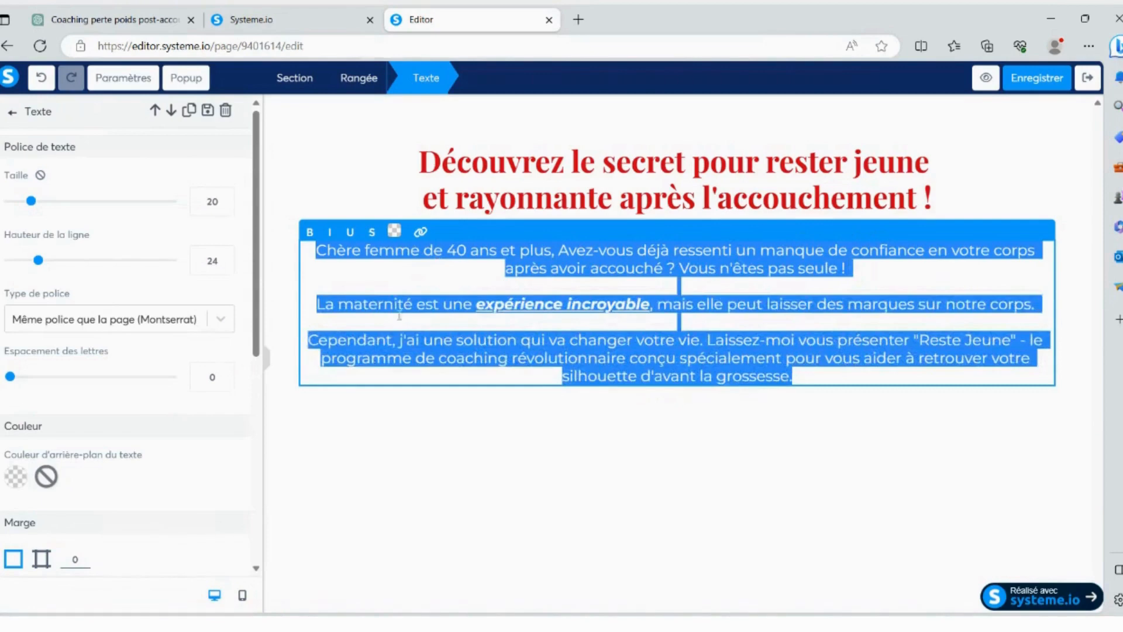
scroll(88, 371, "down", 1)
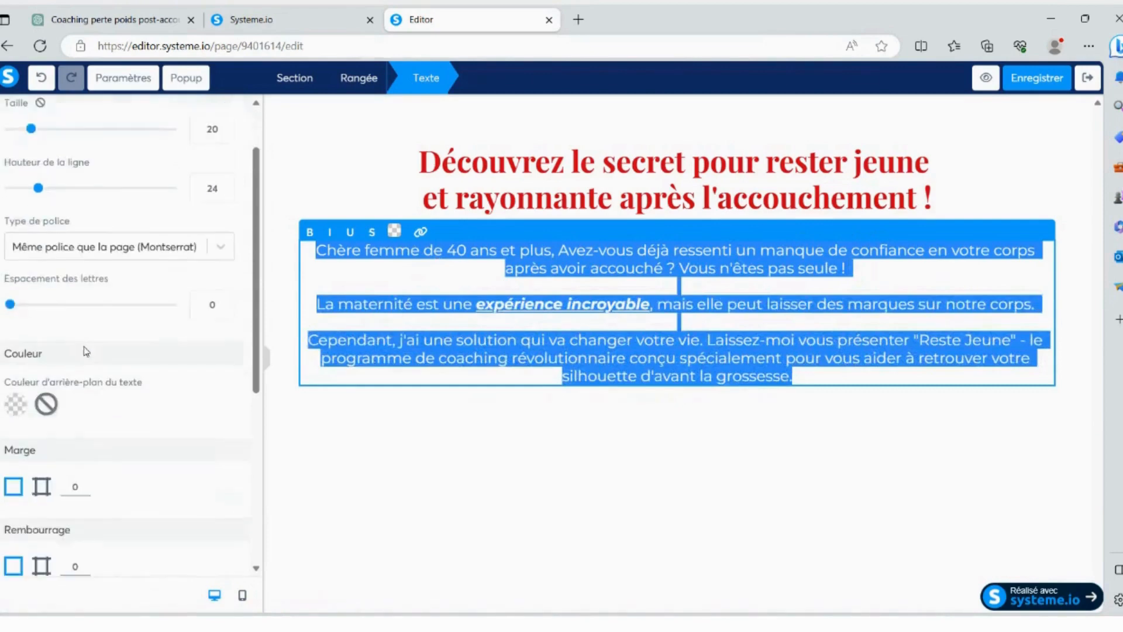
left_click(16, 404)
left_click(130, 525)
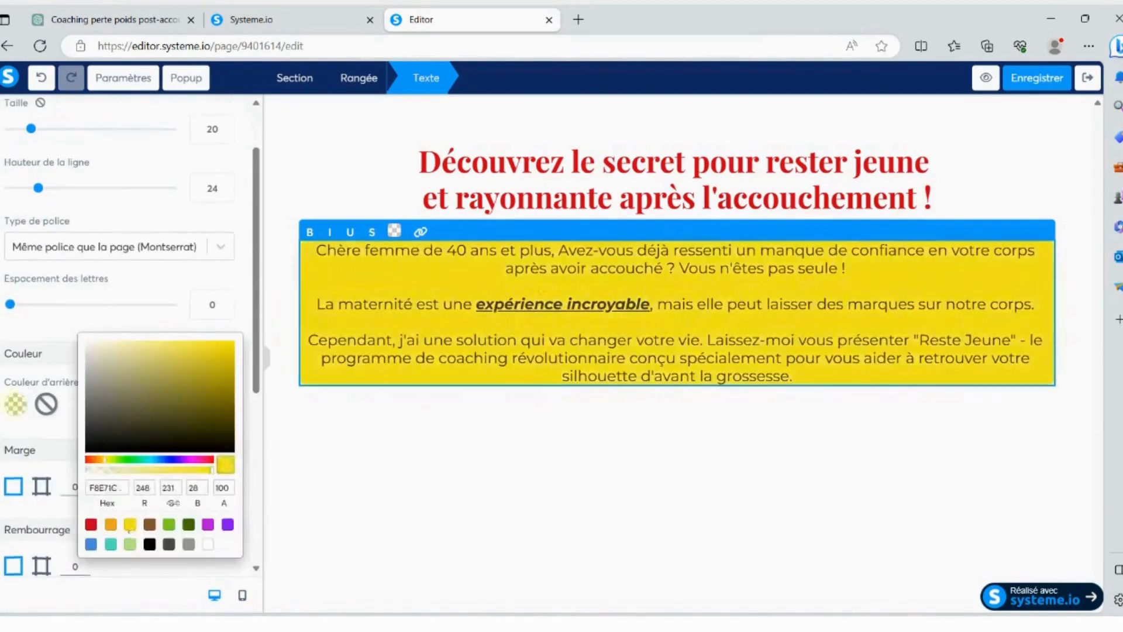
left_click(208, 544)
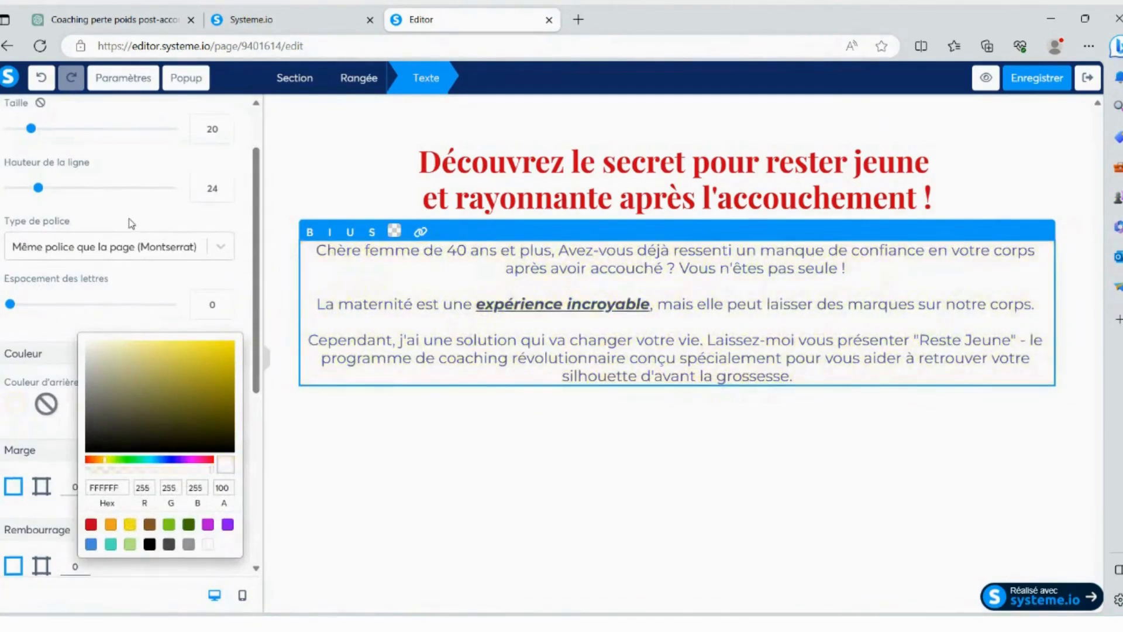
left_click(113, 154)
- Set the body text's font size to 22
scroll(88, 190, "up", 1)
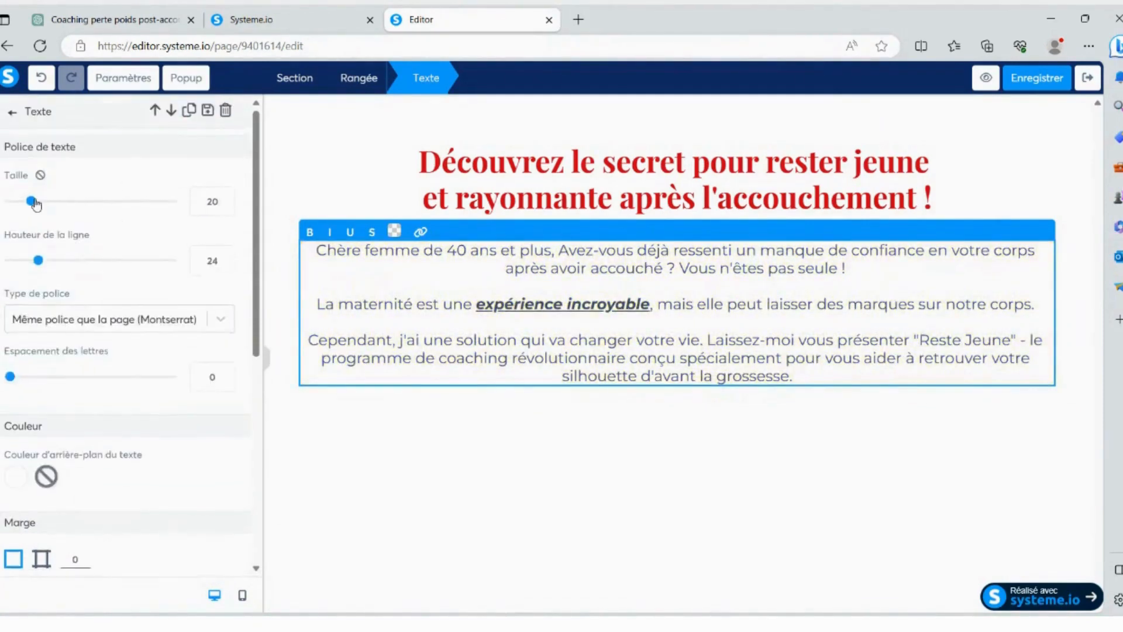
mouse_move(32, 201)
left_mouse_down()
mouse_move(57, 202)
mouse_move(35, 201)
left_mouse_up()
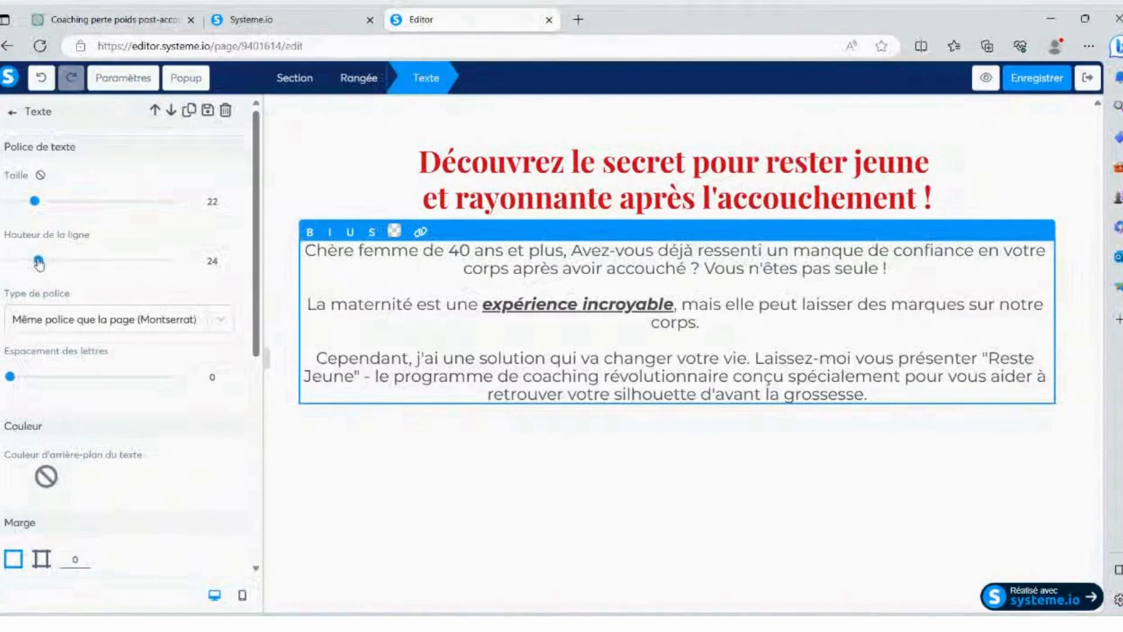
- Set the body text's line height to 22
left_click_drag(38, 261, 47, 261)
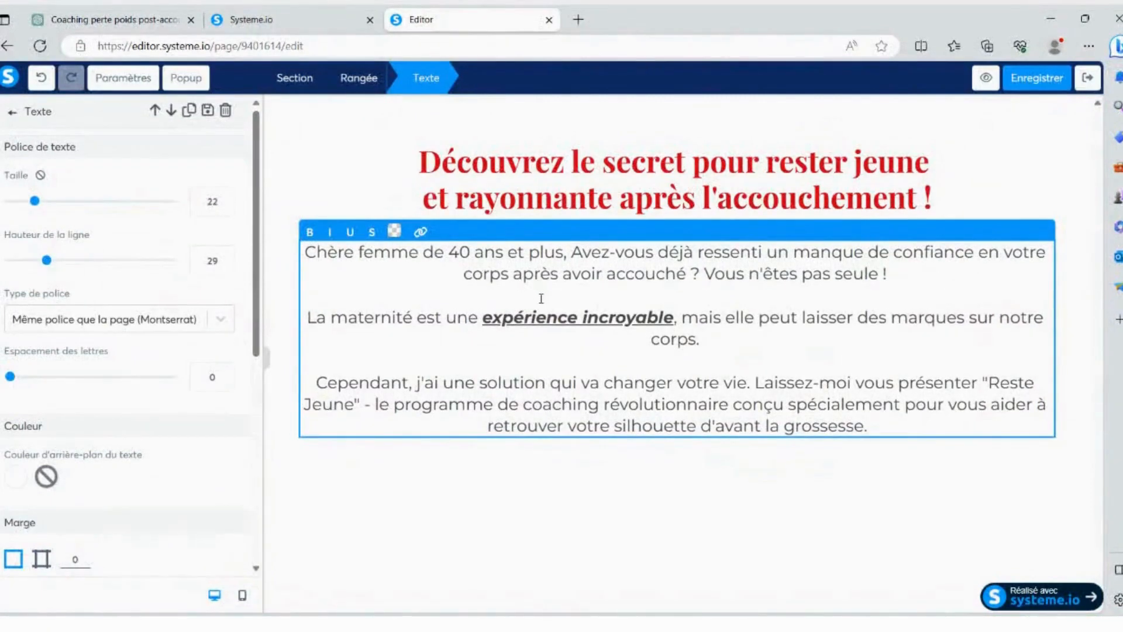
left_click_drag(47, 261, 35, 261)
- Try left and right alignment on the body text and restore centre alignment
scroll(132, 284, "down", 6)
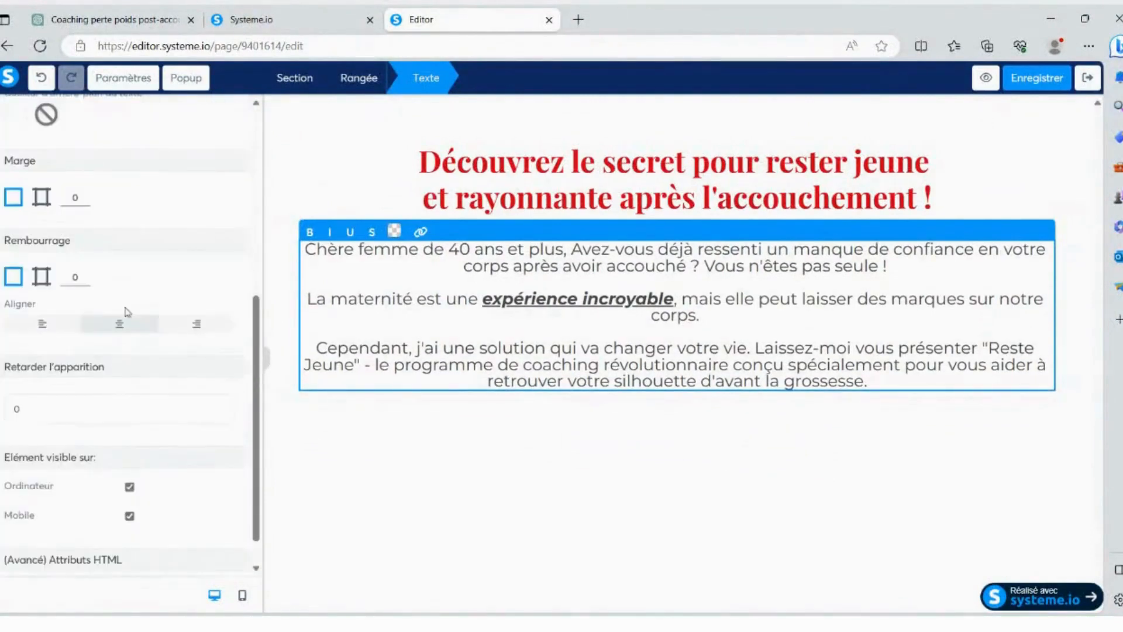
left_click(47, 324)
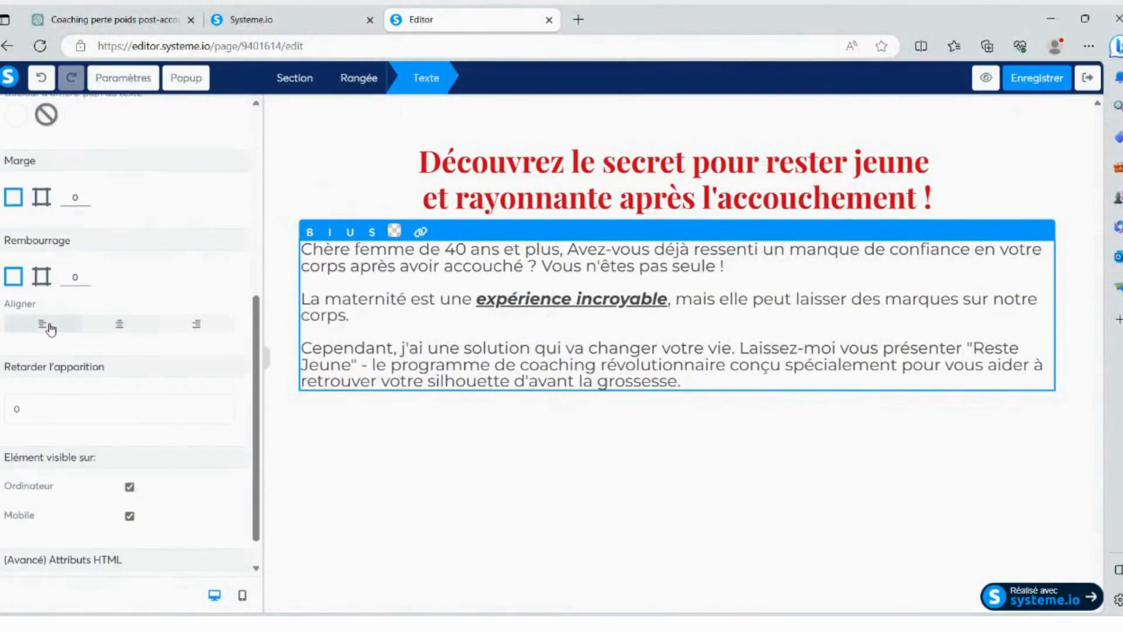
left_click(166, 323)
left_click(134, 327)
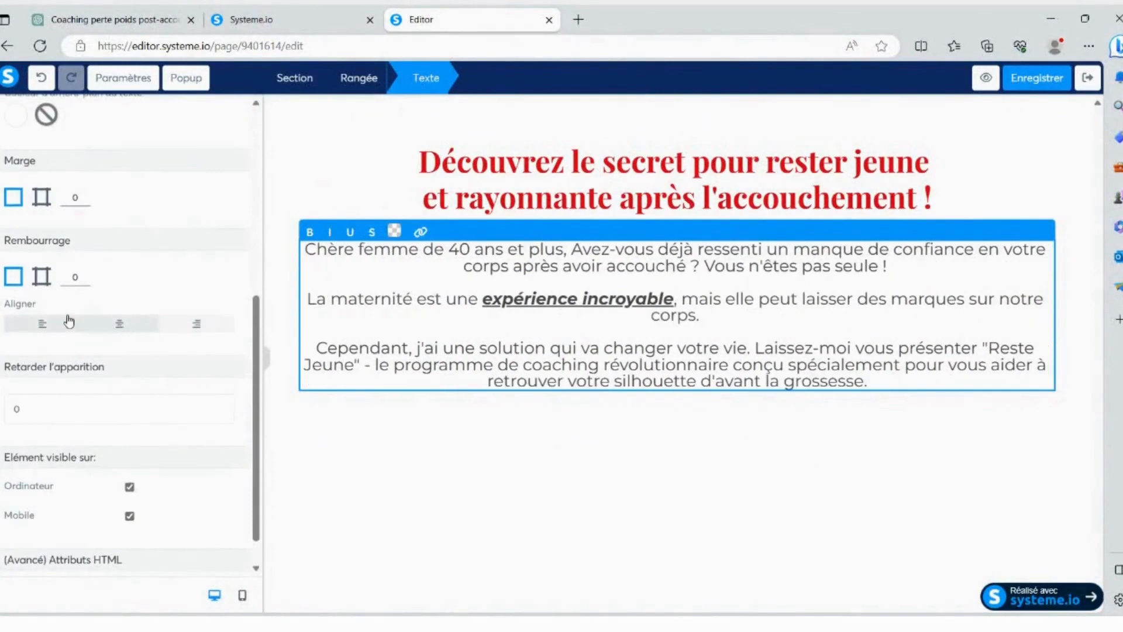
scroll(85, 305, "down", 1)
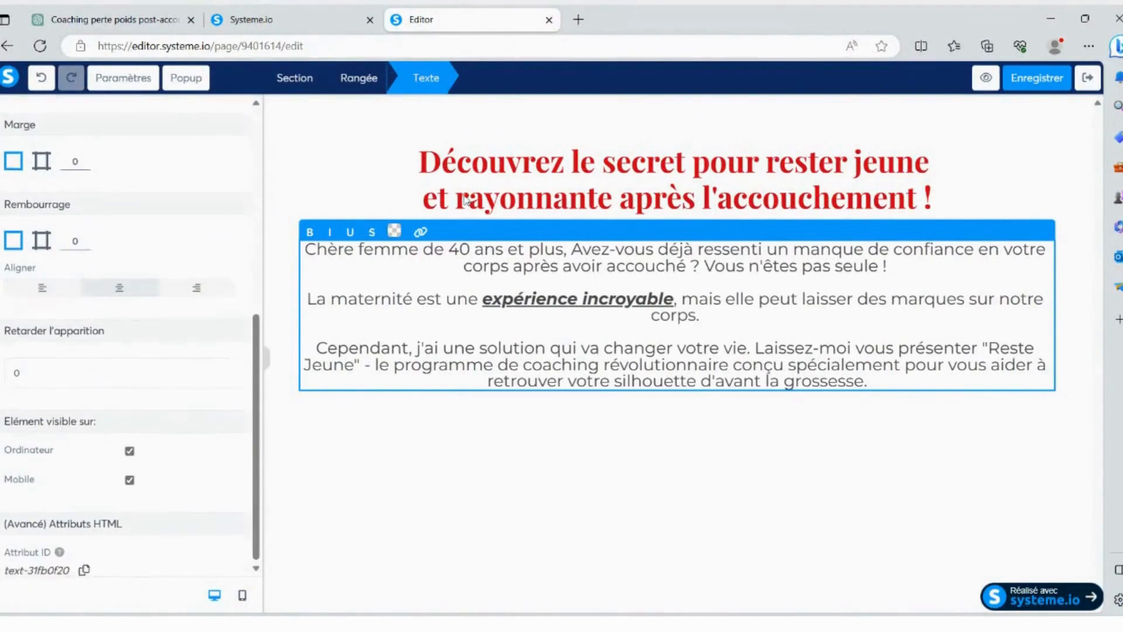
scroll(187, 301, "up", 10)
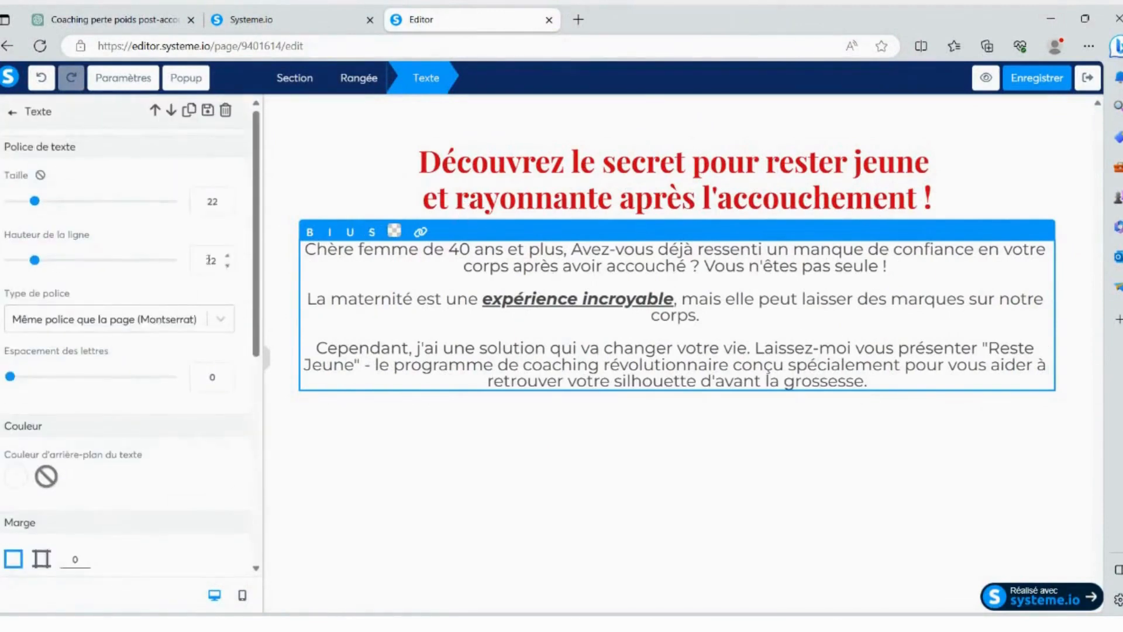
- Preview the page in the mobile layout and return to the desktop layout
left_click(9, 117)
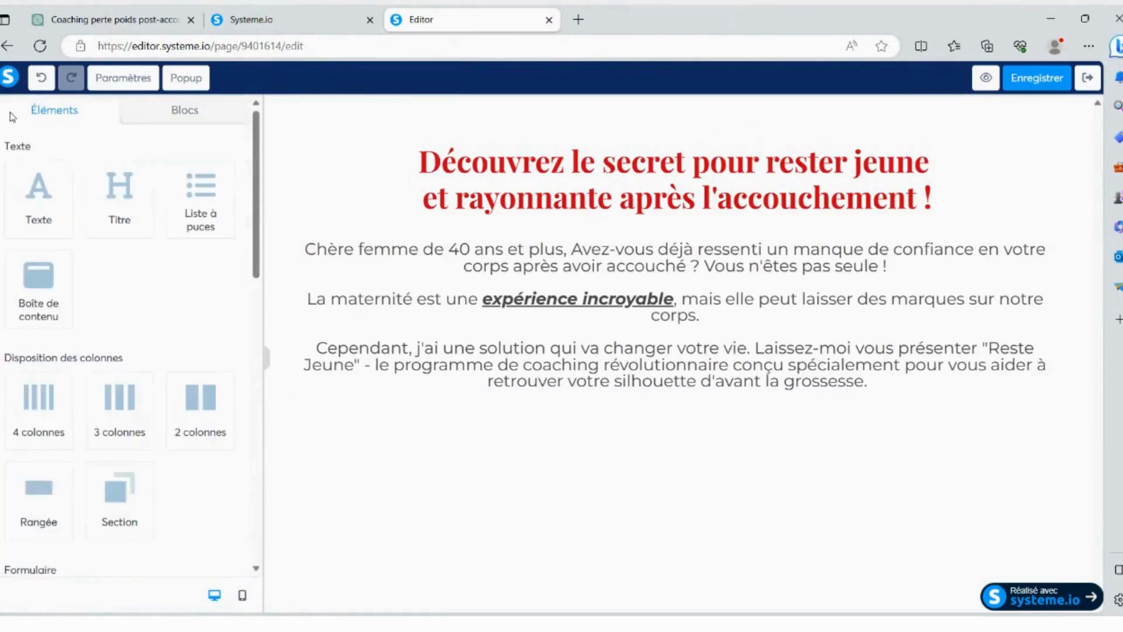
scroll(116, 274, "down", 3)
scroll(115, 270, "down", 3)
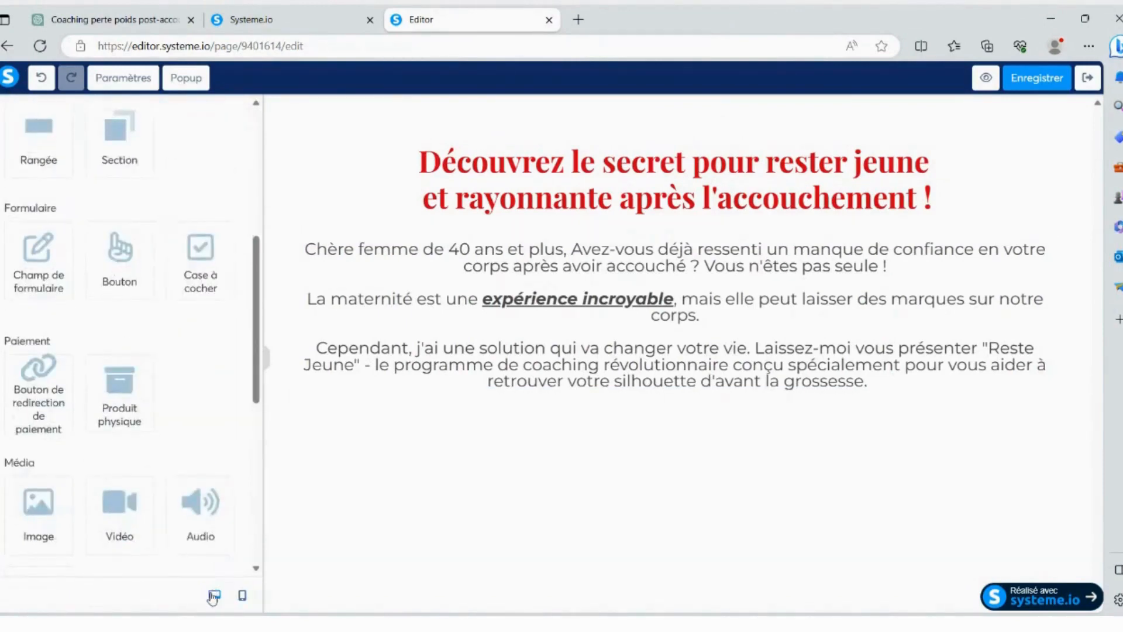
left_click(242, 595)
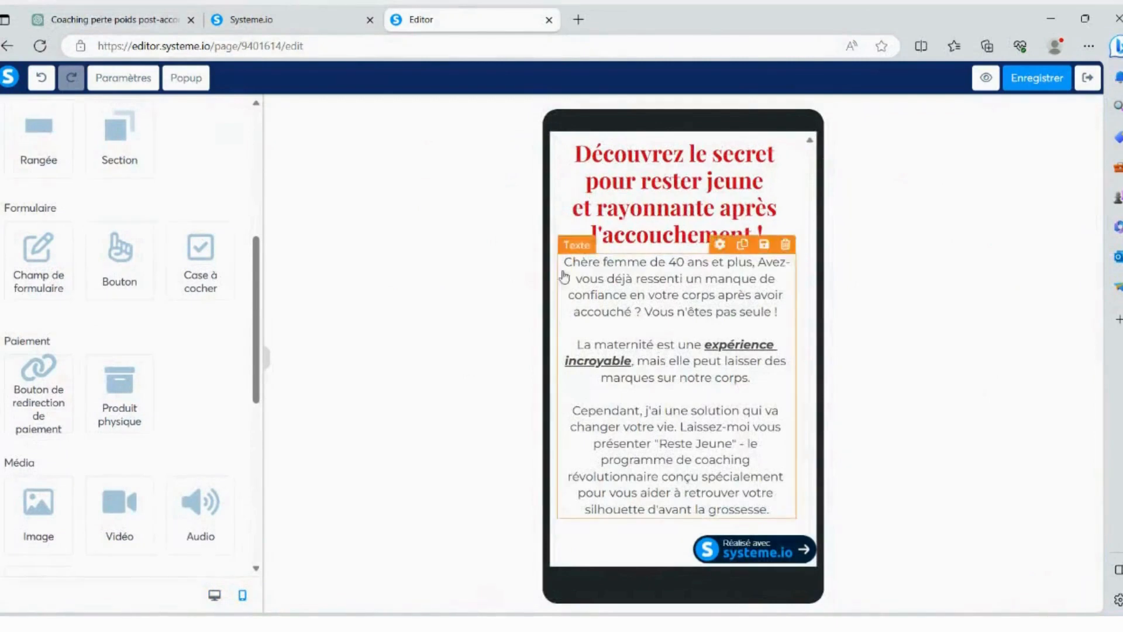
left_click(215, 596)
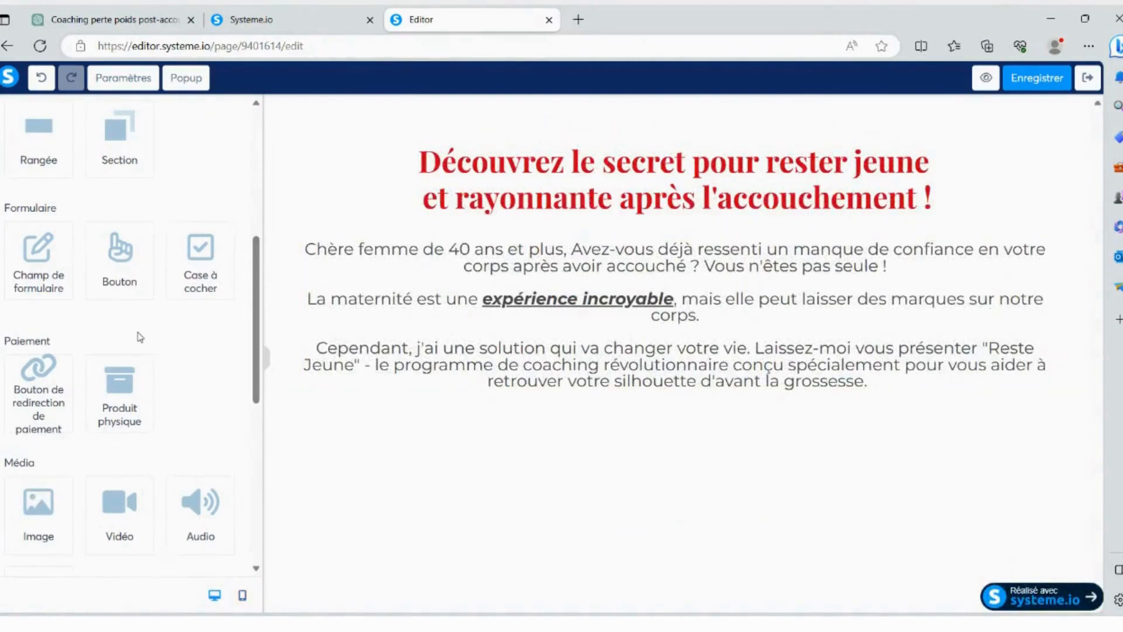
- Insert an image element below the "Cependant" paragraph and open its settings
scroll(133, 321, "up", 4)
scroll(87, 304, "down", 7)
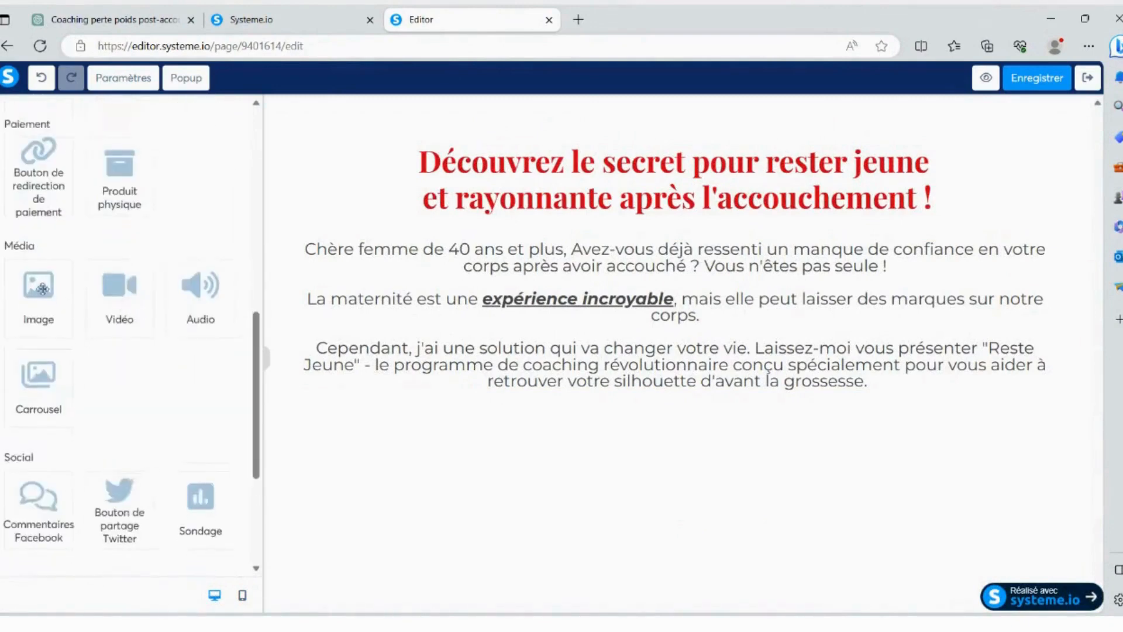
left_click_drag(48, 287, 671, 401)
scroll(685, 446, "down", 1)
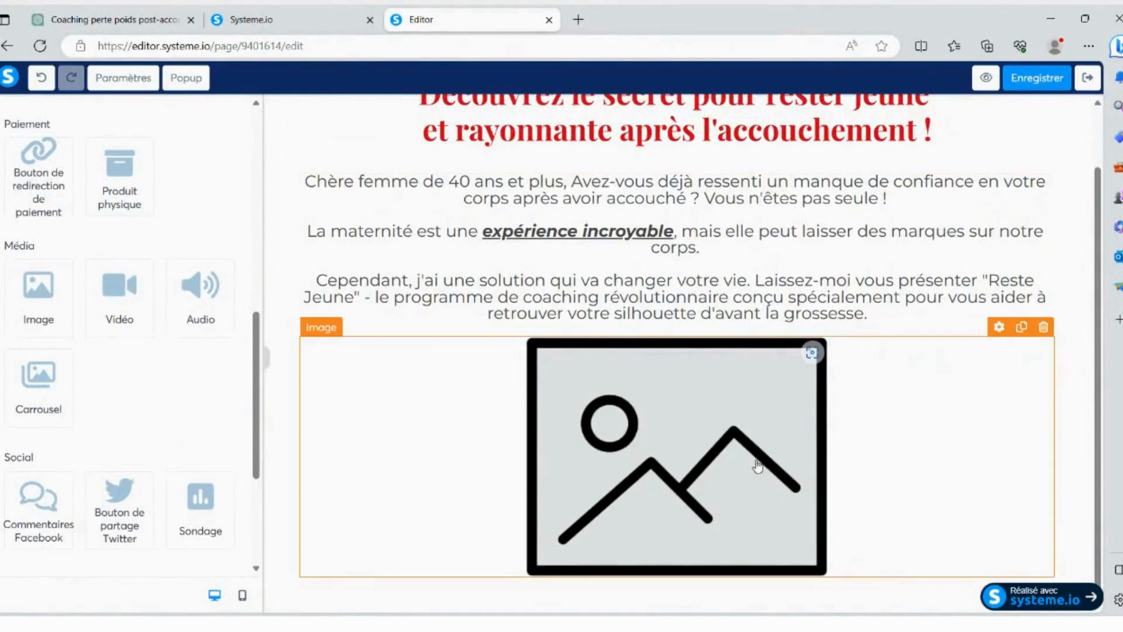
left_click(738, 447)
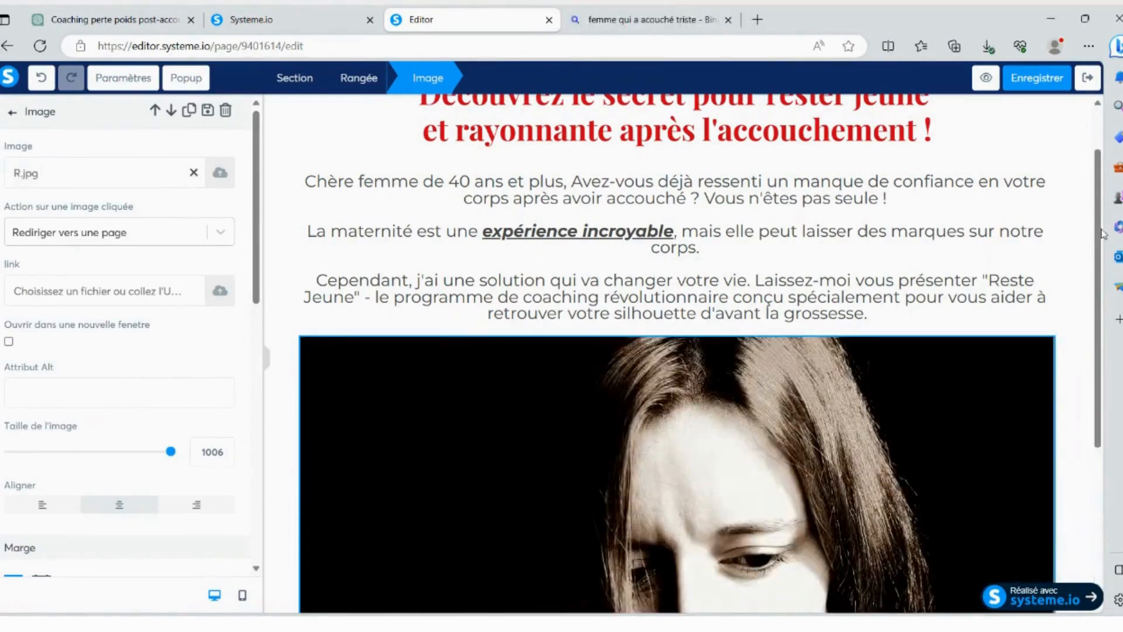
- Reduce the size of the woman's photo to 466
left_click_drag(1099, 226, 1110, 347)
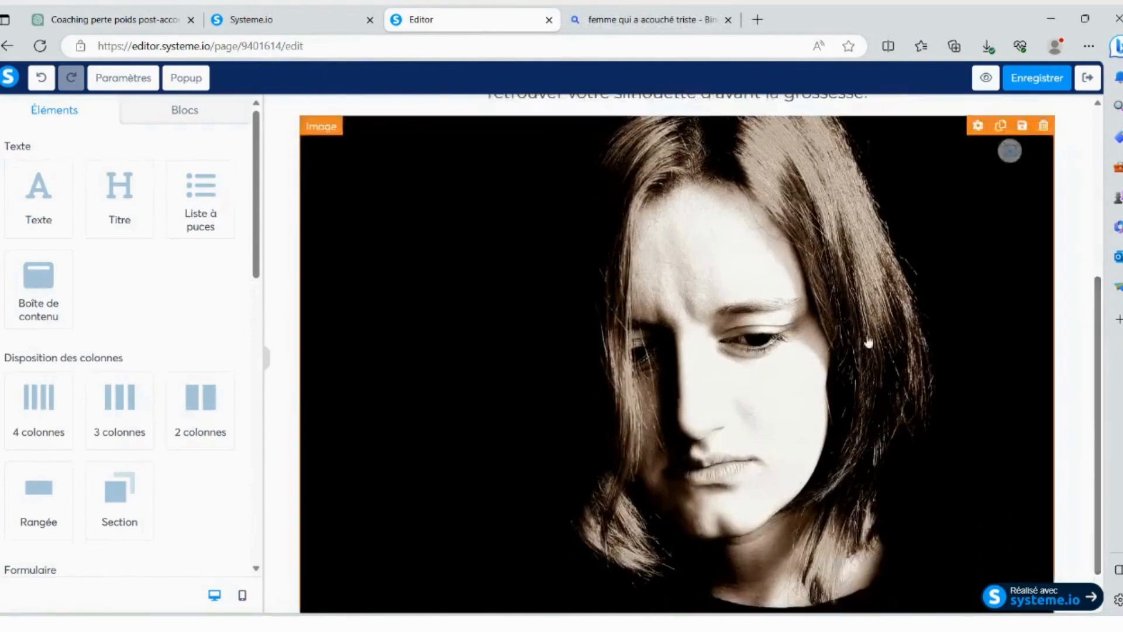
left_click(866, 336)
scroll(149, 310, "down", 2)
scroll(149, 309, "down", 2)
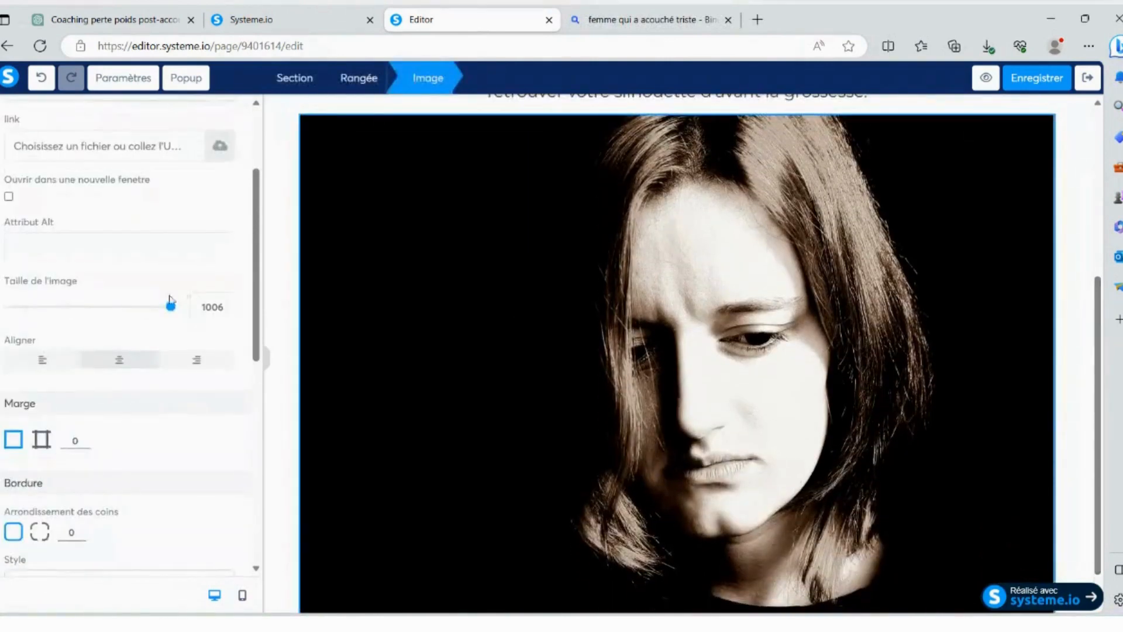
left_click_drag(170, 306, 83, 308)
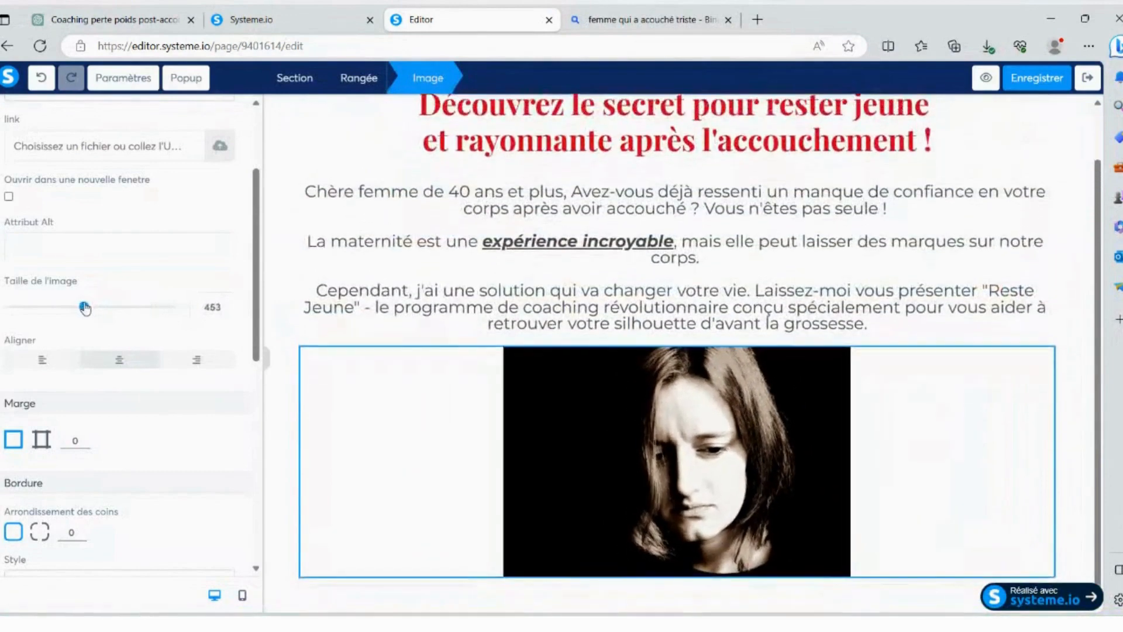
- Try left and right alignment on the photo and restore centre alignment
scroll(126, 276, "down", 2)
left_click(42, 218)
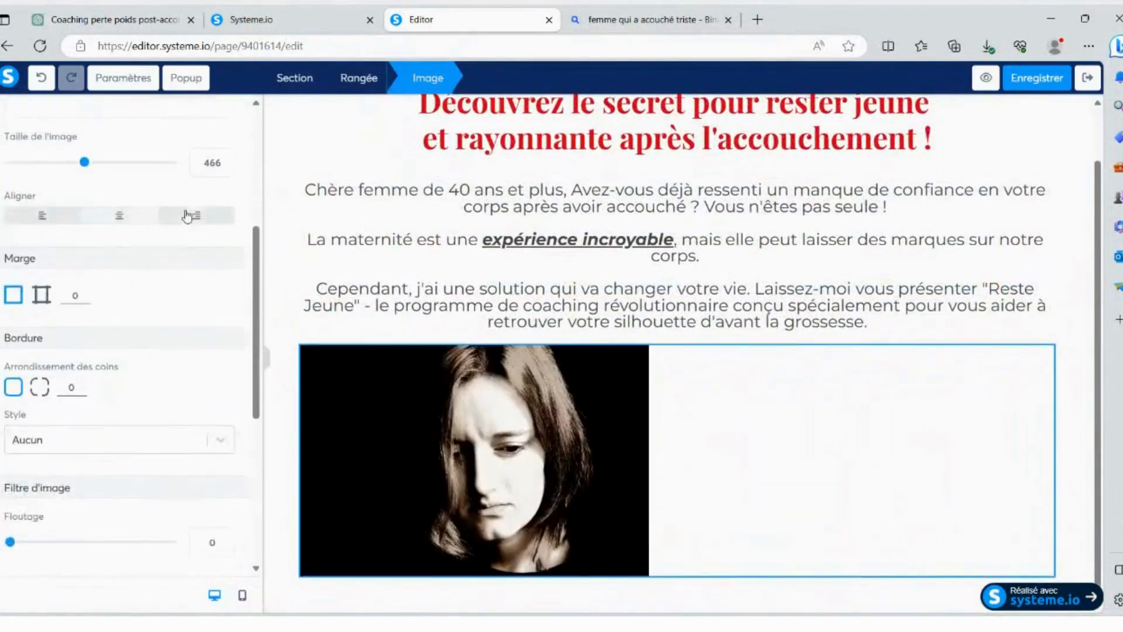
left_click(193, 216)
left_click(123, 217)
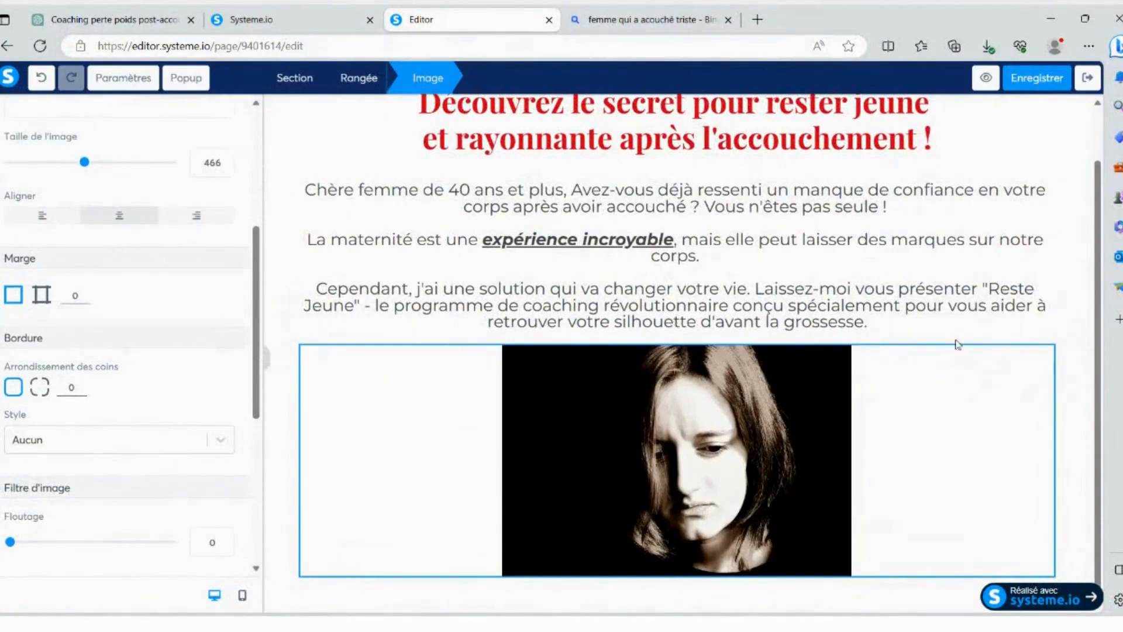
- Deselect the photo and save the page
left_click(1063, 466)
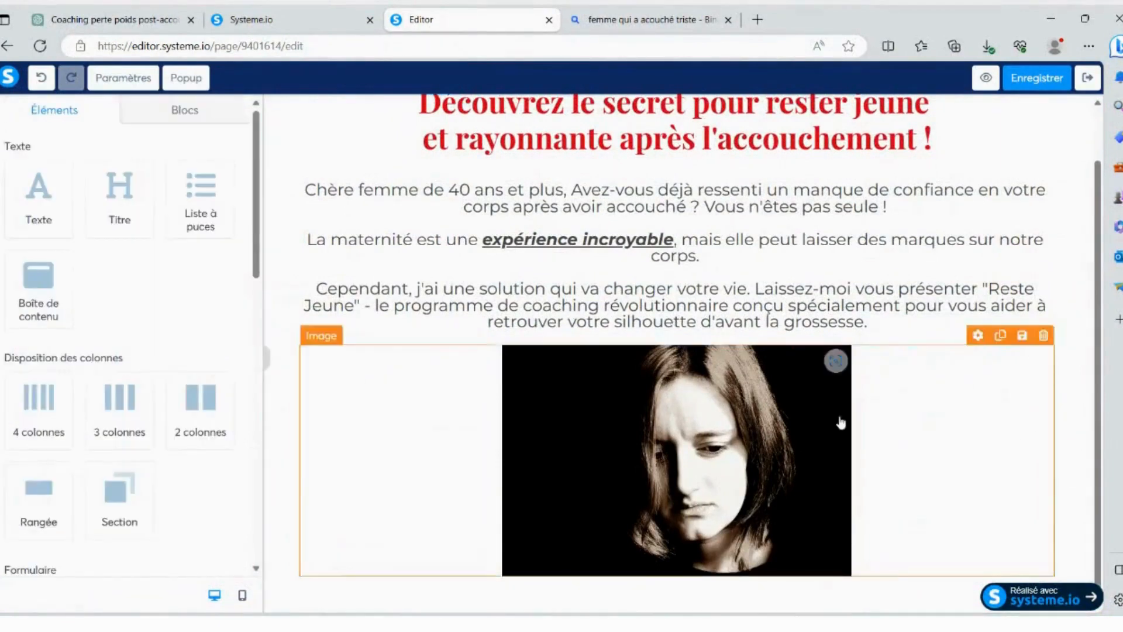
left_click(1044, 85)
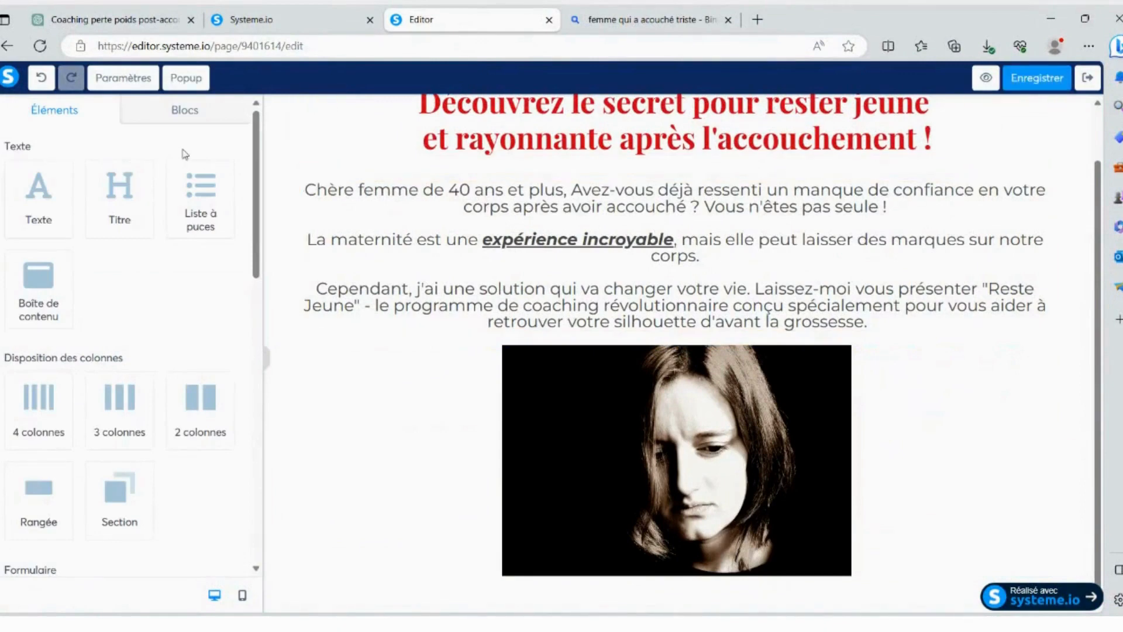
- Copy the paragraph under "Intérêt" from the ChatGPT sales page and return to the Systeme.io page editor
left_click(114, 10)
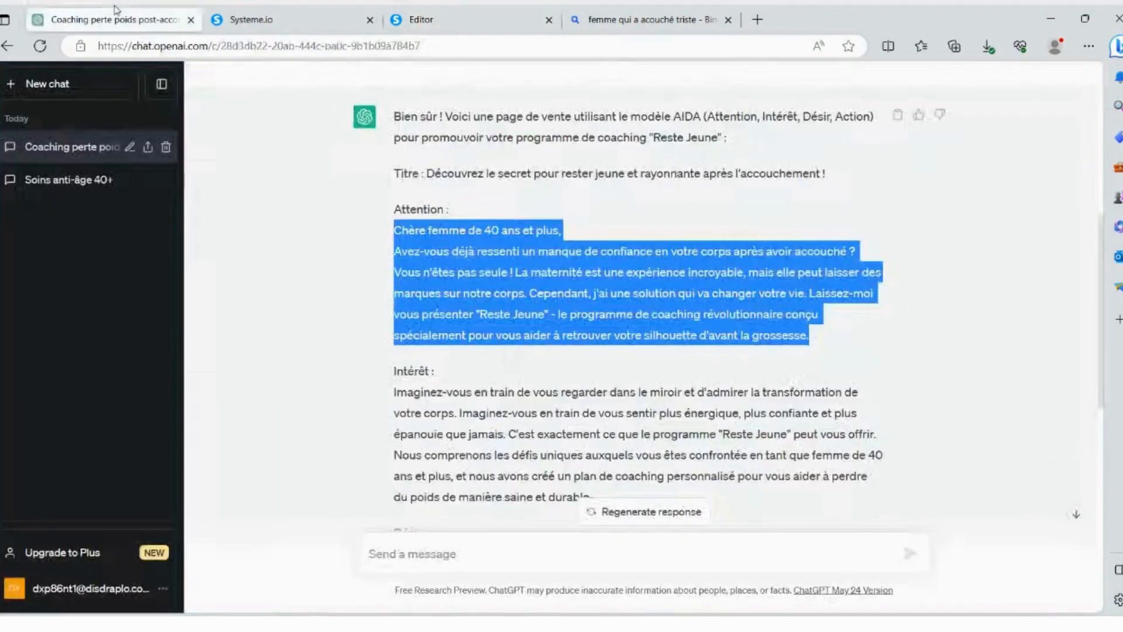
scroll(381, 222, "down", 3)
left_click_drag(394, 205, 661, 333)
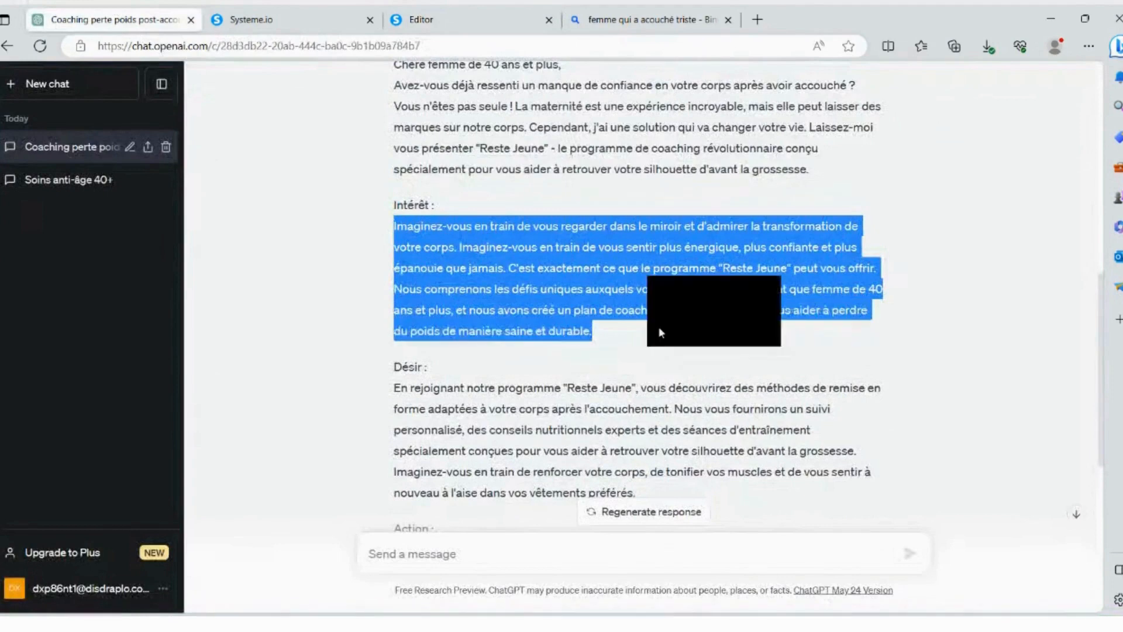
key("ctrl+c")
left_click(313, 18)
left_click(457, 12)
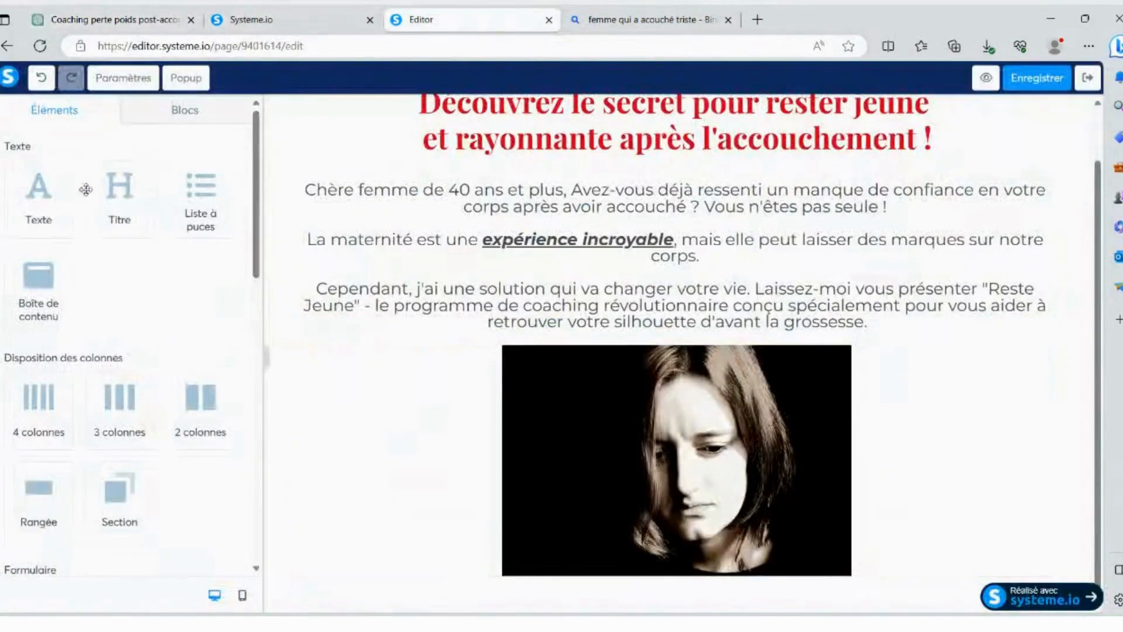
- Add a text element below the photo and replace its placeholder with a blank line and the copied "Intérêt" paragraph
left_click_drag(35, 192, 900, 568)
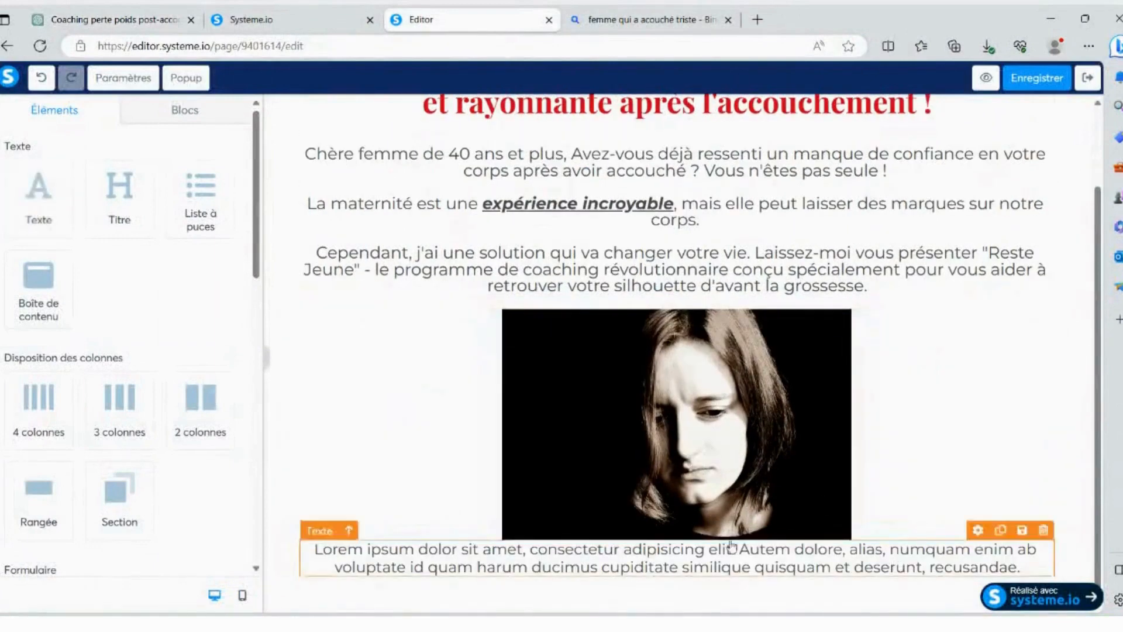
left_click(315, 550)
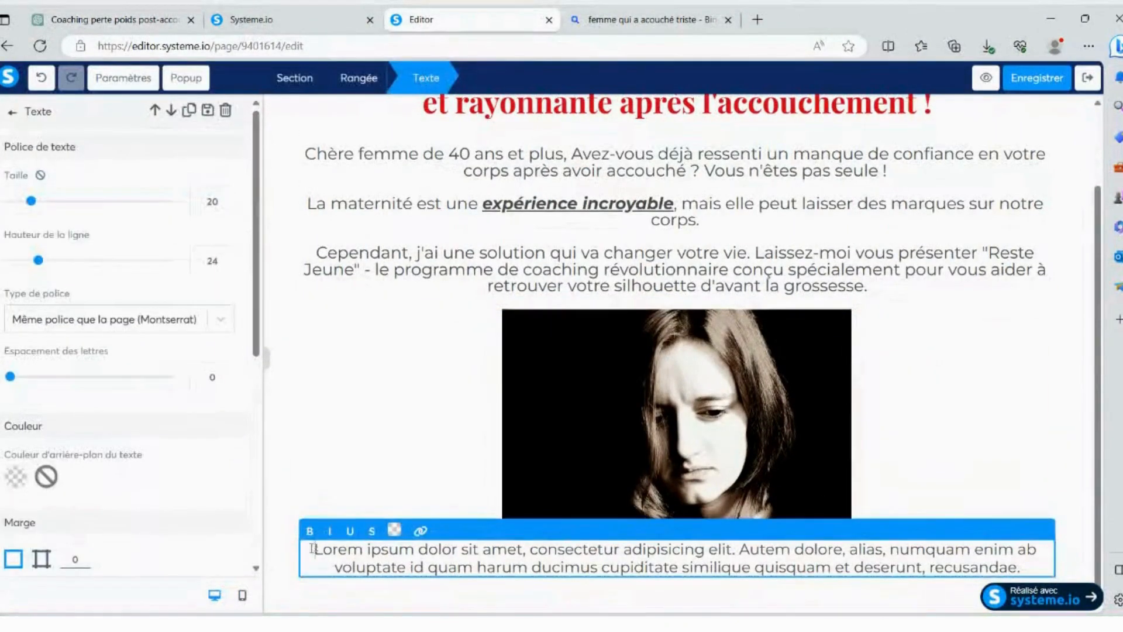
key("Return")
left_click_drag(315, 568, 1022, 579)
key("ctrl+v")
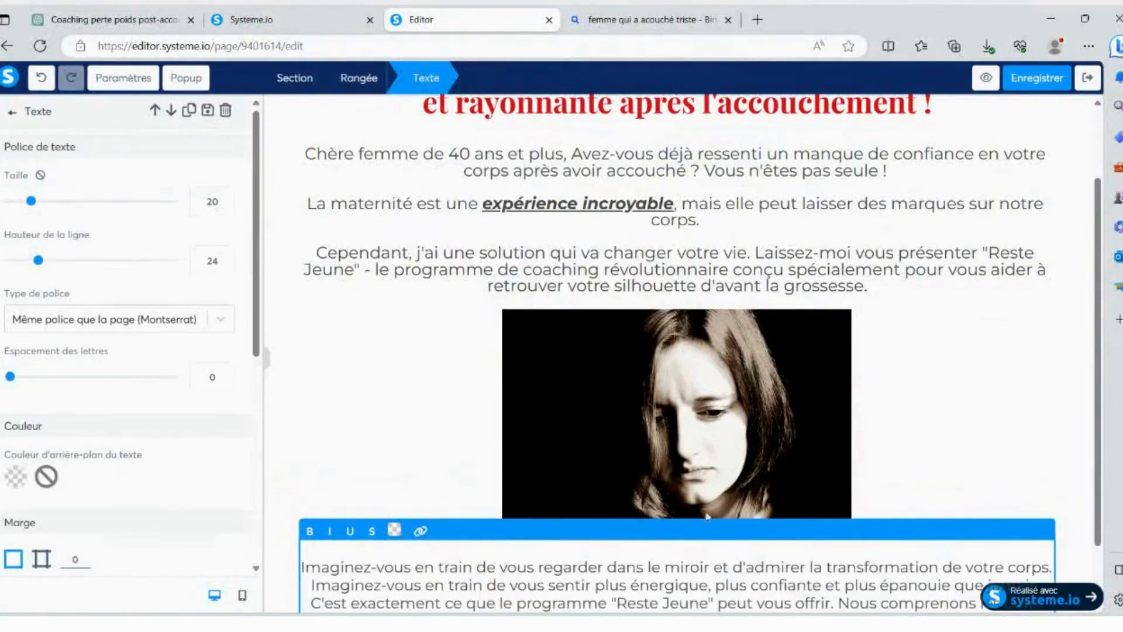
left_click(629, 483)
- Insert a blank line before "C'est exactement" in the text below the photo
scroll(635, 492, "down", 1)
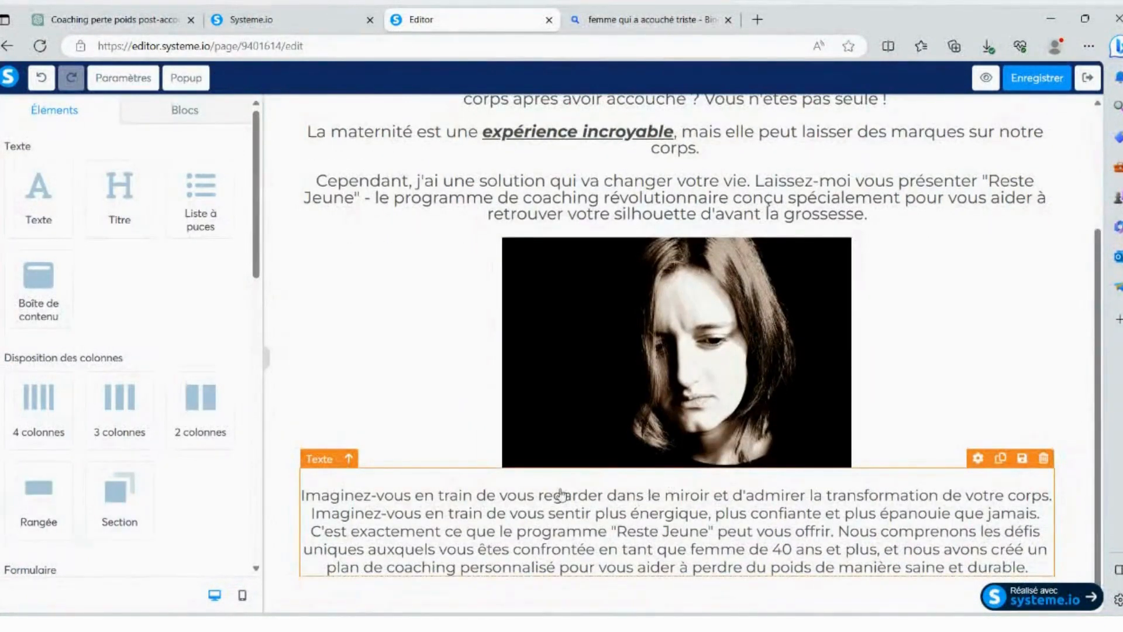
left_click(313, 515)
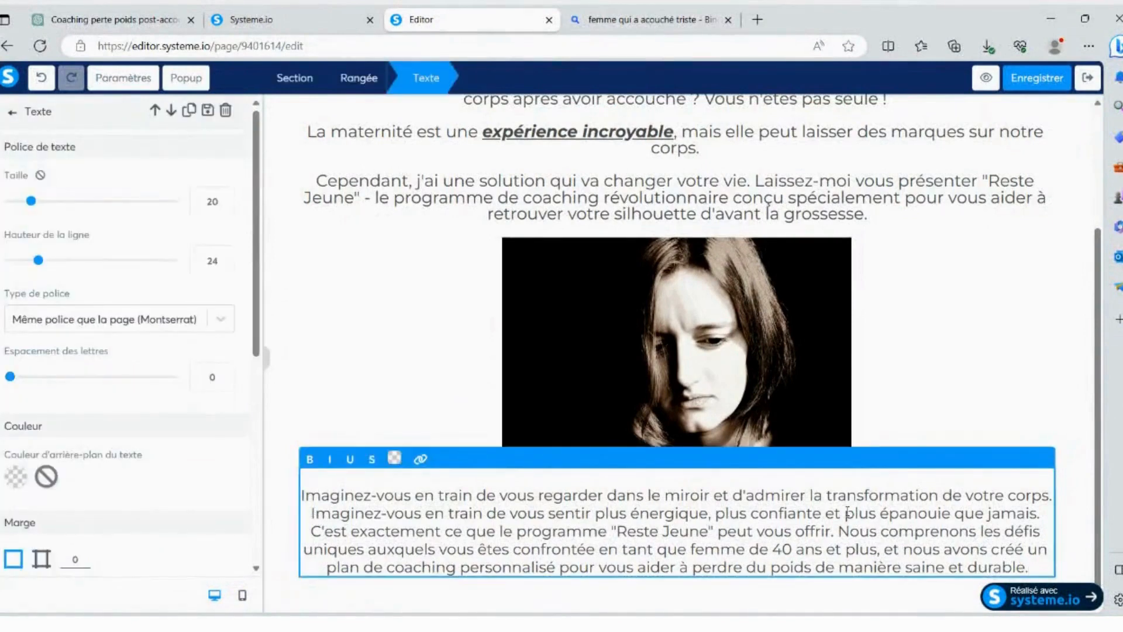
left_click(309, 528)
key("Return")
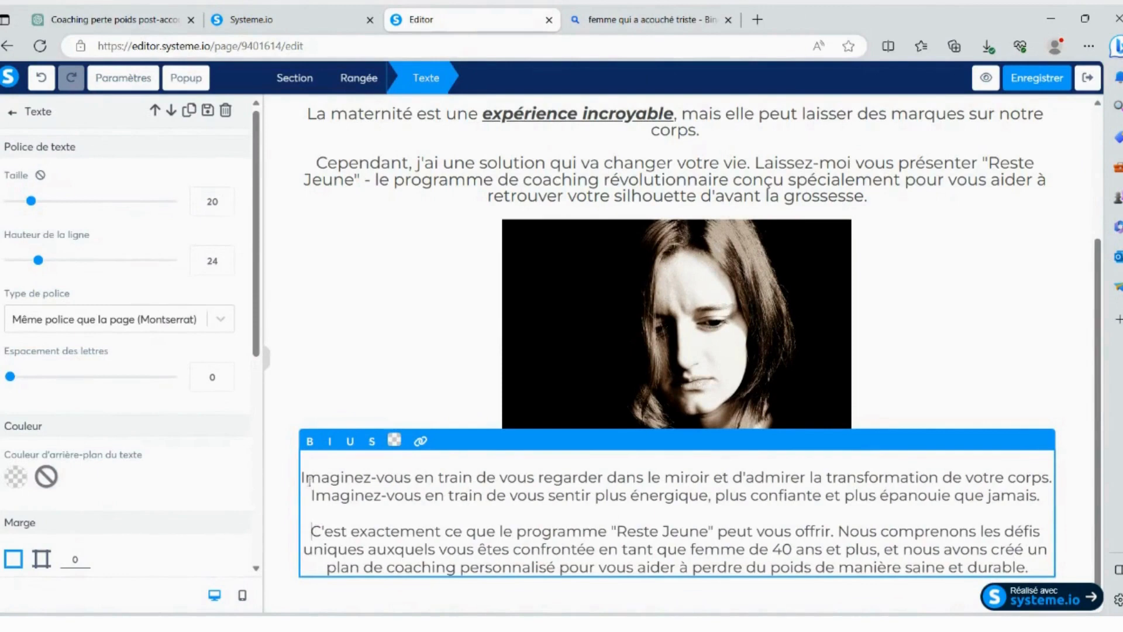
left_click_drag(305, 477, 312, 477)
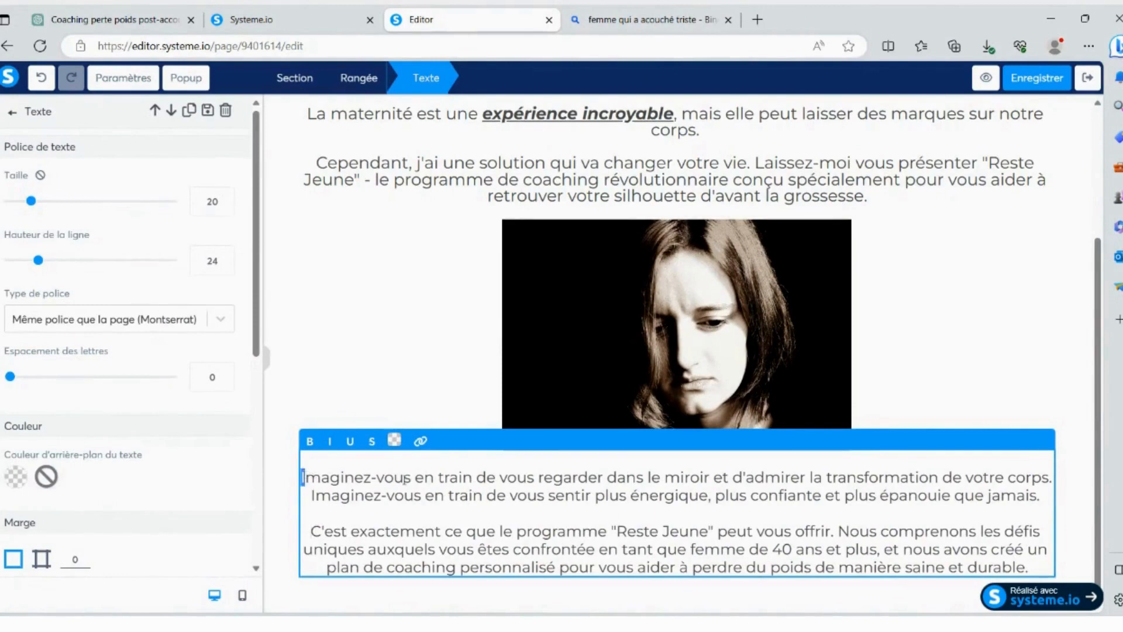
left_click(1090, 409)
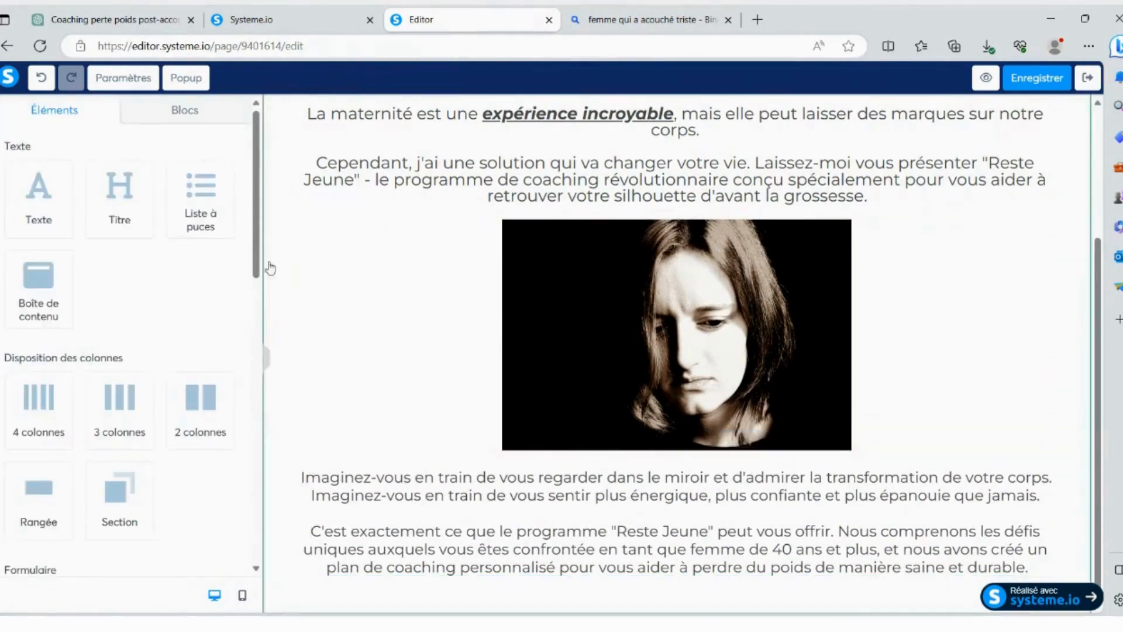
- Insert a bulleted list between the photo and the text, and copy the two "Imaginez-vous" sentences
left_click_drag(200, 189, 526, 454)
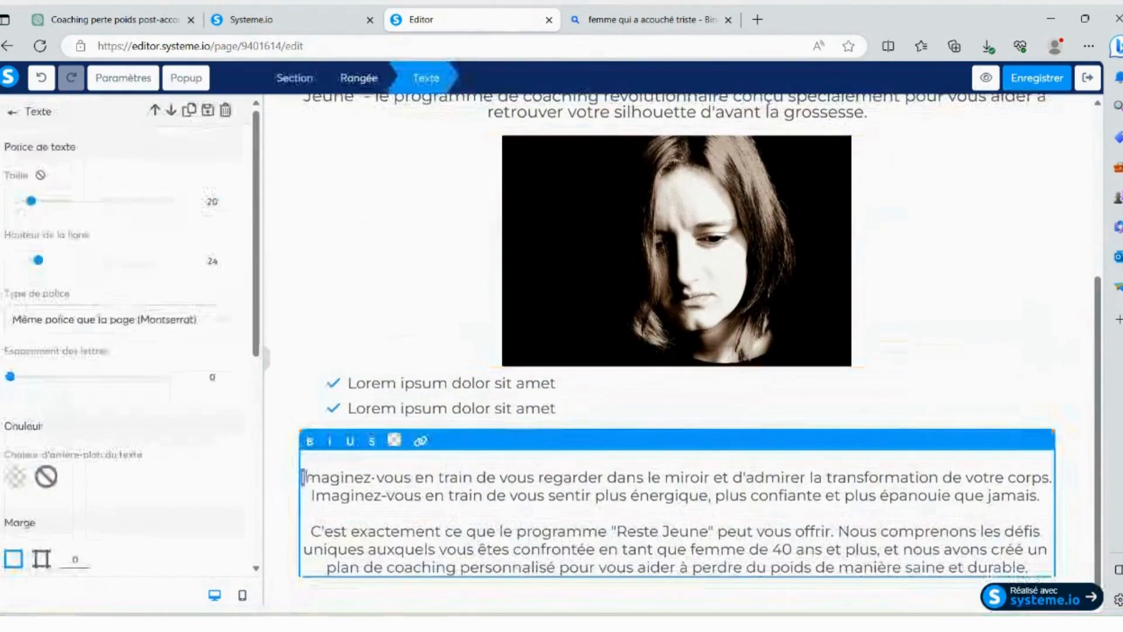
left_click_drag(302, 477, 1043, 498)
key("ctrl+c")
- Replace the list's first item with the copied "Imaginez-vous" sentences and split them into two separate bullets
left_click(515, 408)
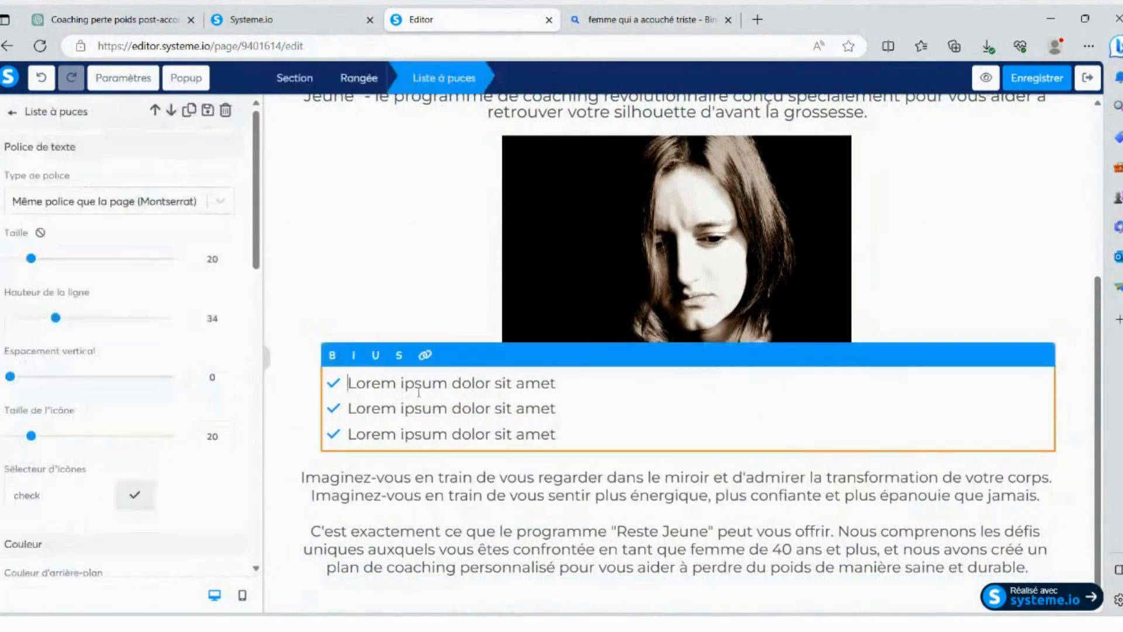
left_click_drag(348, 384, 619, 382)
key("ctrl+v")
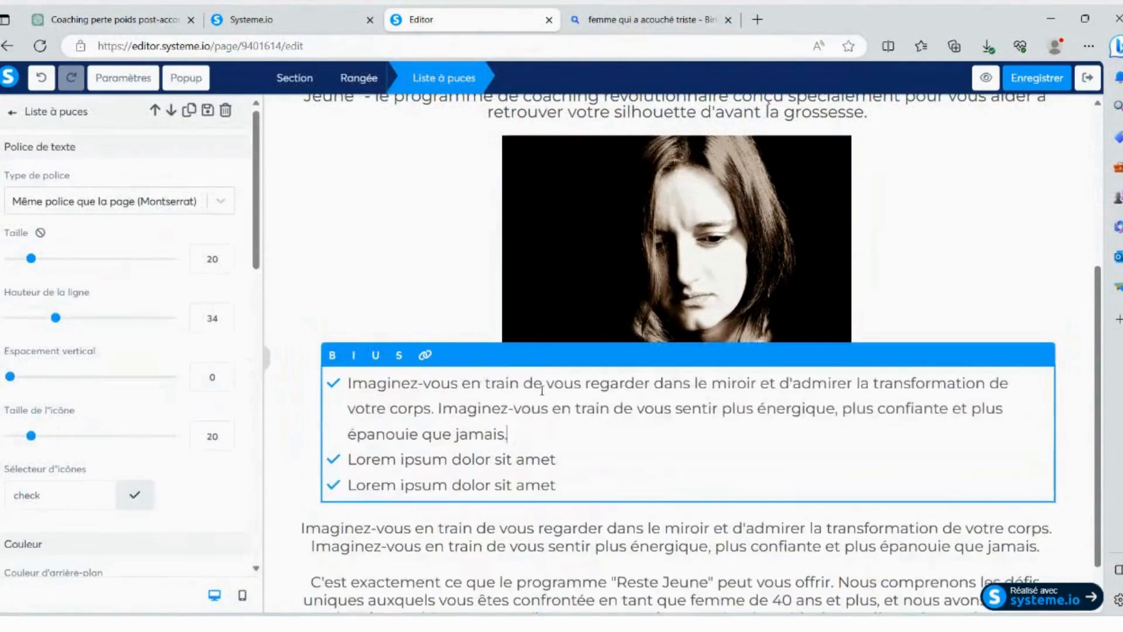
left_click(439, 407)
key("Return")
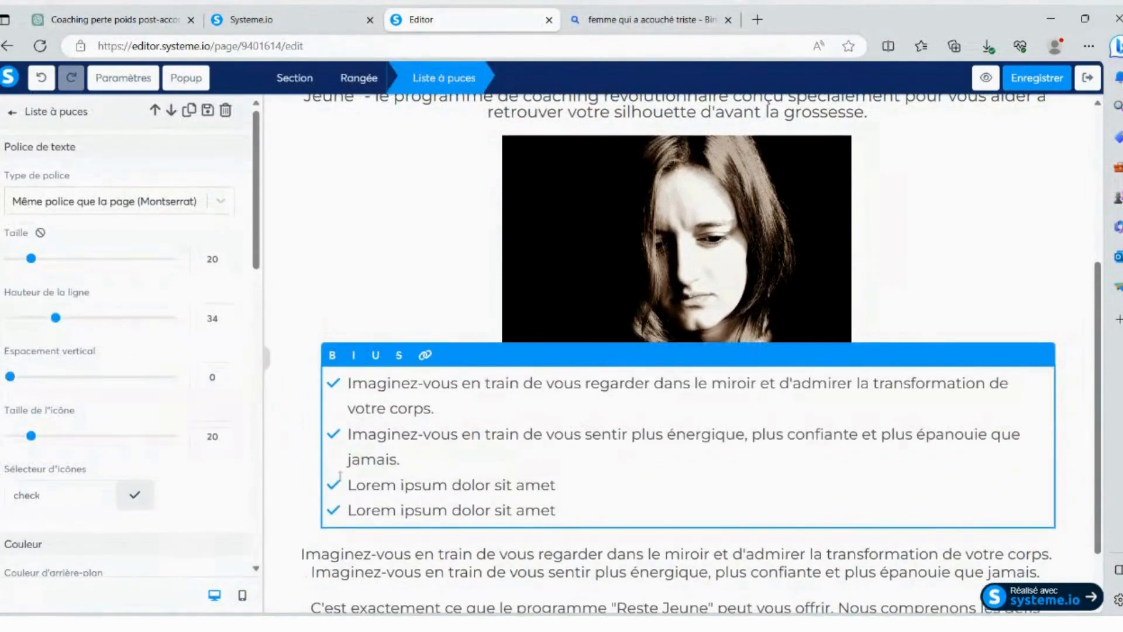
- Delete the two remaining "Lorem ipsum dolor sit amet" items and the empty line from the bulleted list
left_click_drag(339, 477, 601, 499)
key("BackSpace")
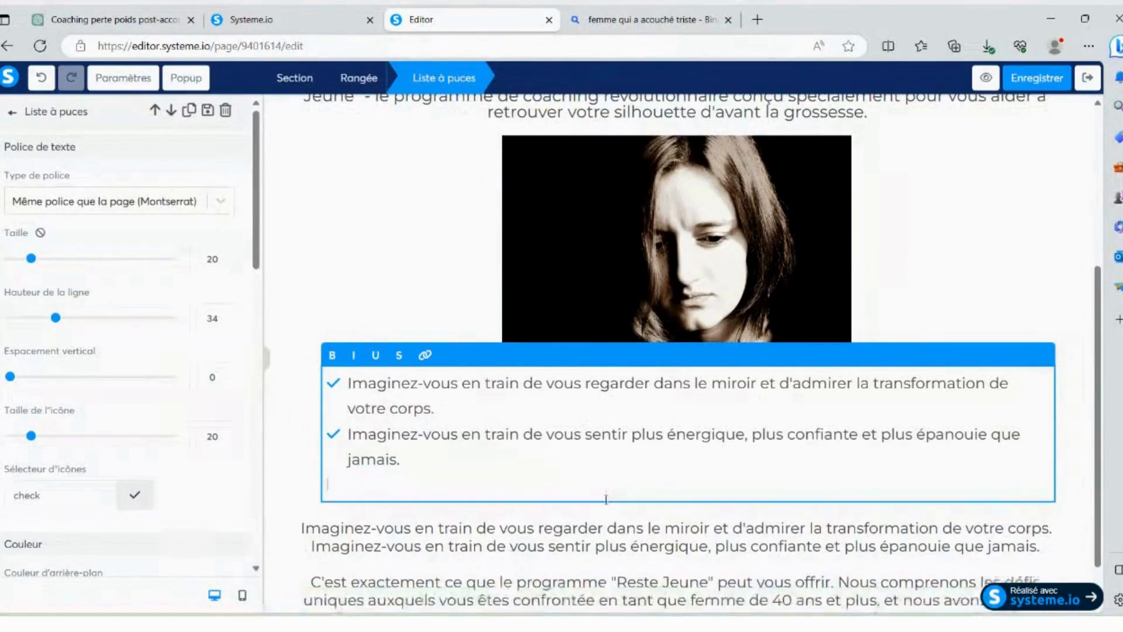
key("BackSpace")
left_click(958, 326)
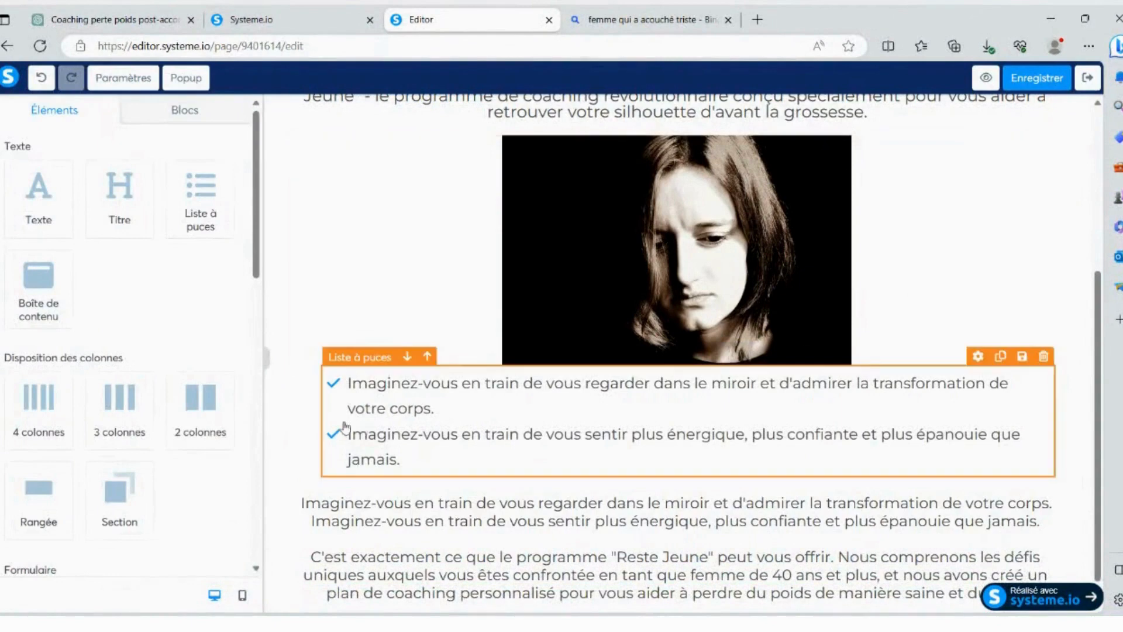
- Look through the icon choices available for the list's bullets
left_click(345, 387)
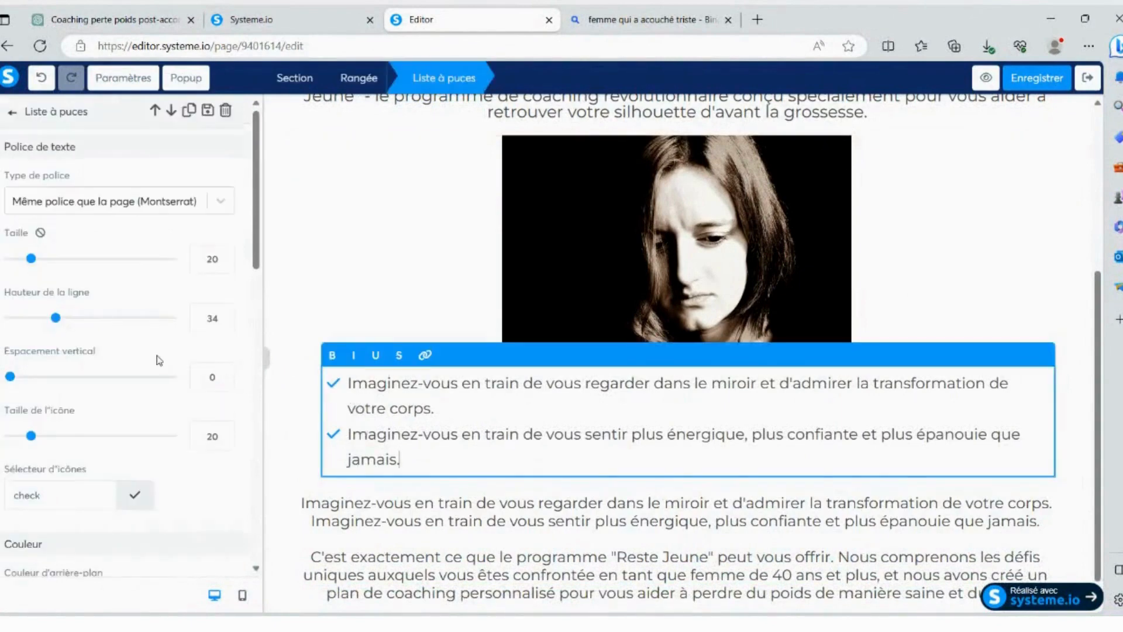
scroll(152, 363, "down", 3)
left_click(54, 354)
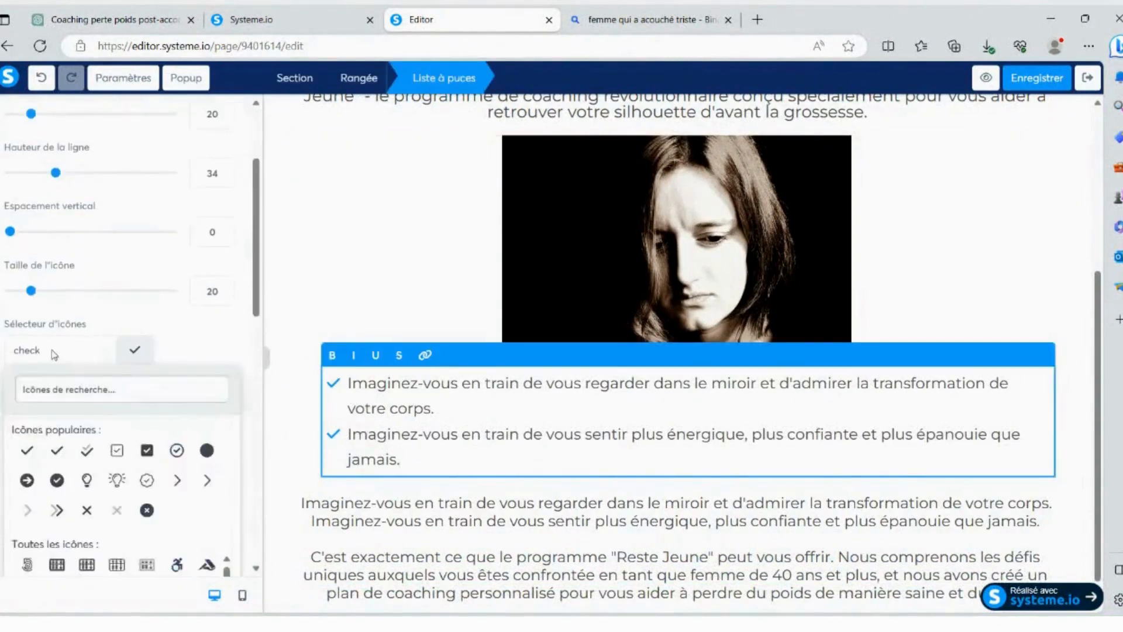
scroll(196, 509, "down", 3)
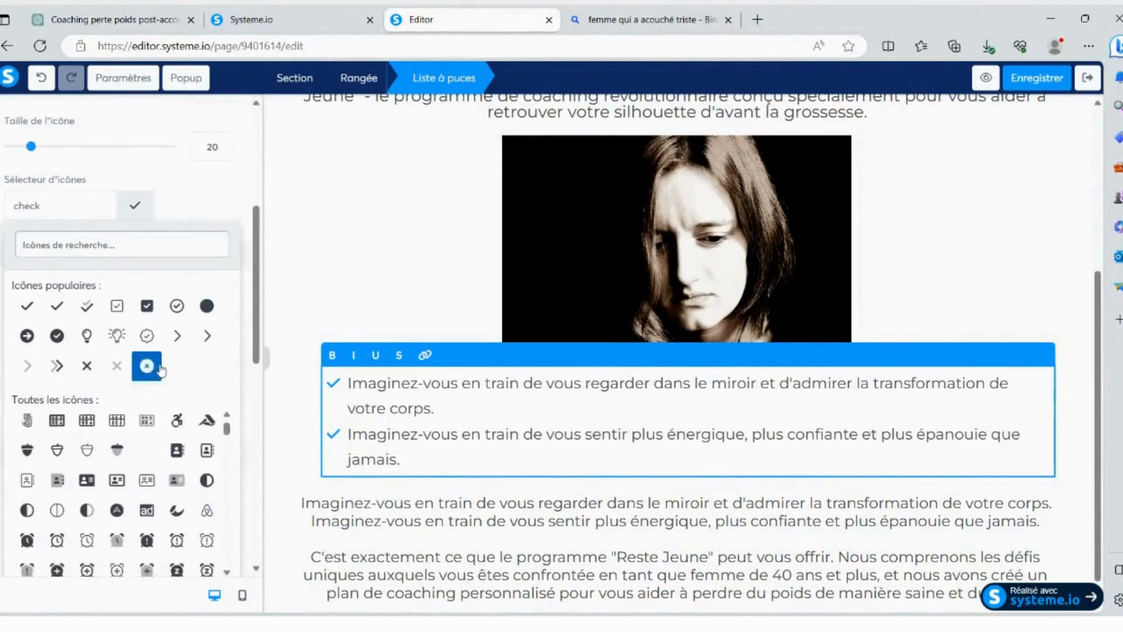
left_click(1007, 429)
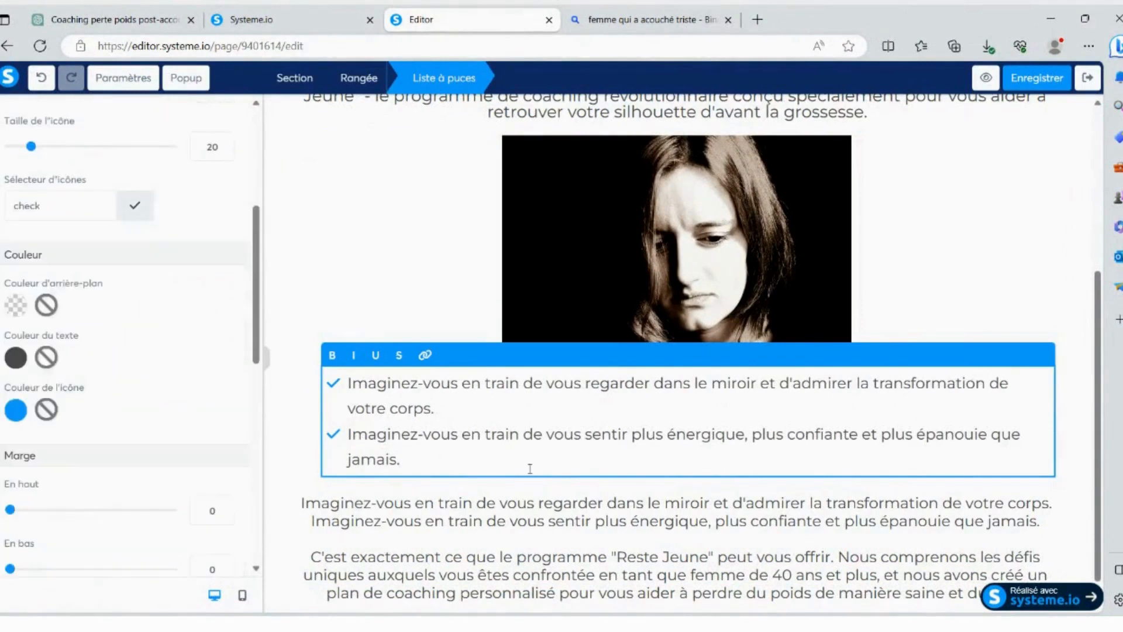
- Remove the duplicate "Imaginez-vous" sentences and blank lines above "C'est exactement" in the text below the list, and save the page
triple_click(327, 501)
key("BackSpace")
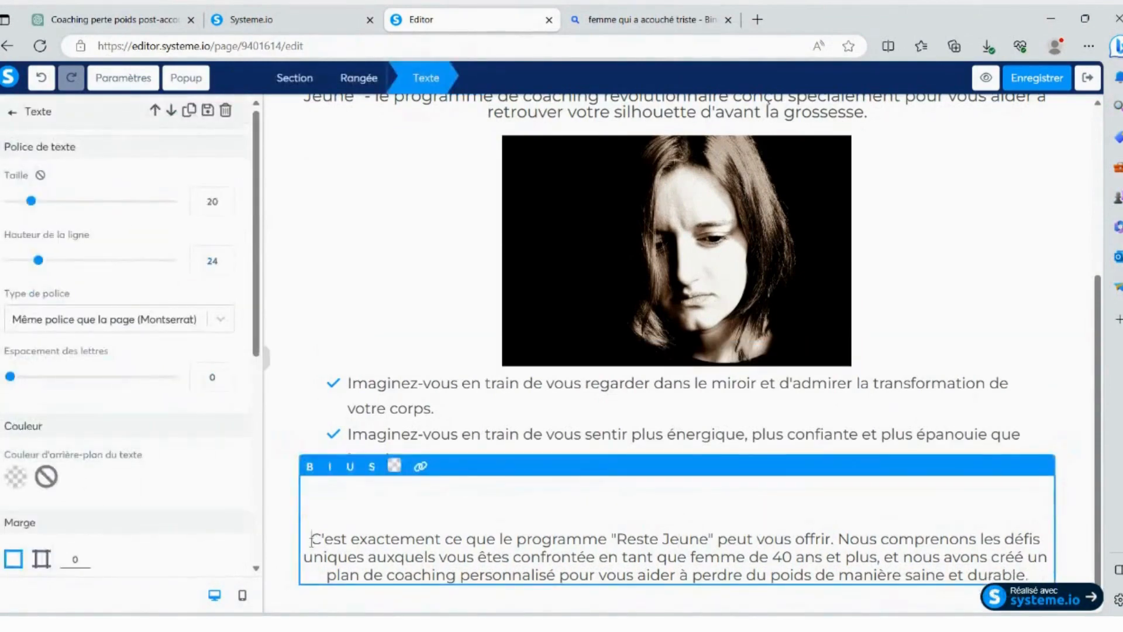
key("BackSpace")
key("BackSpace")
key("BackSpace")
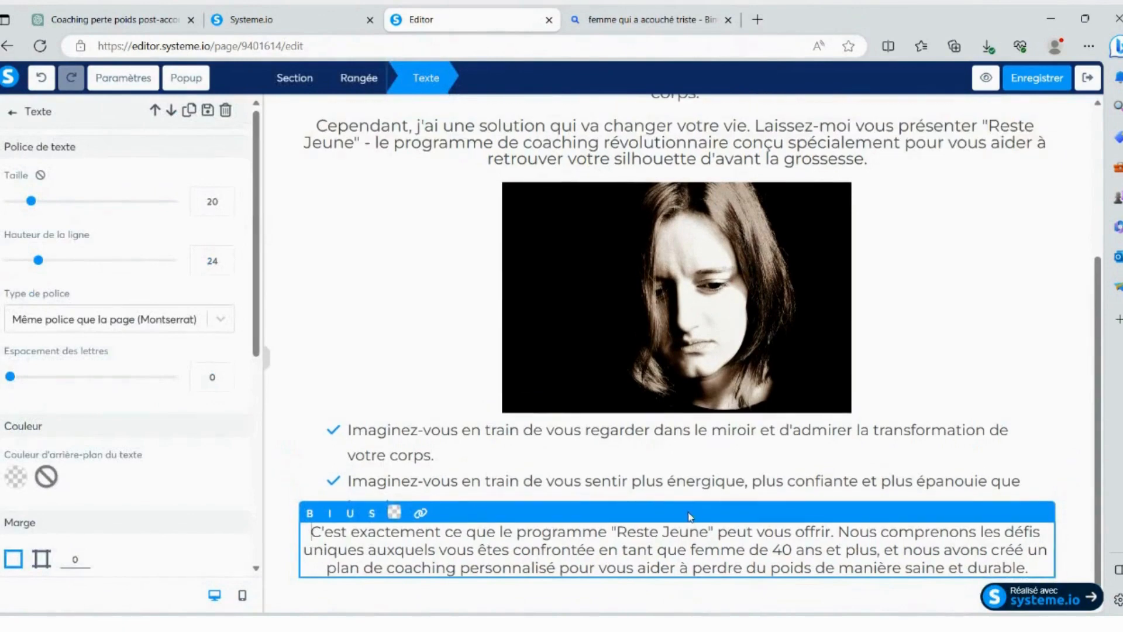
left_click(1086, 492)
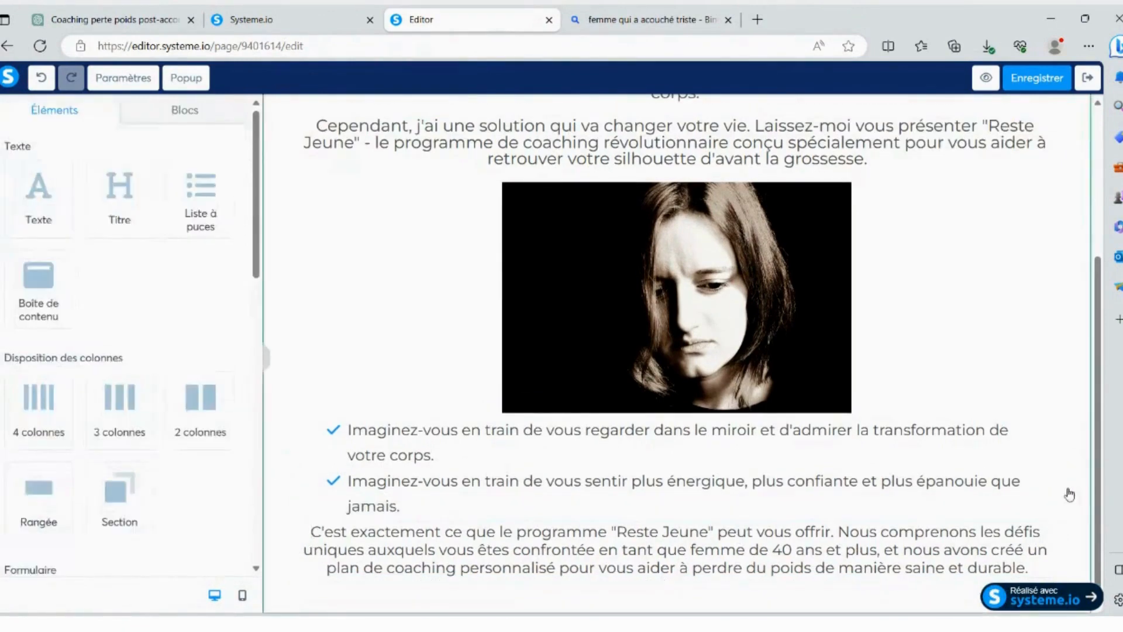
left_click(1038, 76)
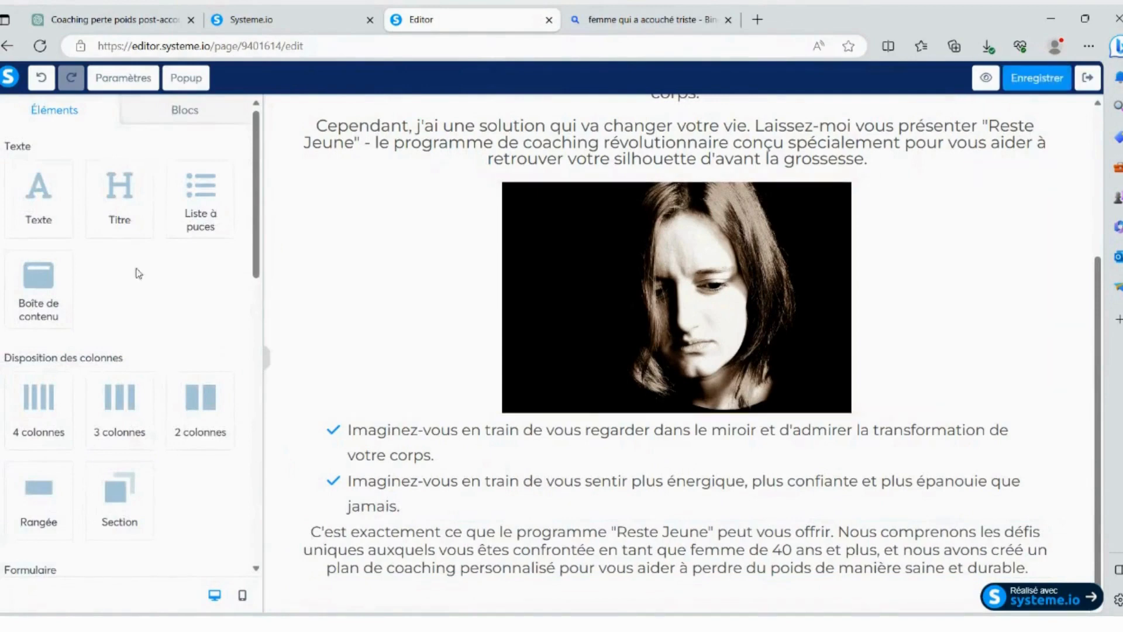
- Add an image element below the "C'est exactement" paragraph using OIP.jpg, and set the image size to 425
scroll(137, 305, "down", 6)
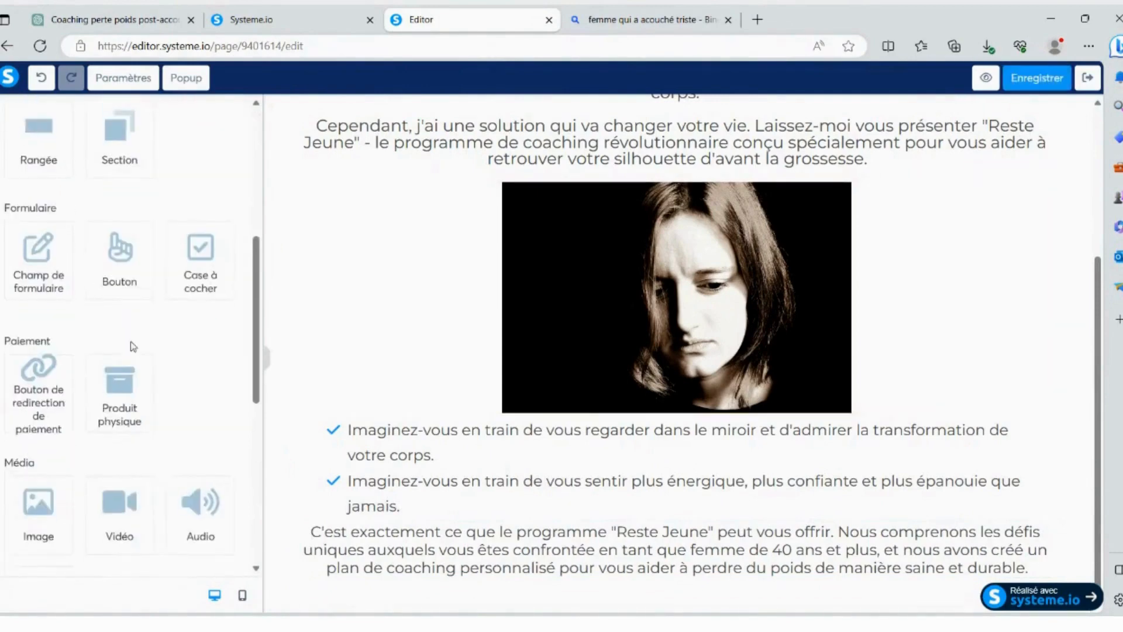
scroll(120, 450, "down", 3)
left_click_drag(46, 372, 602, 562)
scroll(602, 422, "down", 4)
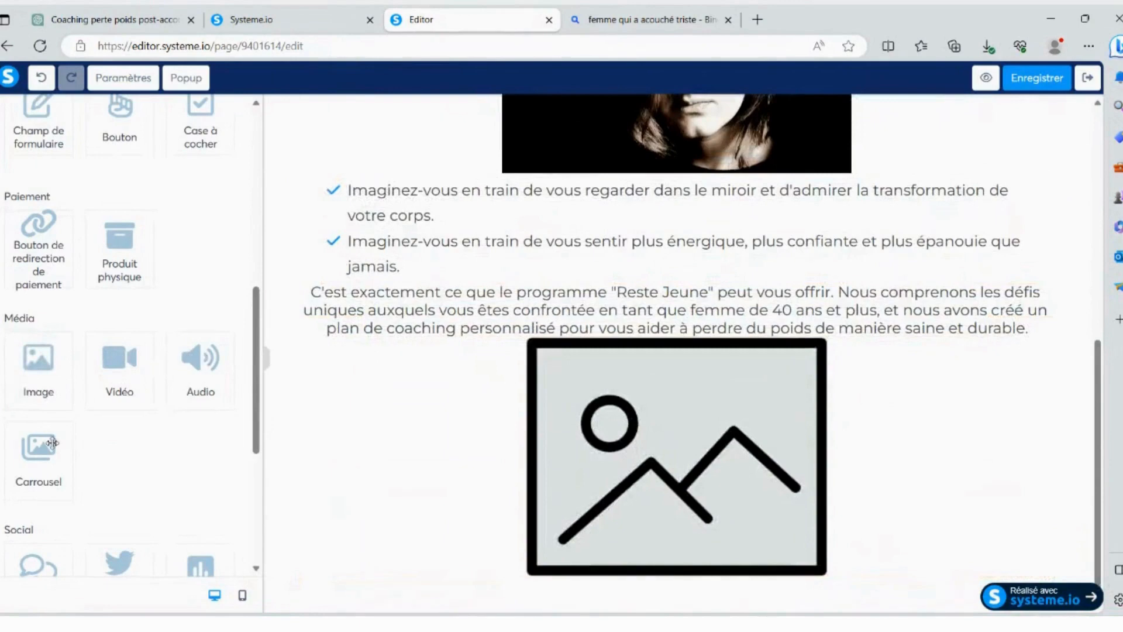
scroll(79, 436, "down", 2)
scroll(80, 436, "down", 3)
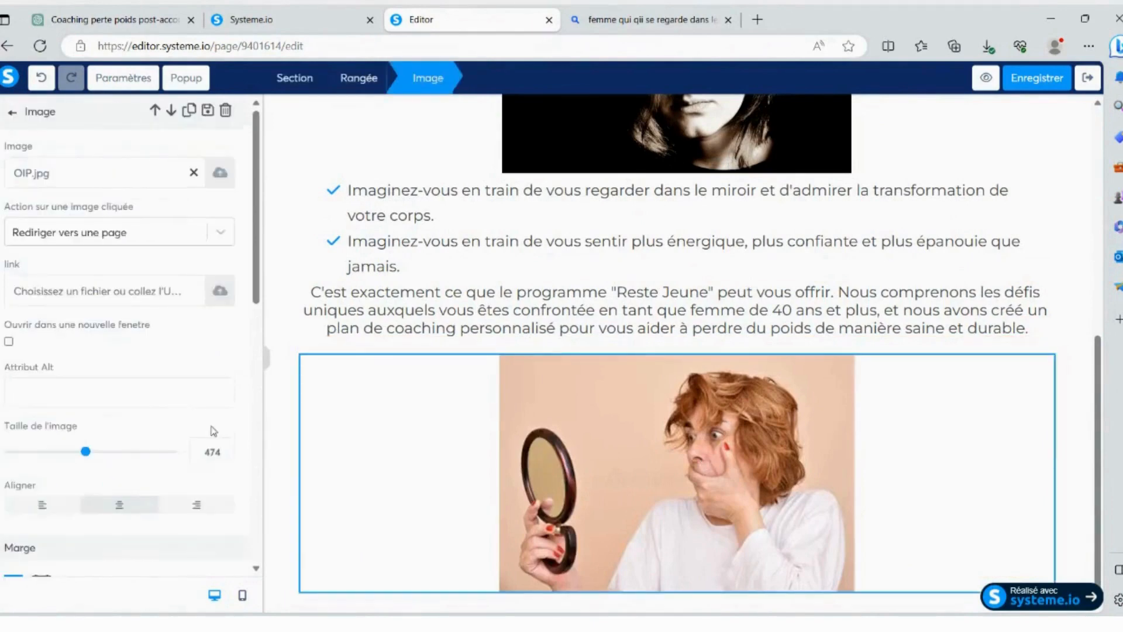
left_click_drag(86, 452, 78, 452)
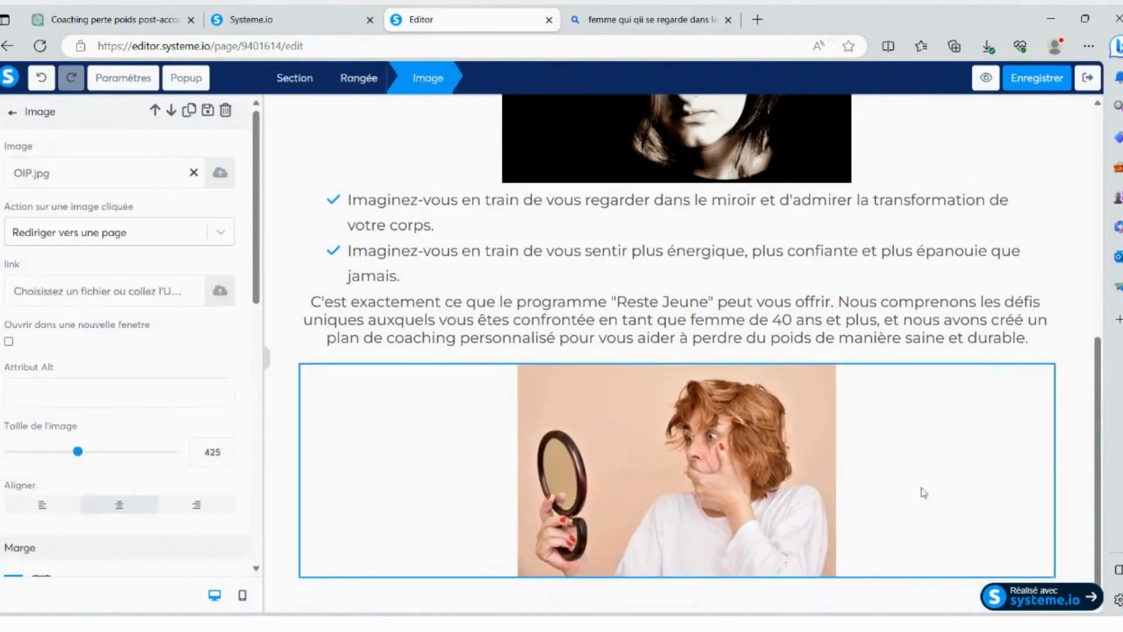
left_click(1082, 541)
- Switch to the ChatGPT conversation, copy the "Désir" paragraph without its heading, and return to the page editor
left_click(115, 20)
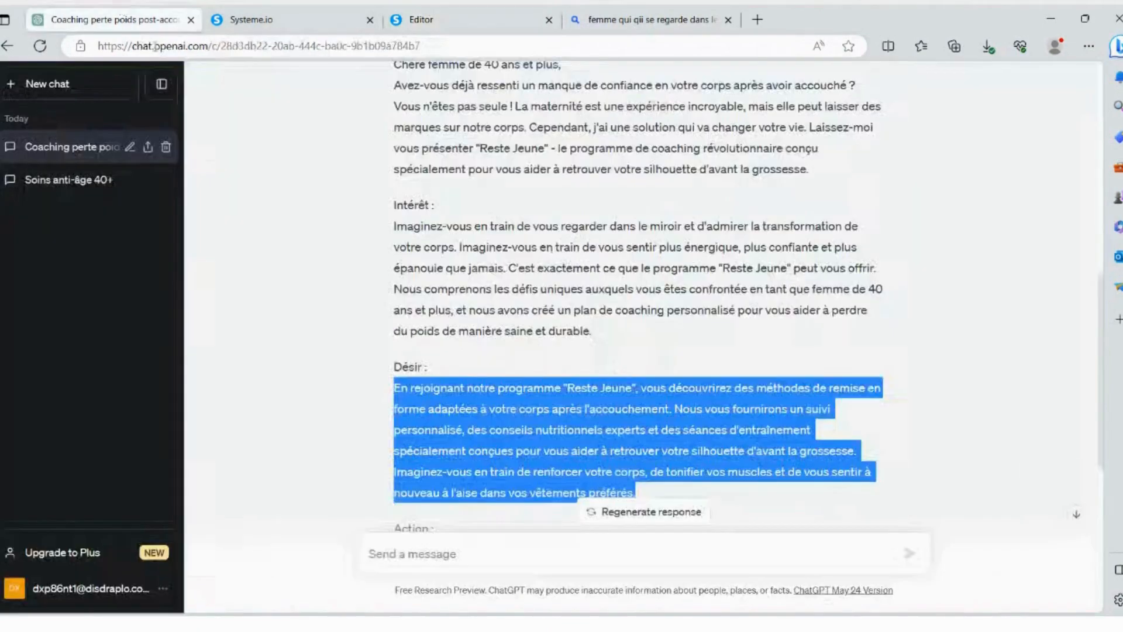
scroll(421, 236, "down", 6)
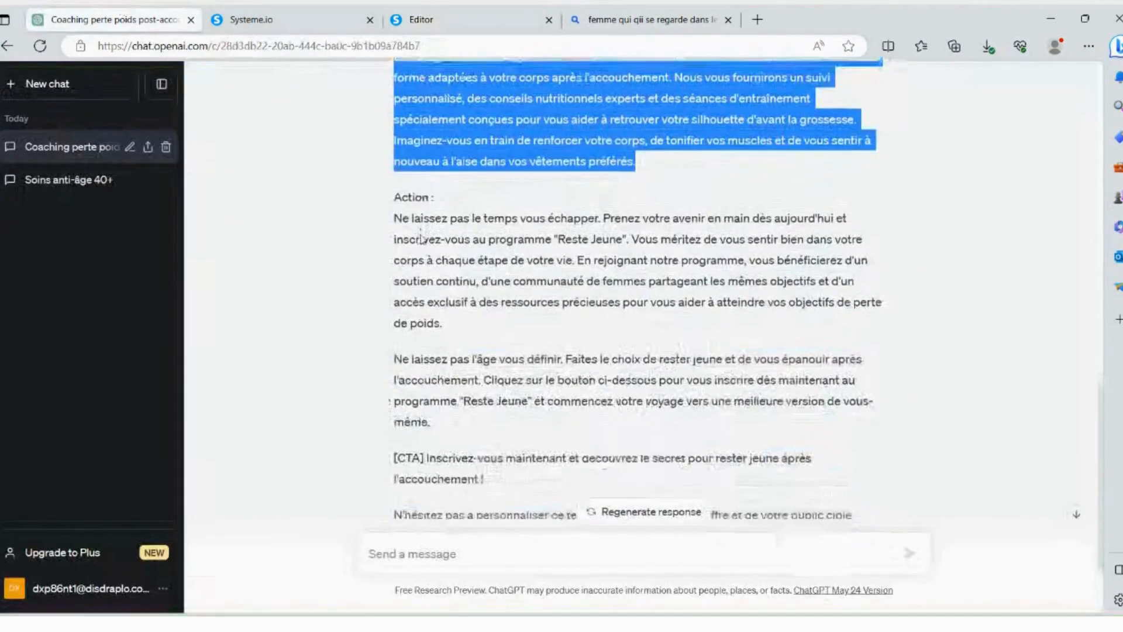
scroll(426, 237, "up", 2)
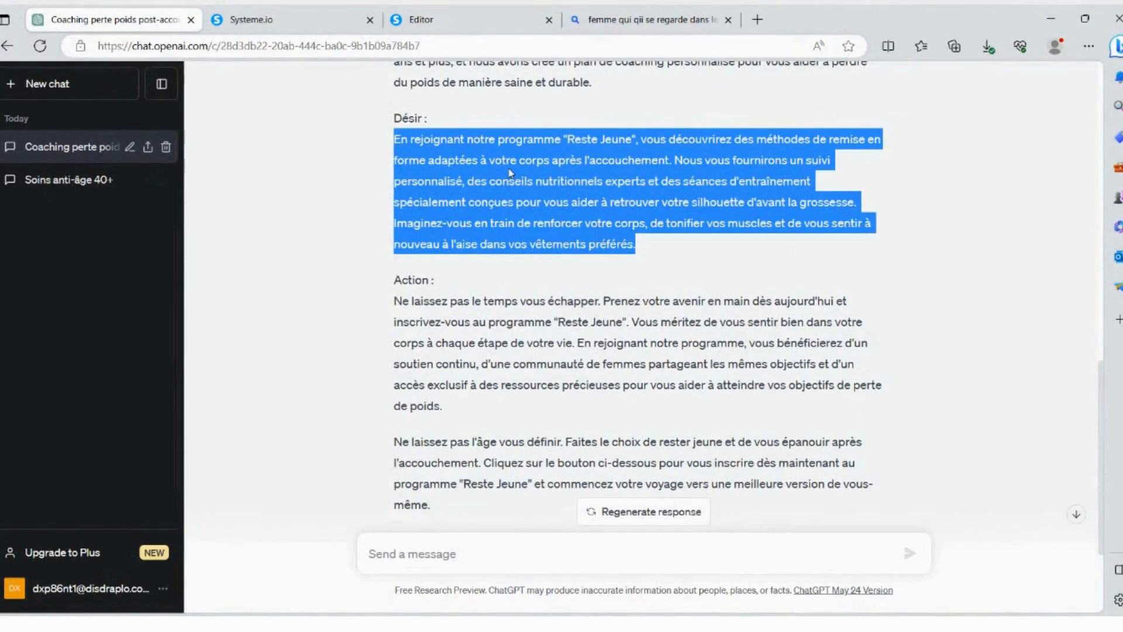
left_click(319, 14)
left_click(451, 14)
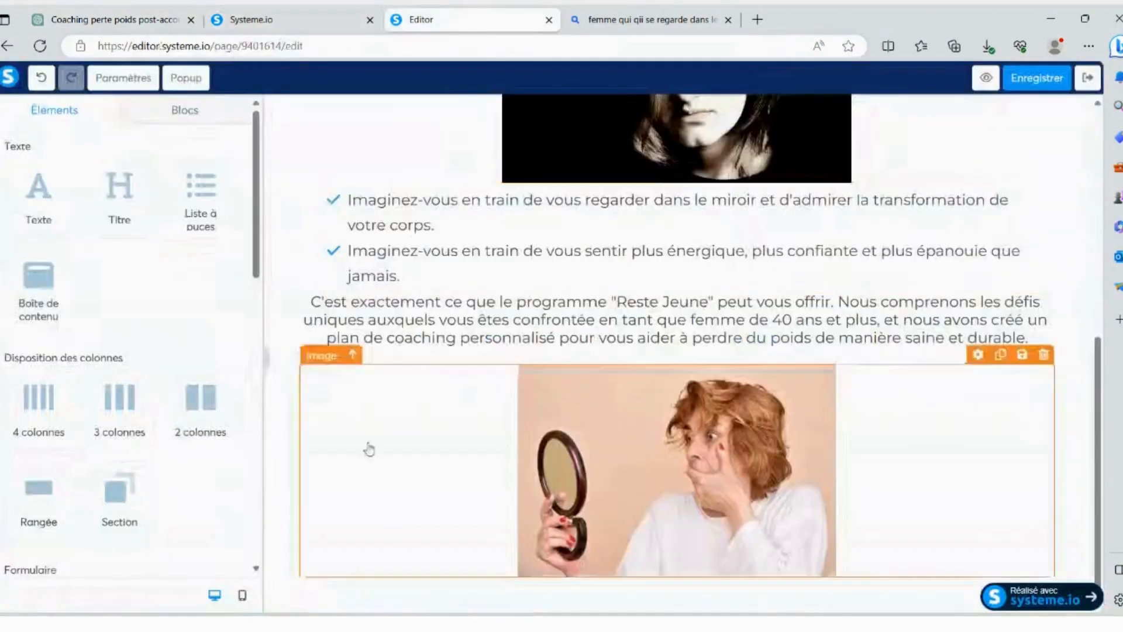
- Add a text element below the mirror photo and replace its placeholder with the copied "Désir" paragraph
left_click_drag(38, 193, 907, 579)
left_click(338, 554)
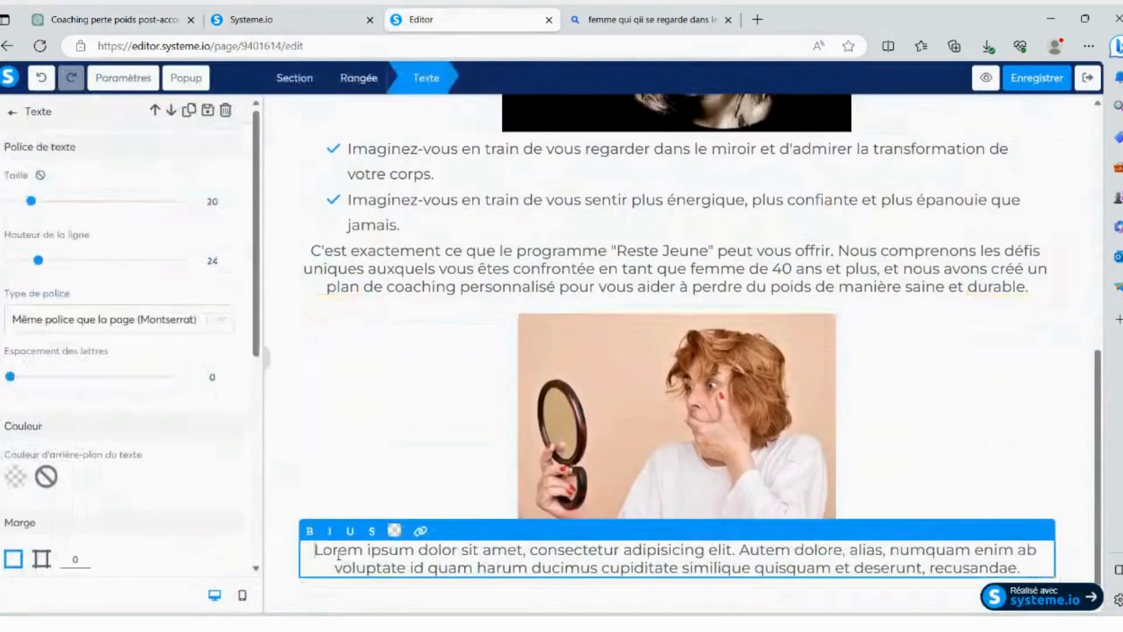
left_click_drag(339, 554, 1027, 567)
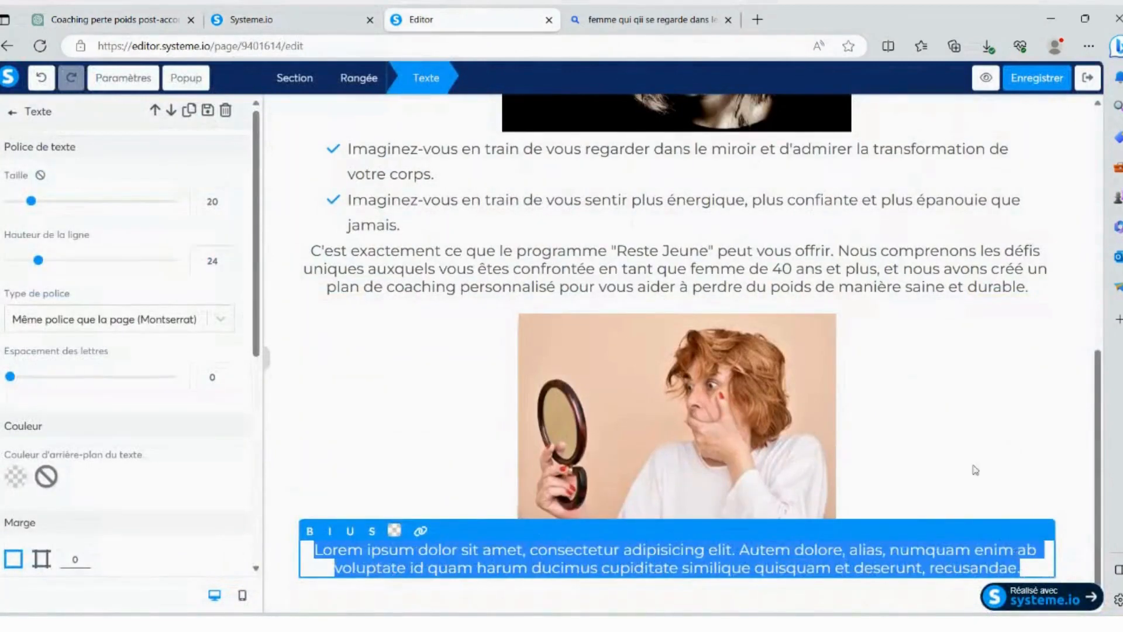
key("ctrl+v")
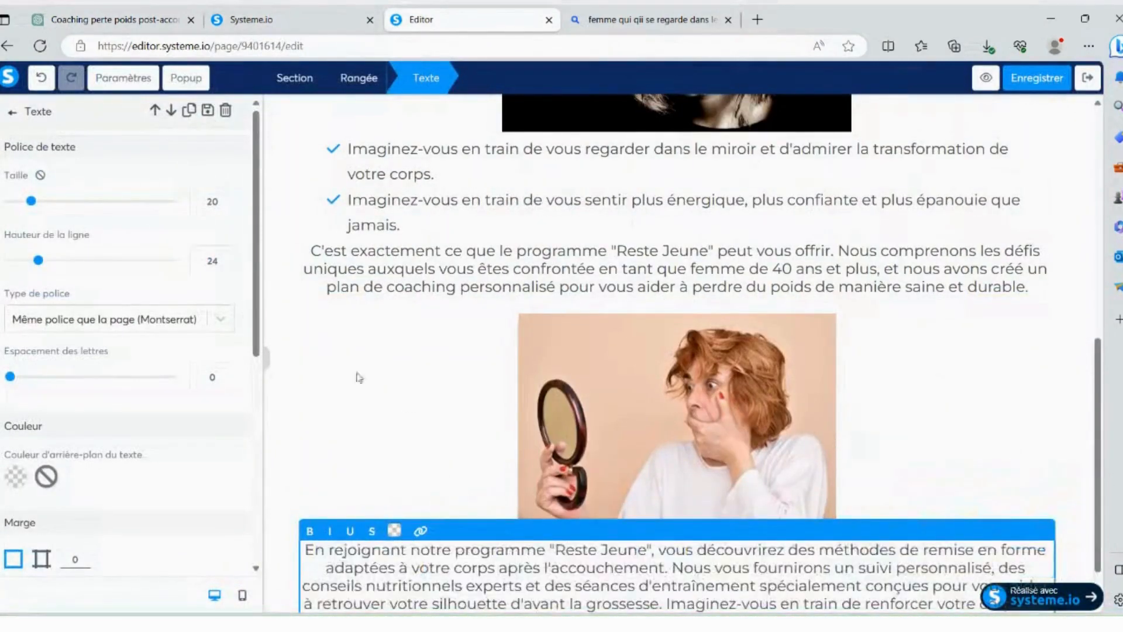
- Left-align the "En rejoignant notre programme" text and insert a blank line before "Nous vous fournirons"
left_click_drag(1097, 378, 1095, 458)
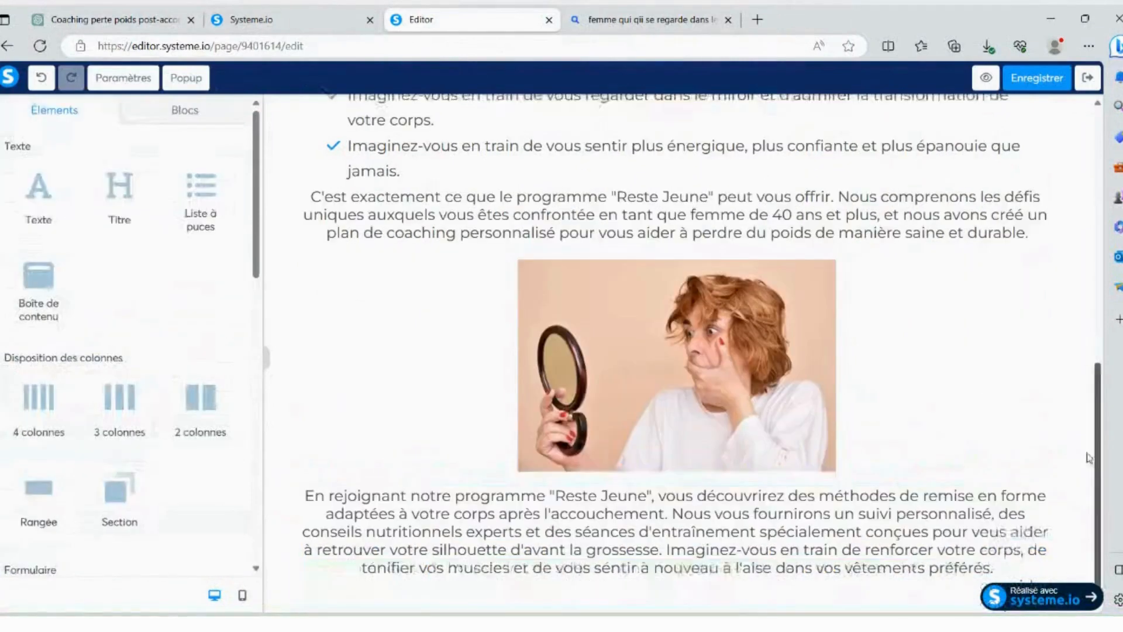
left_click(451, 524)
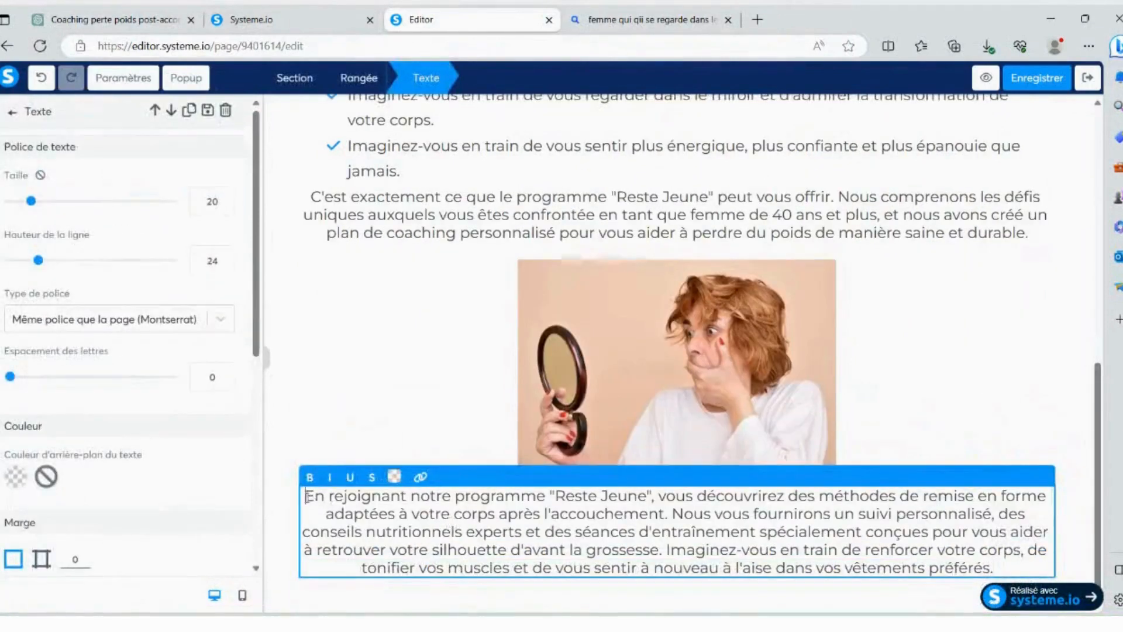
left_click_drag(309, 496, 1048, 567)
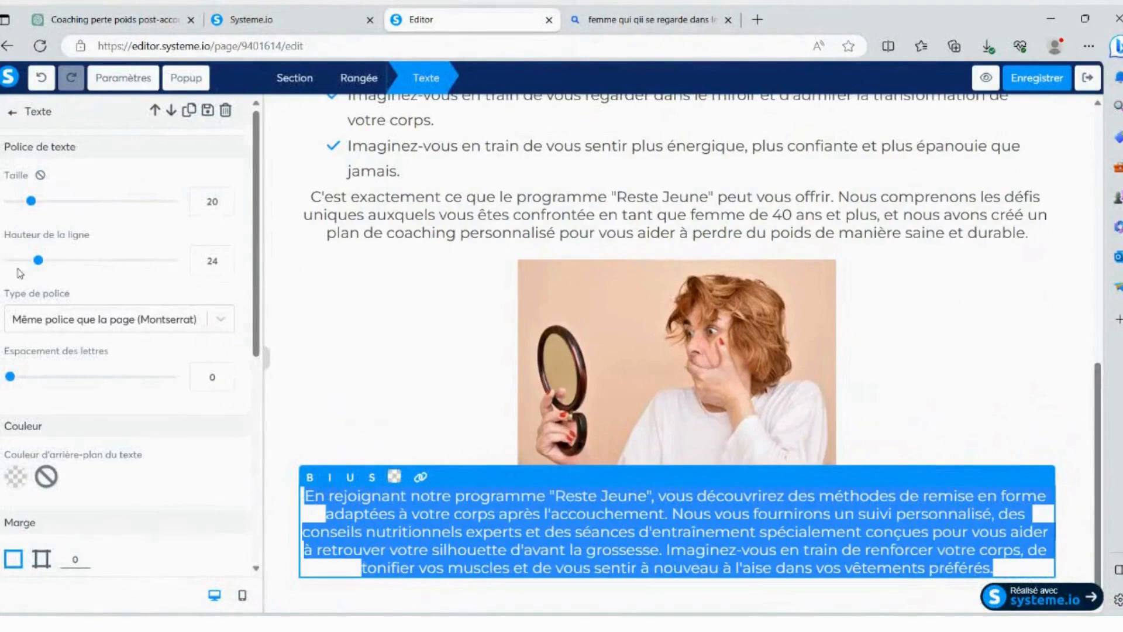
scroll(39, 371, "down", 6)
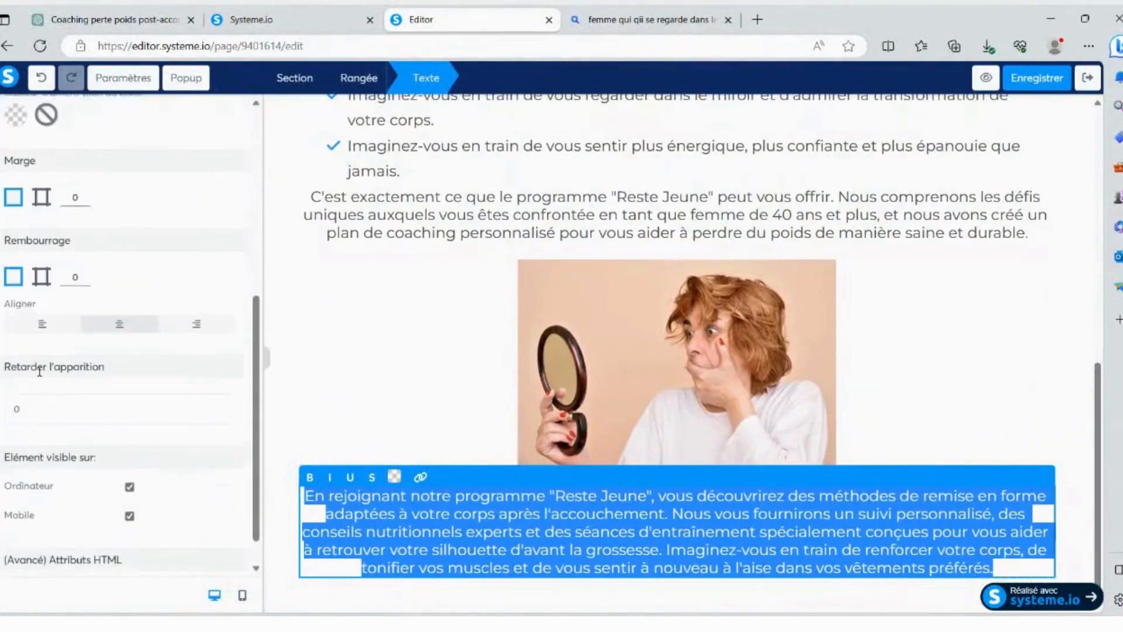
left_click(44, 330)
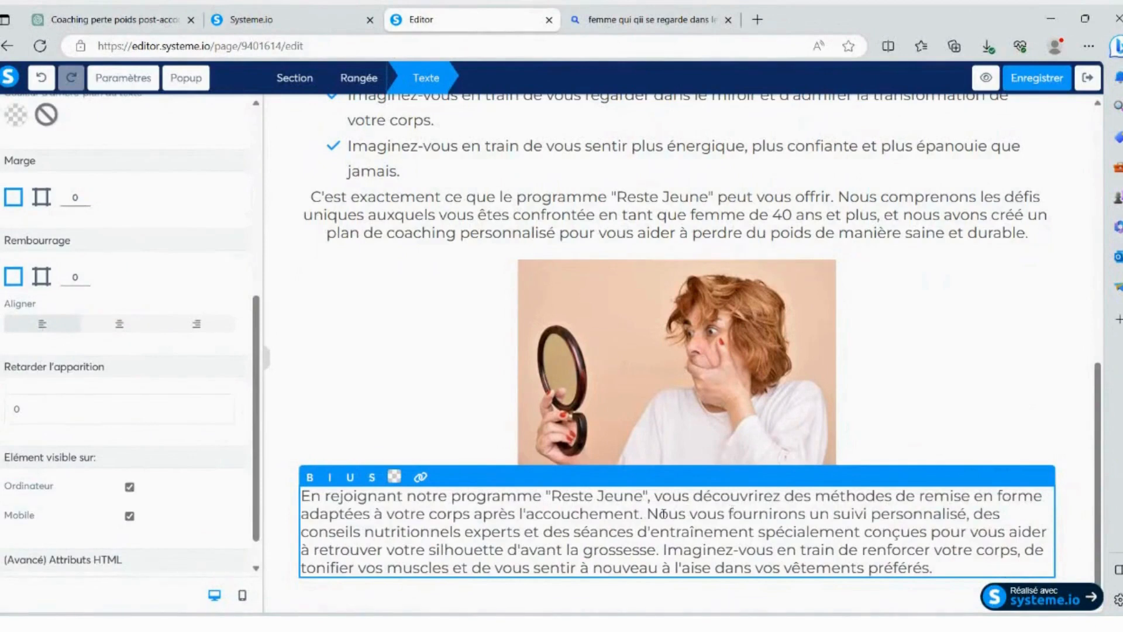
key("Return")
key("Return")
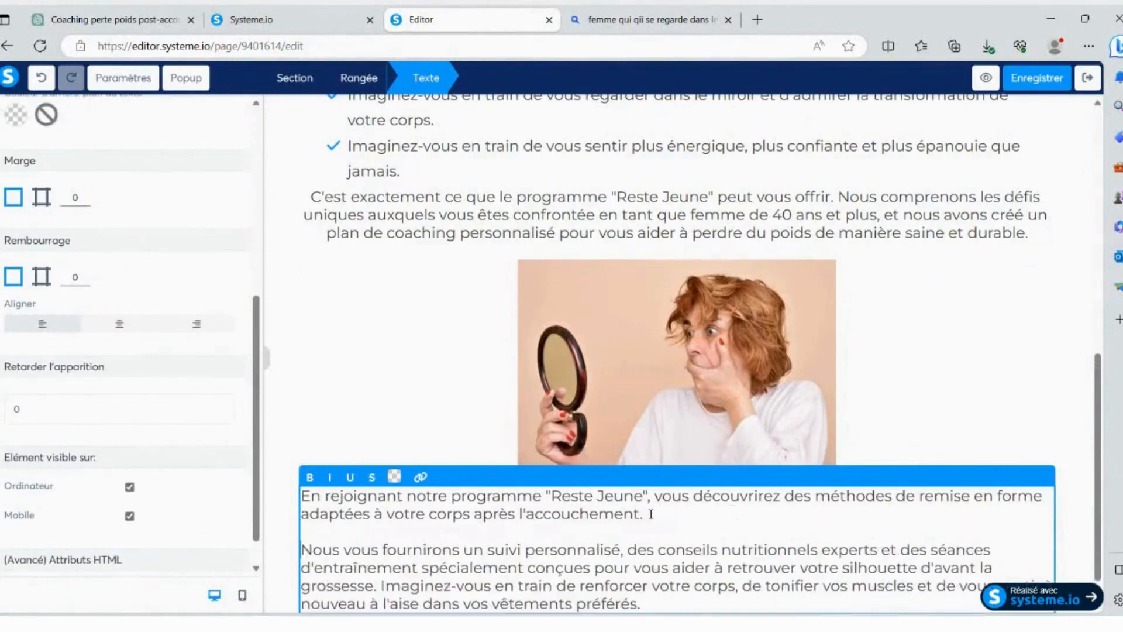
- Make "Reste Jeune" with its quotation marks bold and italic in the text below the mirror photo
scroll(651, 515, "down", 1)
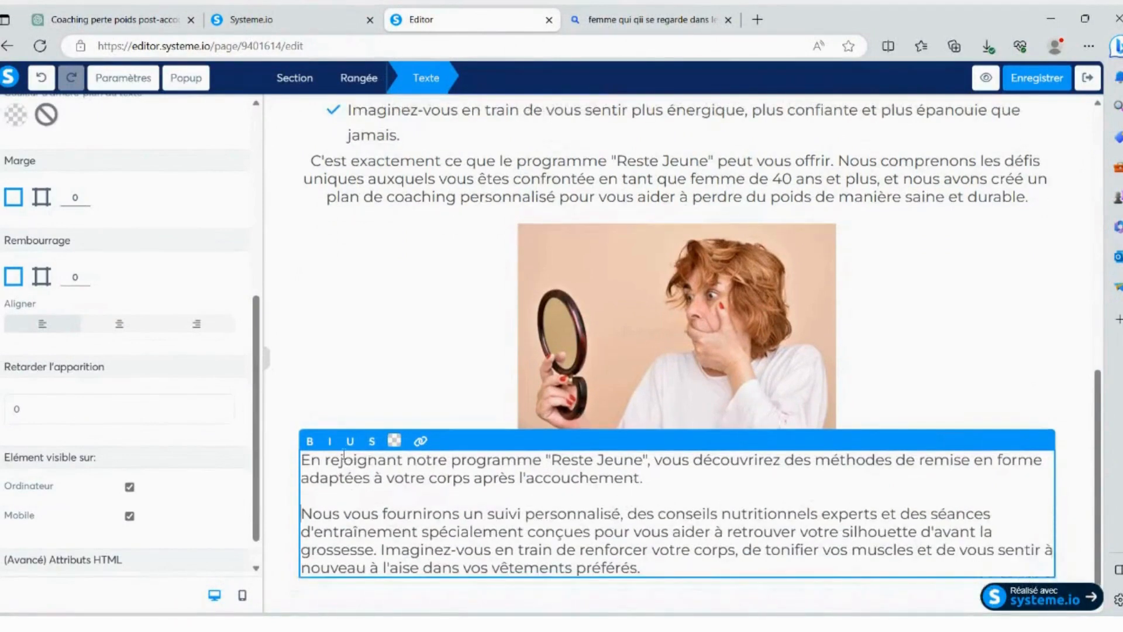
left_click_drag(547, 461, 648, 461)
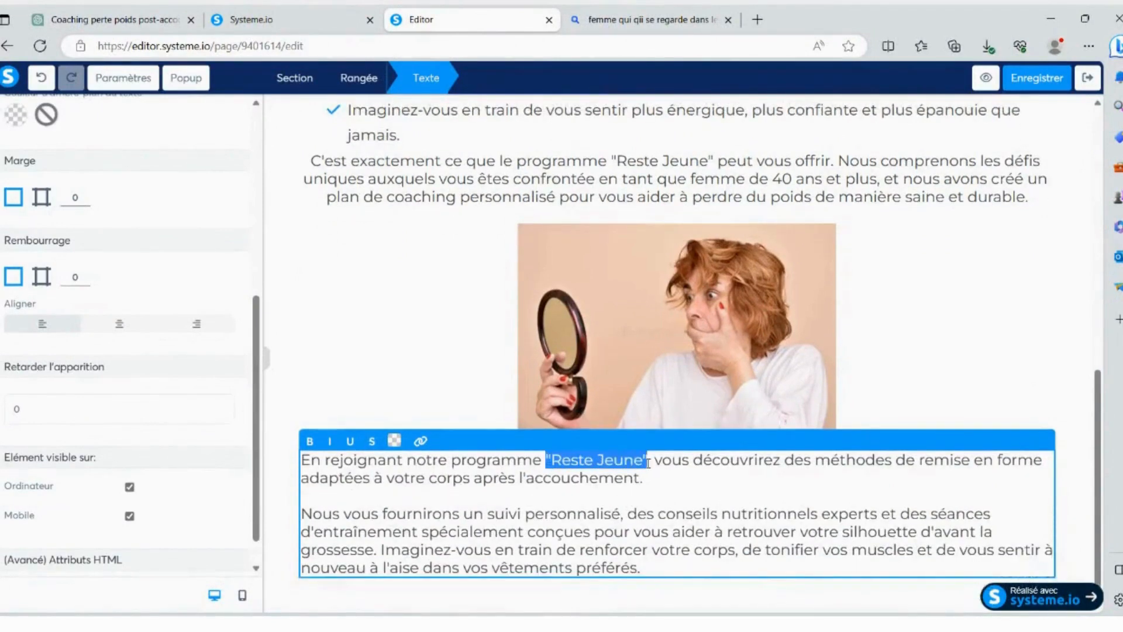
left_click(310, 441)
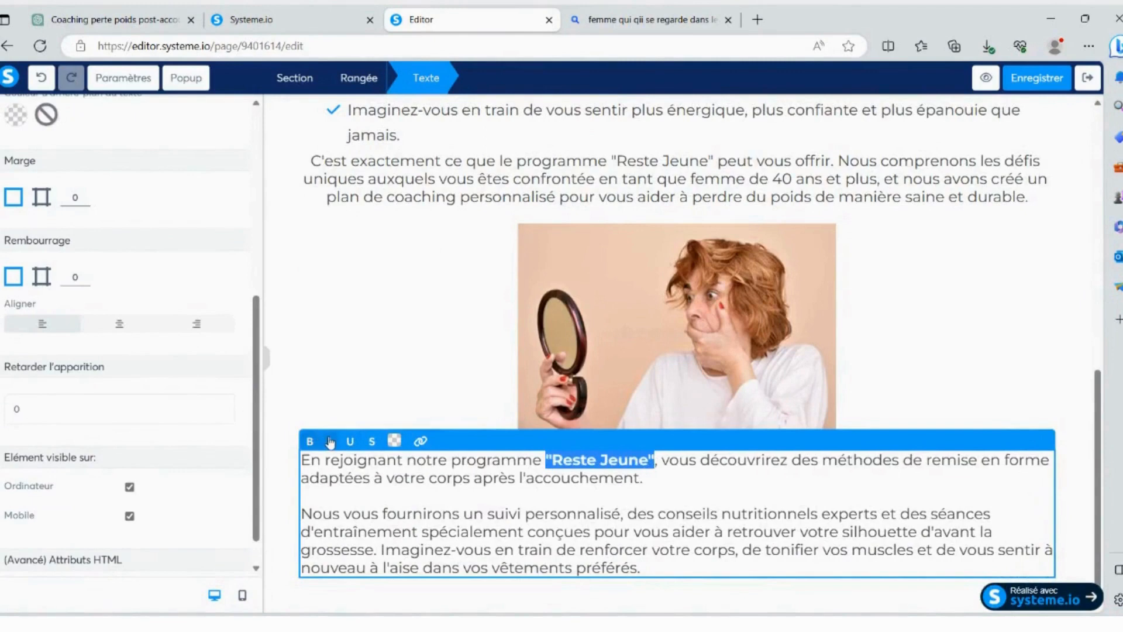
left_click(332, 441)
left_click(698, 471)
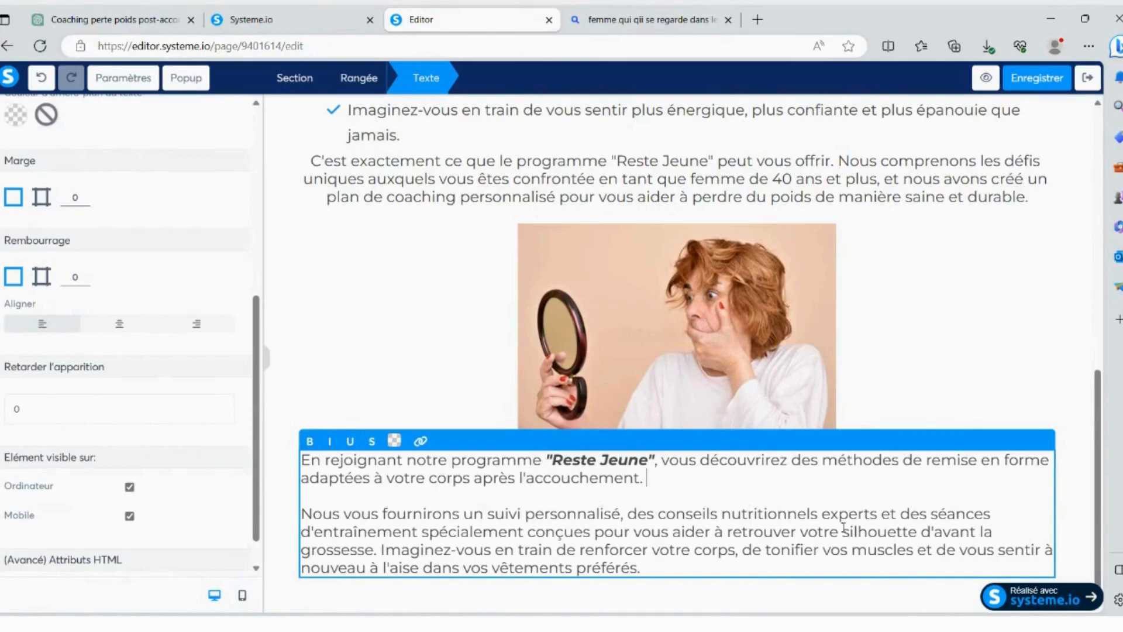
- Insert a blank line before "Imaginez-vous en train de renforcer" in the text below the mirror photo, and save the page
key("Return")
key("Return")
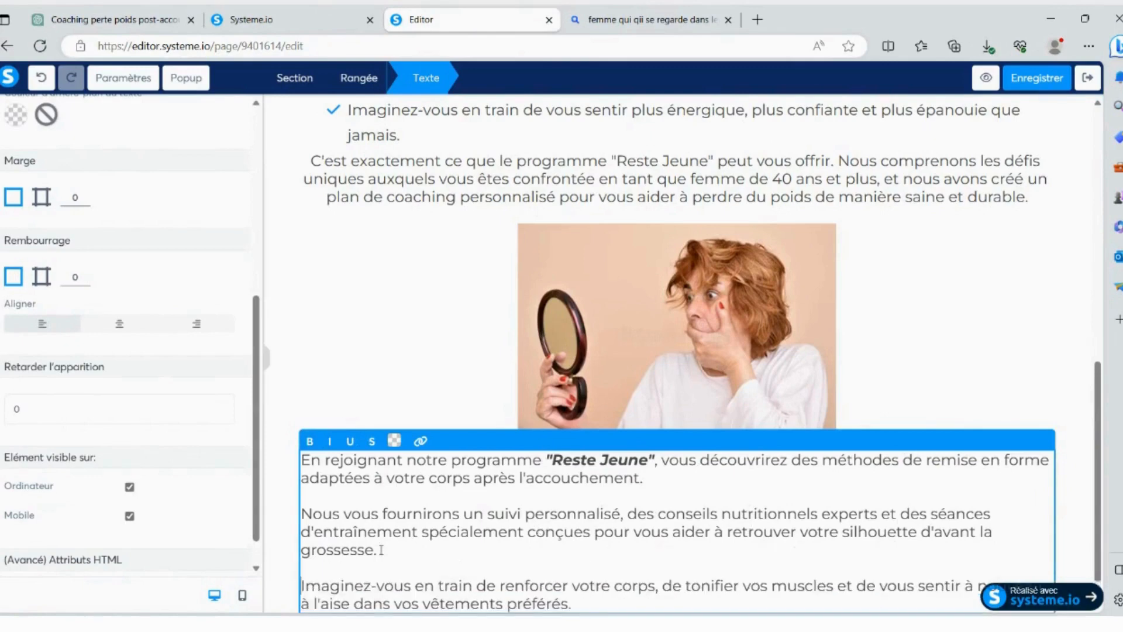
left_click(1089, 499)
left_click(1036, 78)
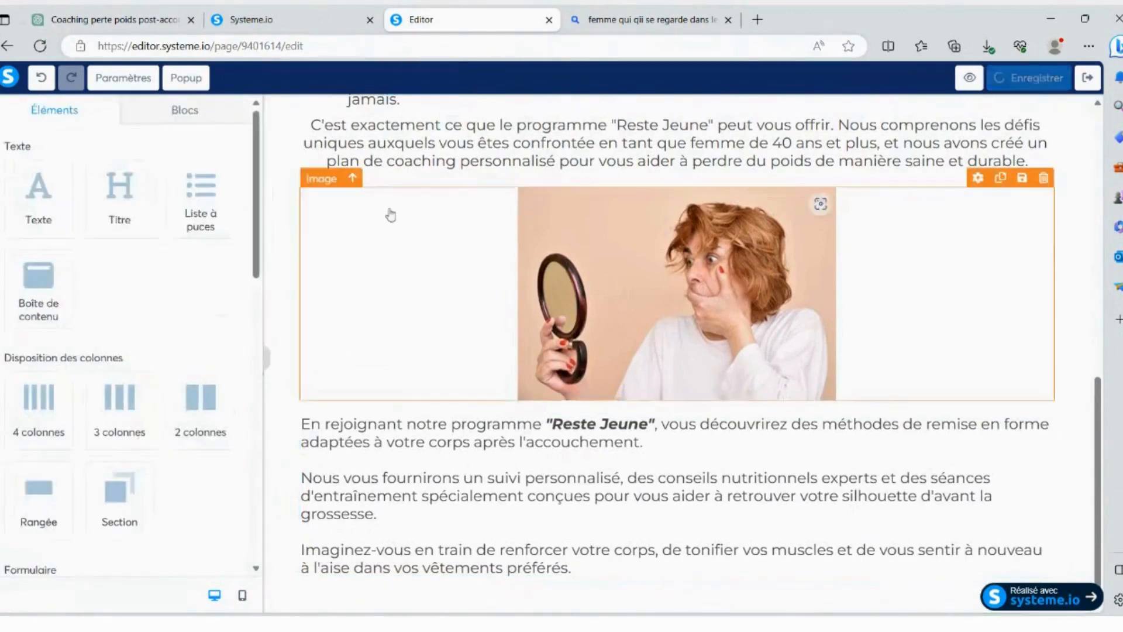
- Switch to ChatGPT and copy the first paragraph under "Action", from "Ne laissez pas le temps vous échapper" to "perte de poids"
left_click(130, 12)
scroll(480, 313, "down", 2)
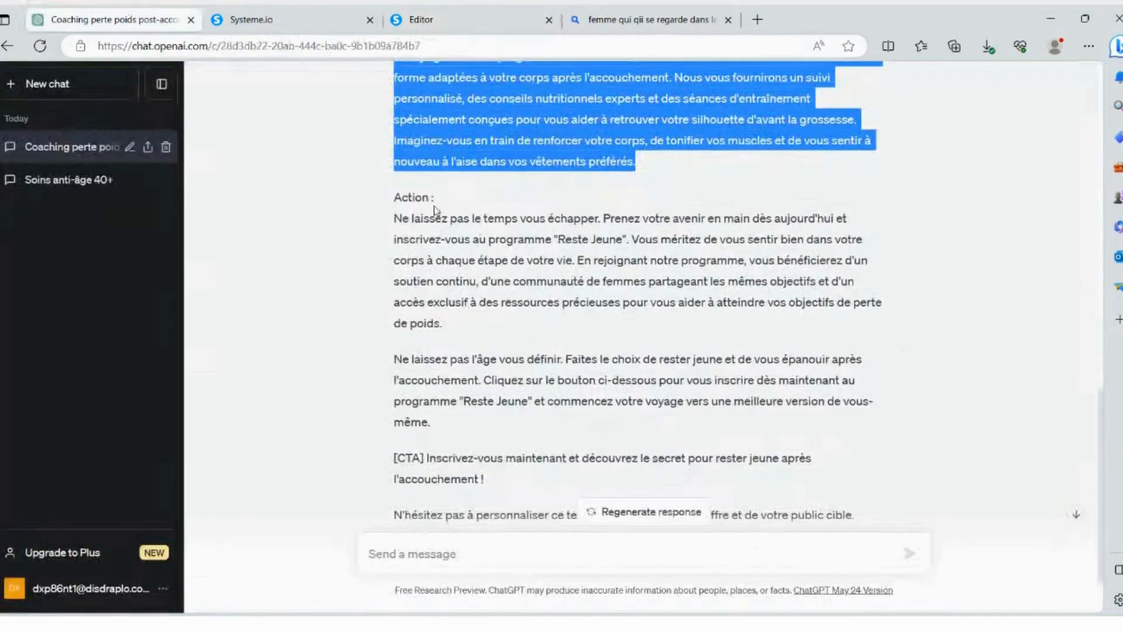
left_click_drag(395, 217, 624, 220)
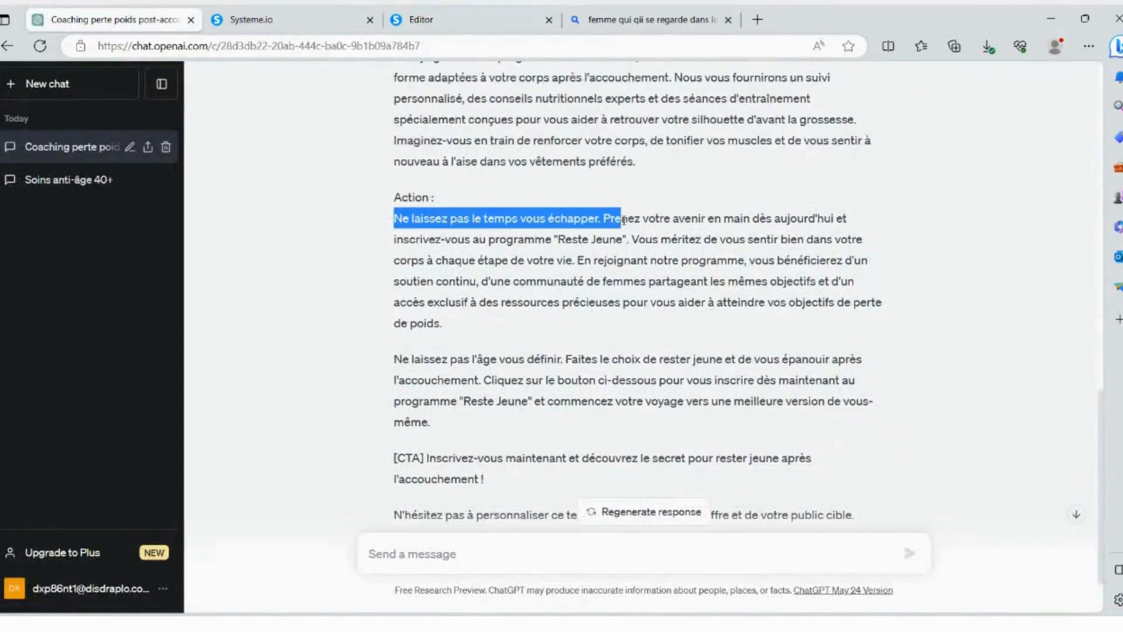
left_click_drag(622, 220, 588, 302)
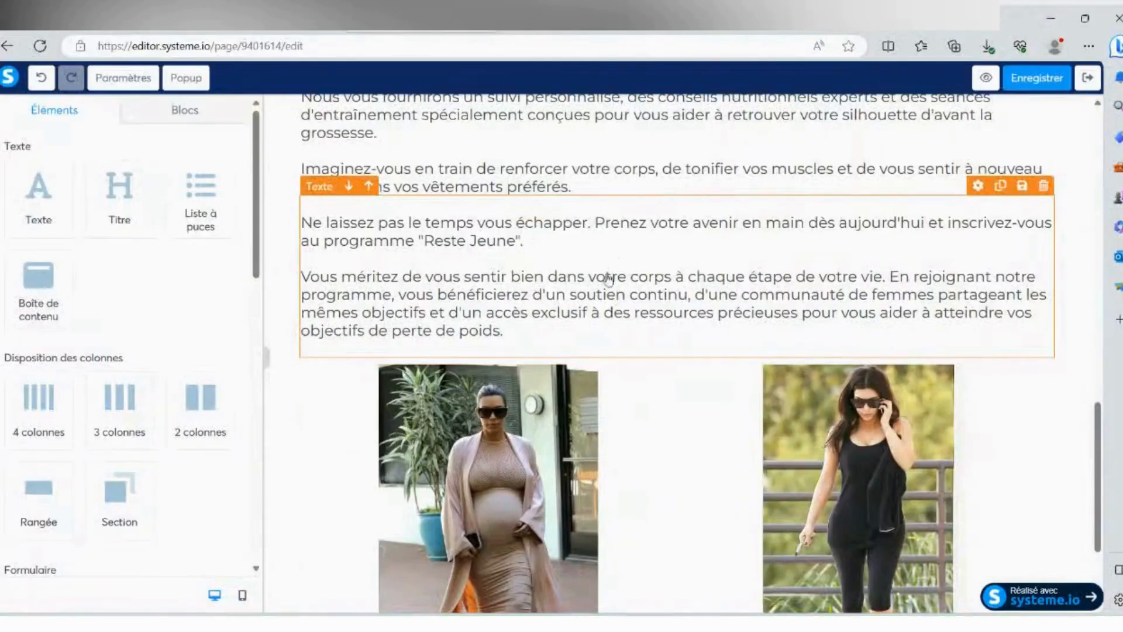
- Try out a two-column row with an image placeholder in each column above the before-and-after photos, and delete that row
scroll(566, 282, "down", 3)
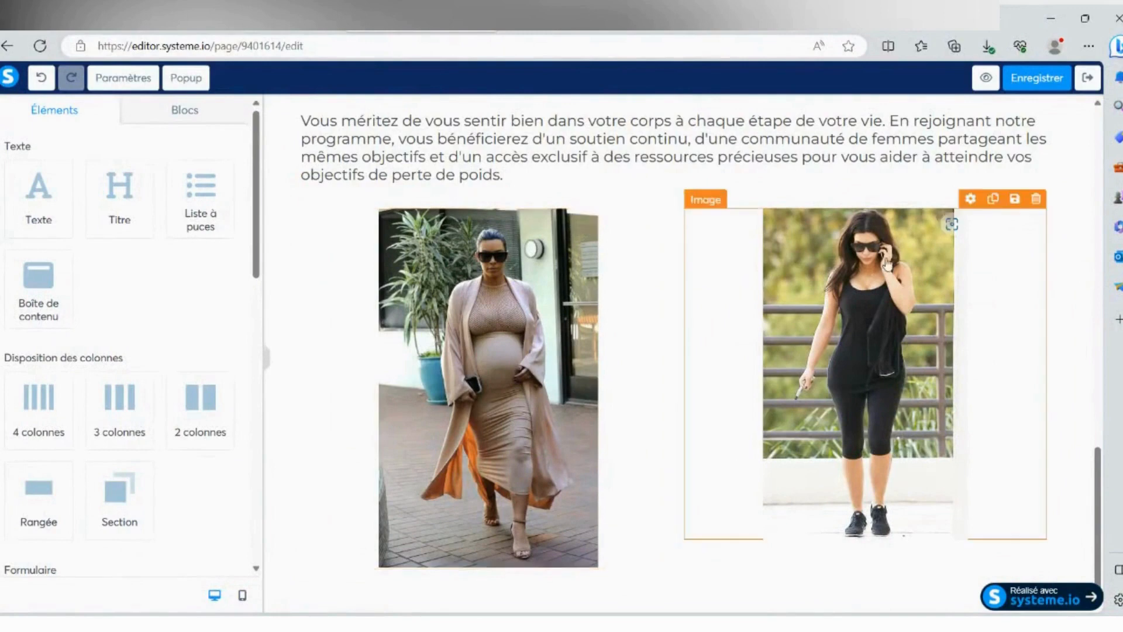
scroll(170, 275, "down", 2)
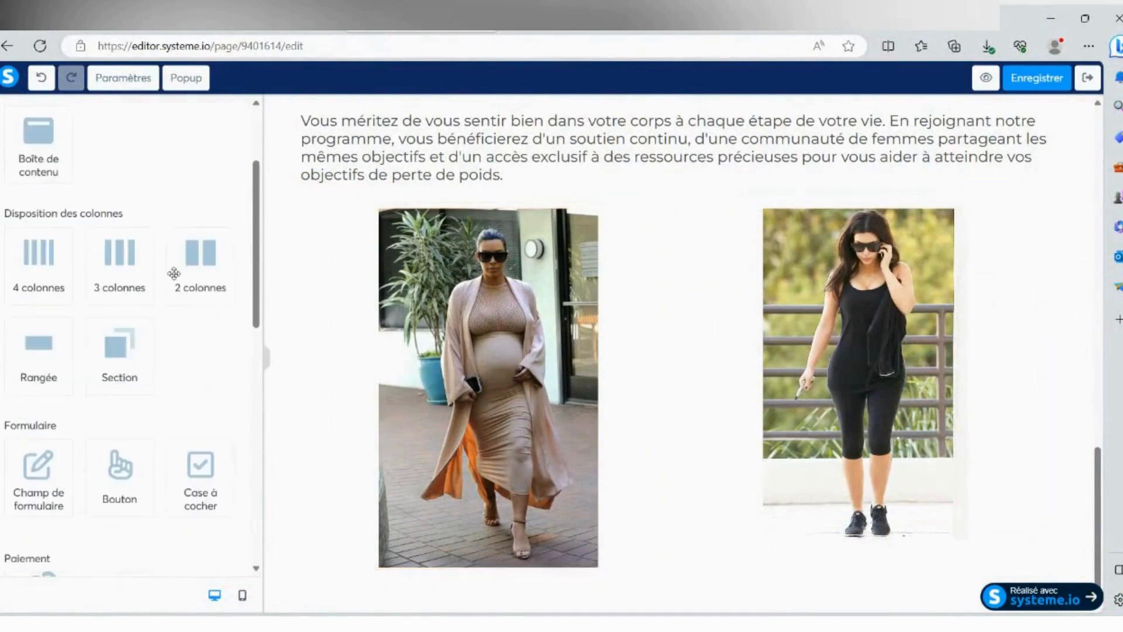
left_click_drag(200, 250, 587, 193)
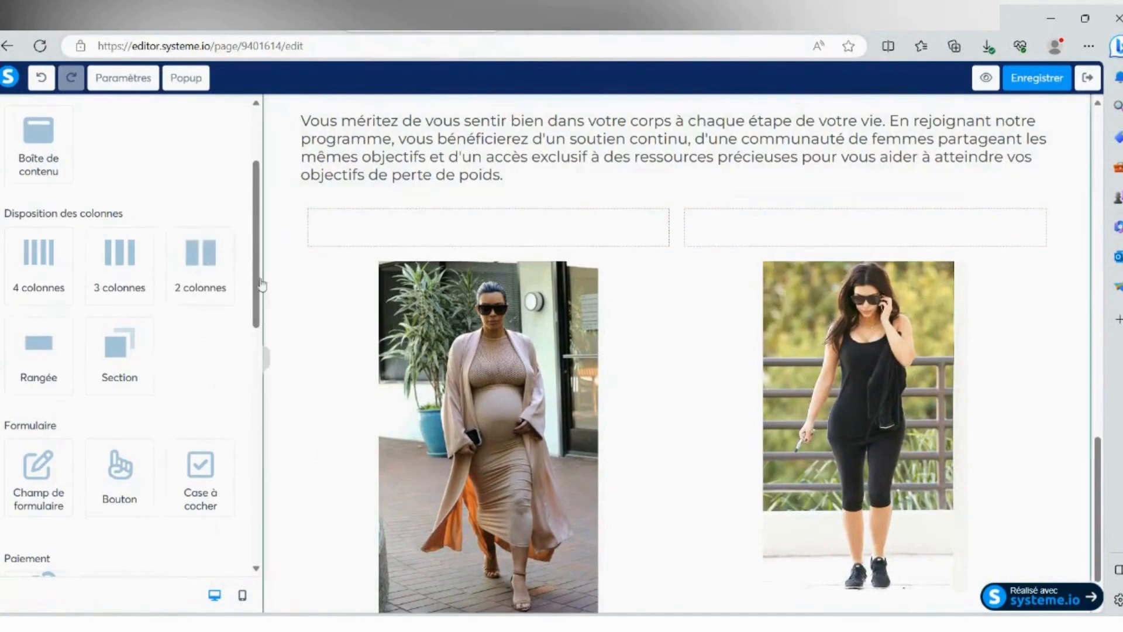
scroll(111, 432, "down", 2)
scroll(111, 432, "down", 2)
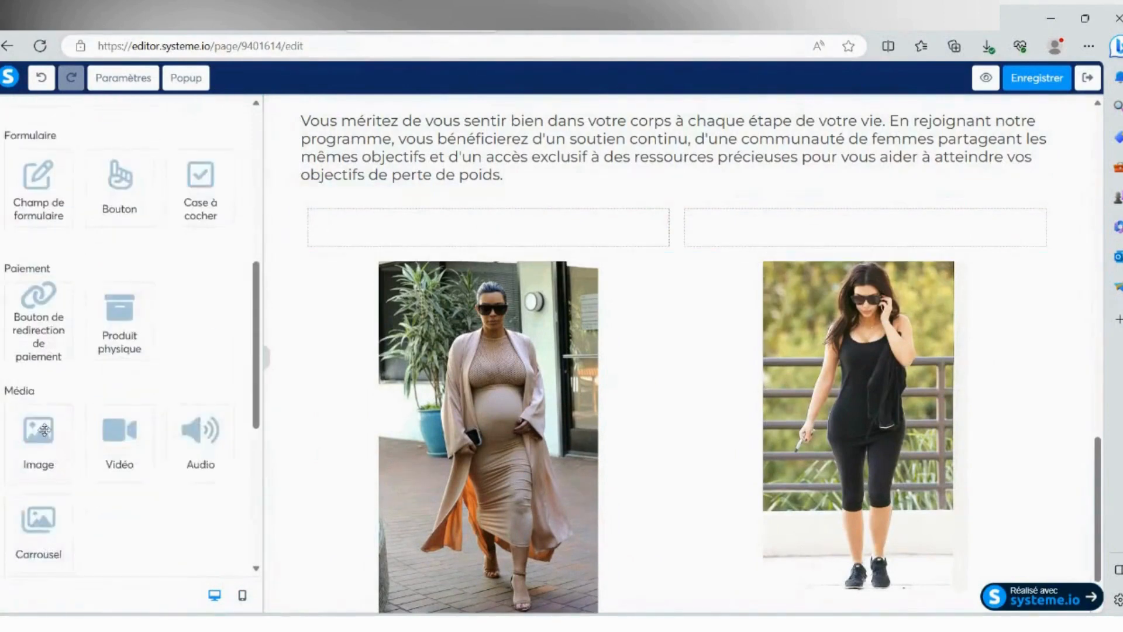
left_click_drag(38, 430, 412, 217)
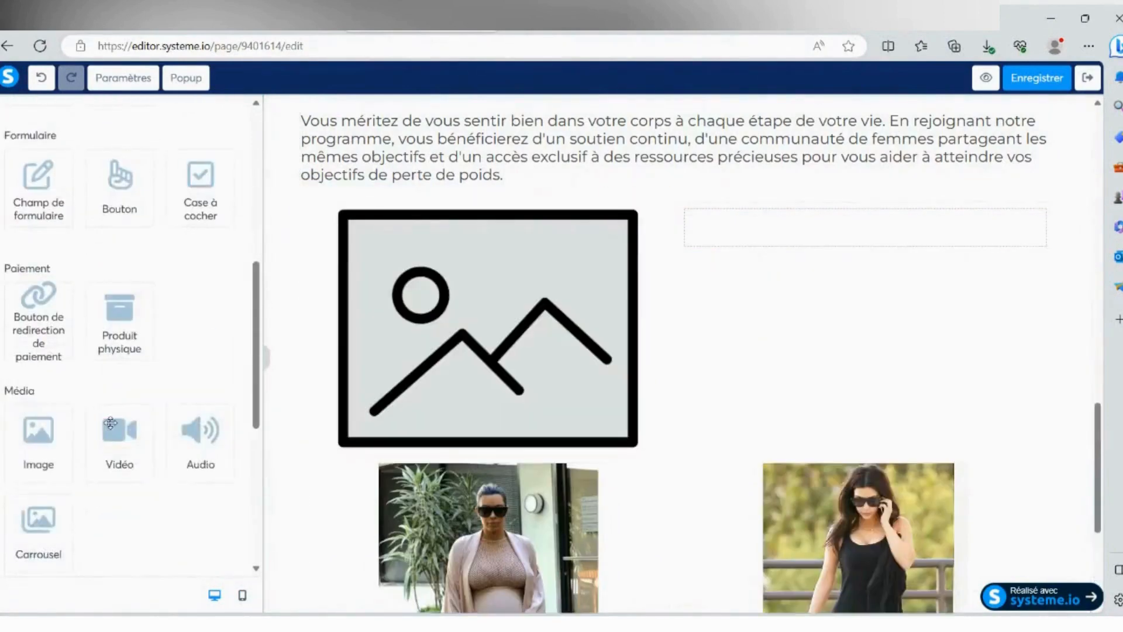
left_click_drag(38, 430, 869, 217)
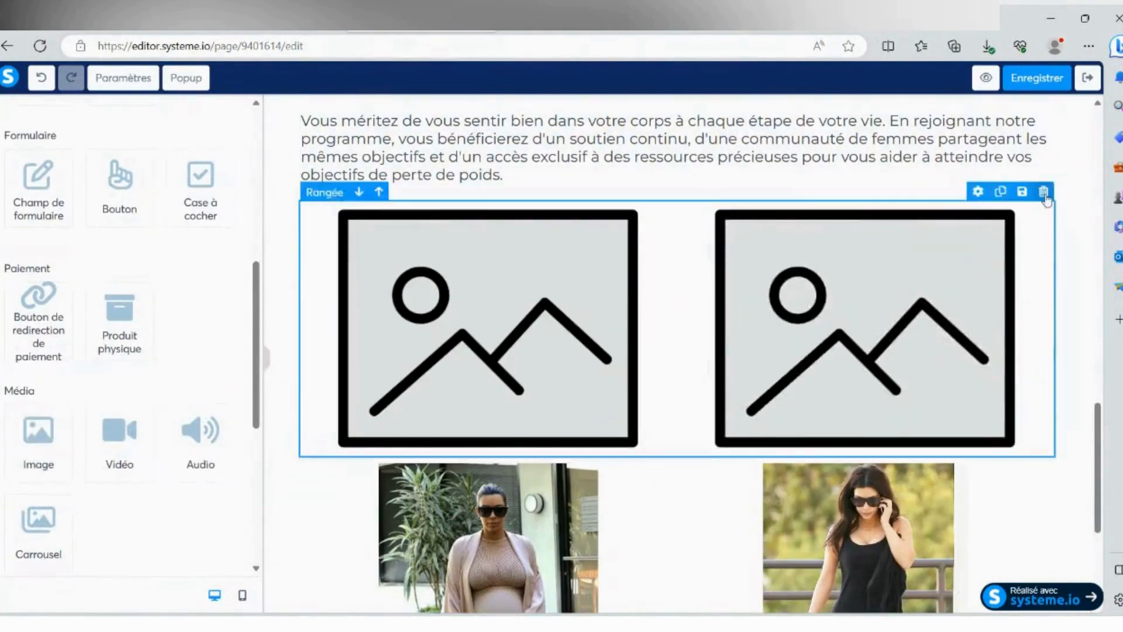
left_click(1043, 191)
left_click(637, 140)
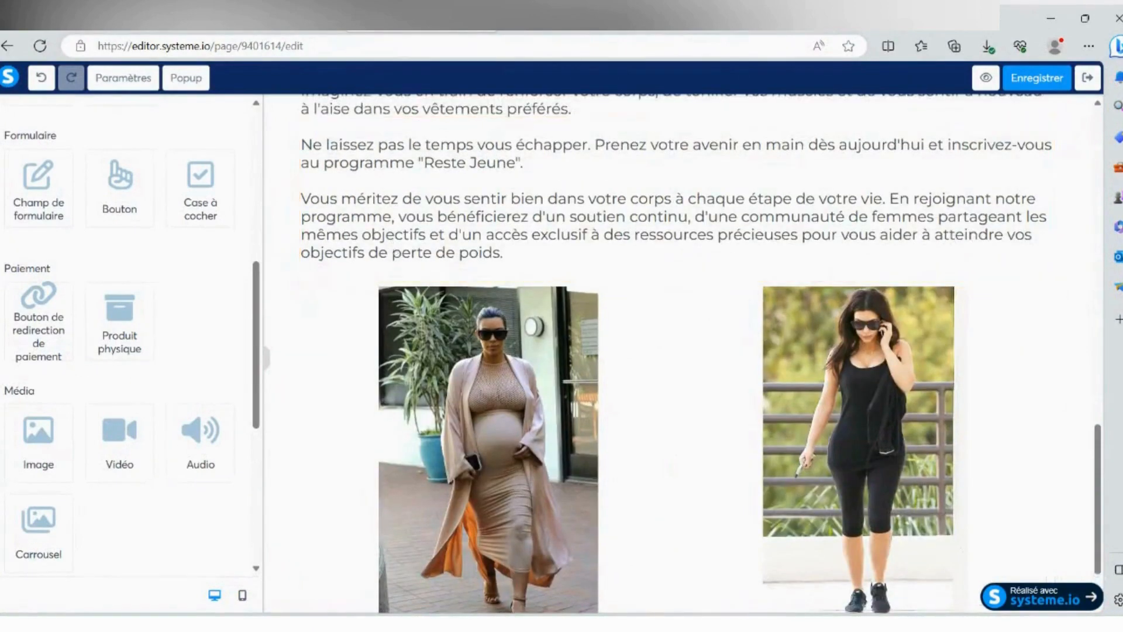
- Switch to ChatGPT and copy the closing paragraph "Ne laissez pas l'âge vous définir" together with the "[CTA]" line below it
key("ctrl+Tab")
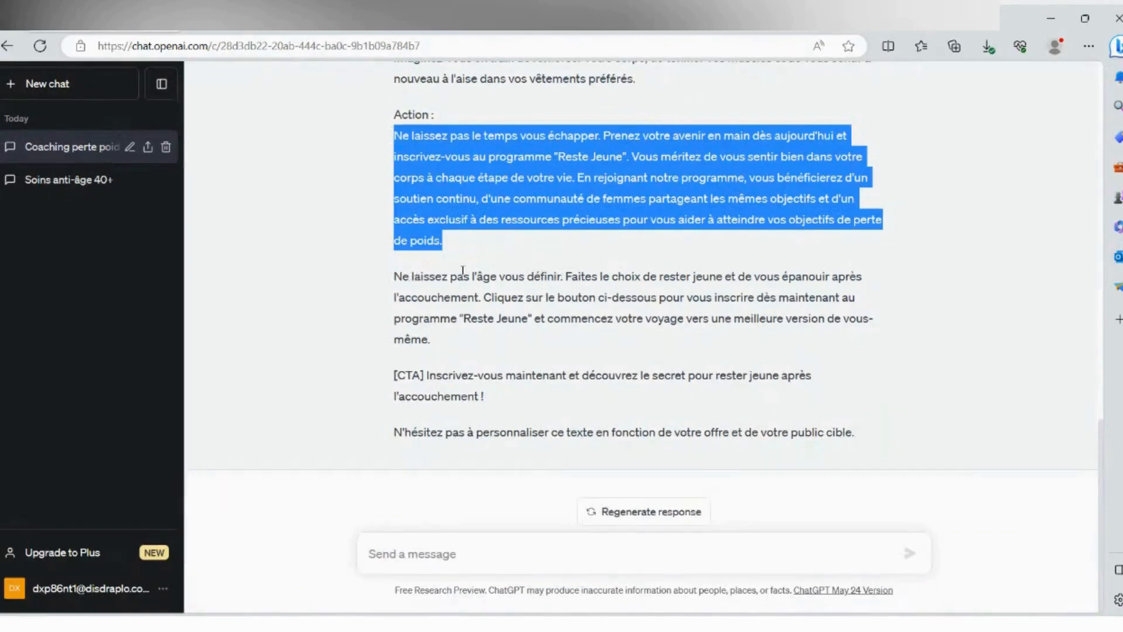
left_click(564, 334)
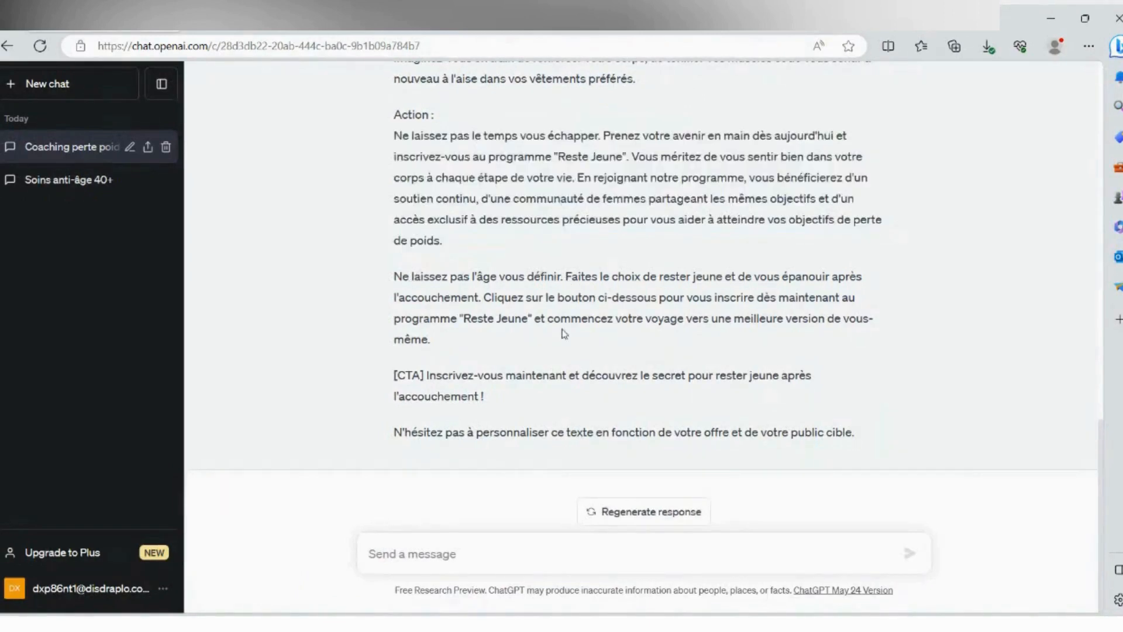
left_click_drag(564, 333, 405, 275)
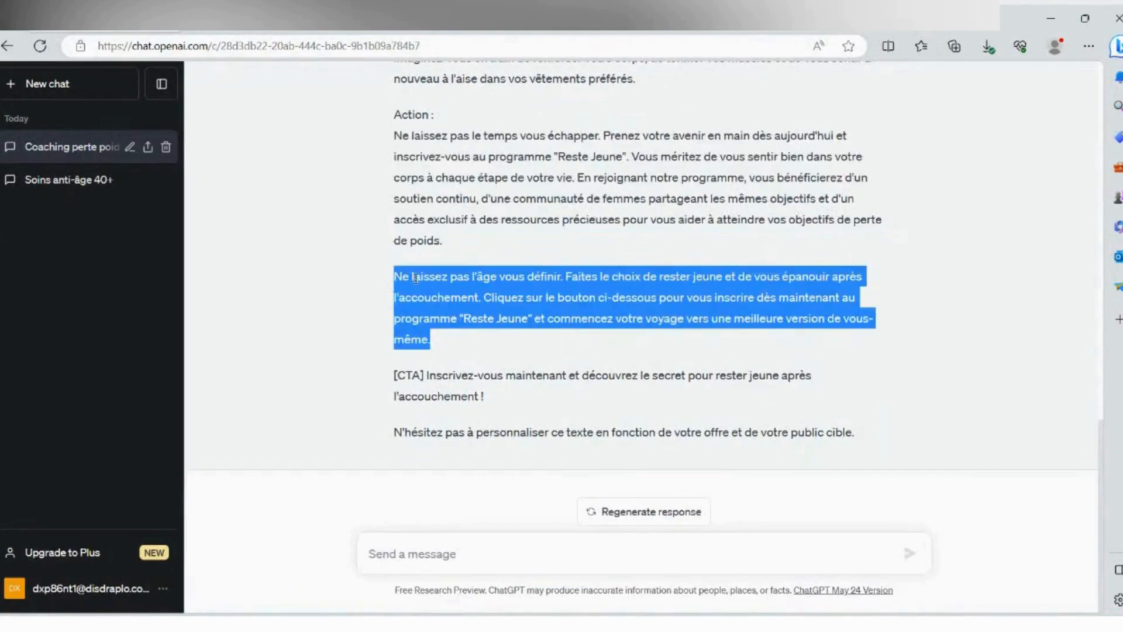
left_click(398, 276)
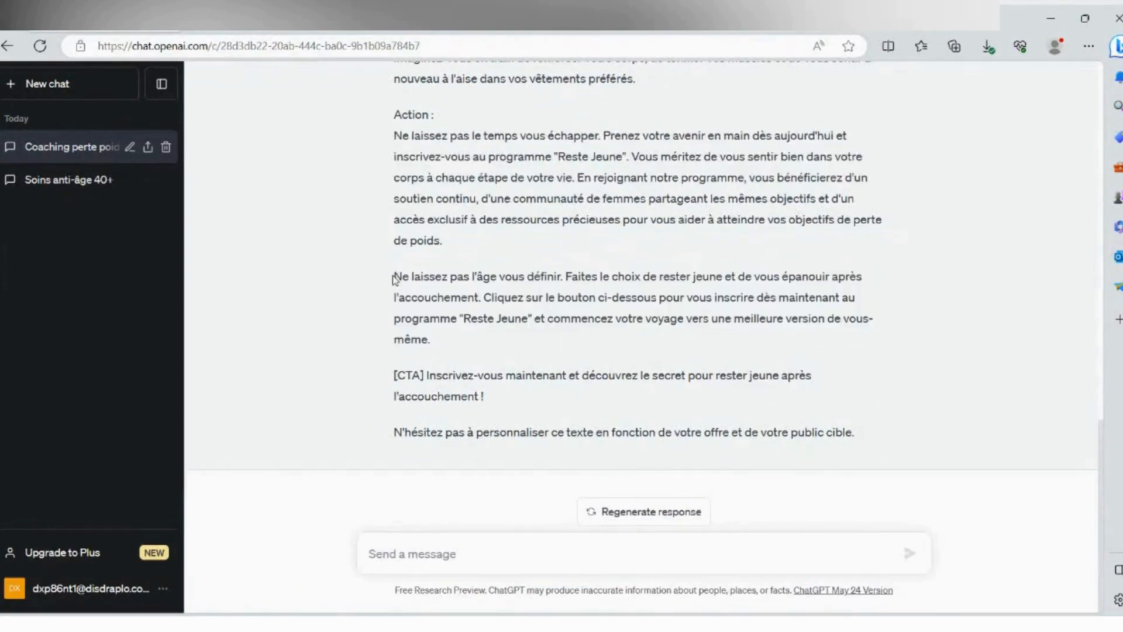
left_click_drag(398, 276, 522, 341)
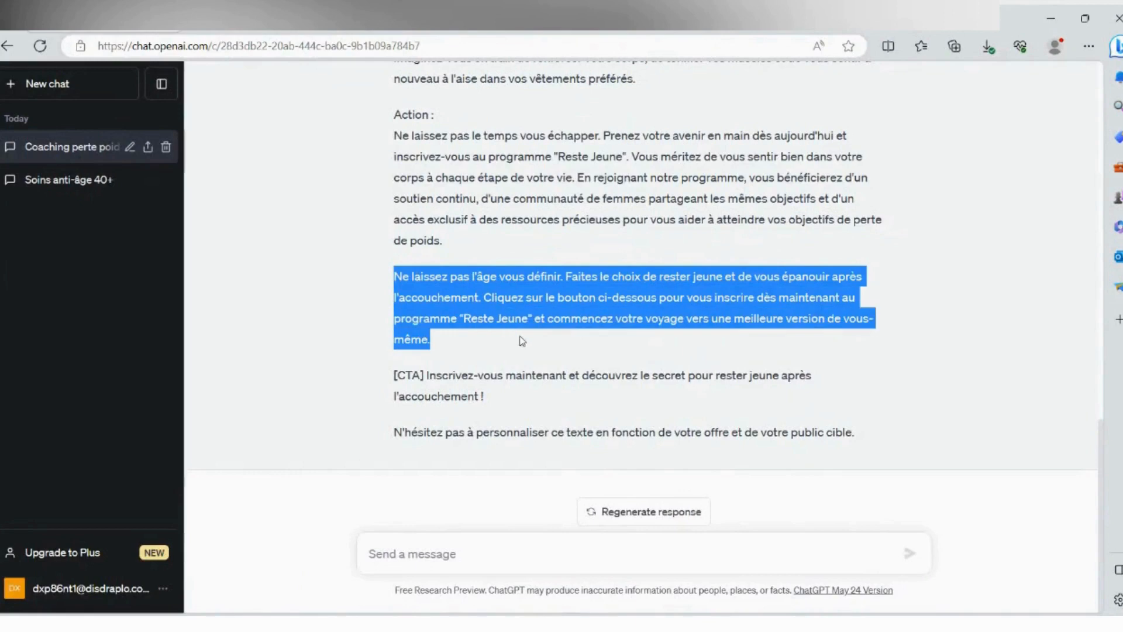
left_click_drag(397, 276, 562, 395)
key("ctrl+c")
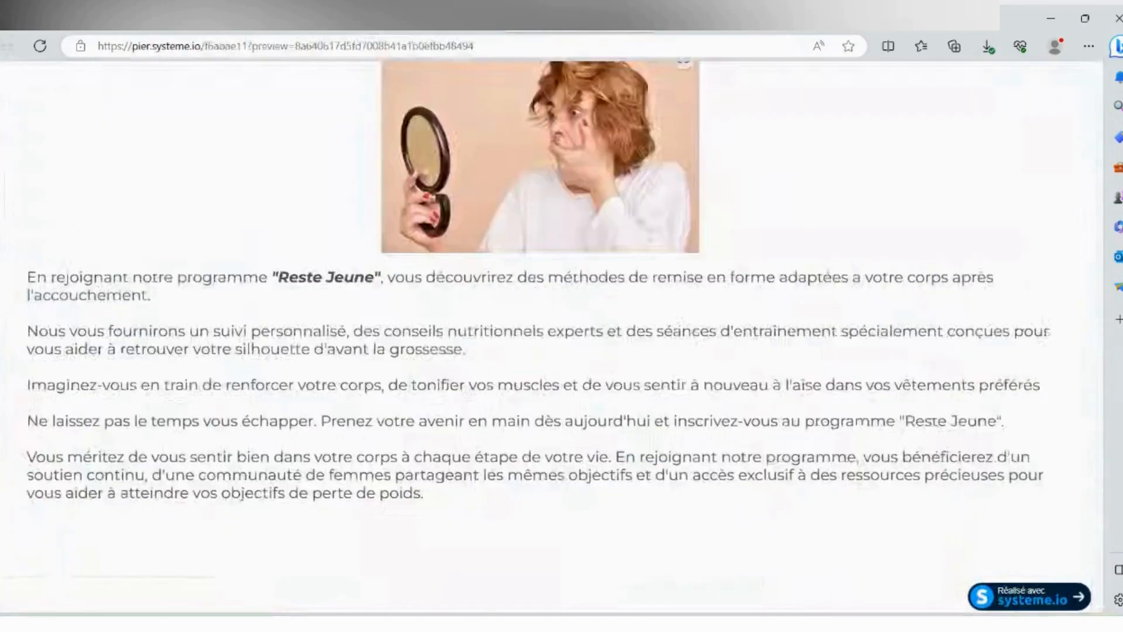
- Switch back to the page editor, add a text element below the before-and-after photos and replace its placeholder with the copied closing text
scroll(727, 366, "down", 1)
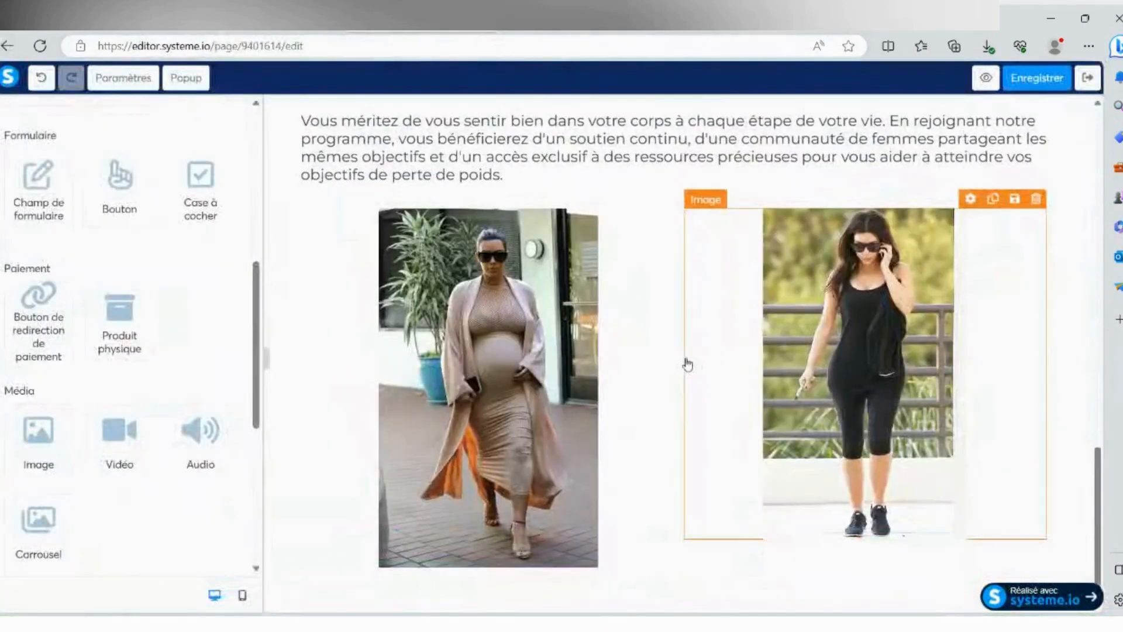
scroll(120, 222, "up", 7)
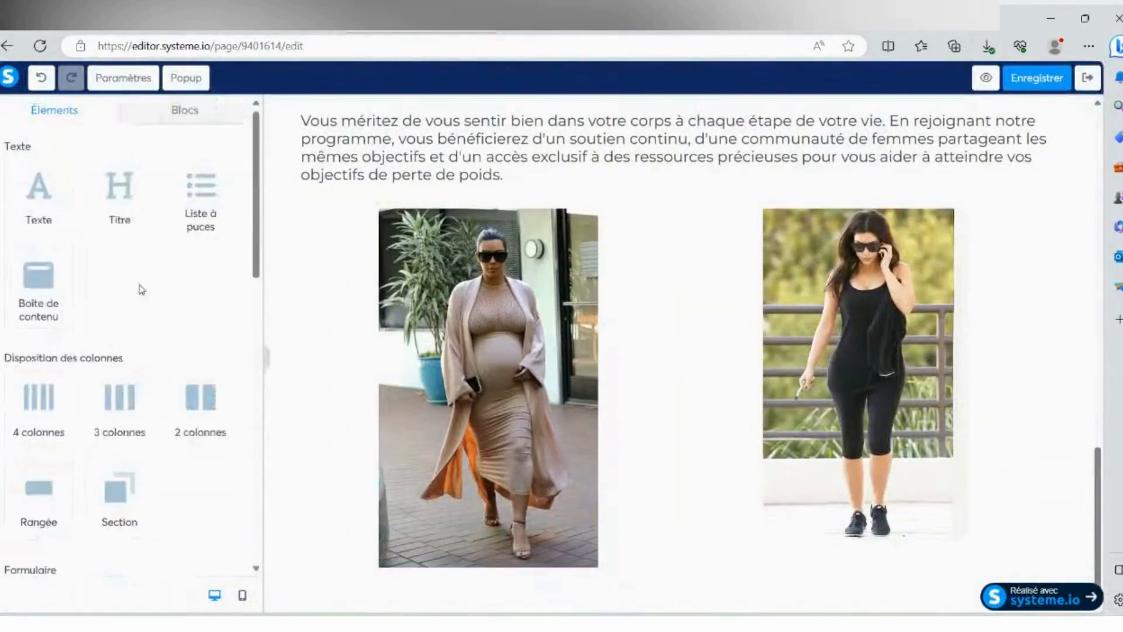
left_click_drag(39, 184, 840, 558)
scroll(702, 494, "down", 1)
left_click(425, 551)
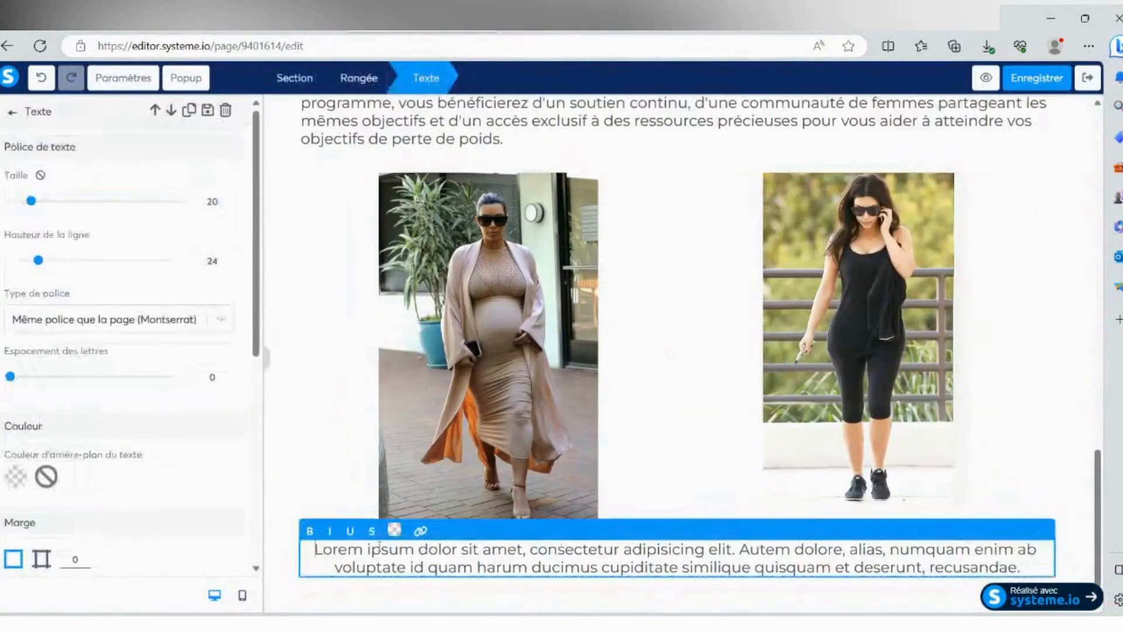
left_click_drag(315, 550, 1026, 582)
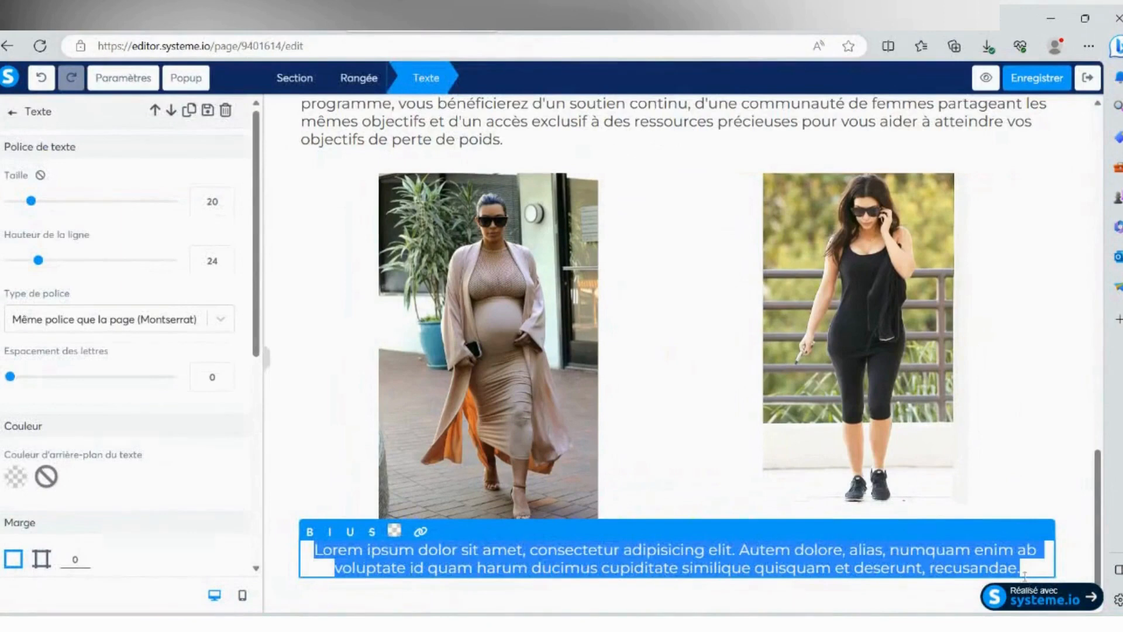
key("ctrl+v")
scroll(1003, 491, "down", 1)
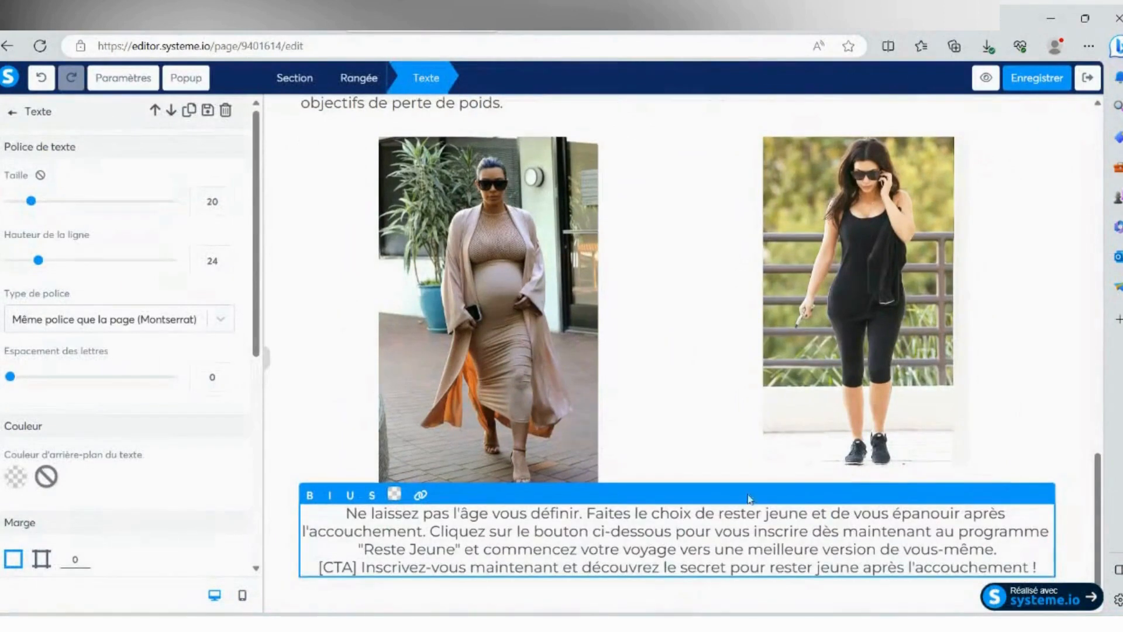
- Insert blank lines before "[CTA] Inscrivez-vous maintenant" and before "Cliquez sur le bouton ci-dessous" in the closing text
key("Return")
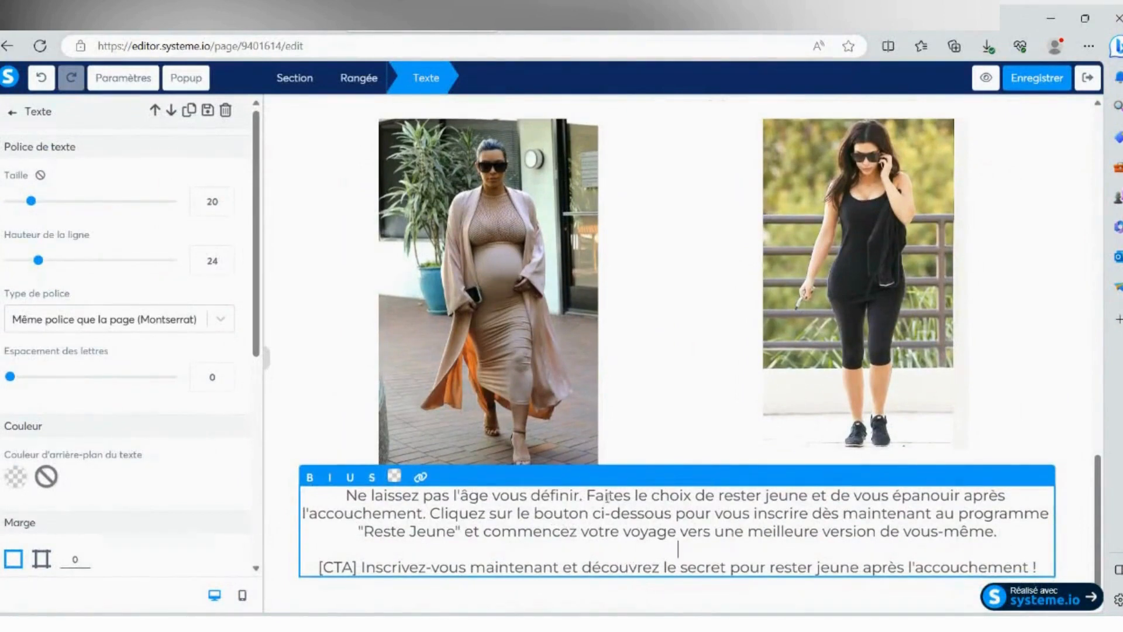
key("Return")
key("Return")
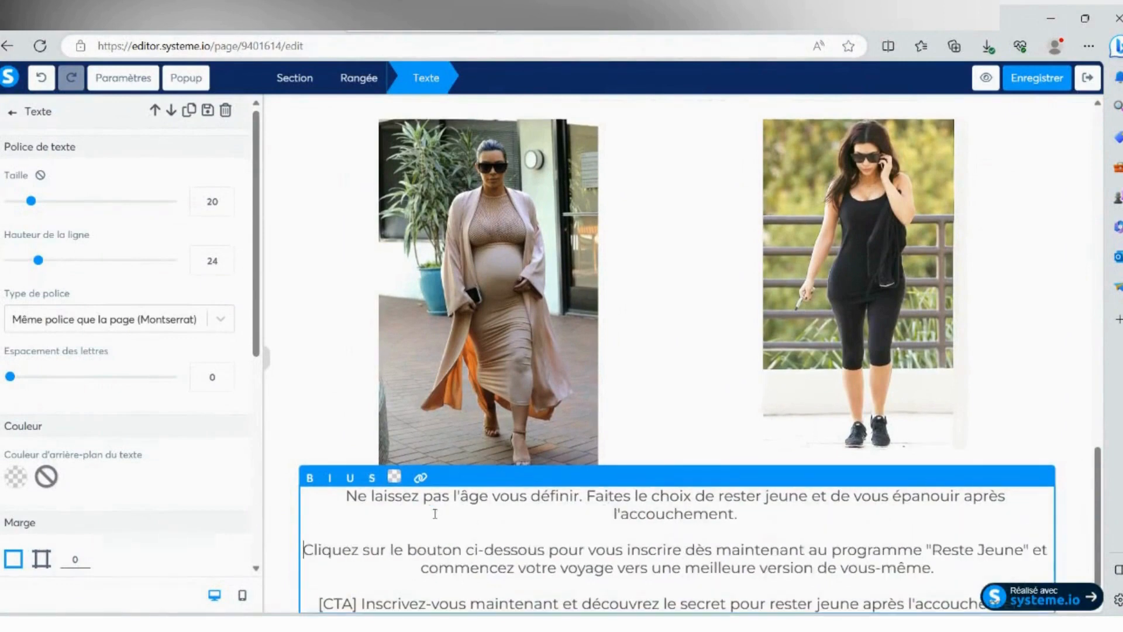
- Left-align the whole closing text below the before-and-after photos
left_click_drag(343, 495, 1038, 570)
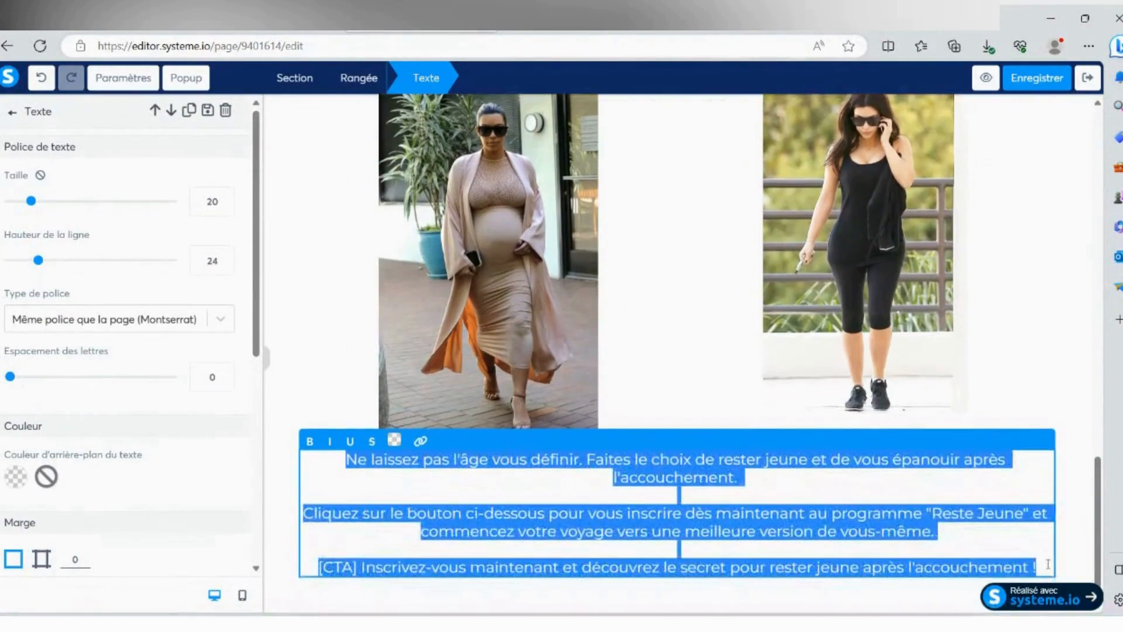
scroll(35, 380, "down", 7)
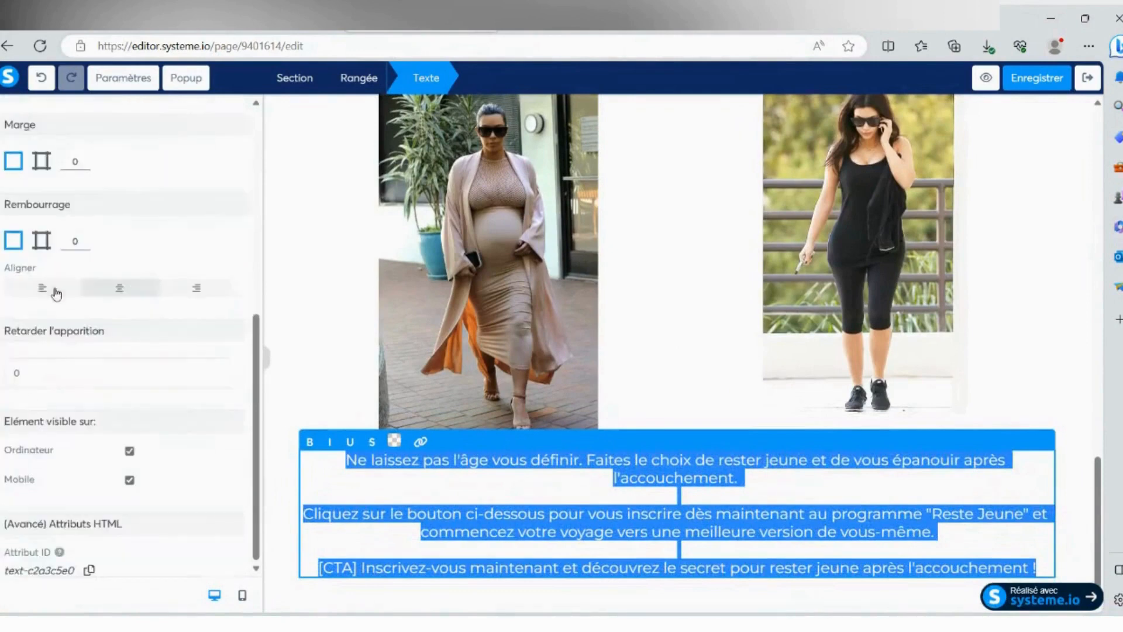
left_click(55, 288)
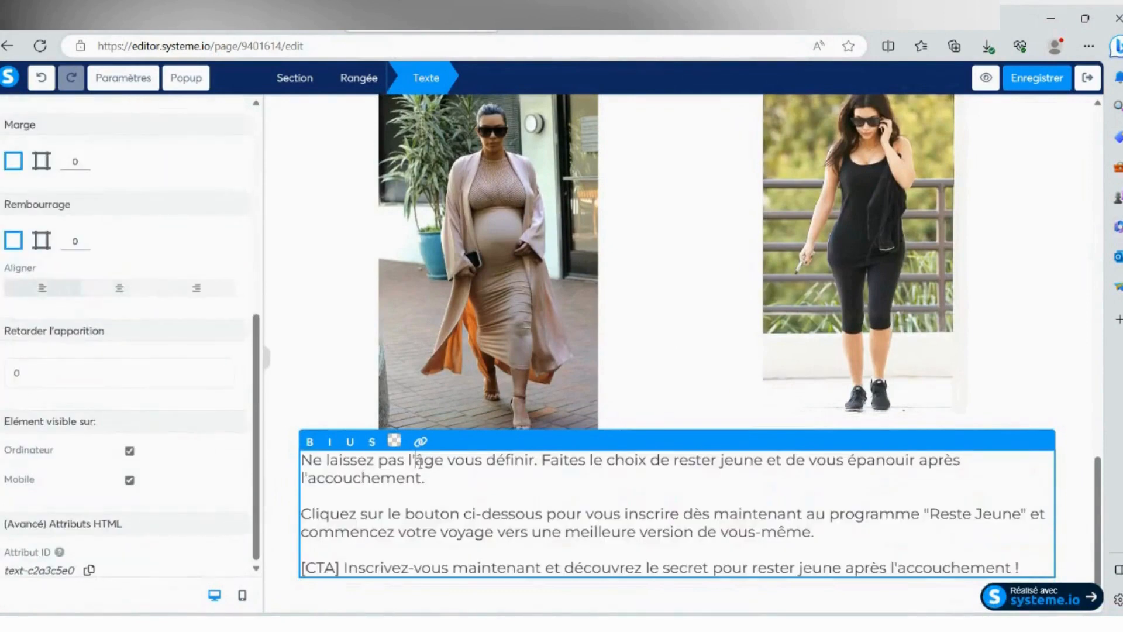
- Make "l'âge vous définir" bold and red in the closing text
left_click_drag(408, 460, 533, 462)
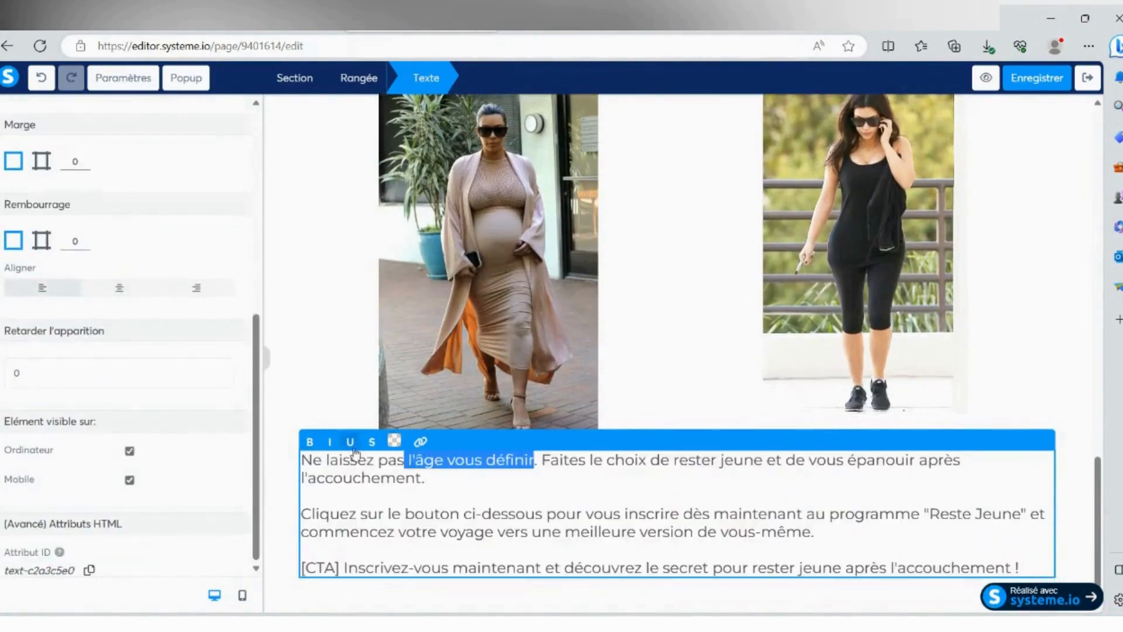
left_click(310, 442)
left_click(395, 441)
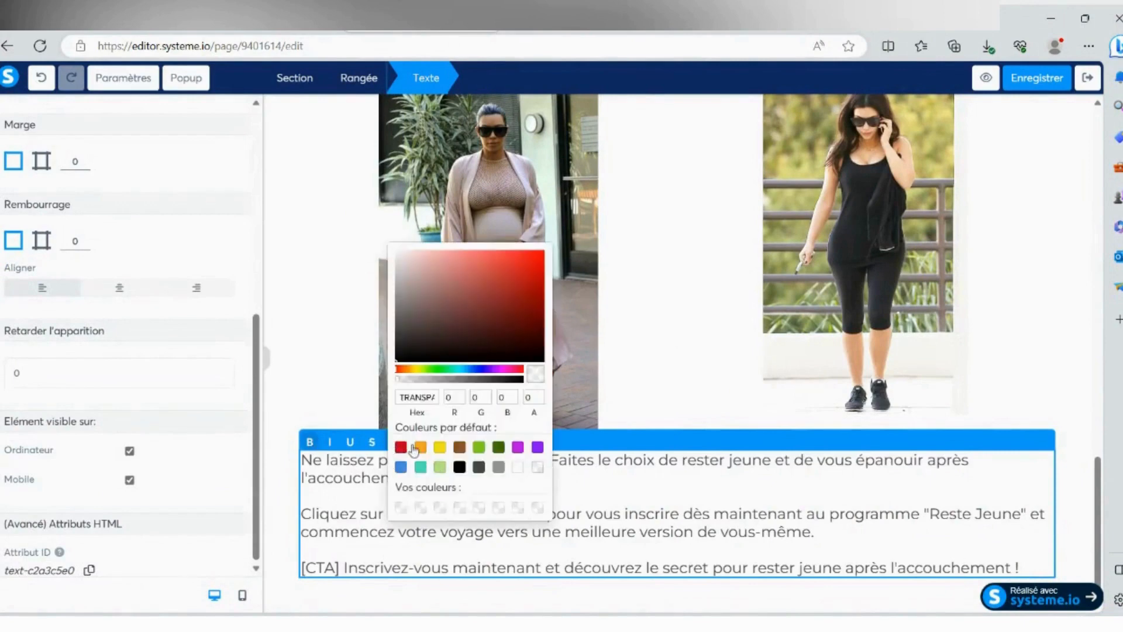
left_click(401, 447)
left_click(564, 478)
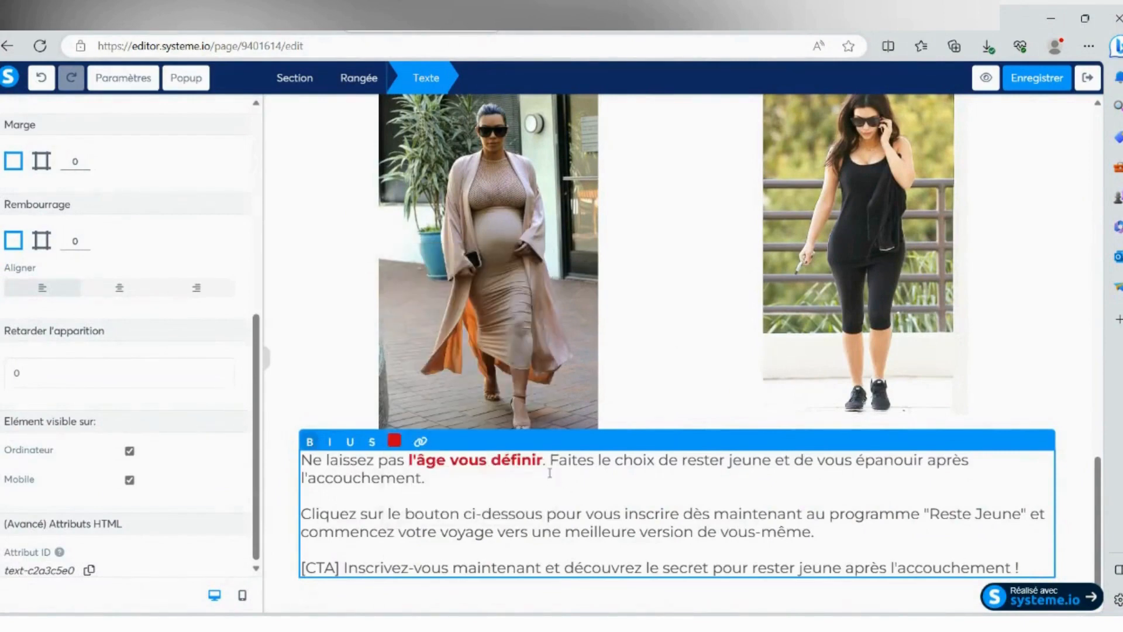
- Remove the "[CTA]" marker before "Inscrivez-vous maintenant", add an empty line at the end of the text and finish editing it
left_click_drag(433, 516, 582, 515)
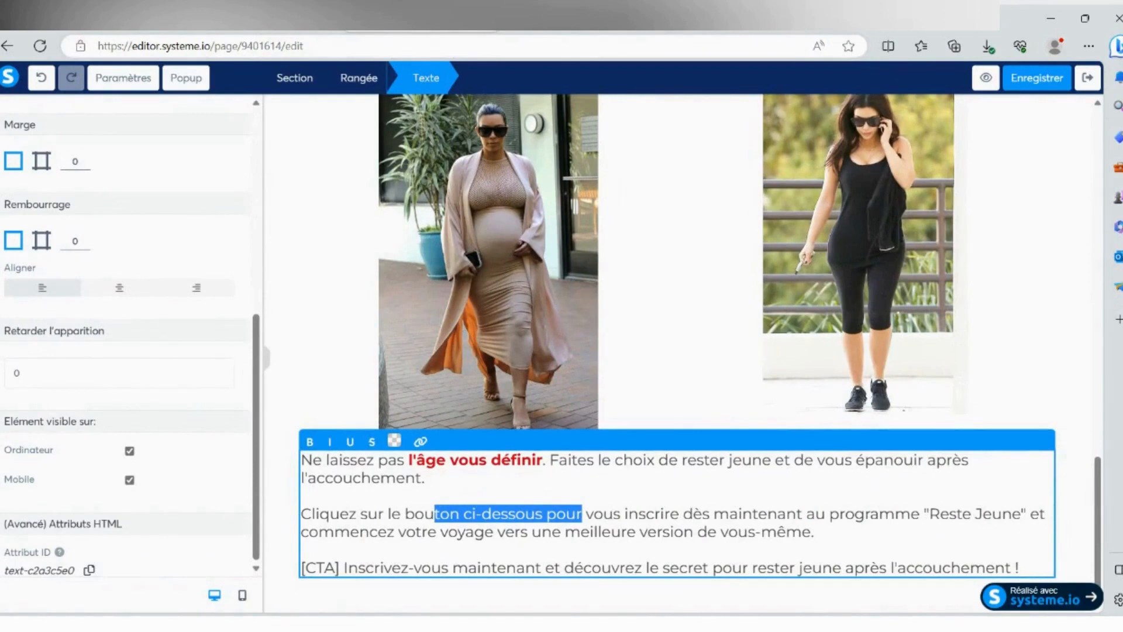
left_click_drag(346, 566, 311, 566)
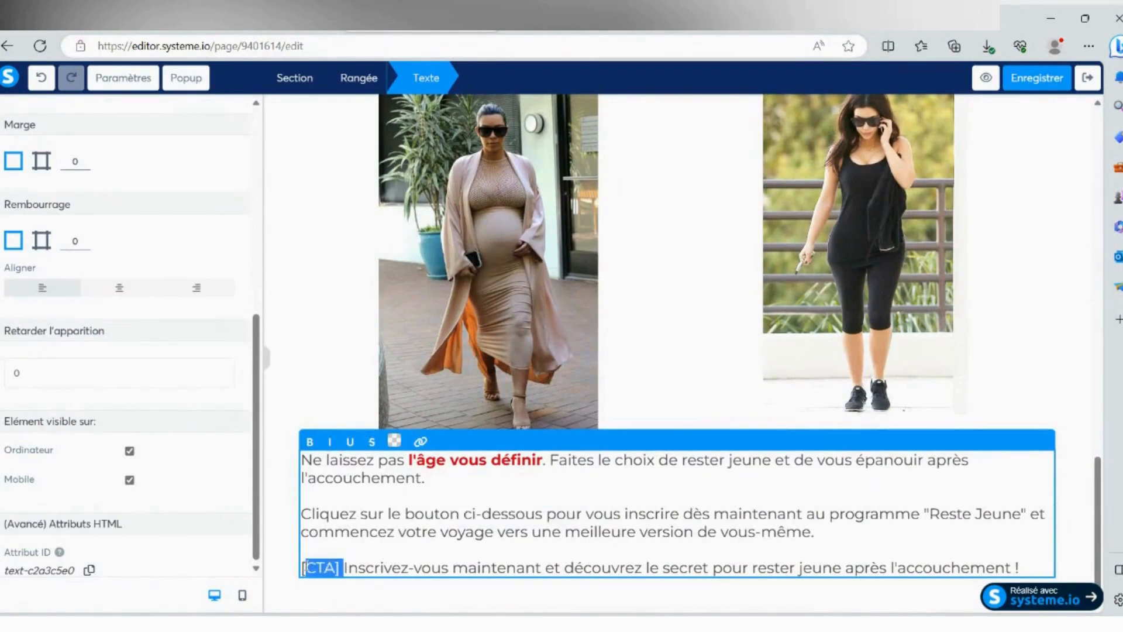
key("BackSpace")
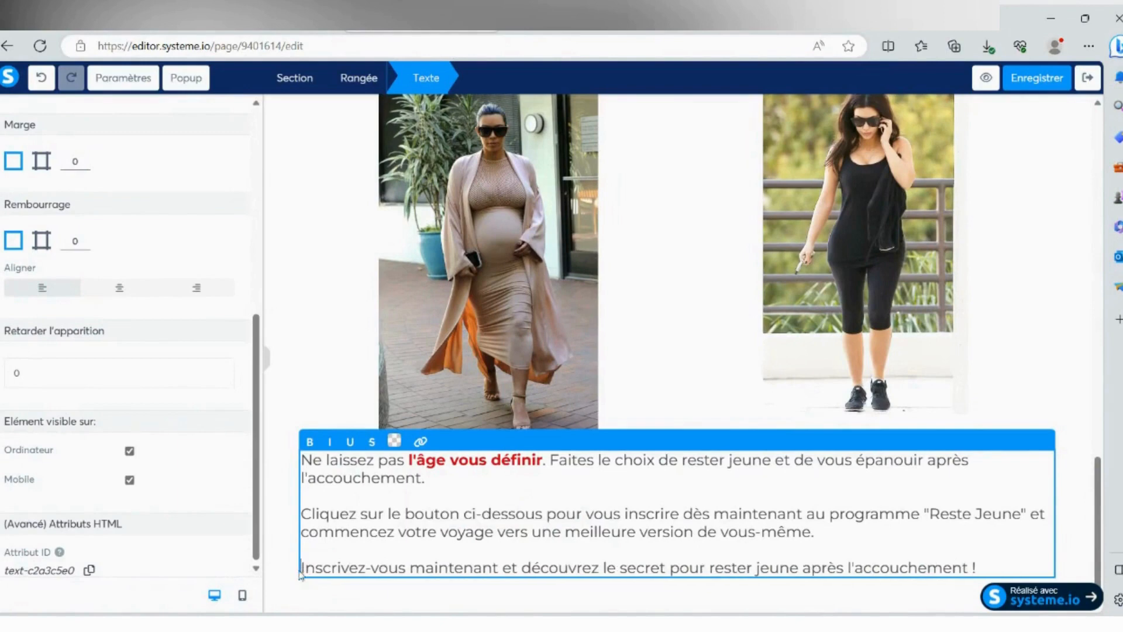
key("Return")
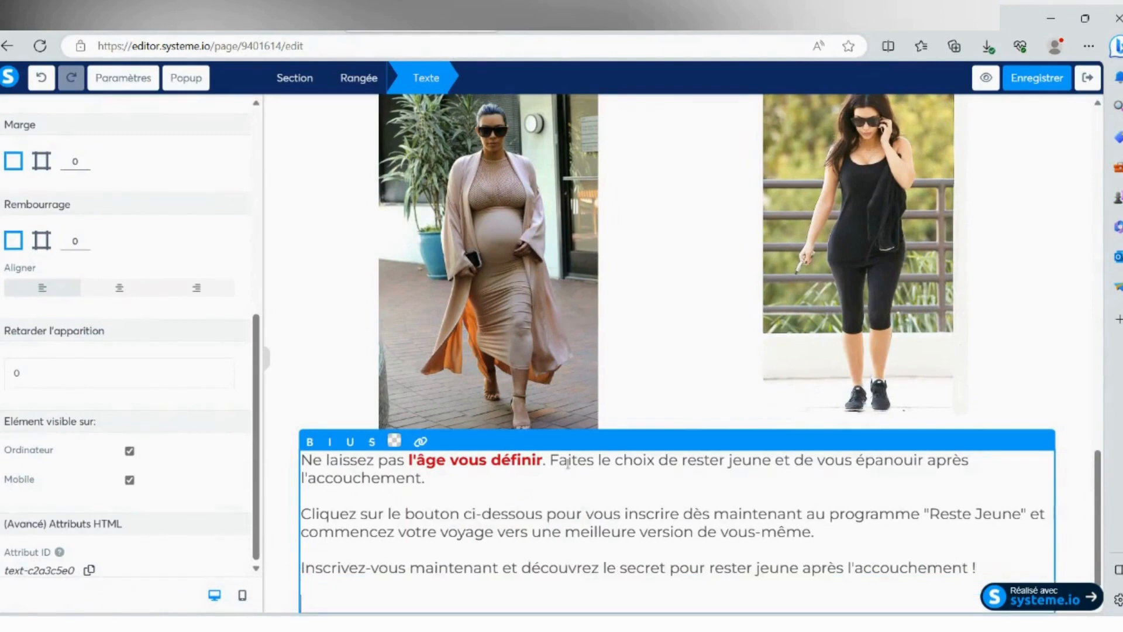
scroll(129, 304, "up", 6)
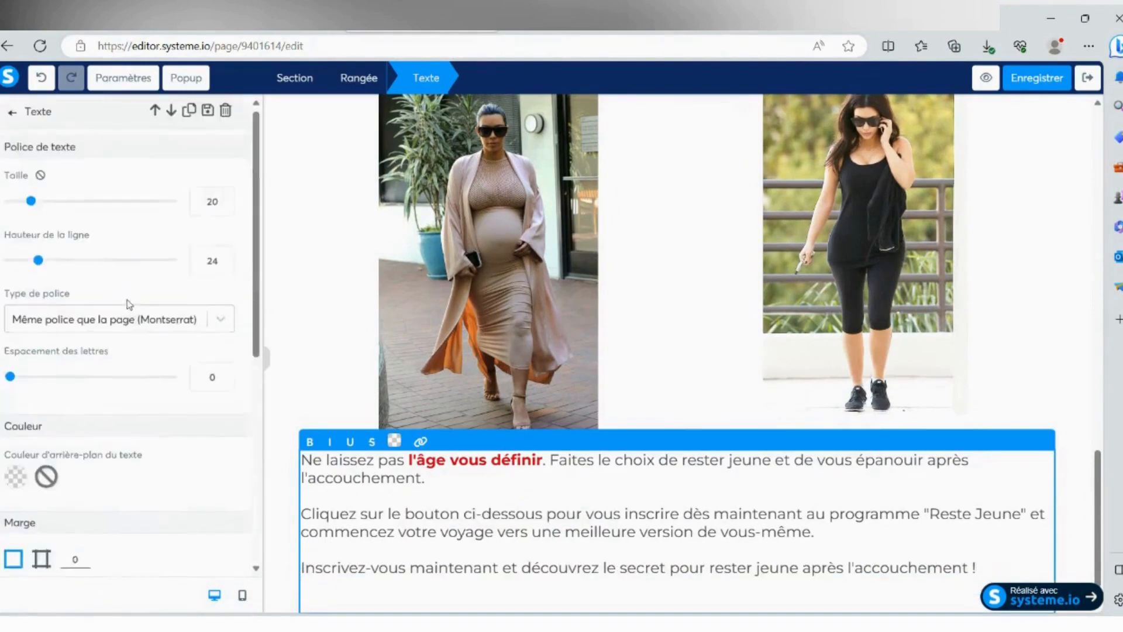
left_click(281, 285)
scroll(351, 380, "down", 1)
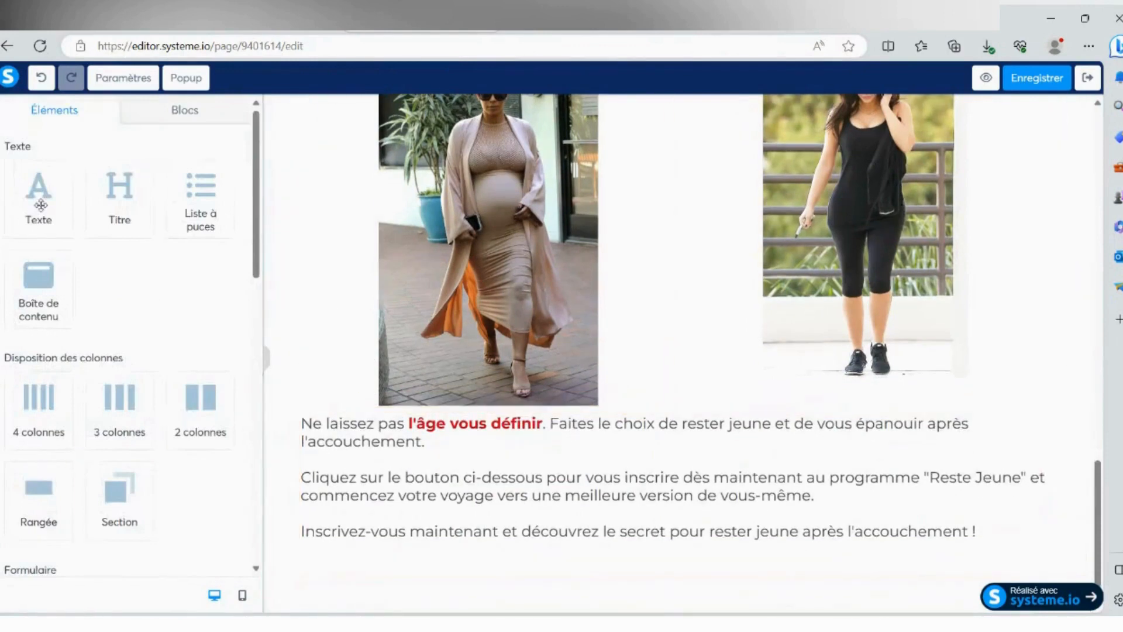
- Add a button below the closing text and open its settings
scroll(94, 263, "down", 5)
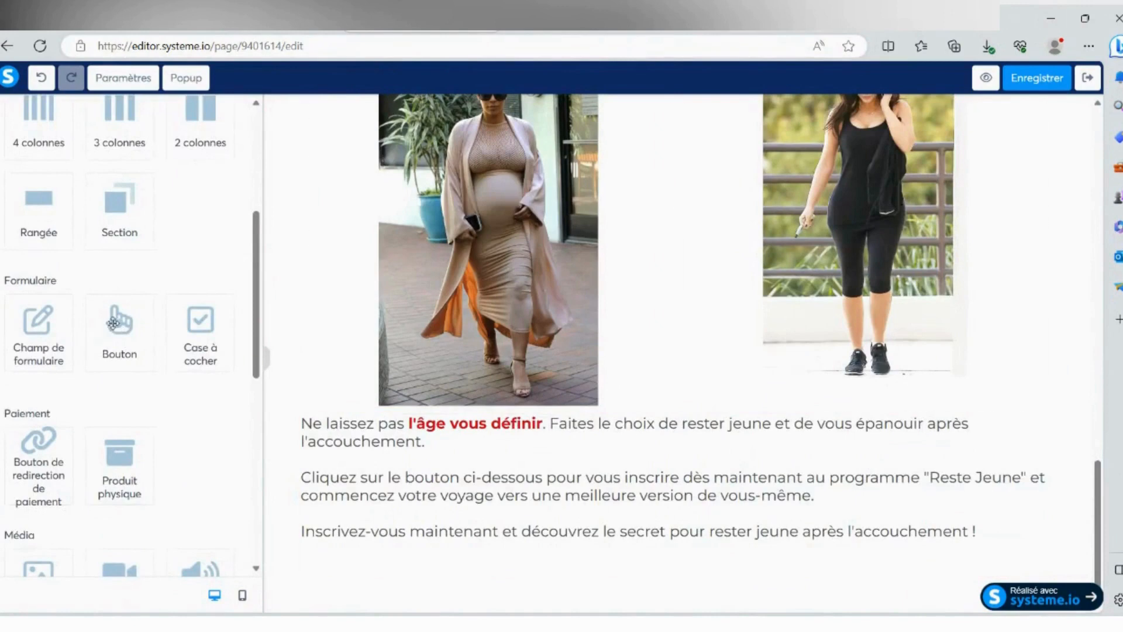
left_click_drag(113, 323, 760, 547)
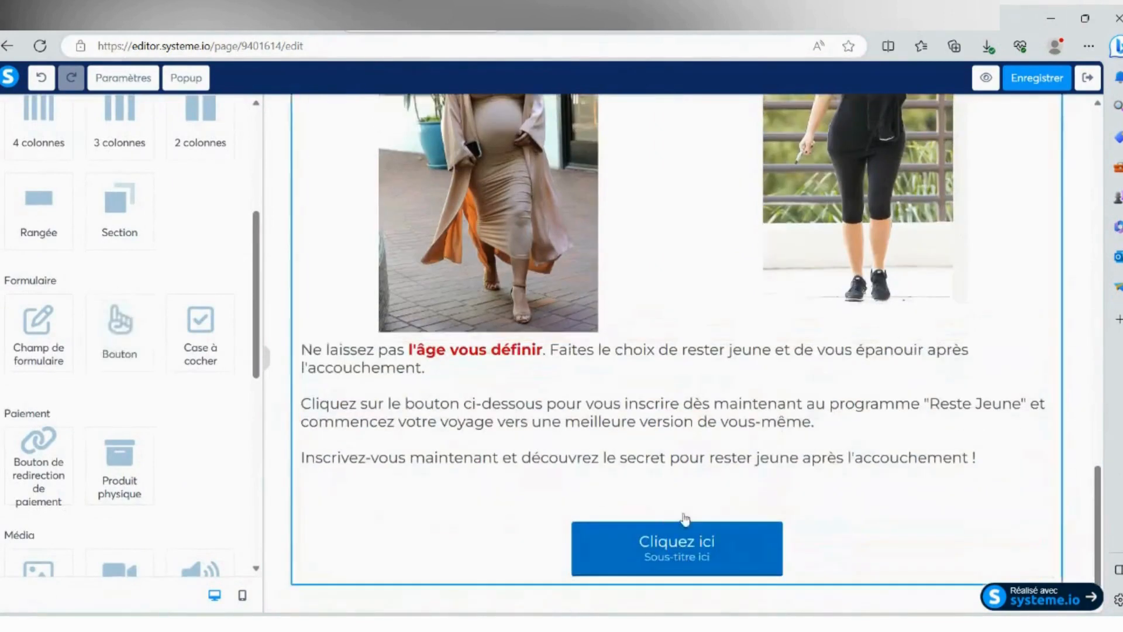
left_click(699, 543)
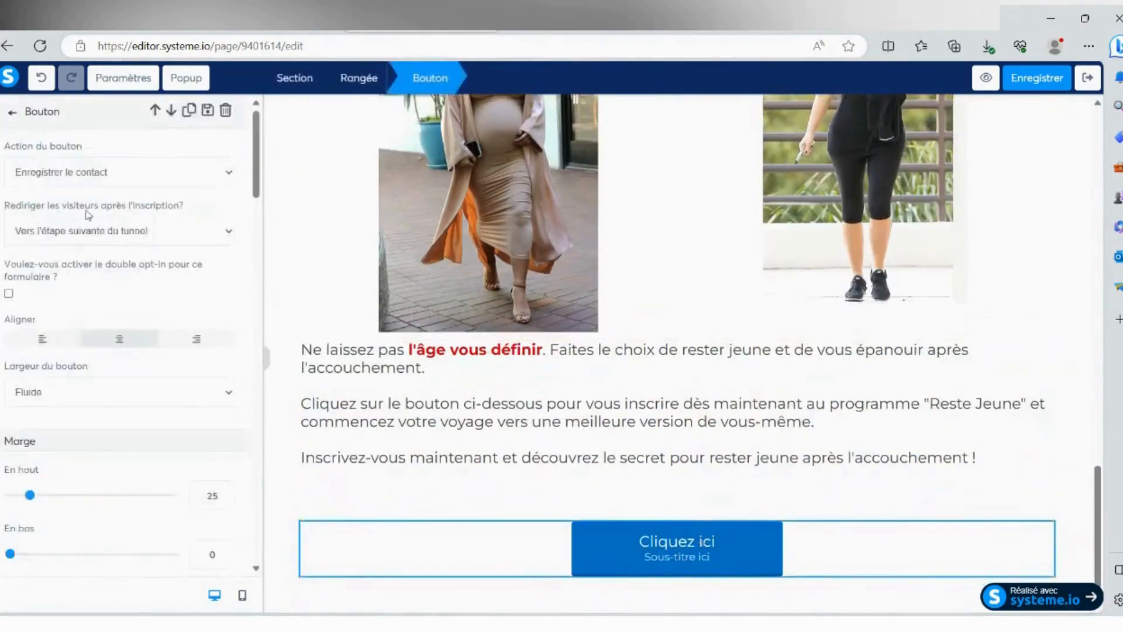
scroll(116, 288, "down", 3)
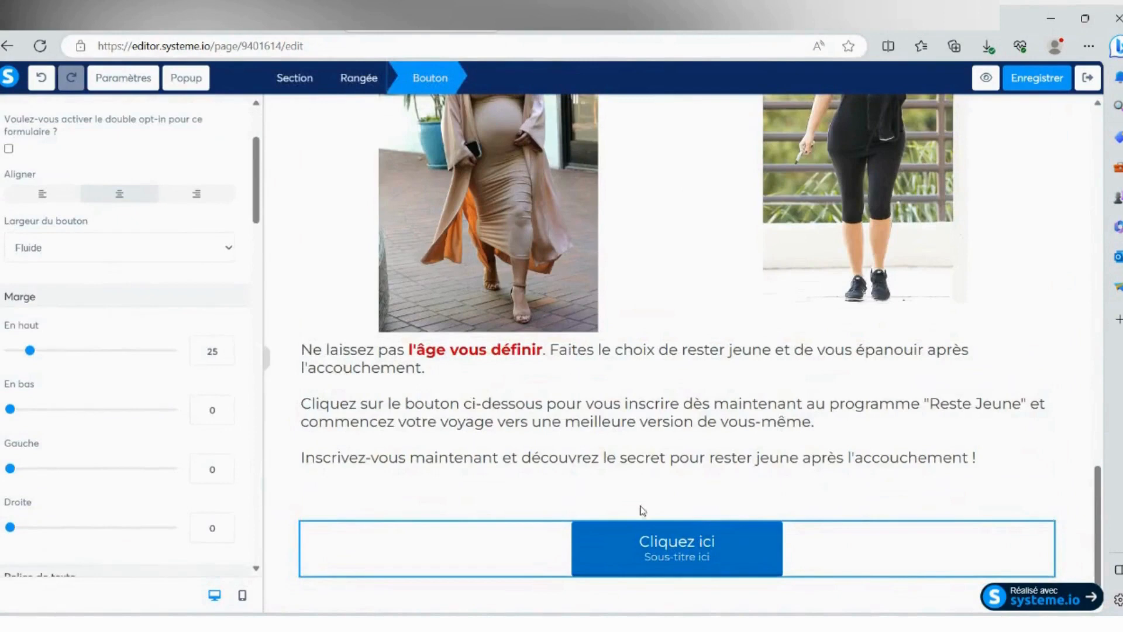
- Copy "Inscrivez-vous maintenant" from the closing text and use it as the new button's label
left_click(448, 457)
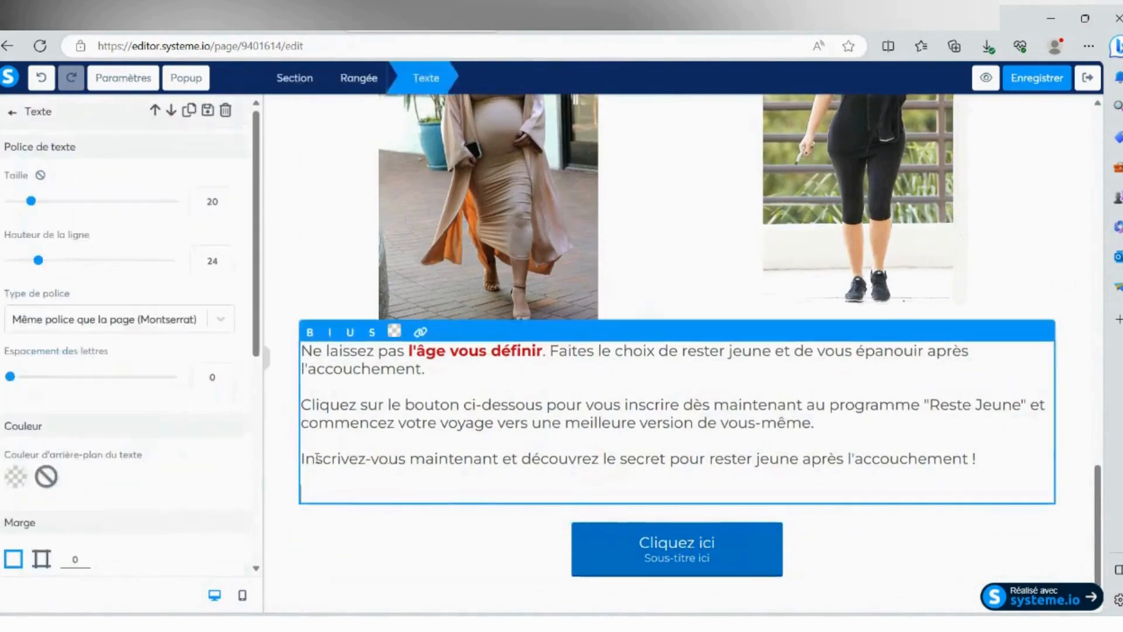
left_click_drag(300, 458, 502, 459)
key("ctrl+c")
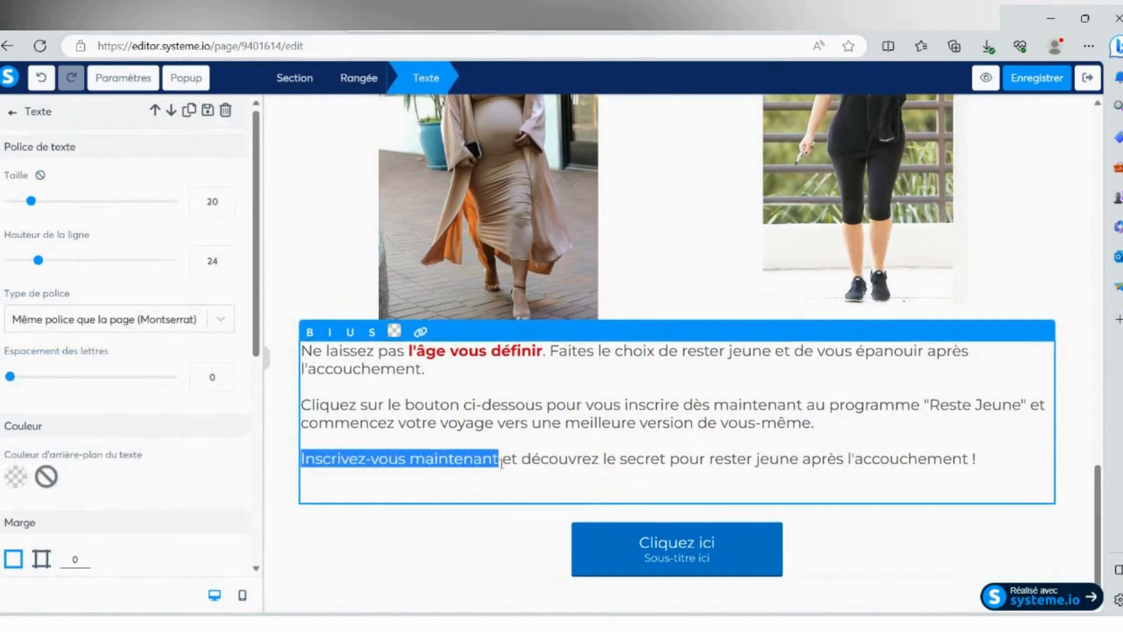
left_click(632, 549)
left_click(635, 553)
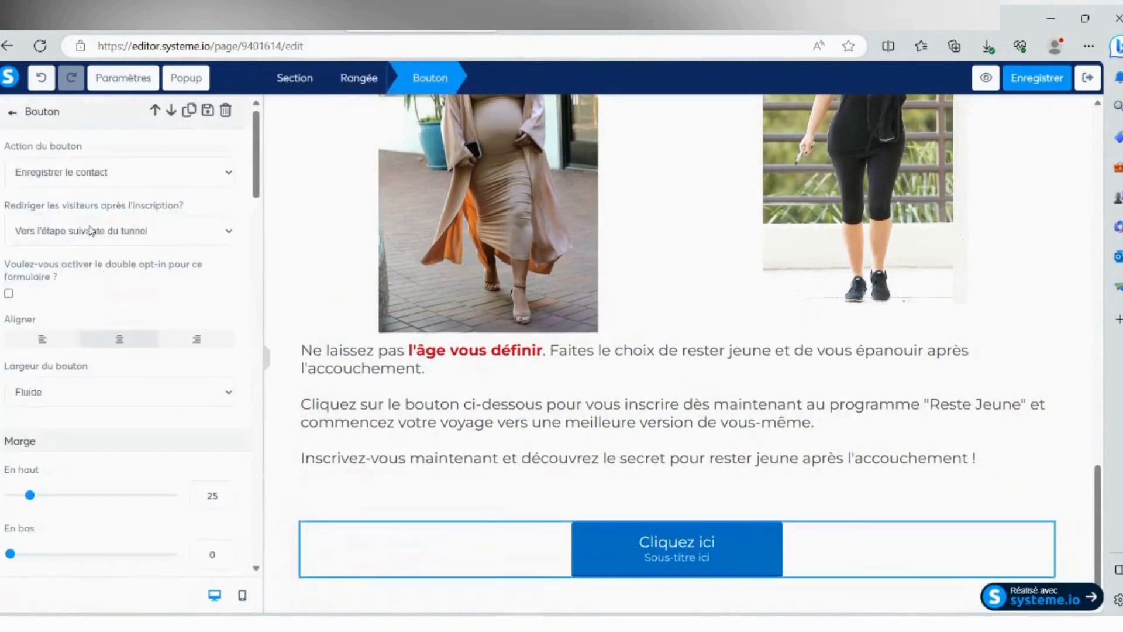
scroll(90, 234, "down", 7)
triple_click(92, 341)
key("ctrl+v")
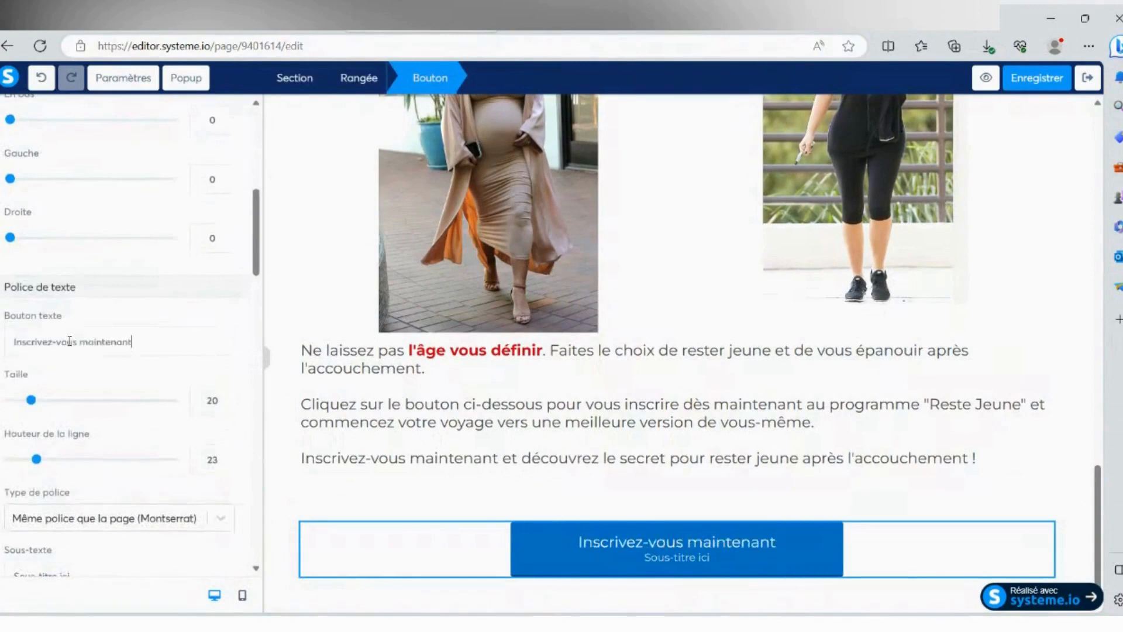
- Clear the button's subtitle and set the size of its label text to 29
scroll(105, 339, "down", 5)
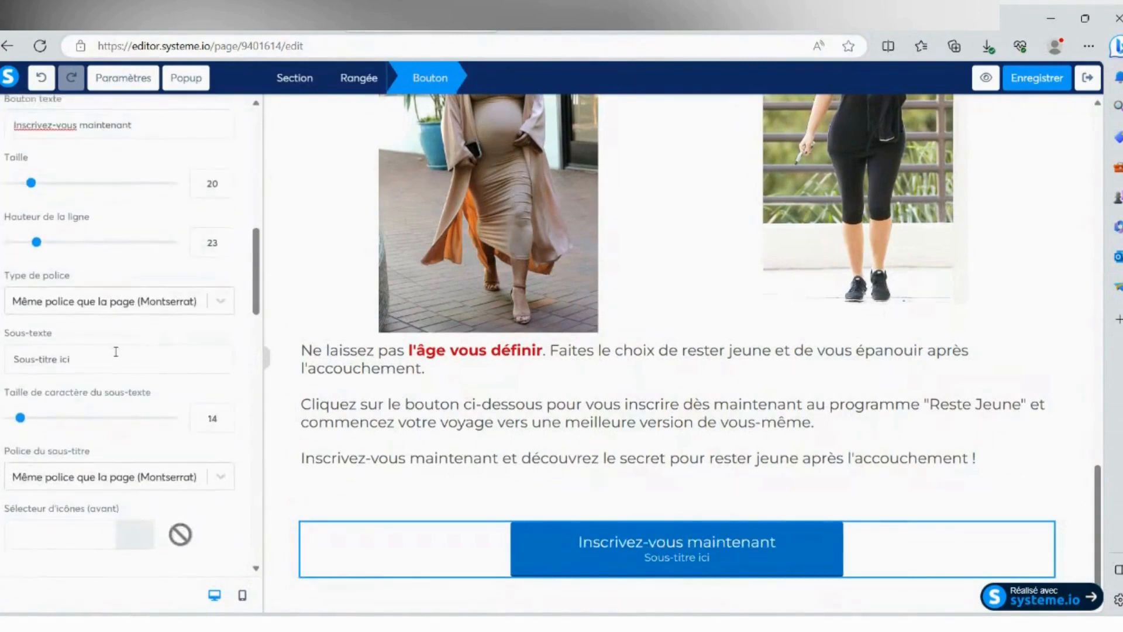
triple_click(115, 353)
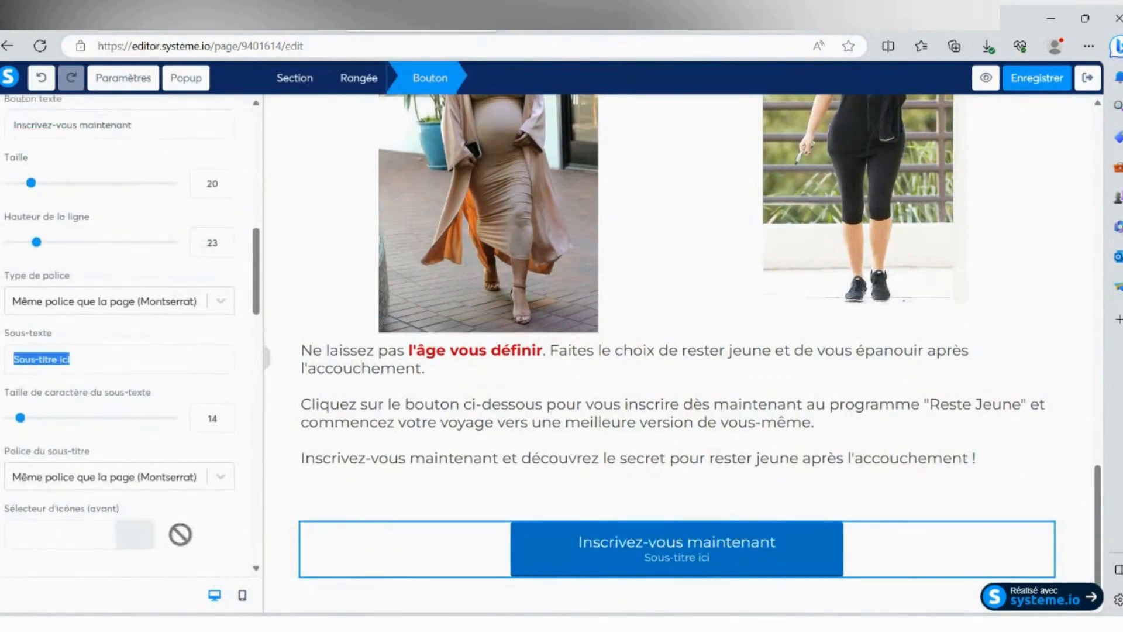
key("BackSpace")
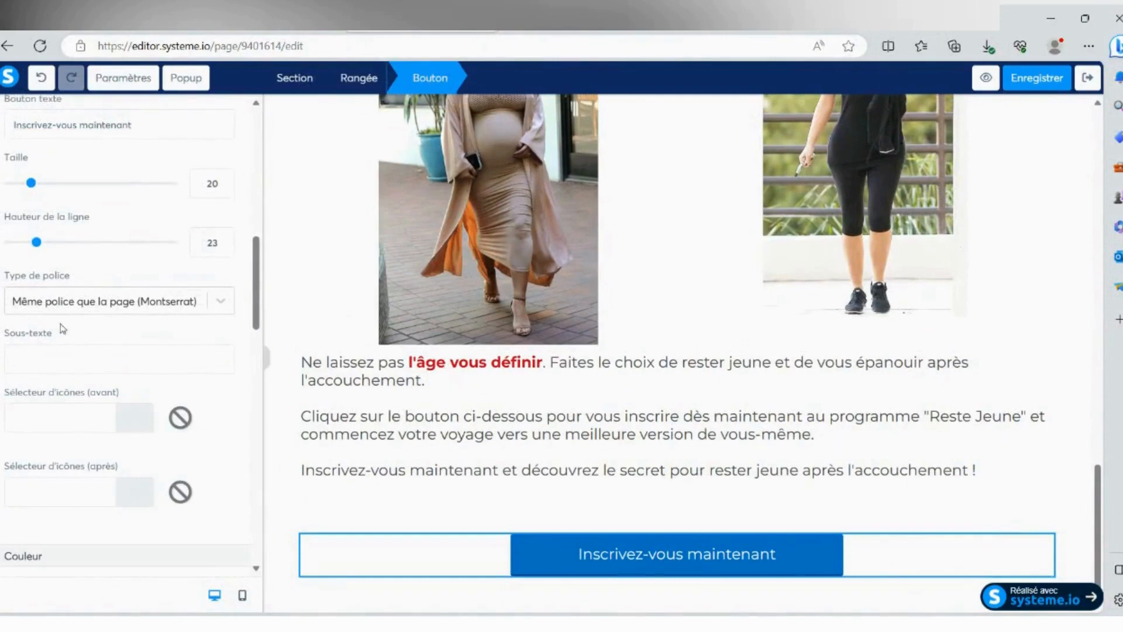
left_click_drag(35, 185, 49, 185)
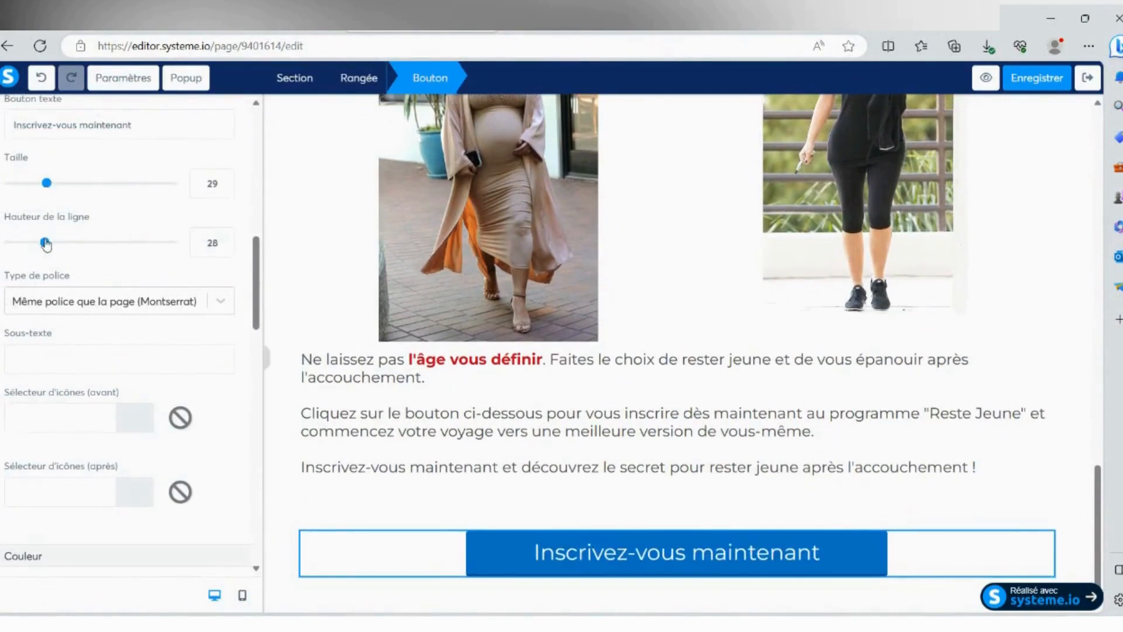
scroll(155, 306, "down", 5)
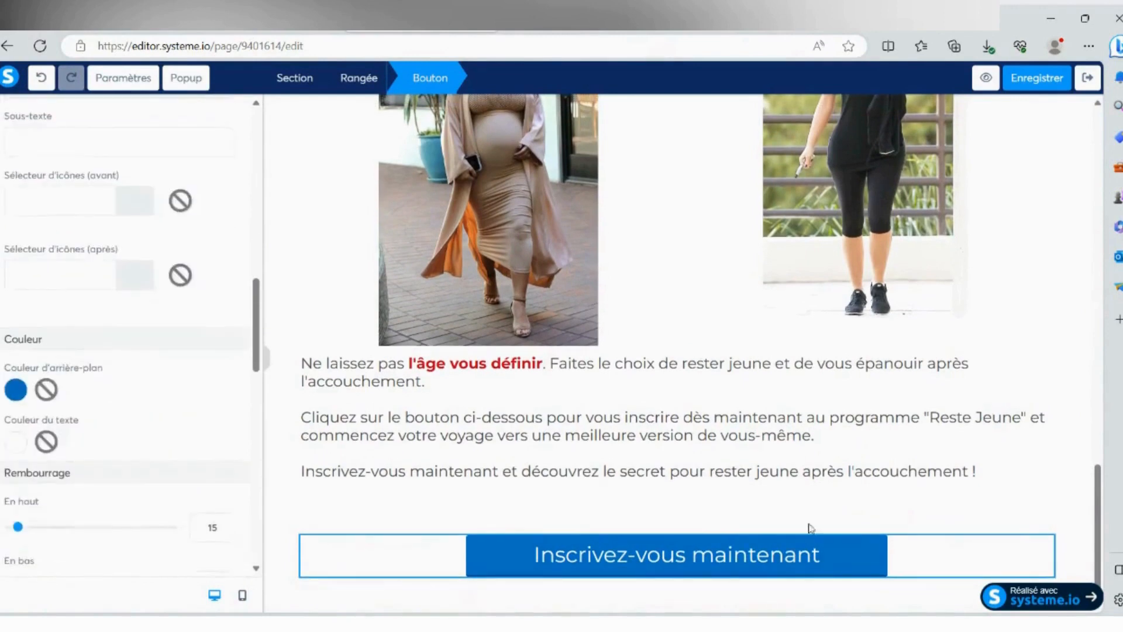
left_click(1057, 477)
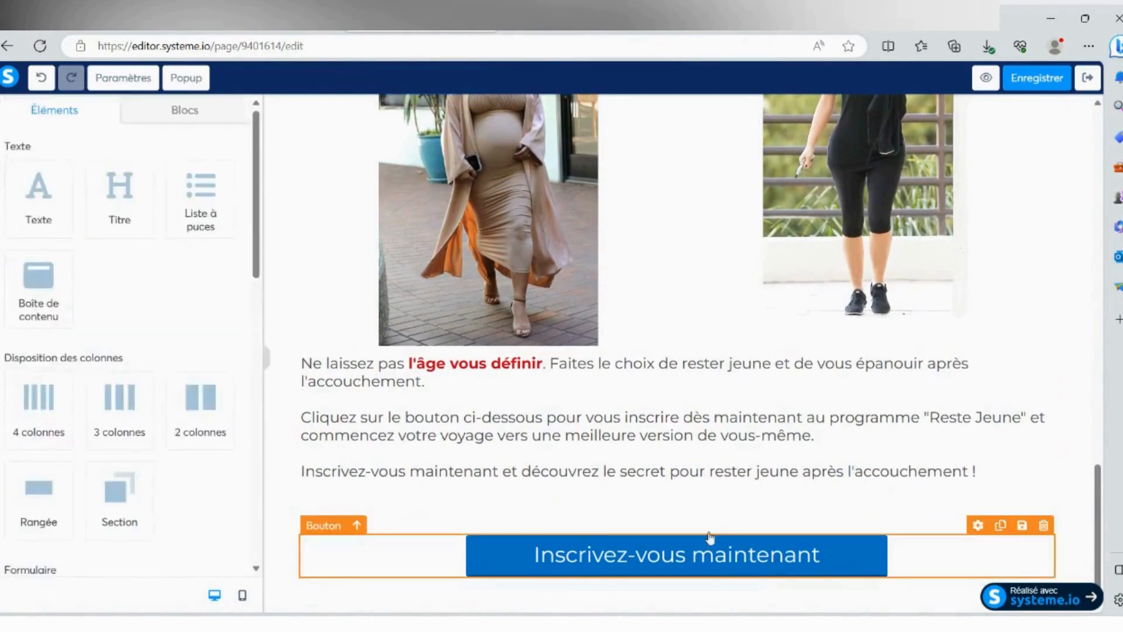
- Remove one empty line at the end of the closing text above the button and finish editing it
left_click(673, 473)
left_click(657, 505)
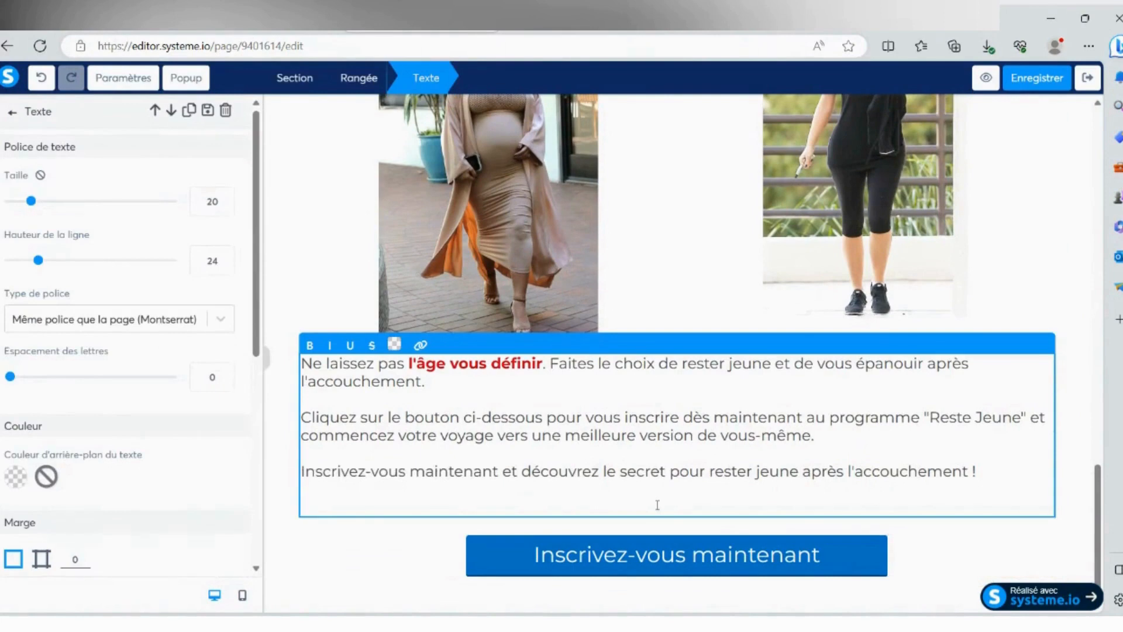
key("BackSpace")
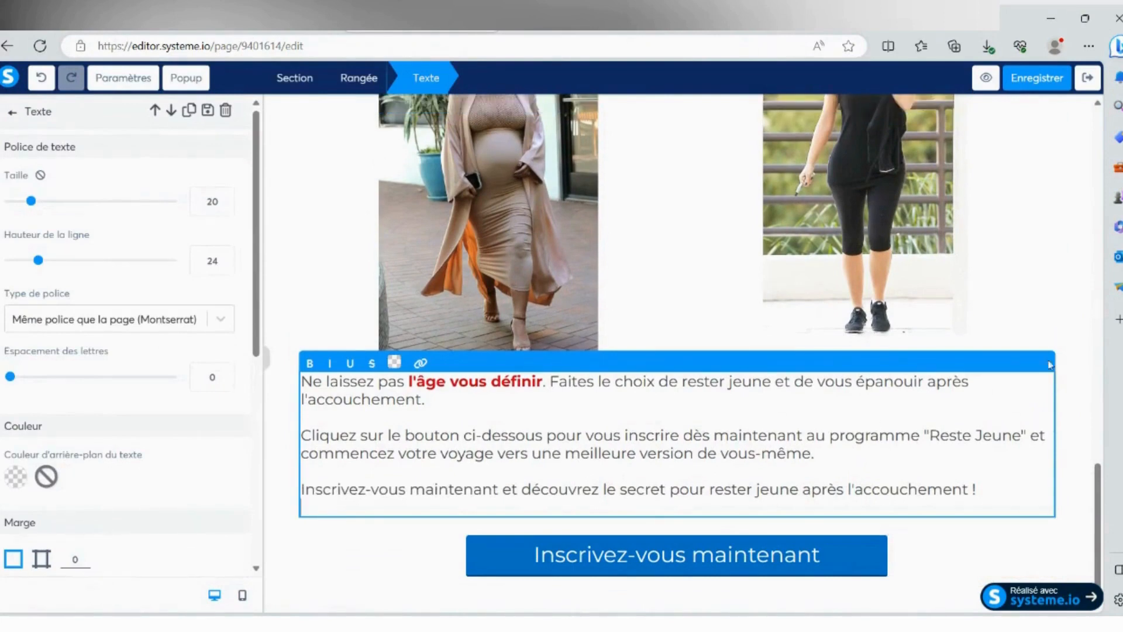
left_click(1068, 359)
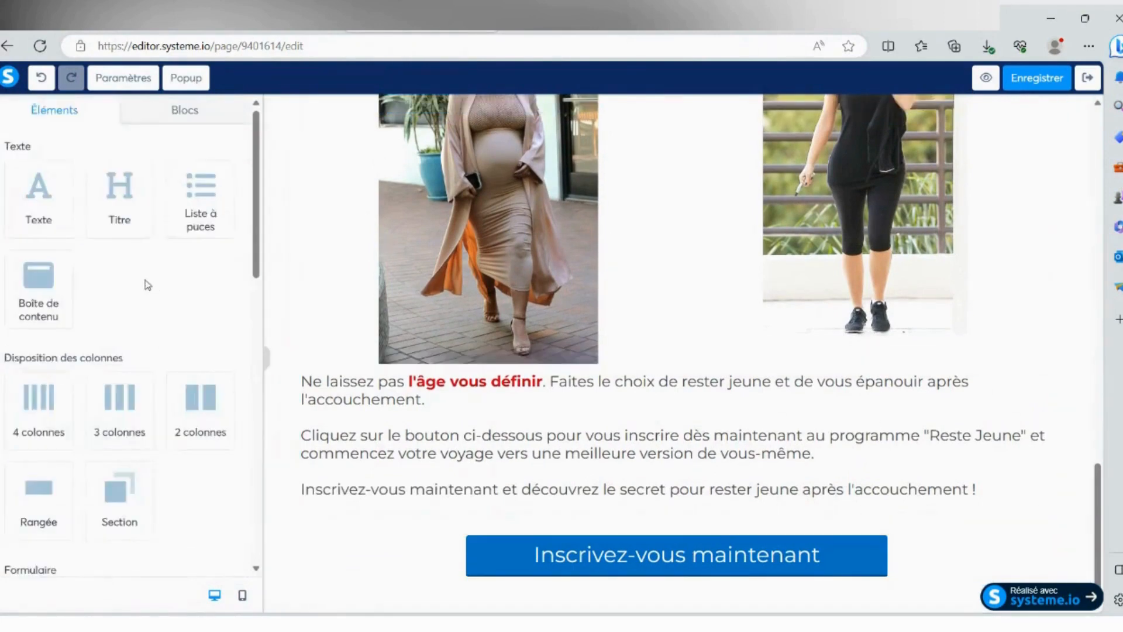
- Round the button's upper corners, setting the top-left radius to 46 and the top-right radius to 45
left_click(578, 556)
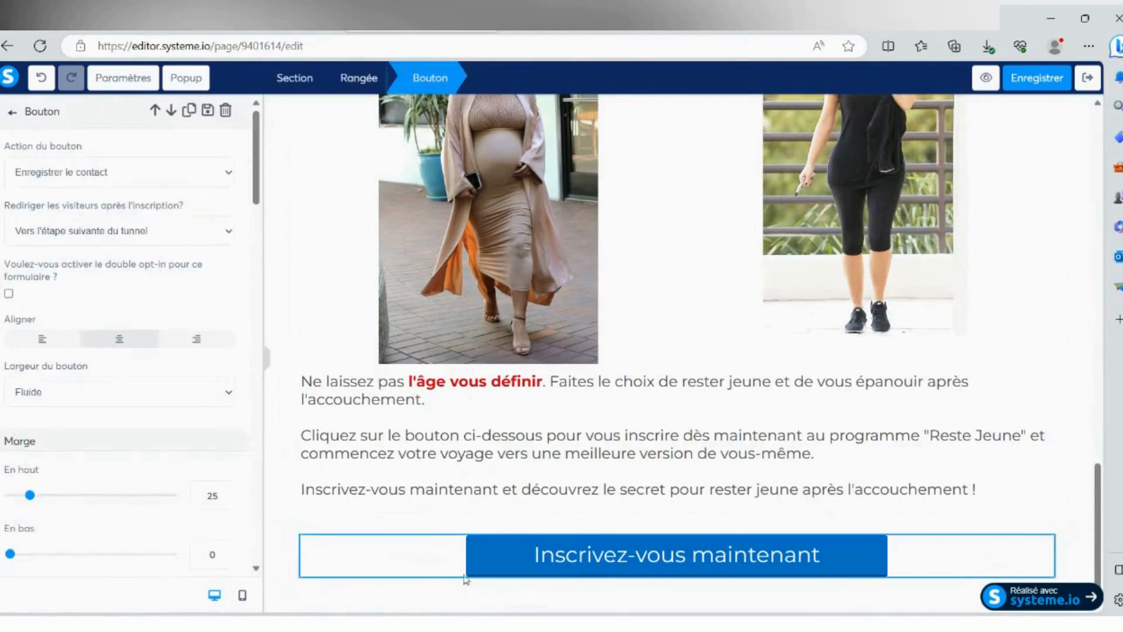
scroll(104, 319, "down", 7)
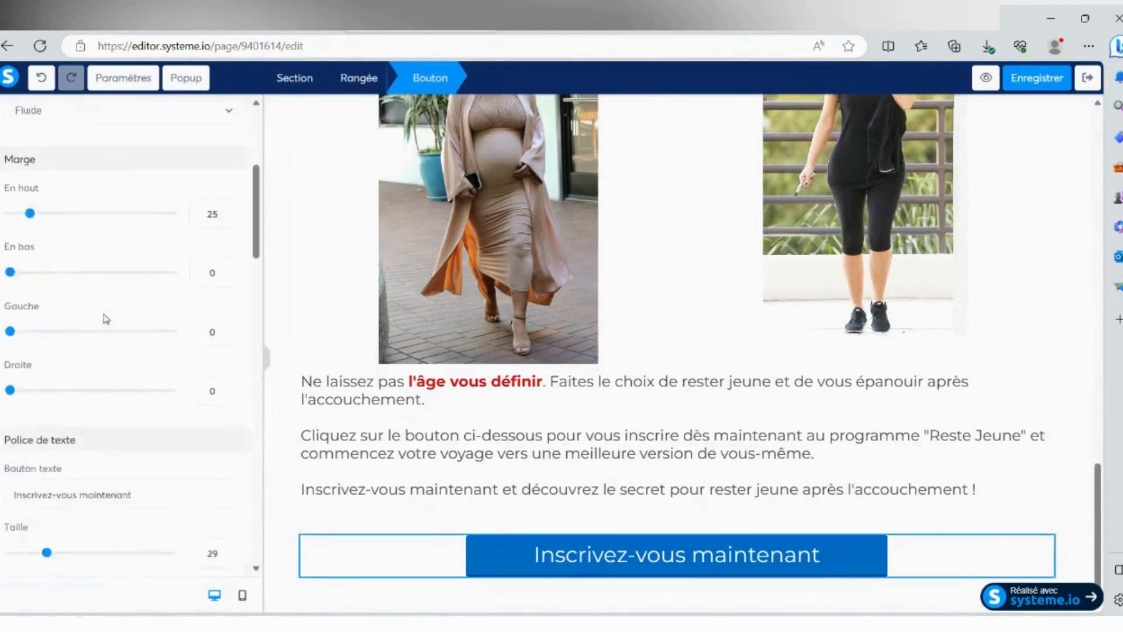
scroll(106, 316, "down", 7)
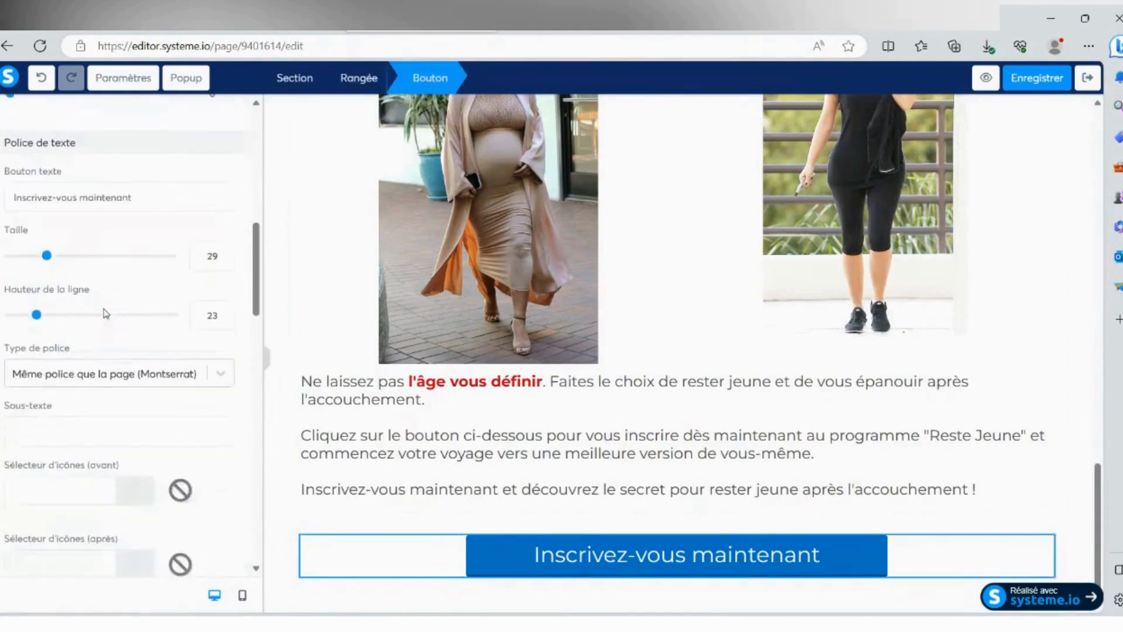
scroll(107, 313, "down", 2)
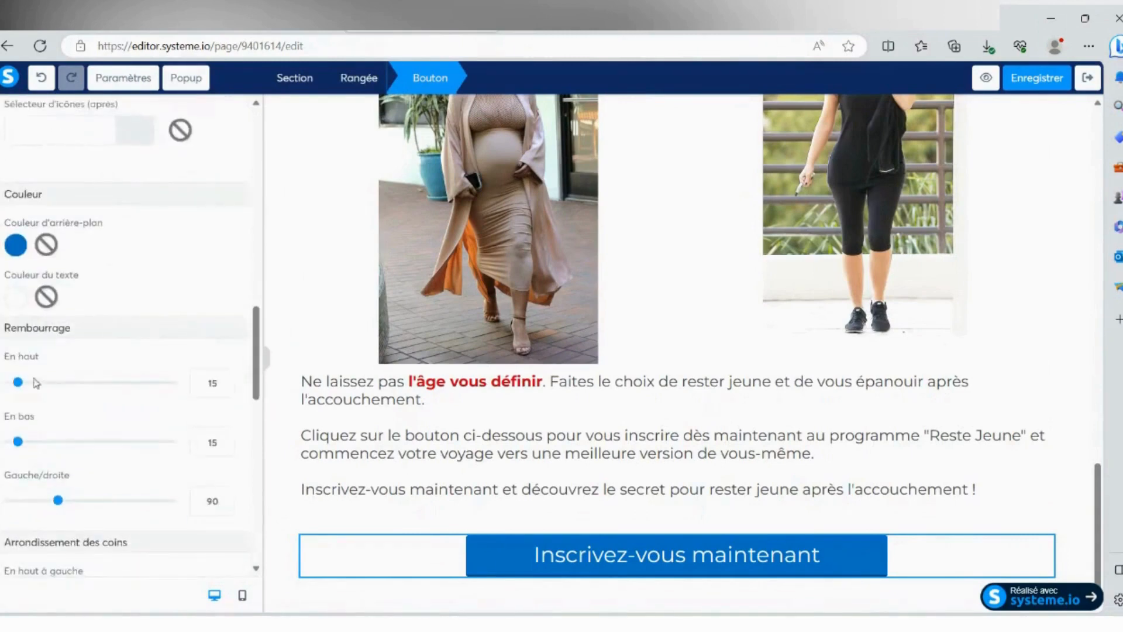
scroll(35, 384, "down", 1)
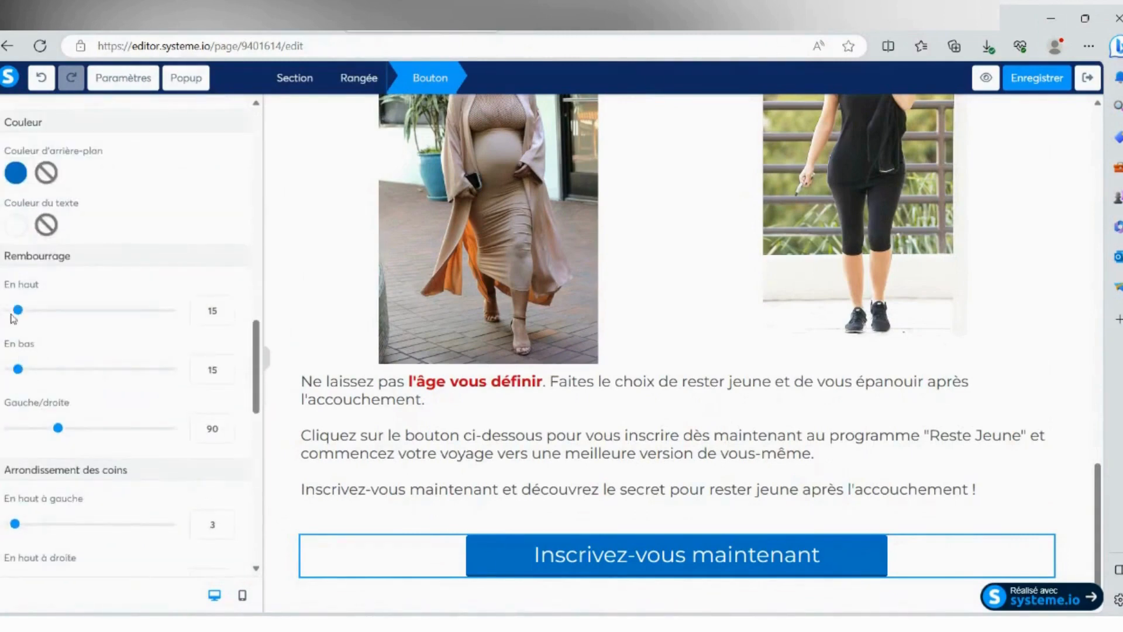
mouse_move(18, 309)
left_mouse_down()
mouse_move(46, 310)
mouse_move(19, 311)
left_mouse_up()
scroll(23, 305, "down", 5)
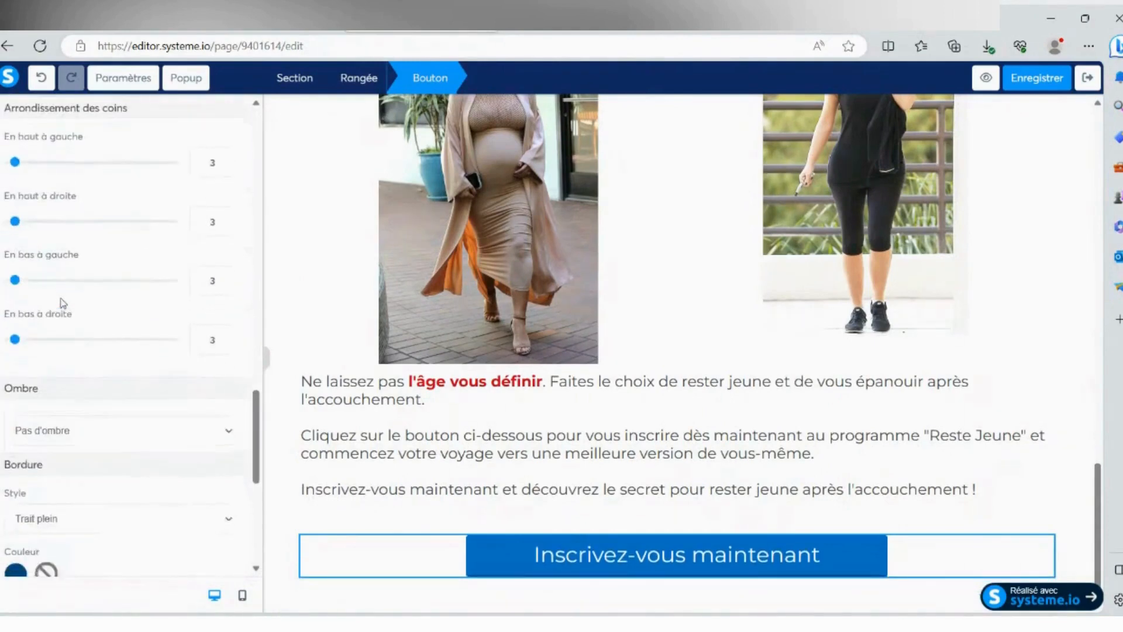
scroll(44, 291, "up", 2)
scroll(58, 298, "down", 1)
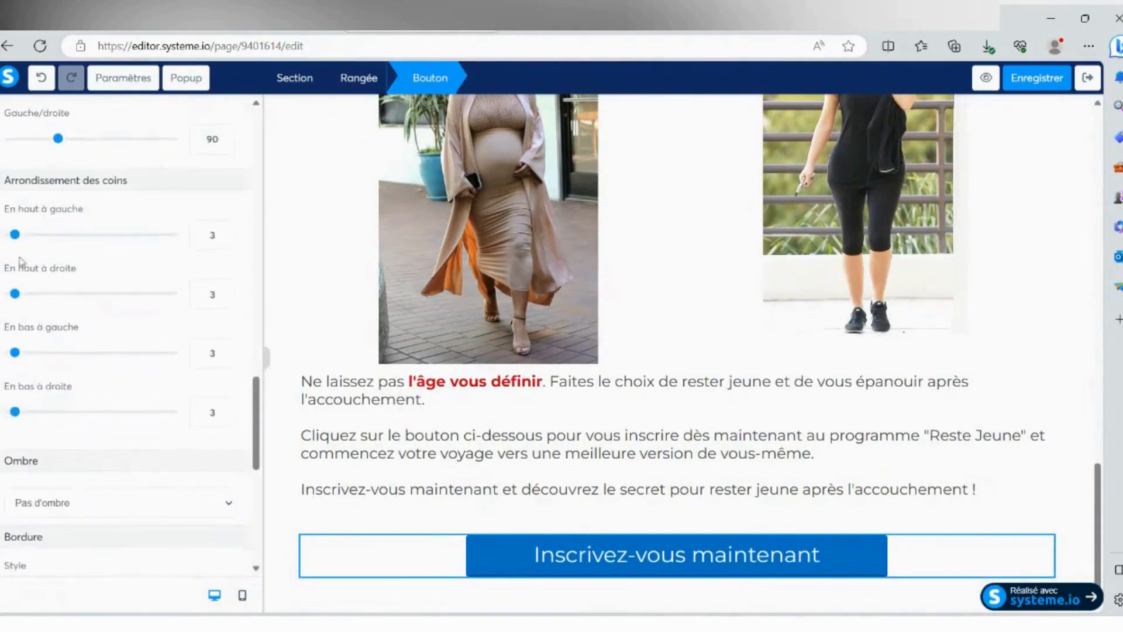
left_click_drag(14, 237, 86, 237)
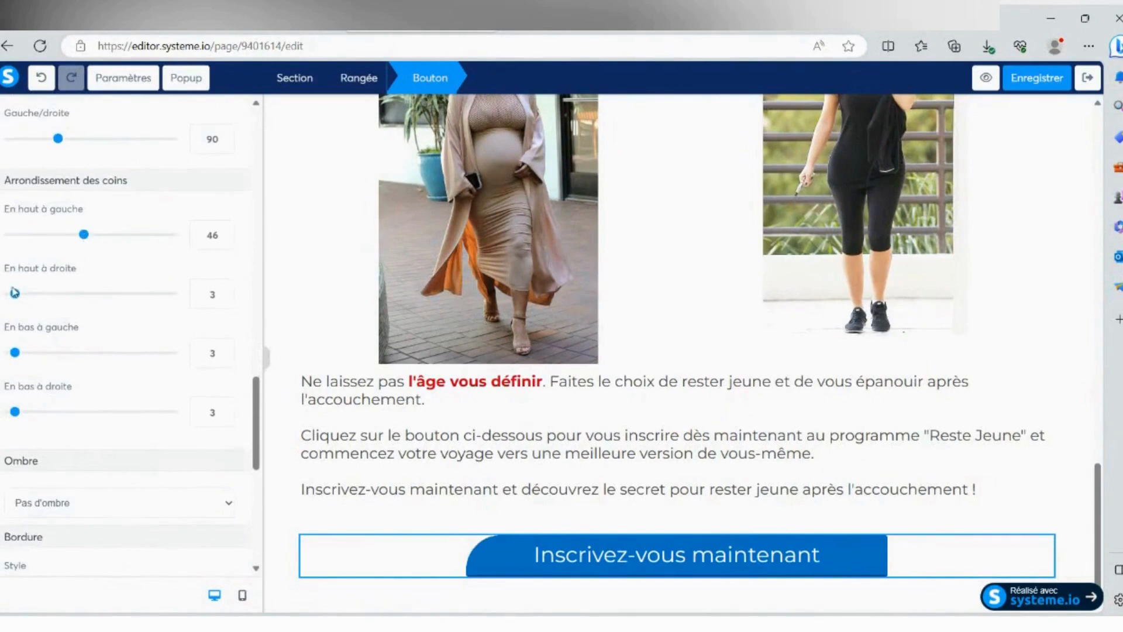
left_click_drag(14, 292, 83, 294)
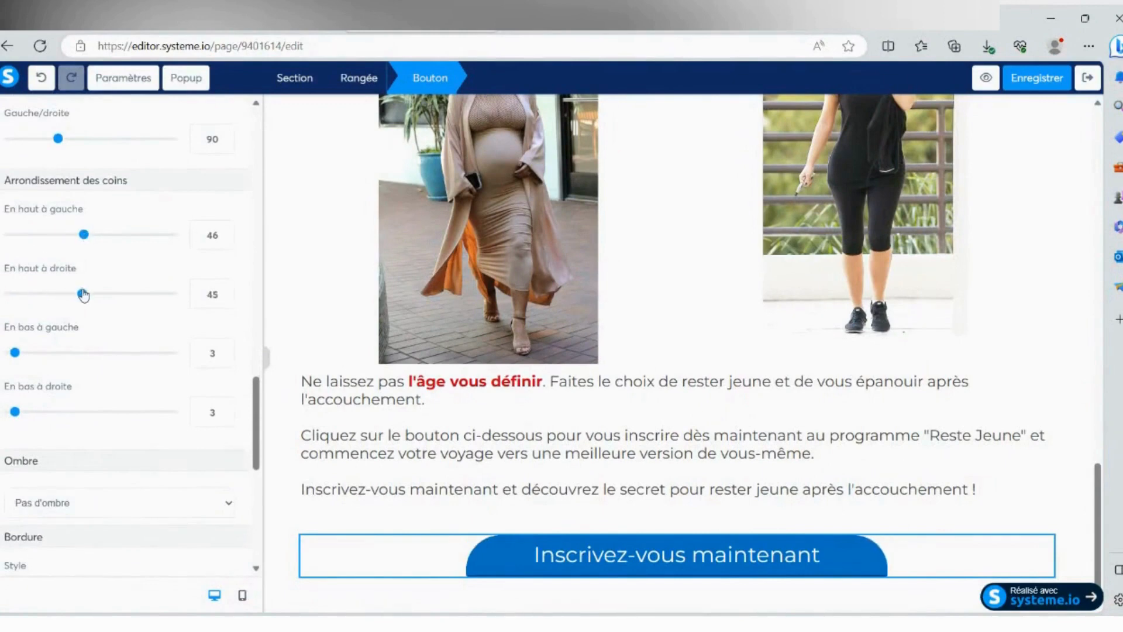
- Set the button's bottom-left and bottom-right corner radii to 46 and leave its settings
left_click(191, 351)
type("46")
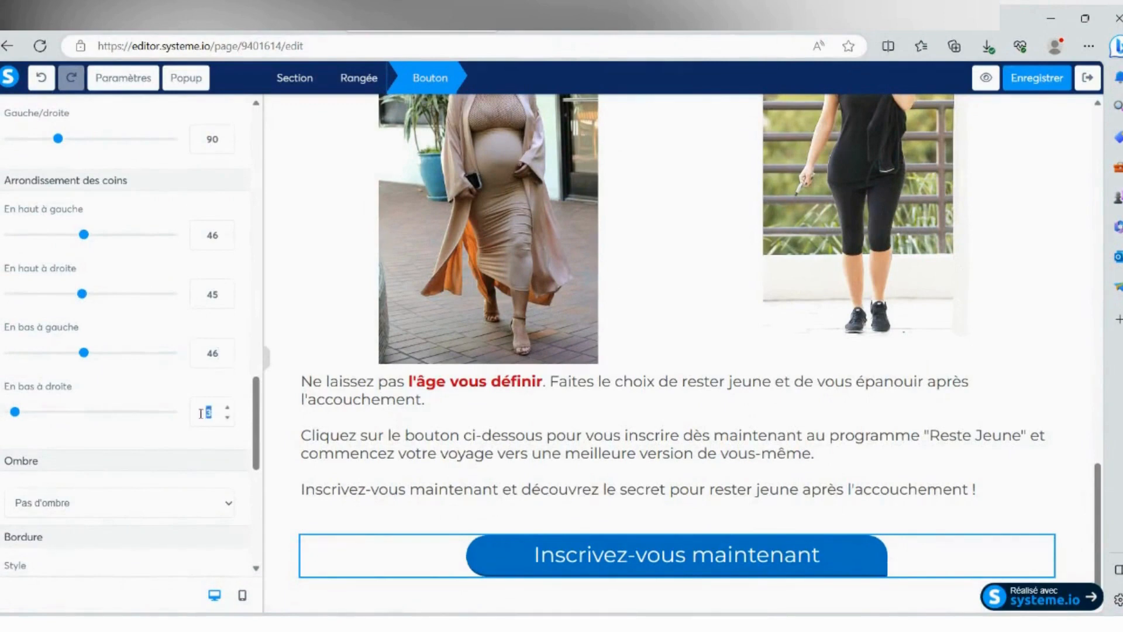
type("46")
left_click(1097, 487)
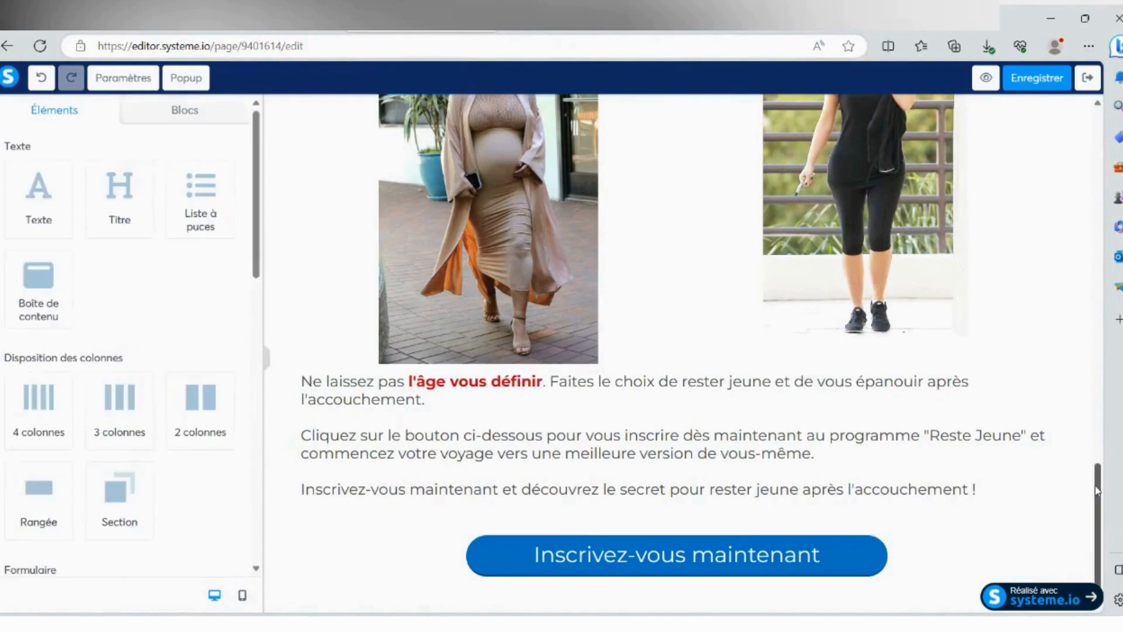
- Switch to the mobile layout and review the whole sales page from the headline to the "Inscrivez-vous maintenant" button
left_click(671, 515)
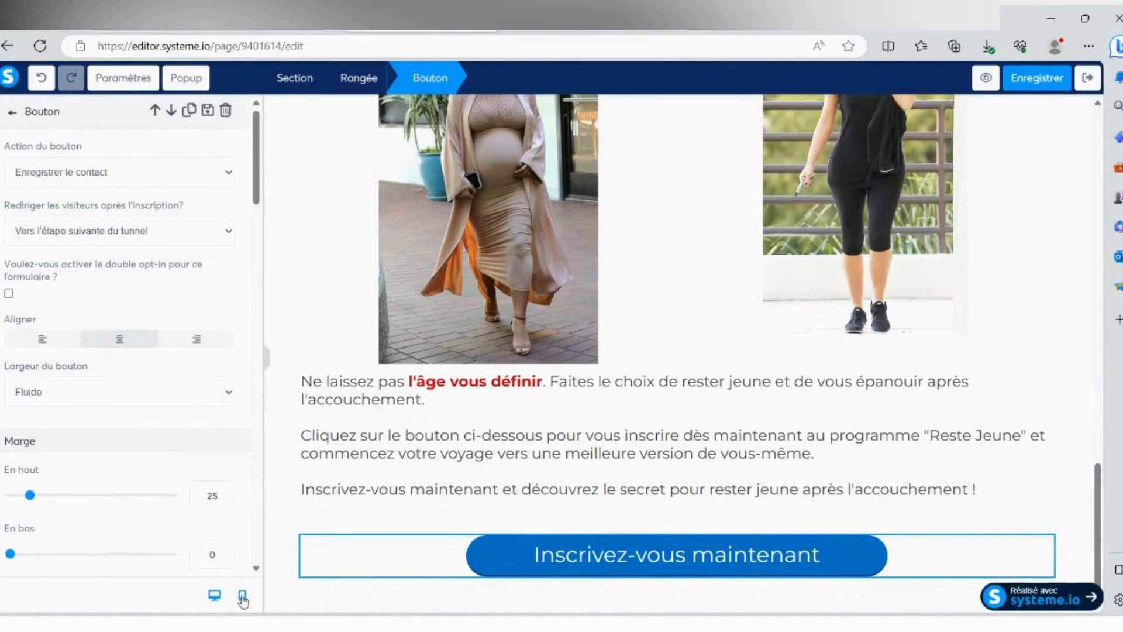
left_click(243, 597)
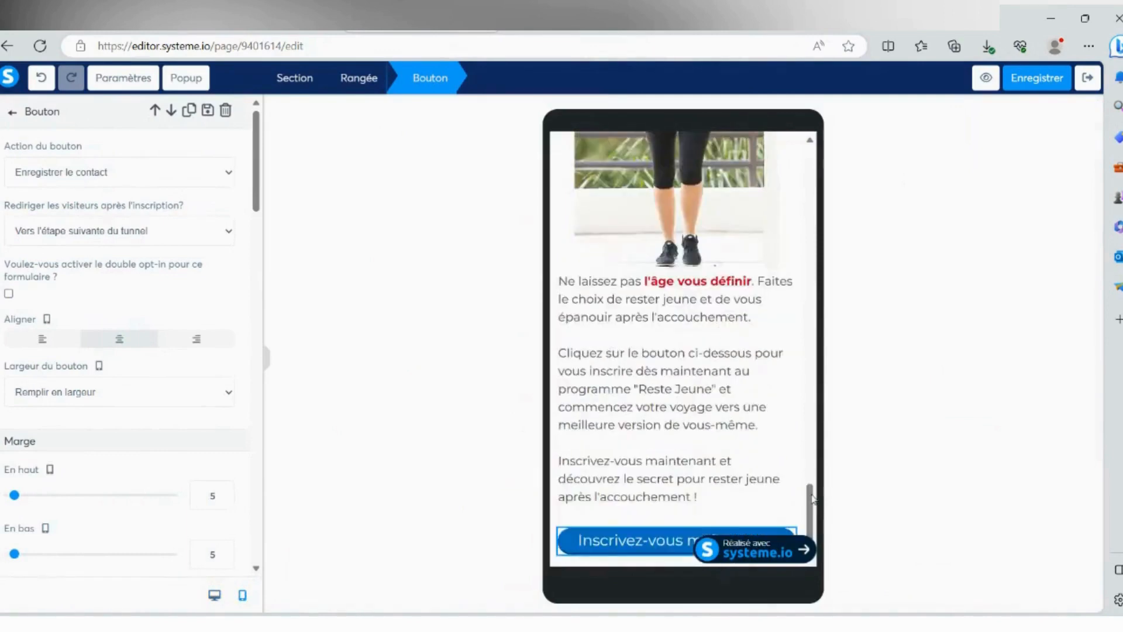
left_click_drag(812, 499, 786, 193)
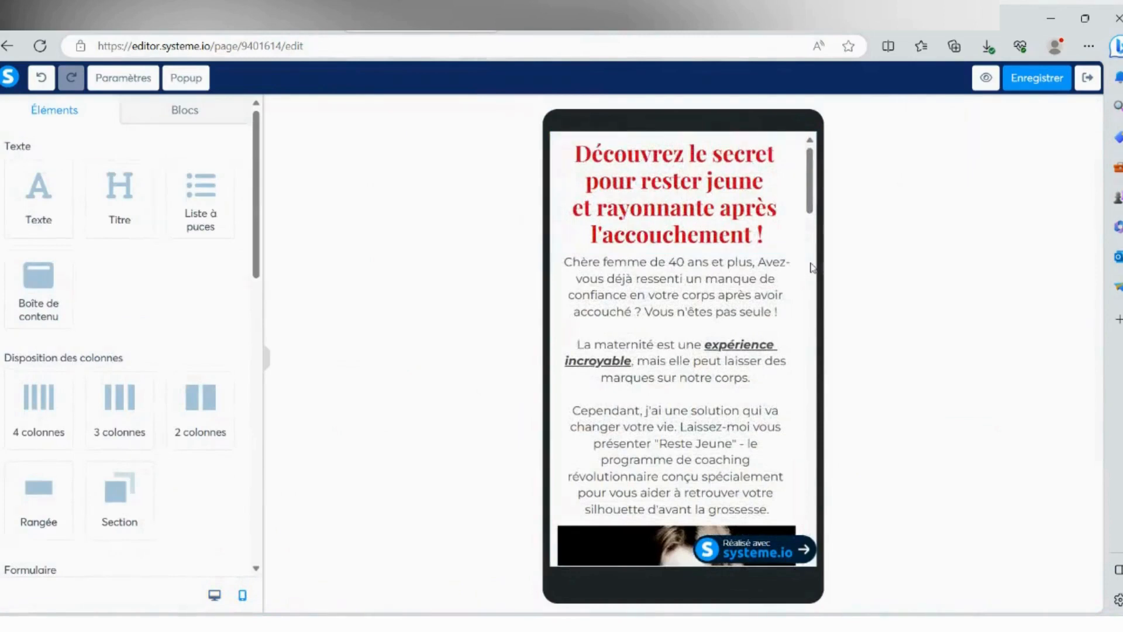
scroll(813, 270, "down", 1)
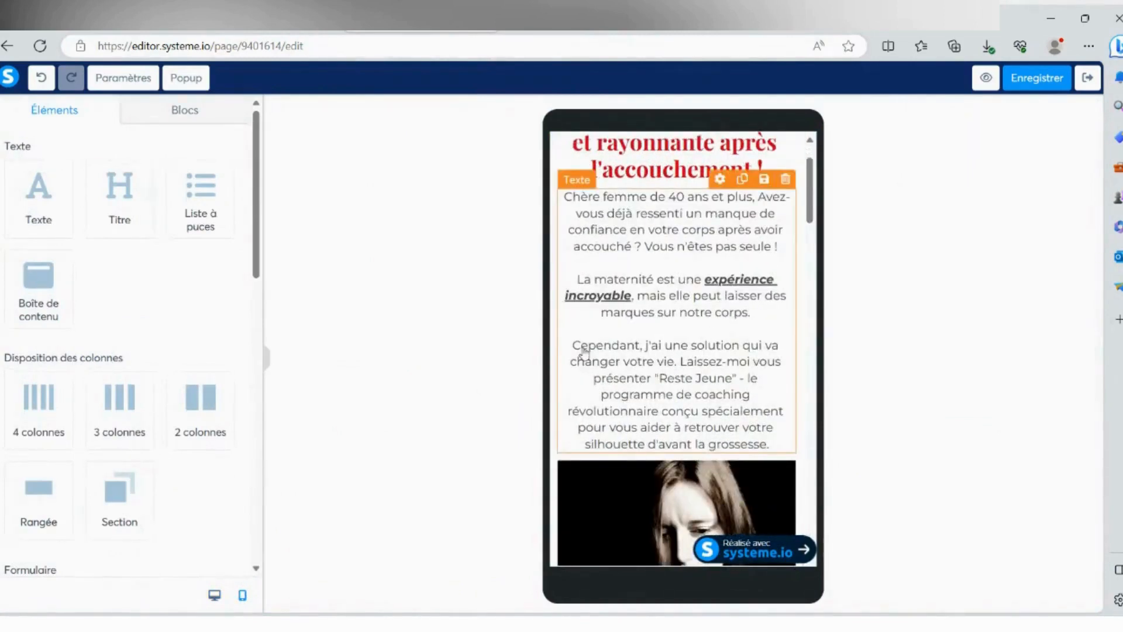
scroll(635, 349, "down", 6)
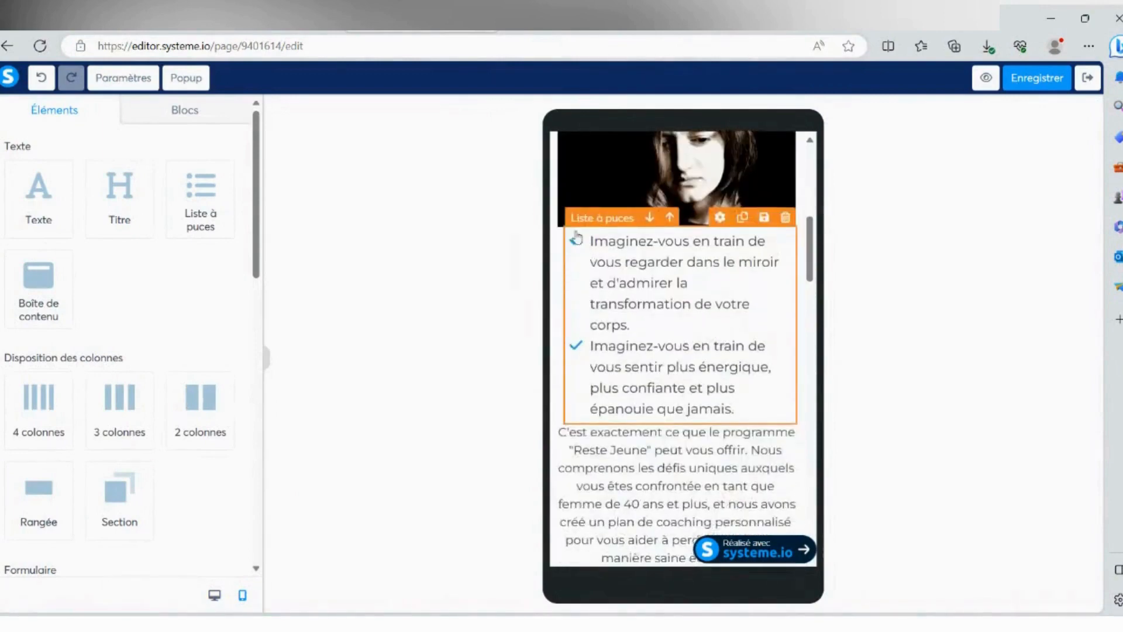
scroll(776, 362, "down", 2)
scroll(707, 335, "down", 5)
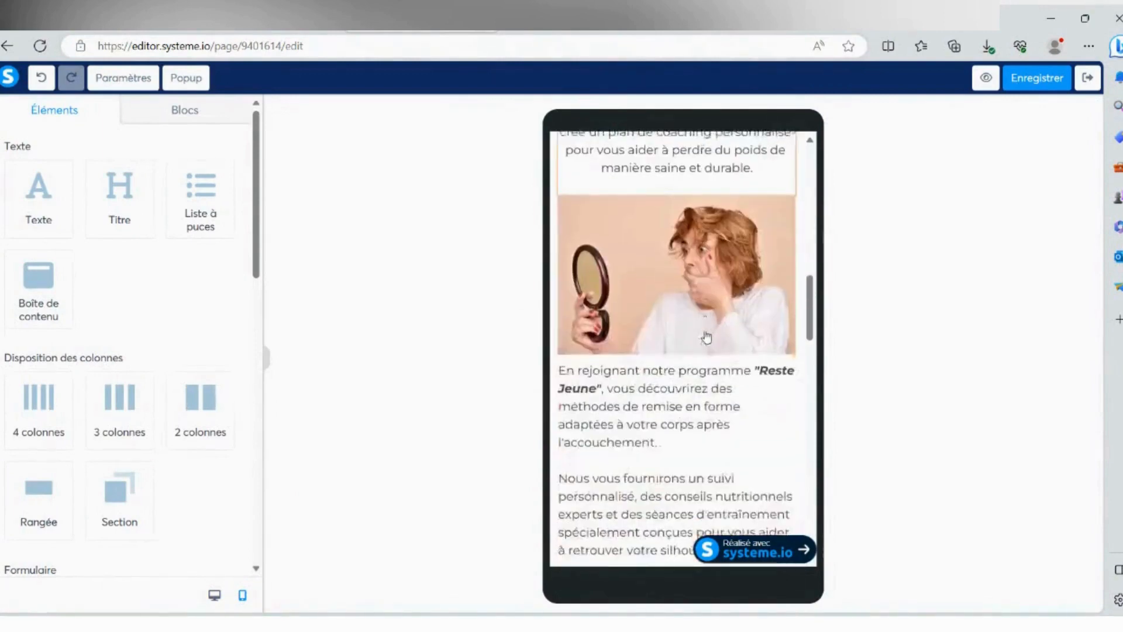
scroll(622, 335, "down", 3)
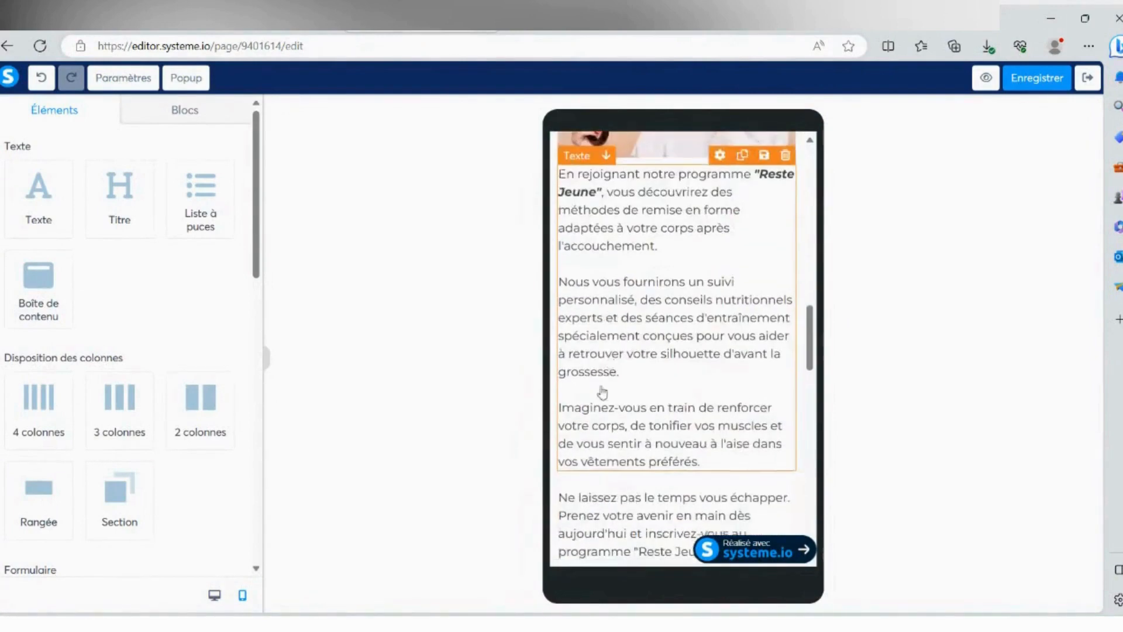
scroll(654, 383, "down", 9)
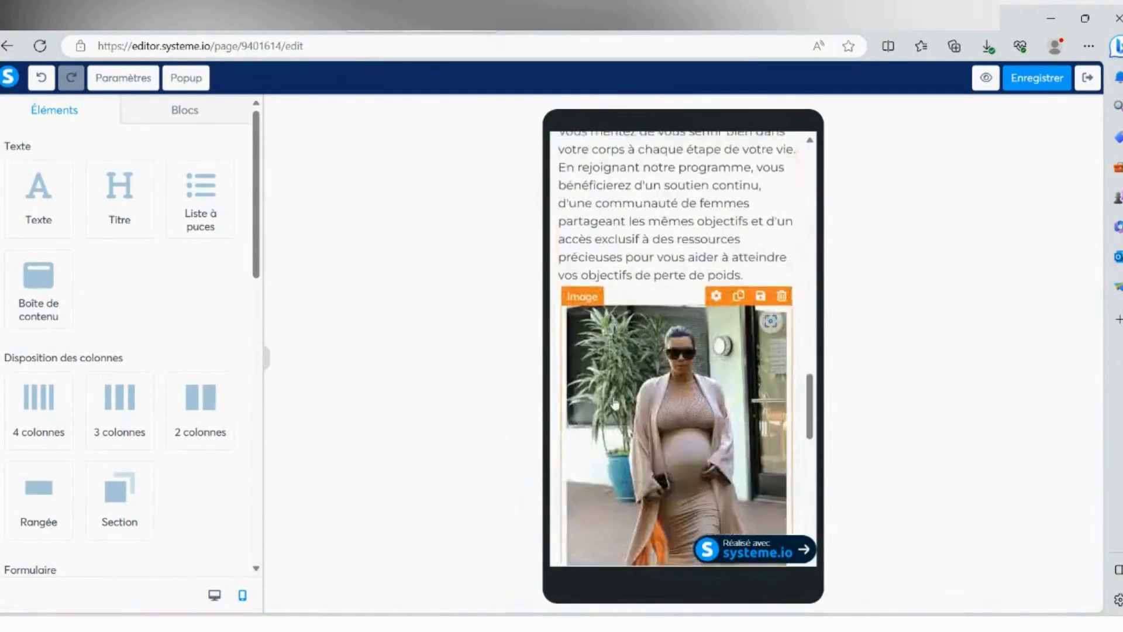
scroll(632, 396, "down", 8)
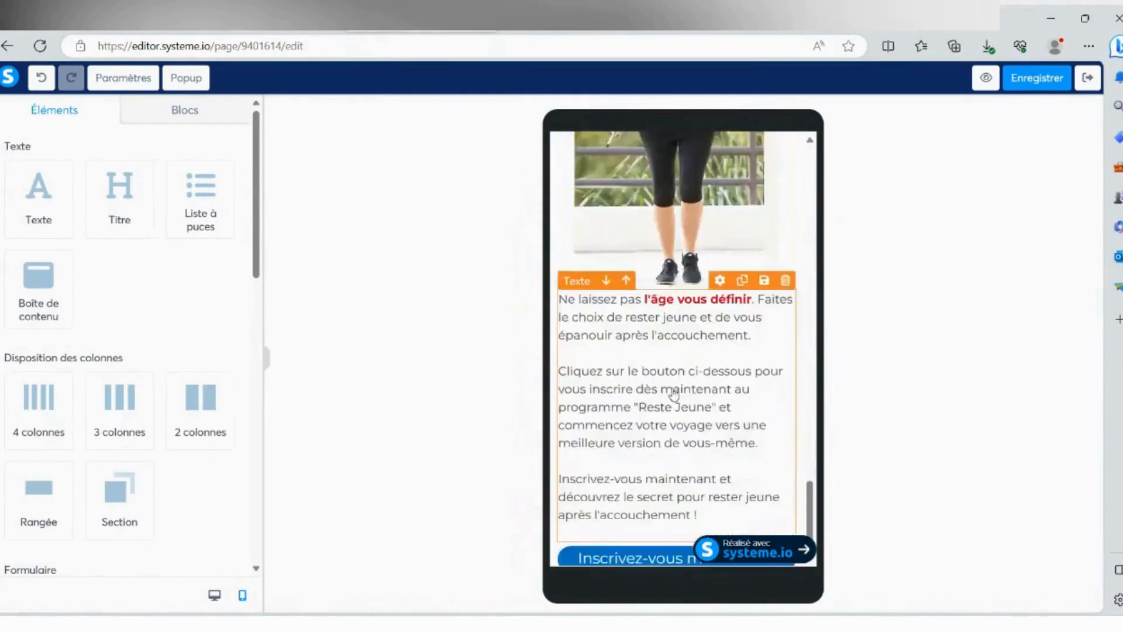
scroll(666, 389, "down", 1)
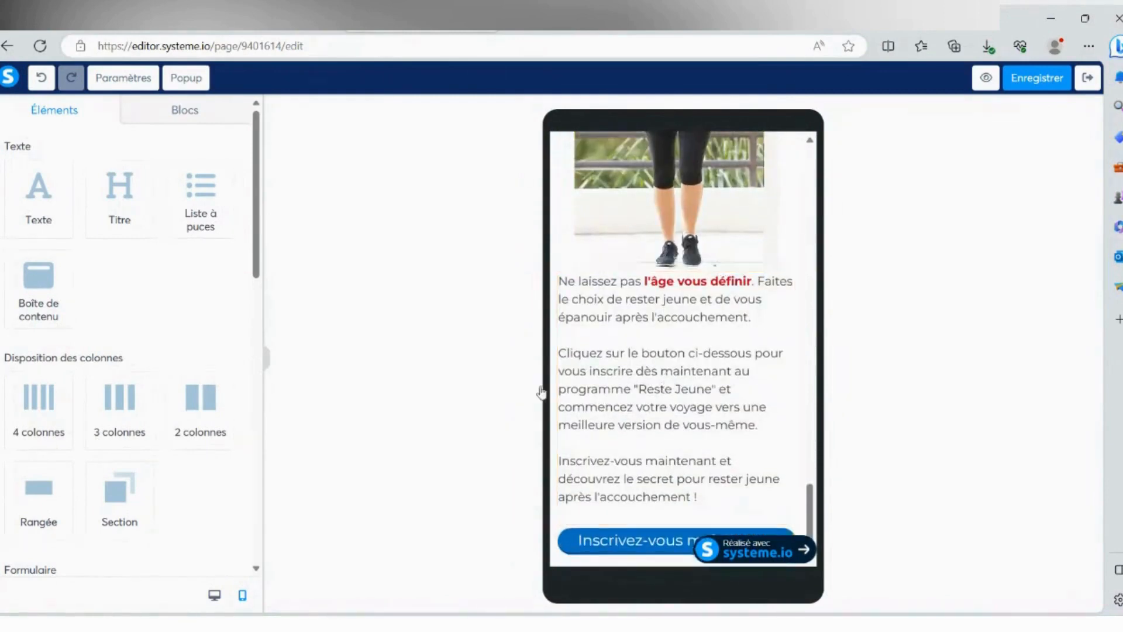
- Return to the desktop layout and left-align the paragraph beginning "C'est exactement ce que le programme" above the mirror image
left_click(215, 595)
scroll(527, 351, "up", 10)
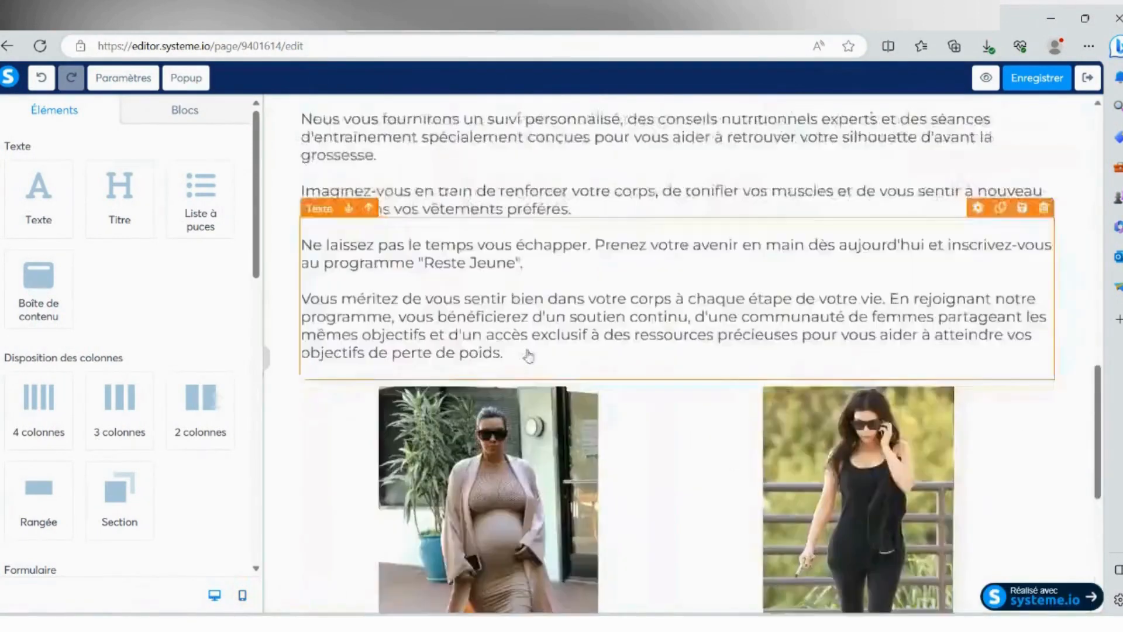
scroll(430, 404, "down", 3)
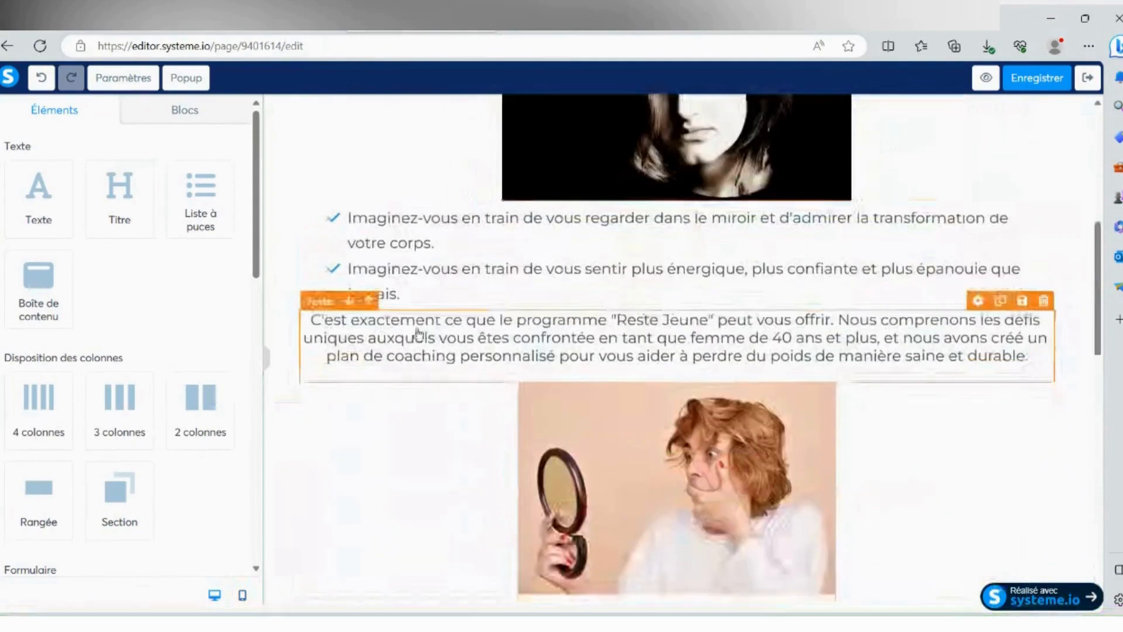
left_click(411, 324)
scroll(41, 292, "down", 7)
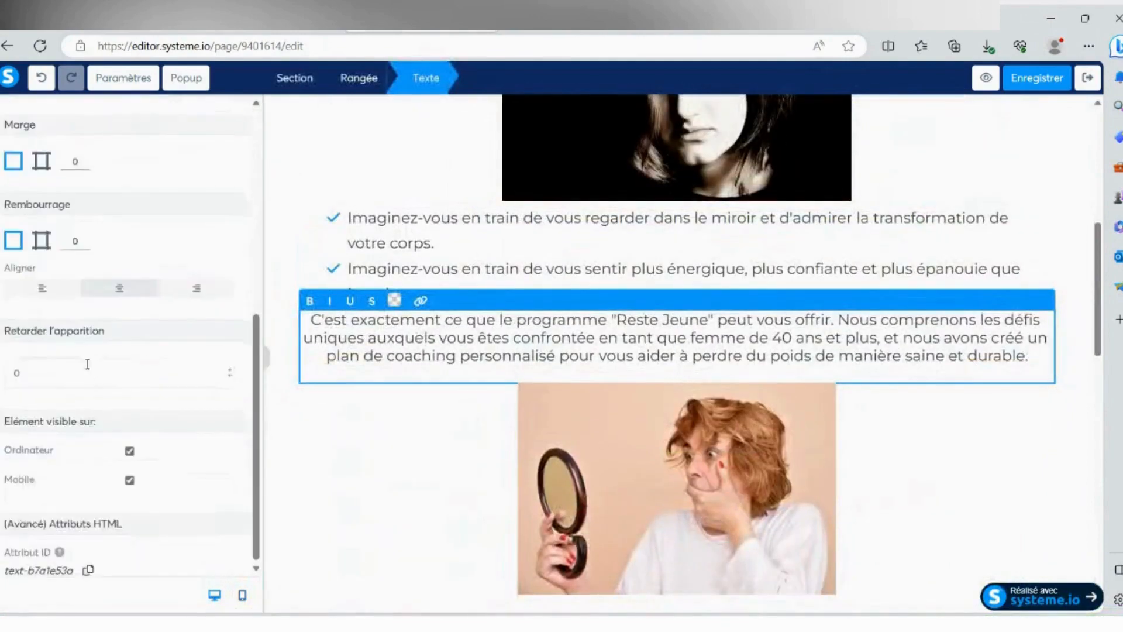
left_click(41, 293)
- Left-align the whole introductory text below the red headline and finish editing it
scroll(503, 310, "up", 7)
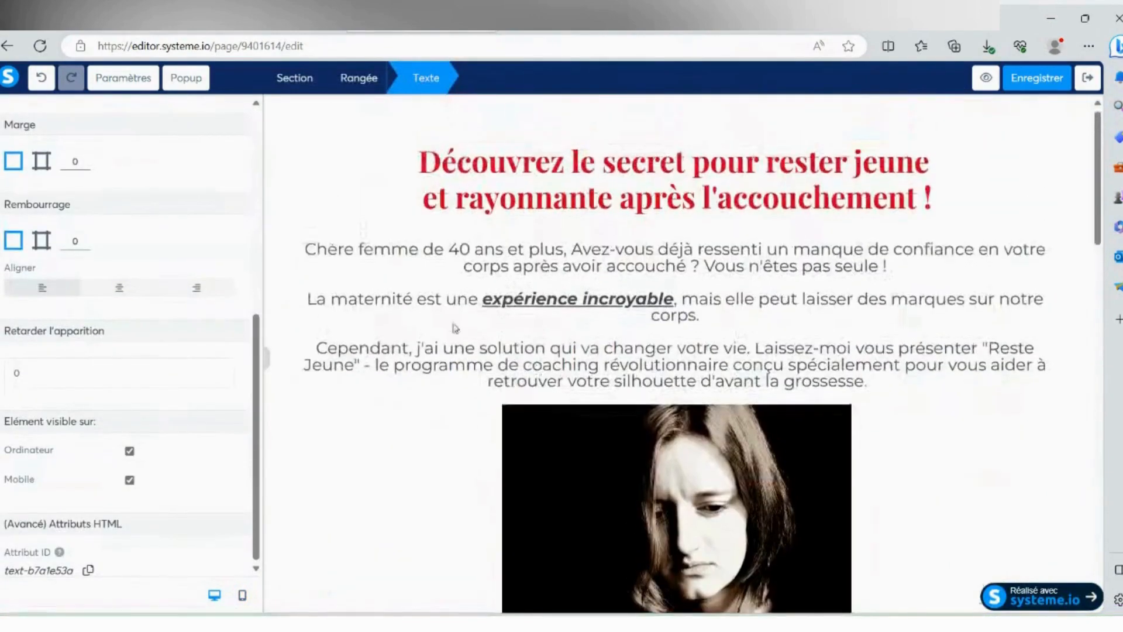
left_click(386, 304)
left_click(359, 283)
key("ctrl+a")
scroll(67, 350, "down", 7)
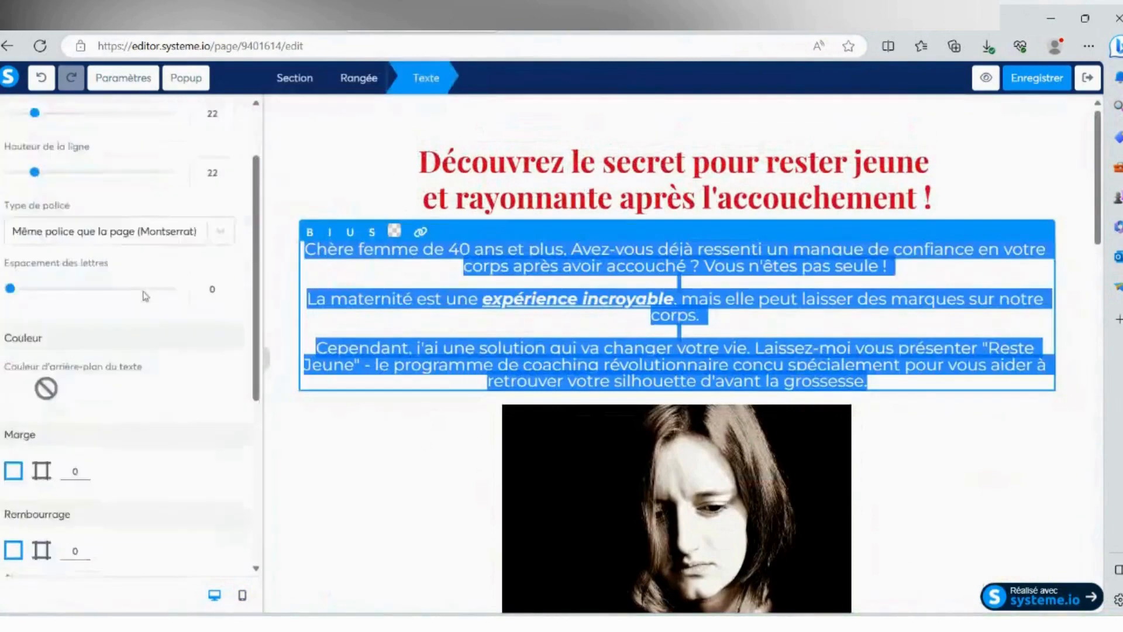
left_click(43, 288)
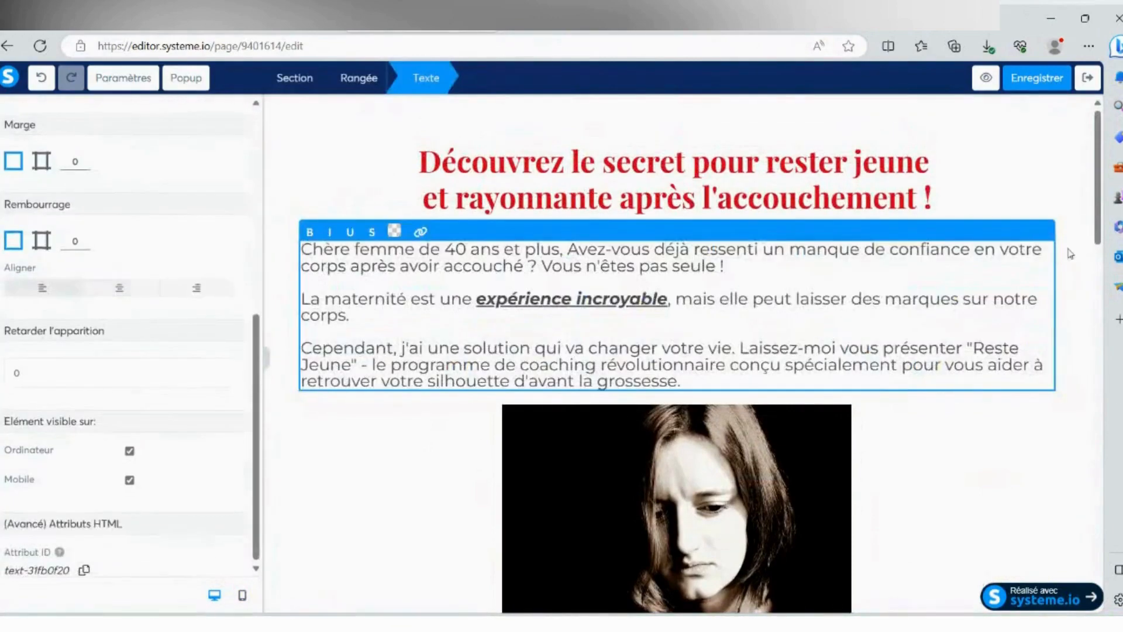
left_click(1071, 252)
- Check the text alignment down the page in the desktop layout and throughout the mobile layout
scroll(916, 260, "down", 15)
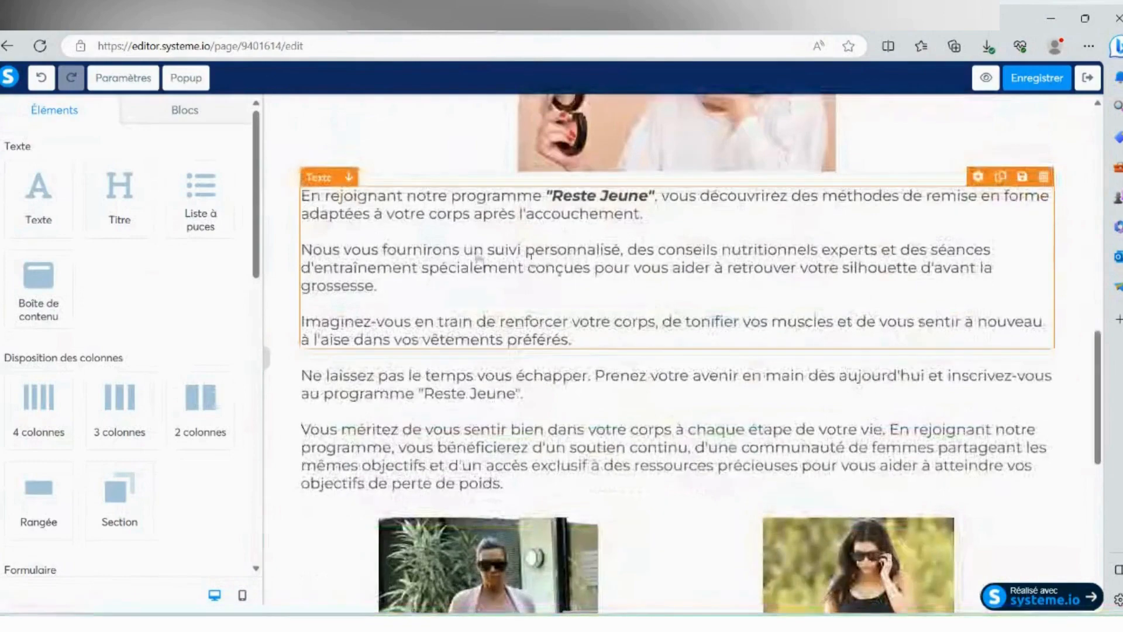
scroll(678, 351, "down", 4)
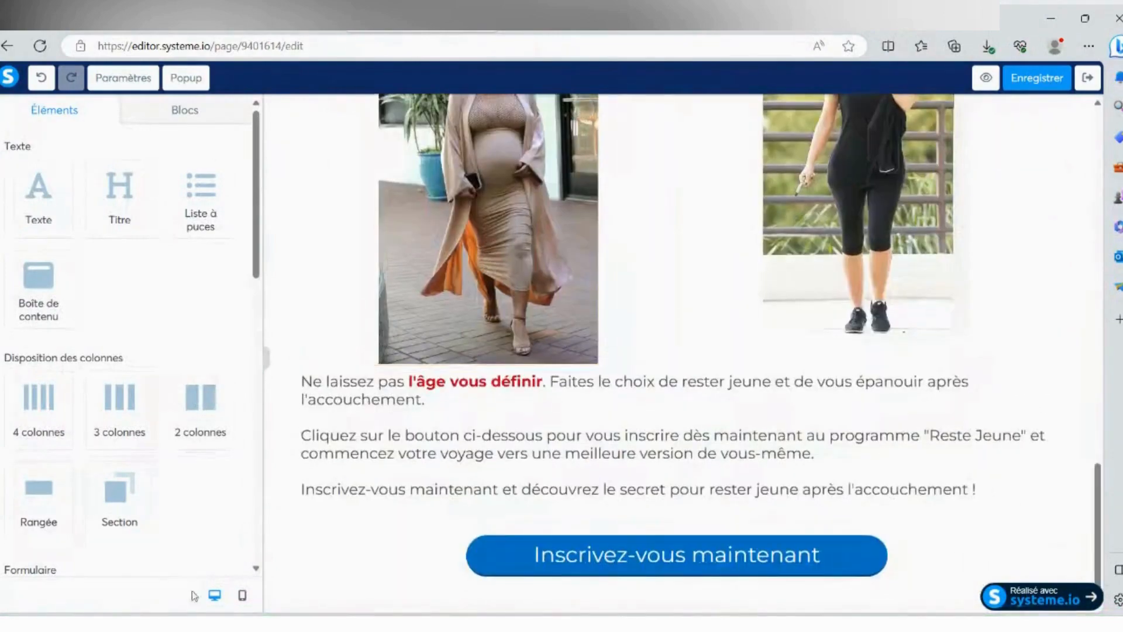
left_click(242, 595)
scroll(720, 292, "up", 10)
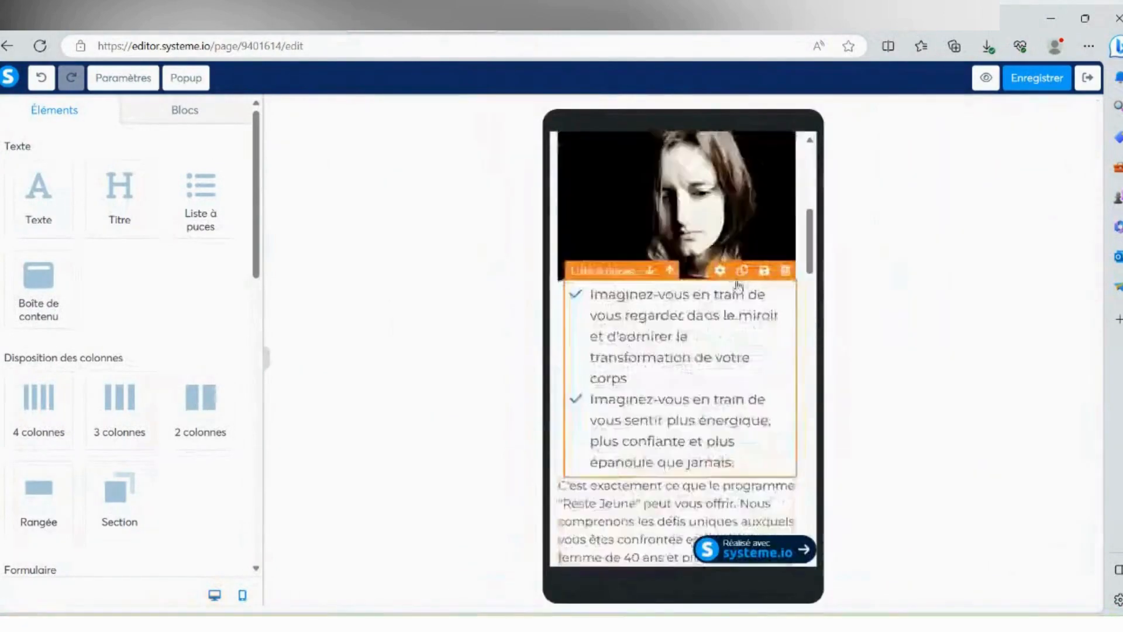
scroll(771, 261, "up", 3)
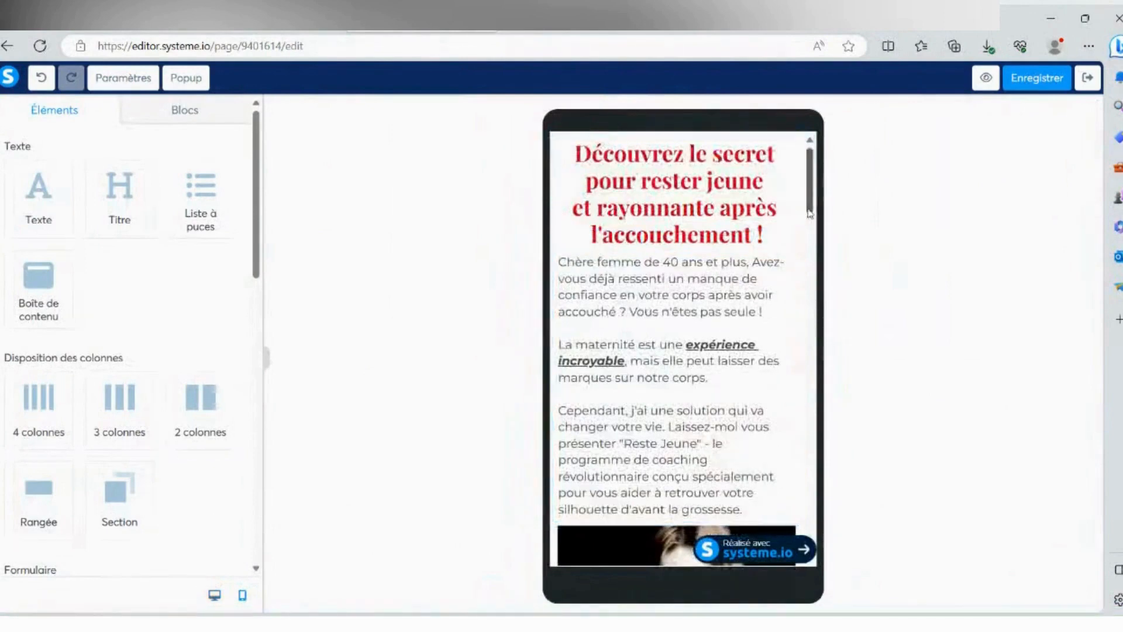
scroll(810, 214, "down", 10)
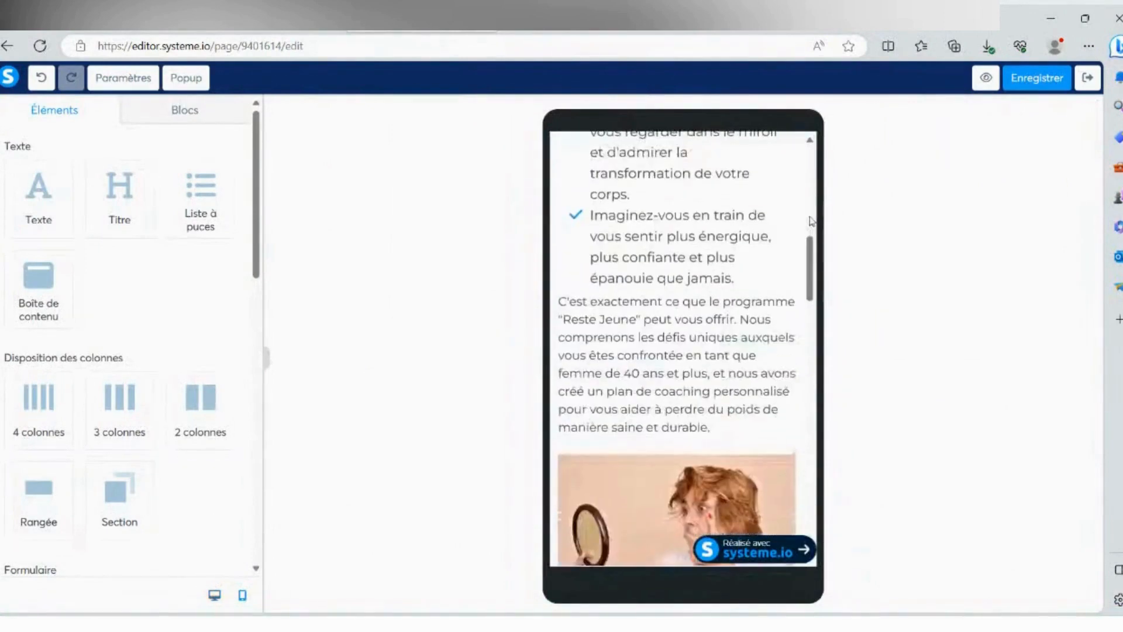
scroll(811, 220, "down", 8)
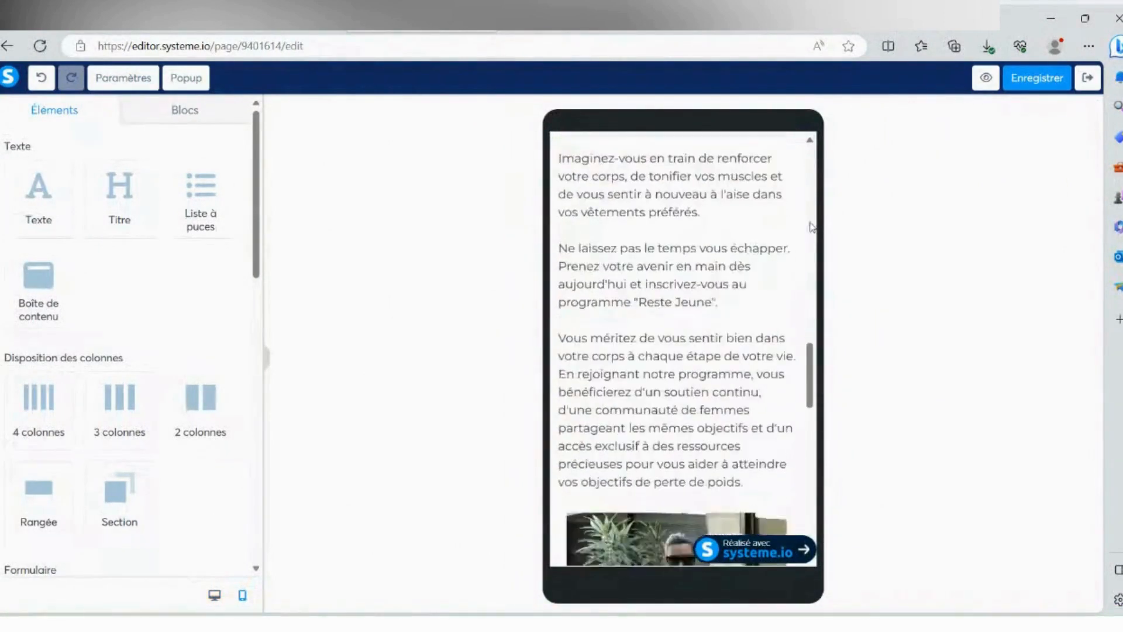
scroll(812, 227, "down", 10)
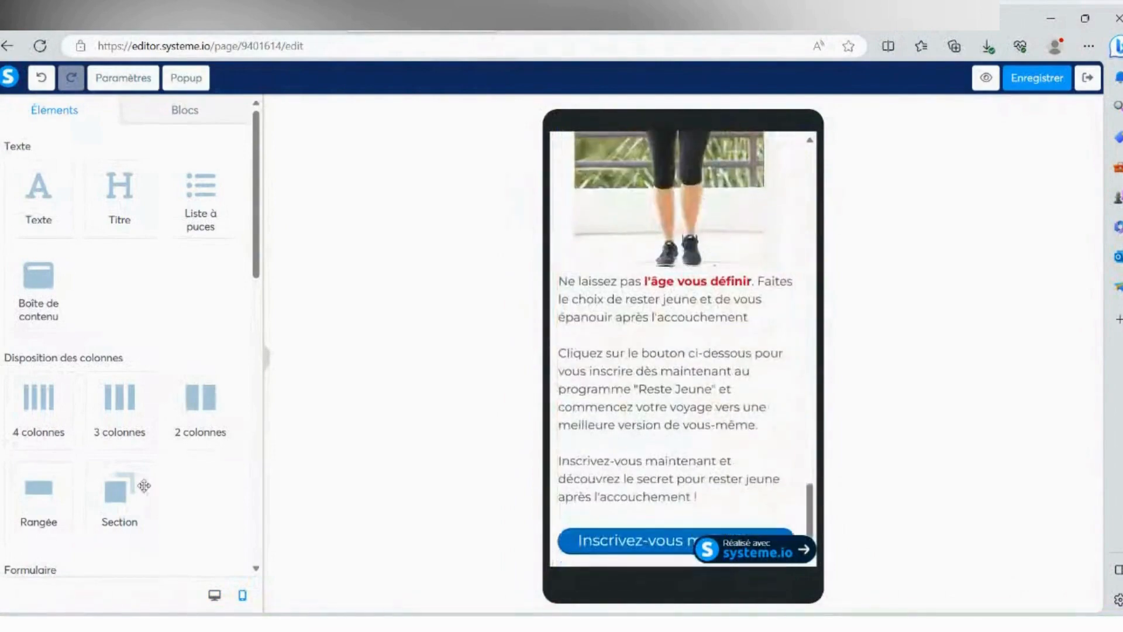
- Return to the desktop layout and save the sales page
left_click(215, 595)
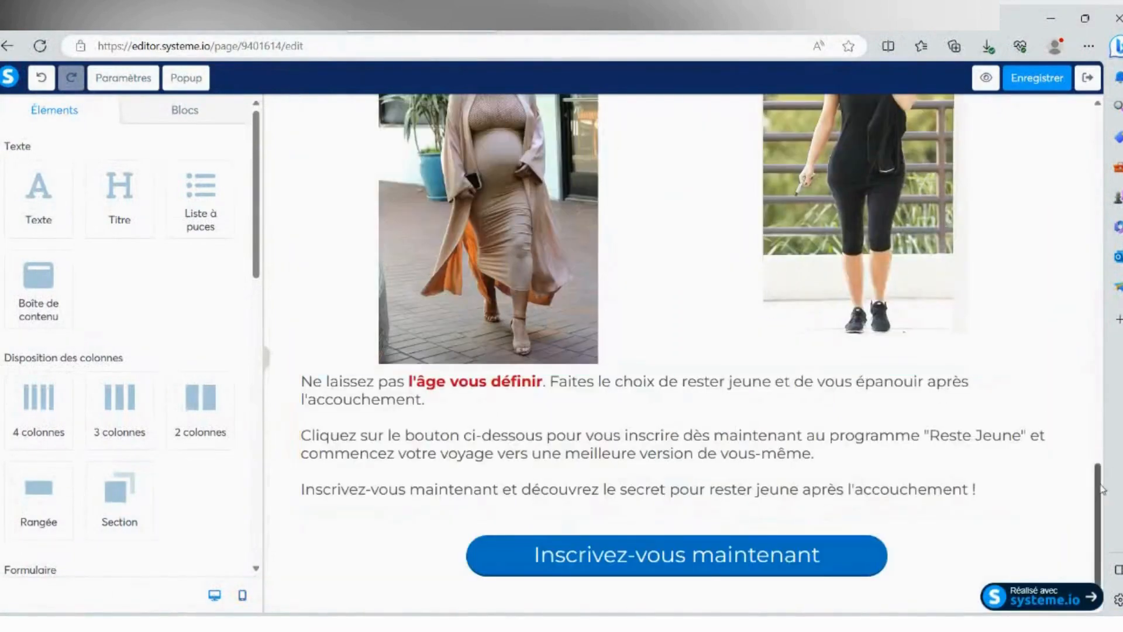
left_click_drag(1098, 489, 1102, 133)
left_click(1036, 77)
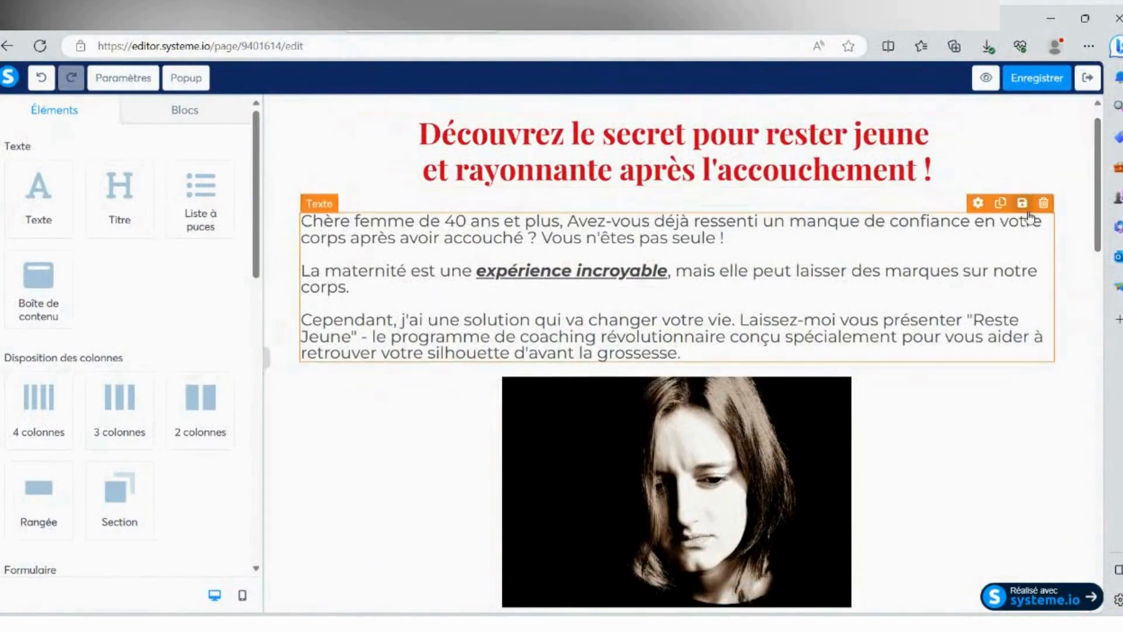
- Open the settings of the "Inscrivez-vous maintenant" button at the end of the page
scroll(1068, 494, "down", 15)
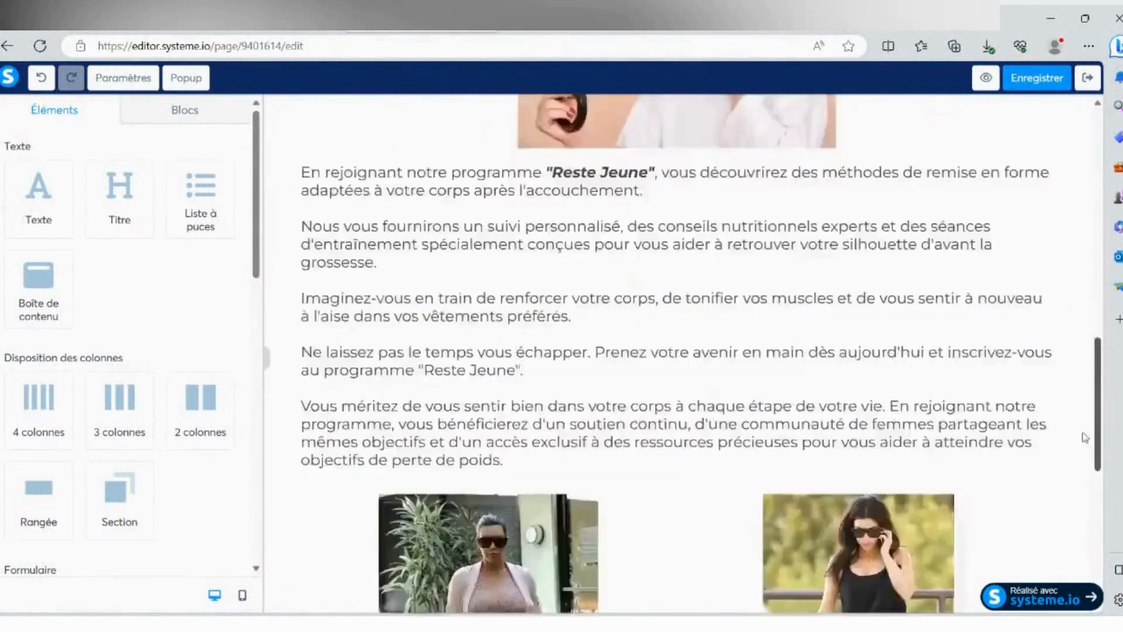
scroll(747, 427, "down", 1)
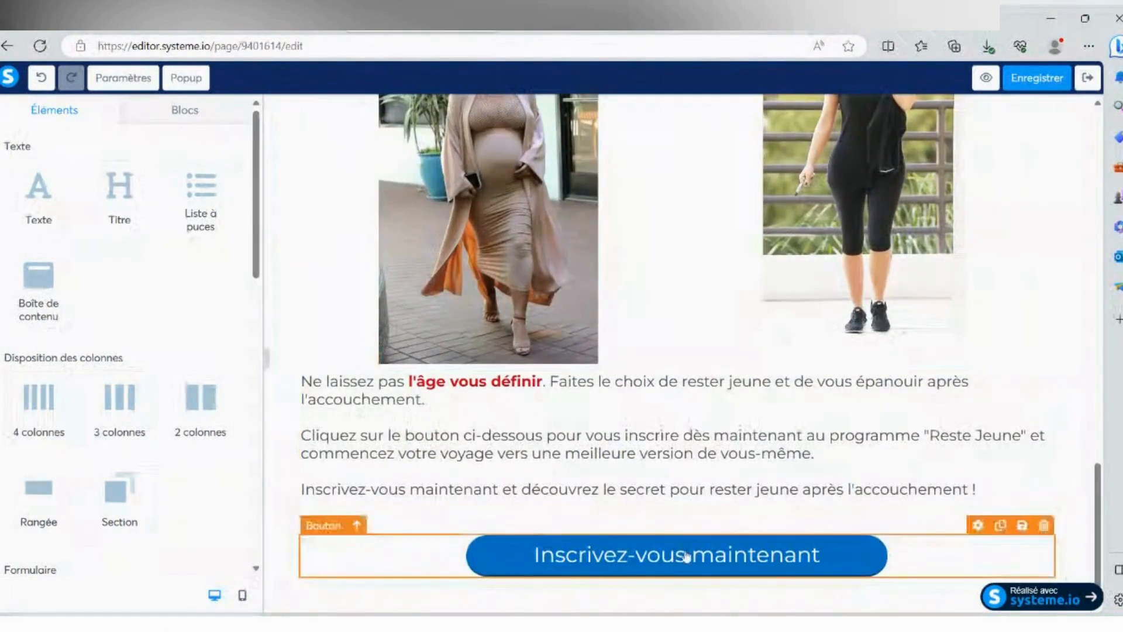
left_click(684, 556)
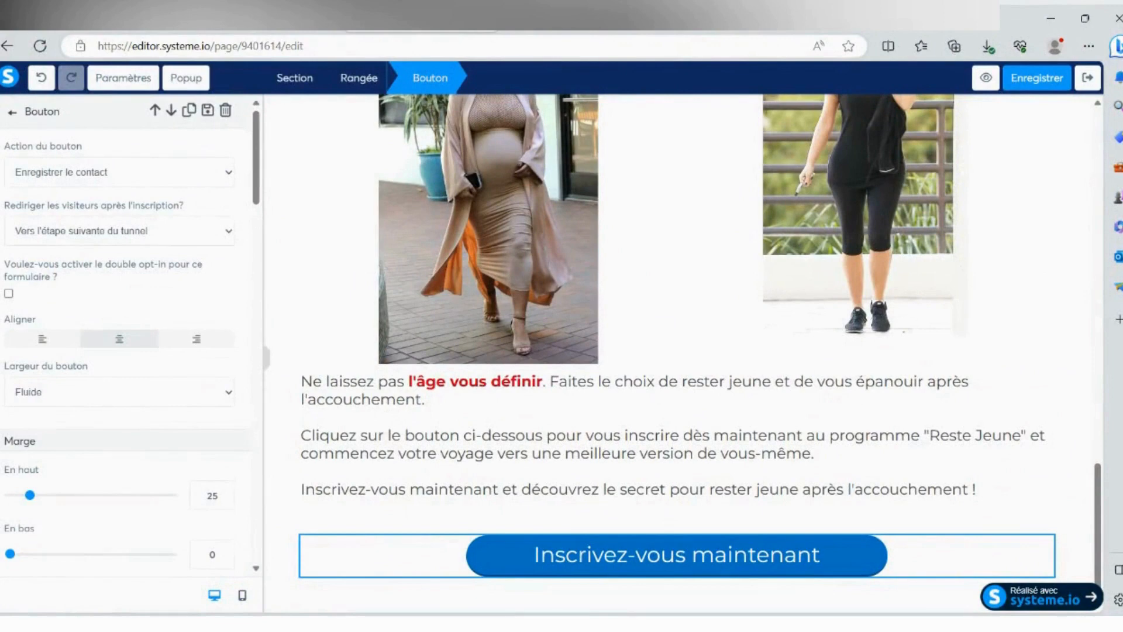
- Set the "Inscrivez-vous maintenant" button's action to "Vers l'étape suivante du tunnel" and save the sales page
left_click(92, 236)
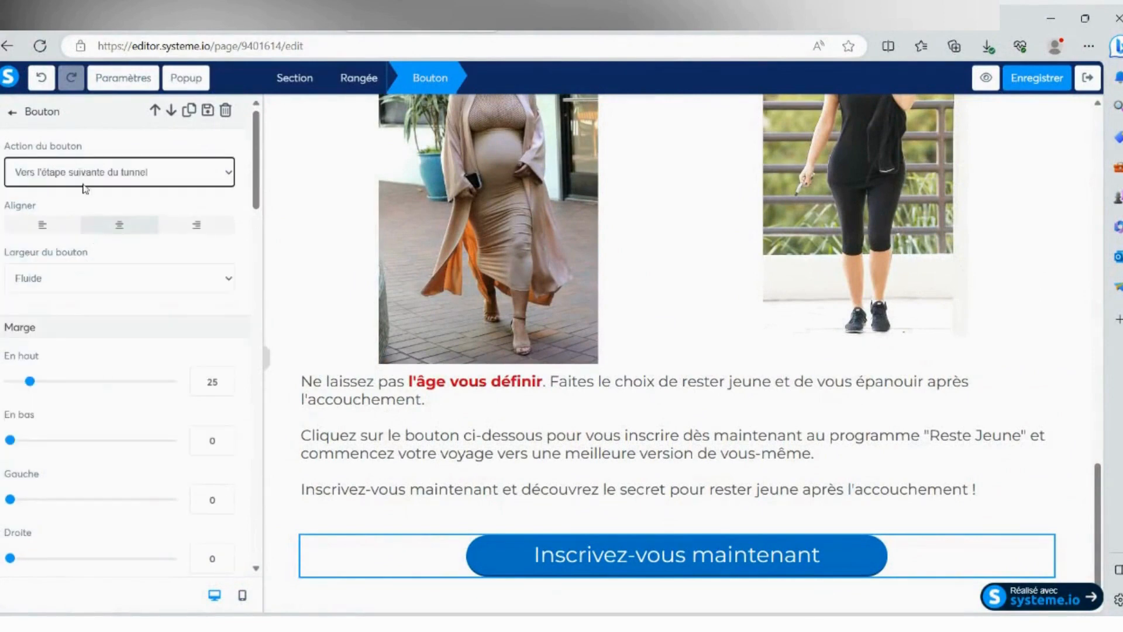
left_click(1032, 79)
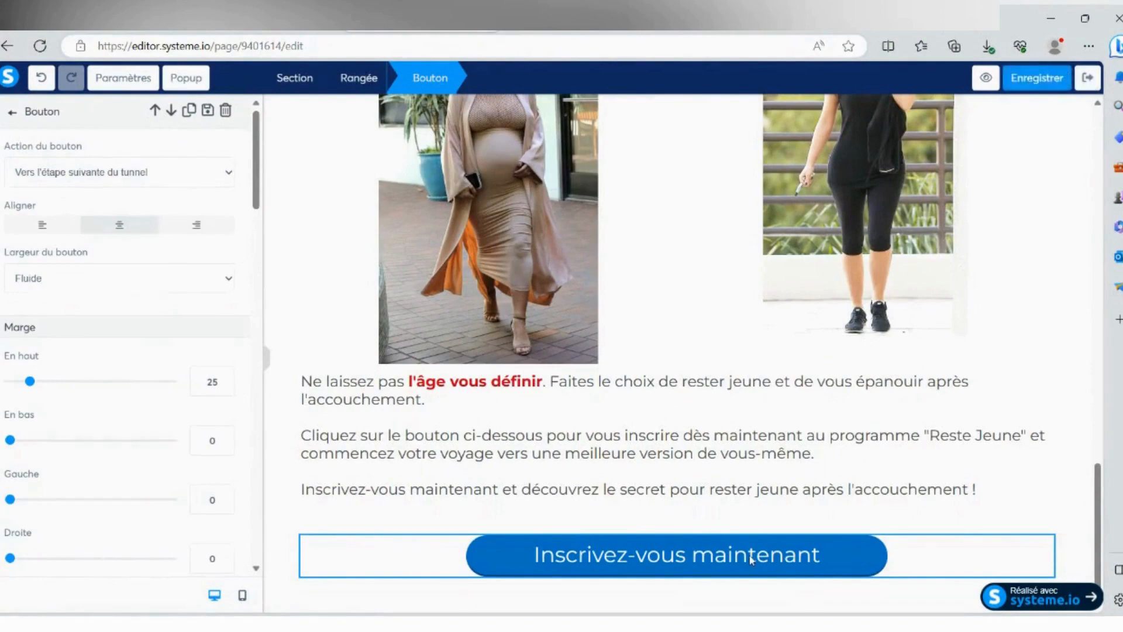
- Preview the sales page and test where the "Inscrivez-vous maintenant" button leads
left_click(986, 78)
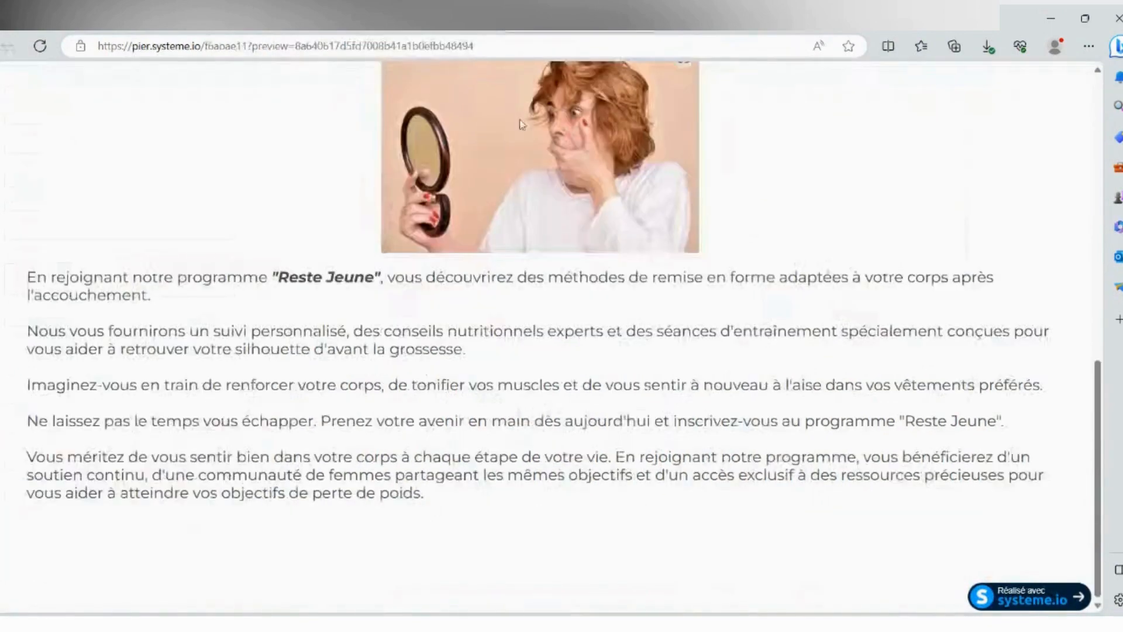
scroll(329, 185, "down", 20)
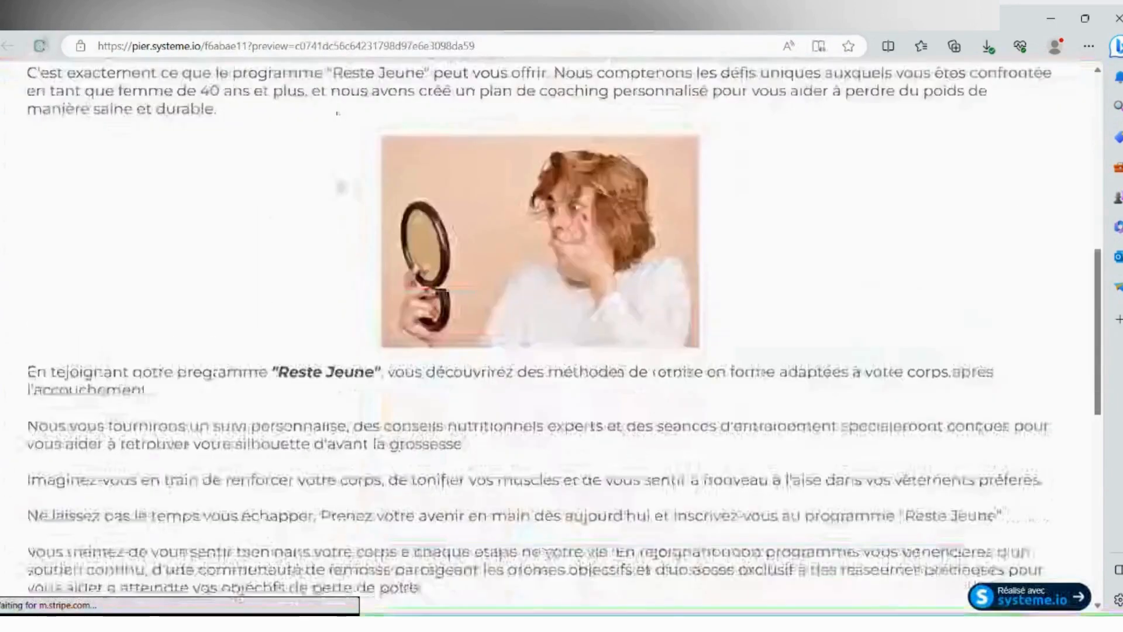
left_click(553, 556)
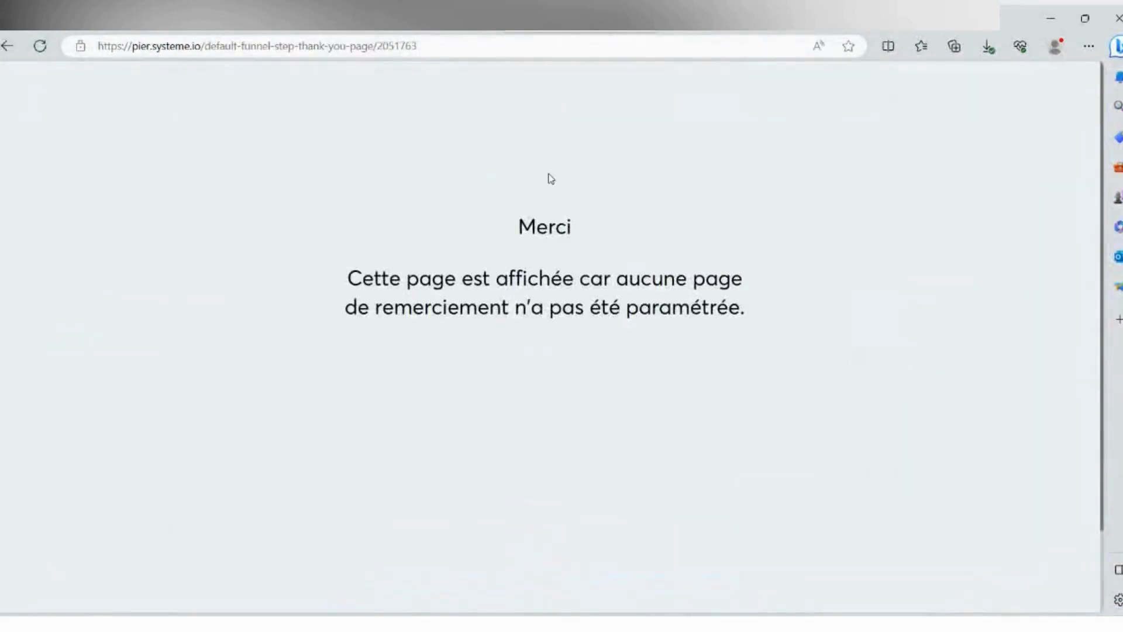
left_click_drag(521, 227, 765, 309)
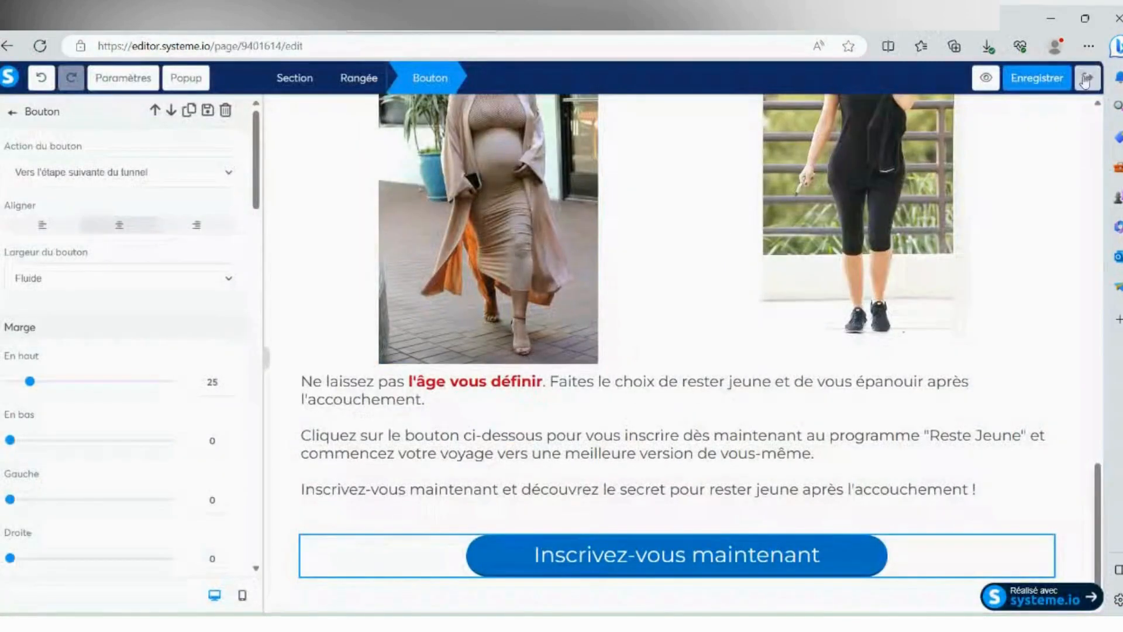
- Leave the page editor and apply the blue "Nom du produit" template to the funnel's "Bon de commande" step
left_click(1087, 79)
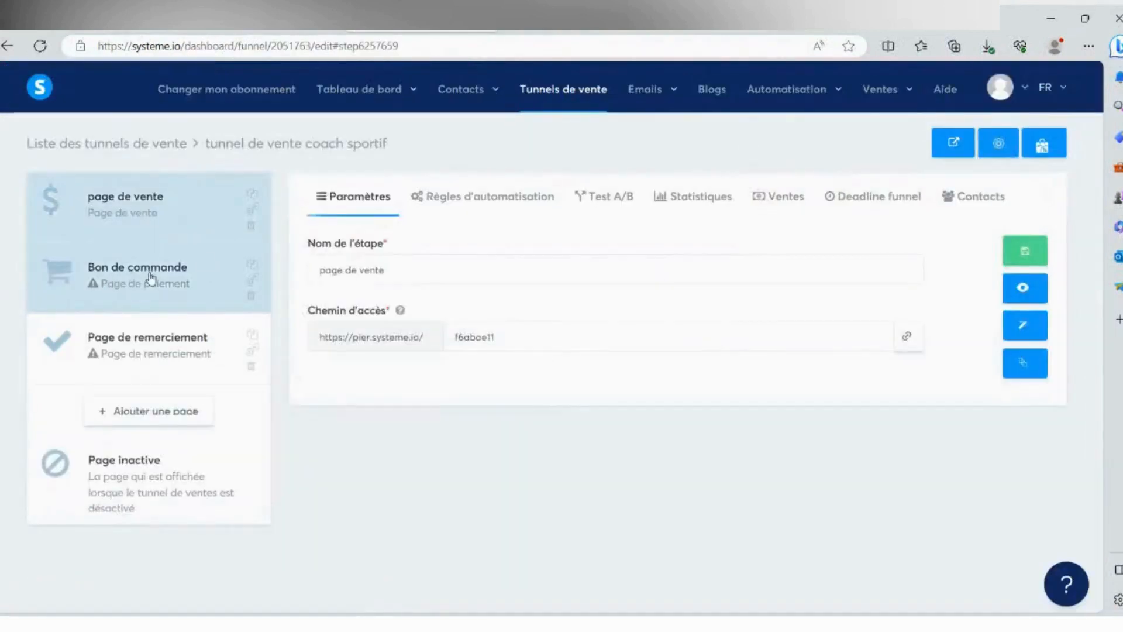
left_click(153, 282)
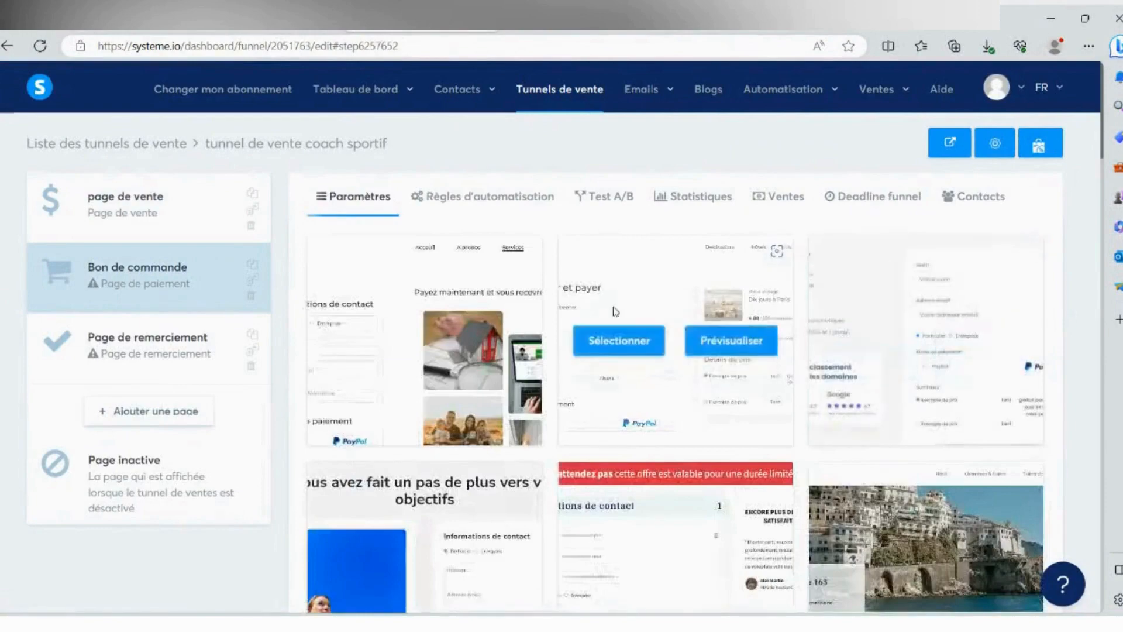
scroll(617, 310, "down", 5)
scroll(627, 301, "down", 8)
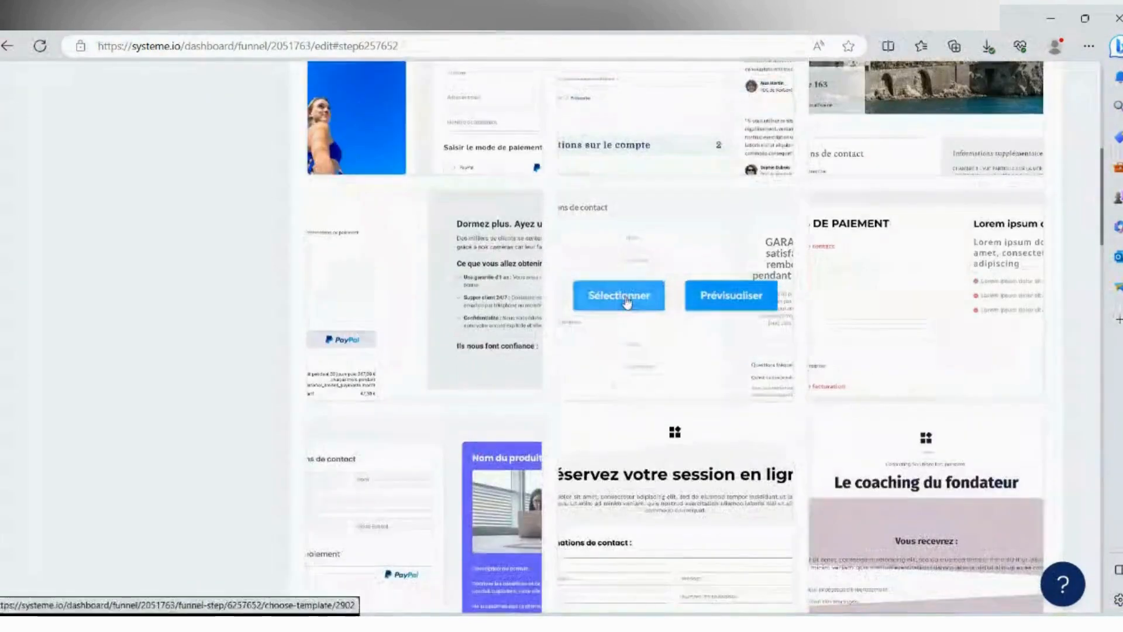
scroll(629, 298, "down", 3)
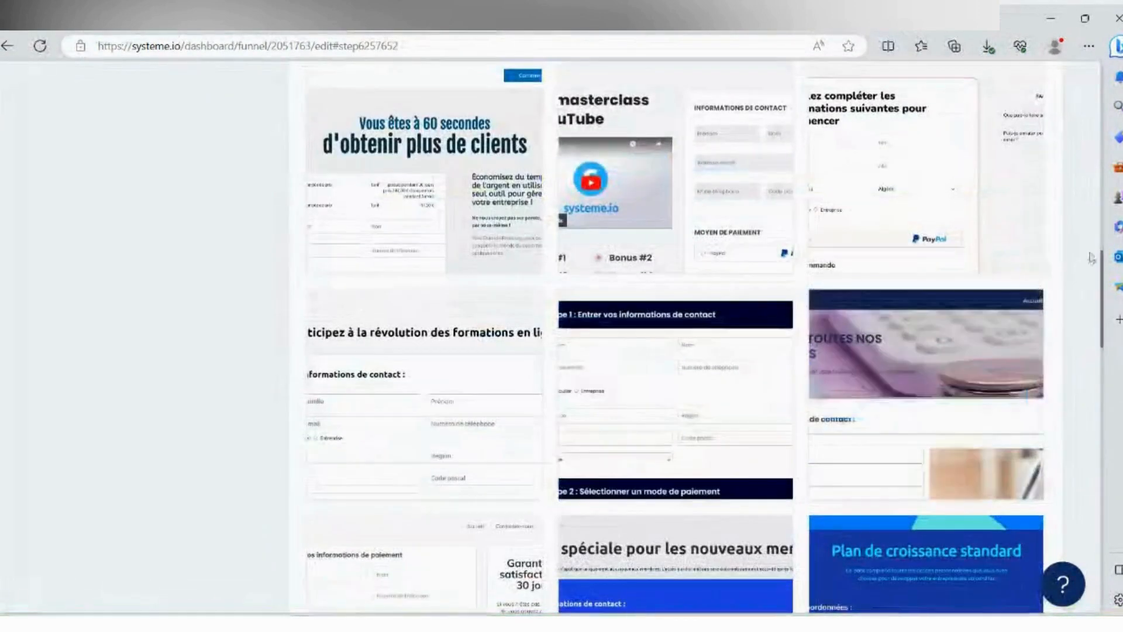
scroll(1103, 274, "down", 1)
scroll(1102, 273, "down", 14)
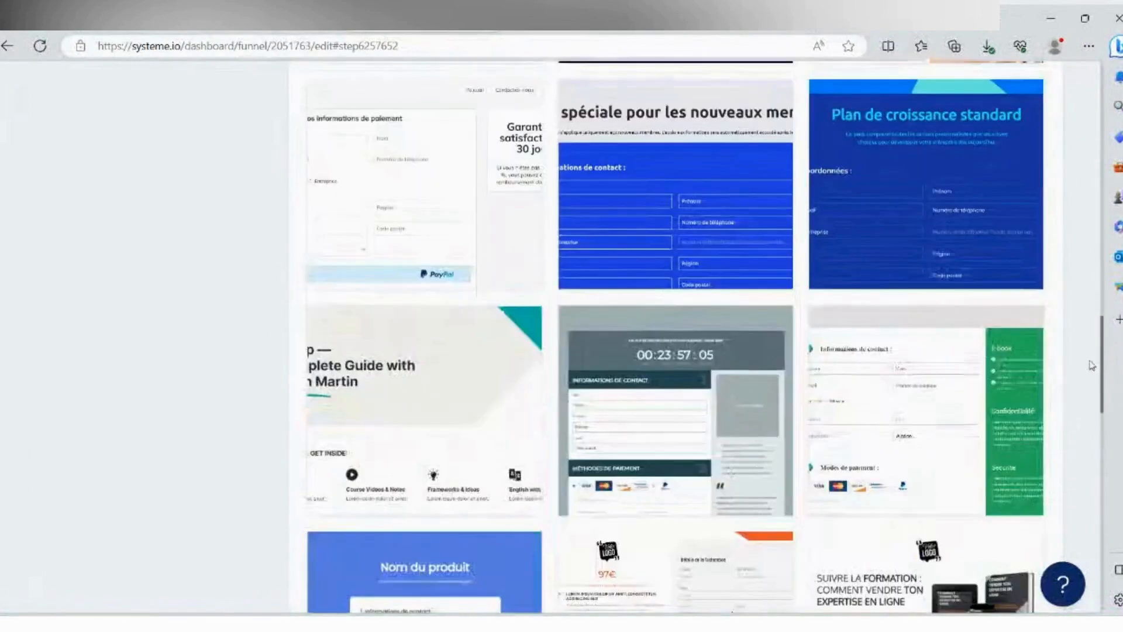
scroll(560, 306, "down", 3)
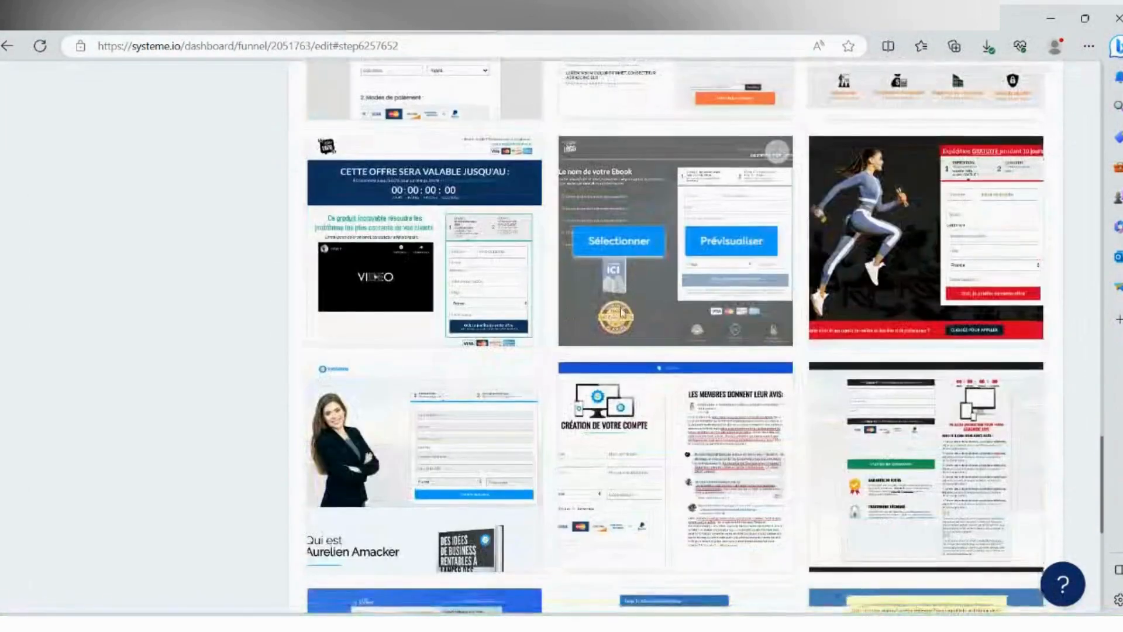
scroll(759, 306, "down", 6)
scroll(759, 306, "down", 2)
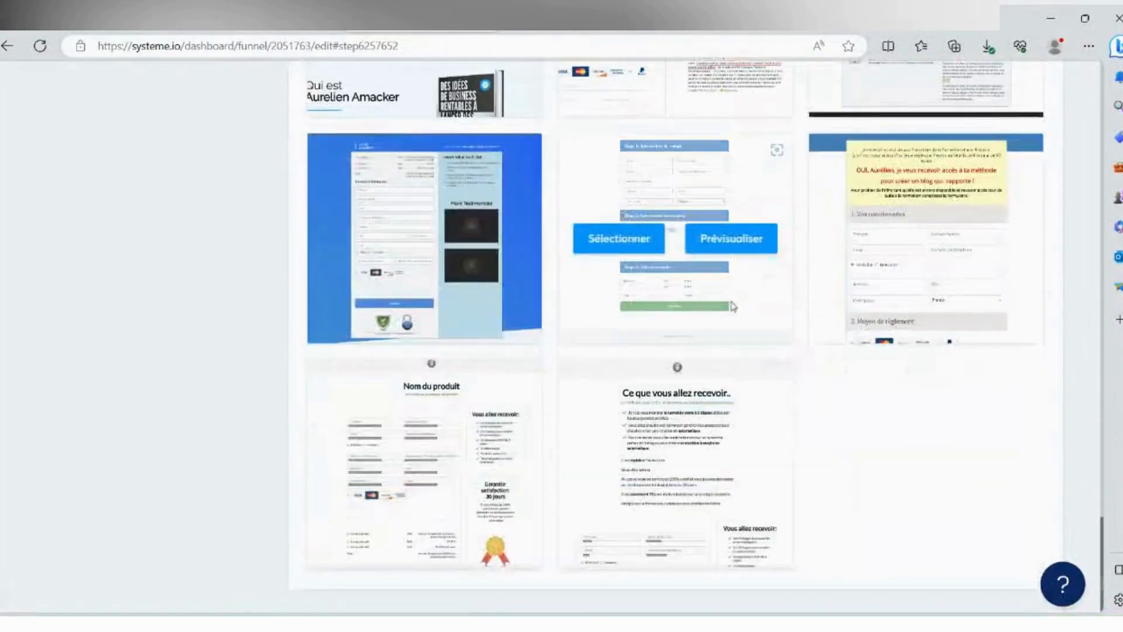
scroll(469, 394, "up", 6)
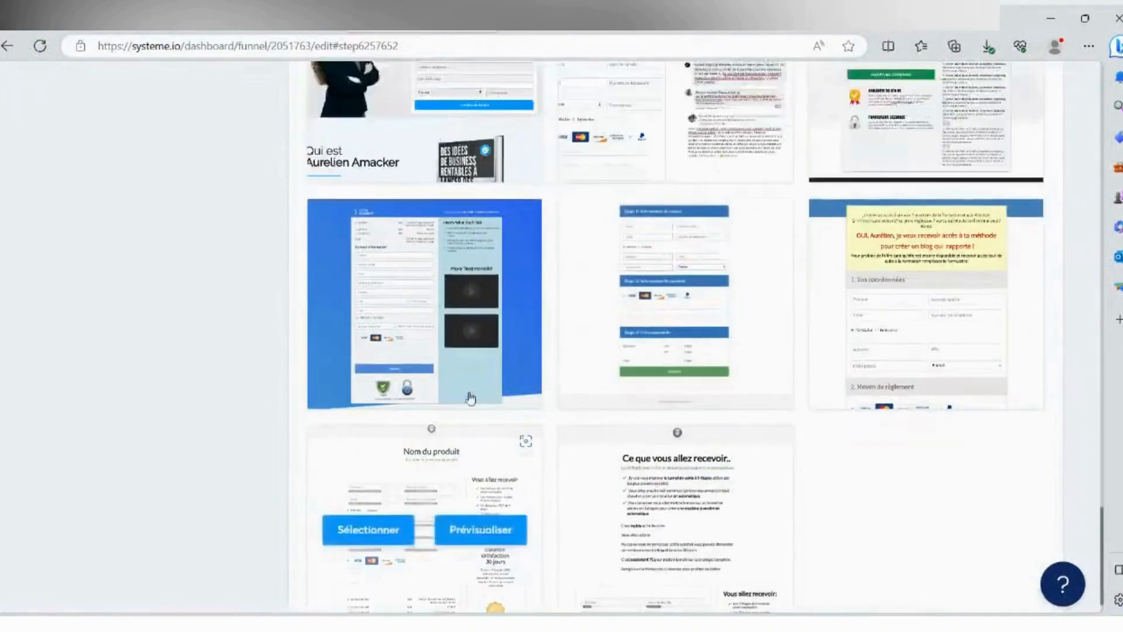
scroll(472, 396, "up", 7)
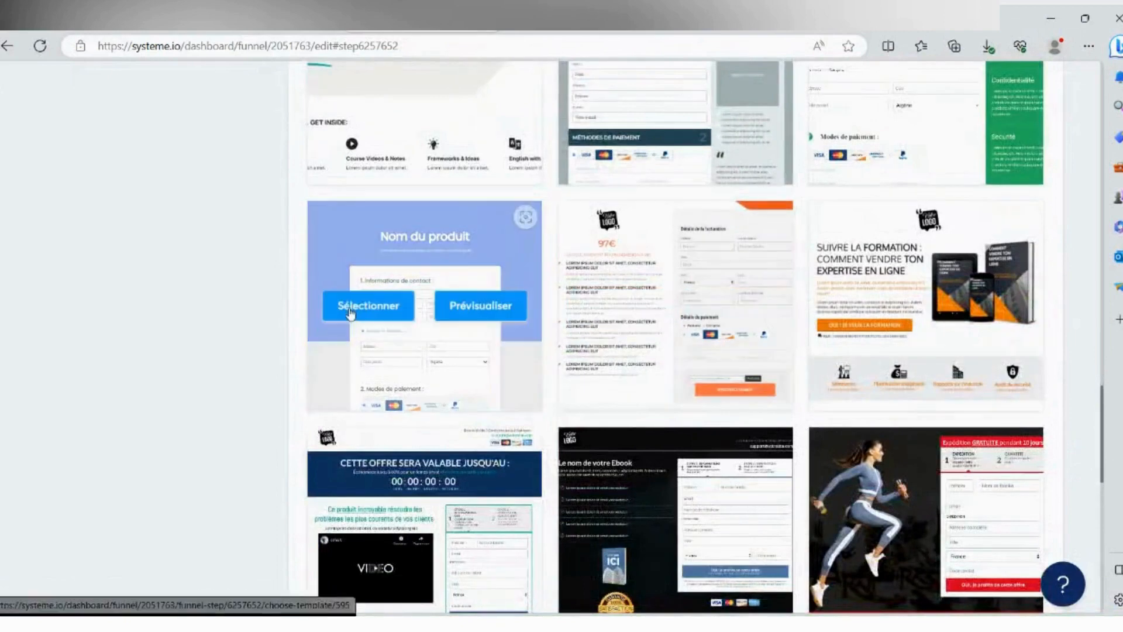
left_click(360, 314)
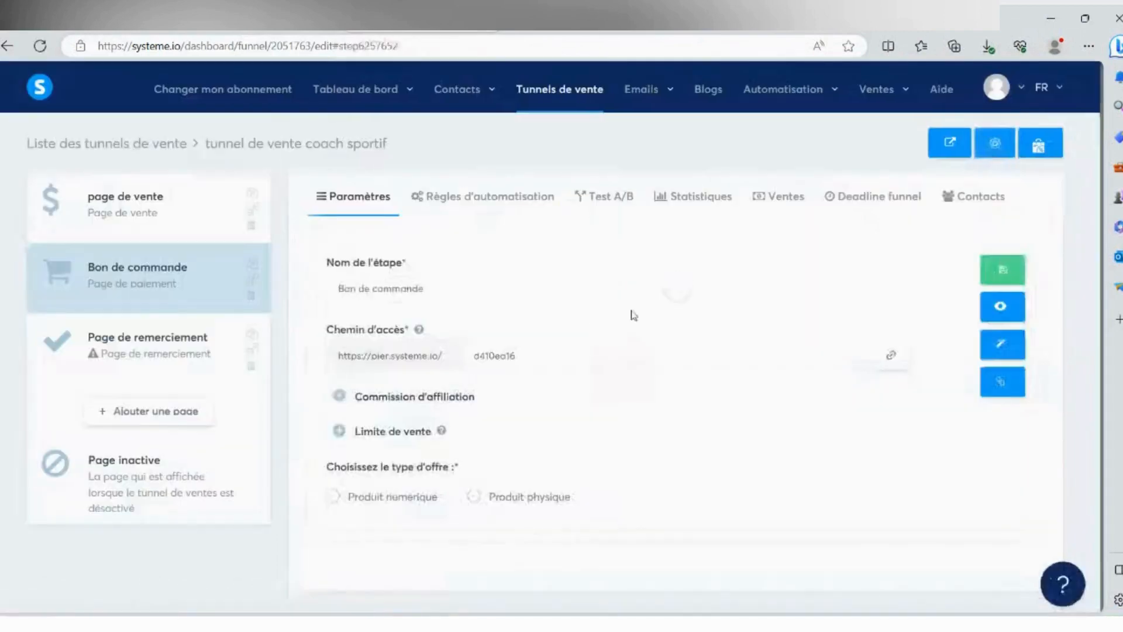
- Open the order form page for editing and replace its "Nom du produit" title with "Reste Jeune" copied from the ChatGPT text
left_click(1005, 344)
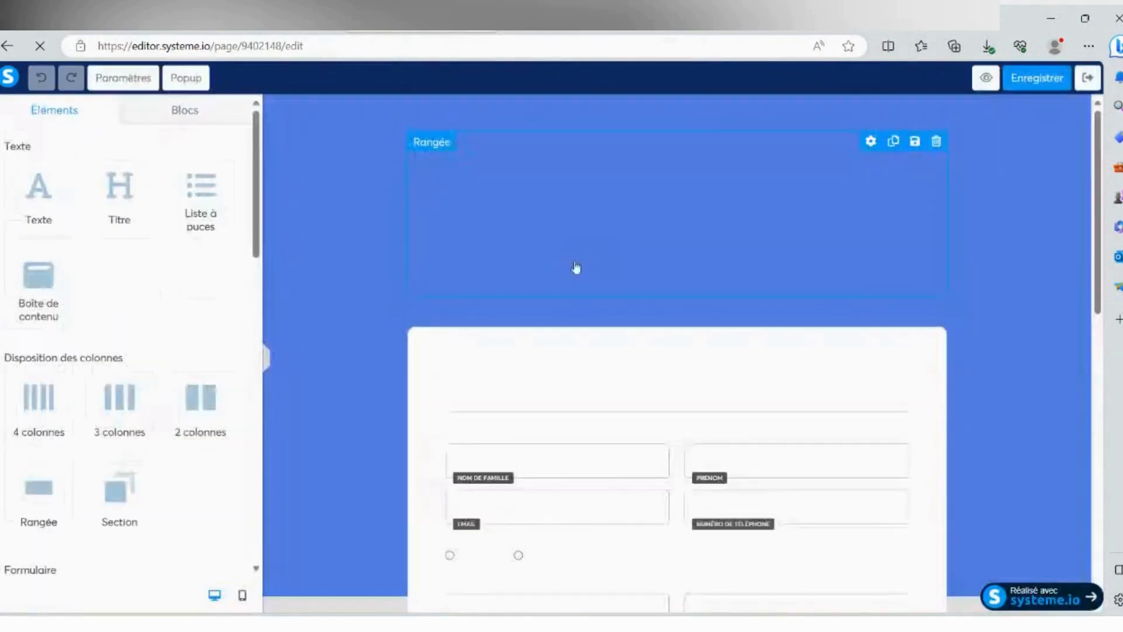
left_click(612, 227)
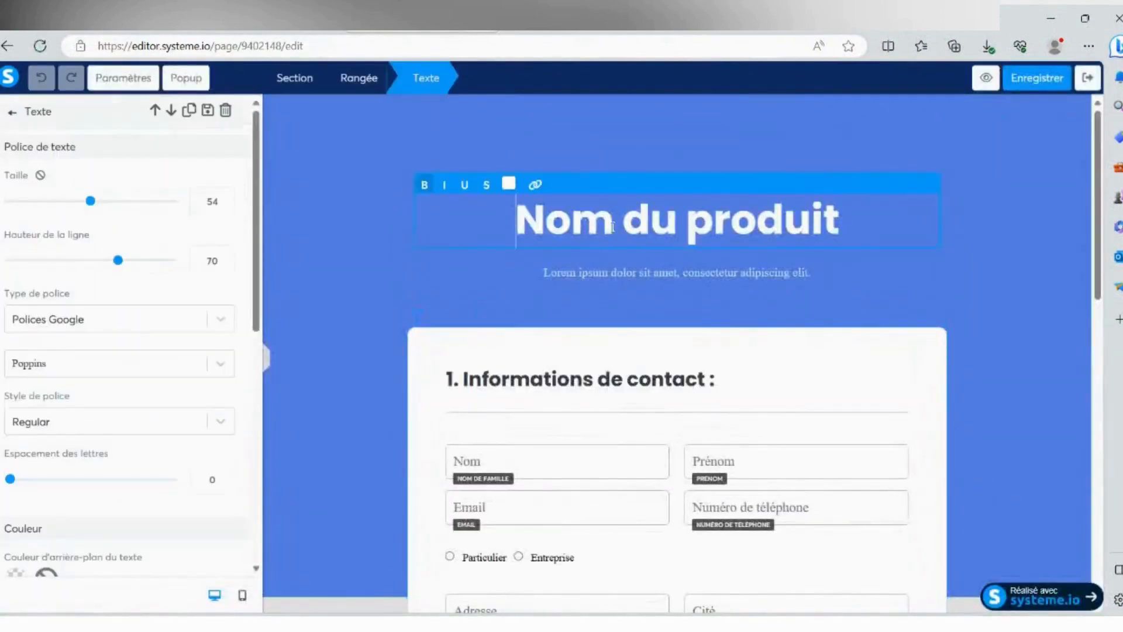
triple_click(612, 227)
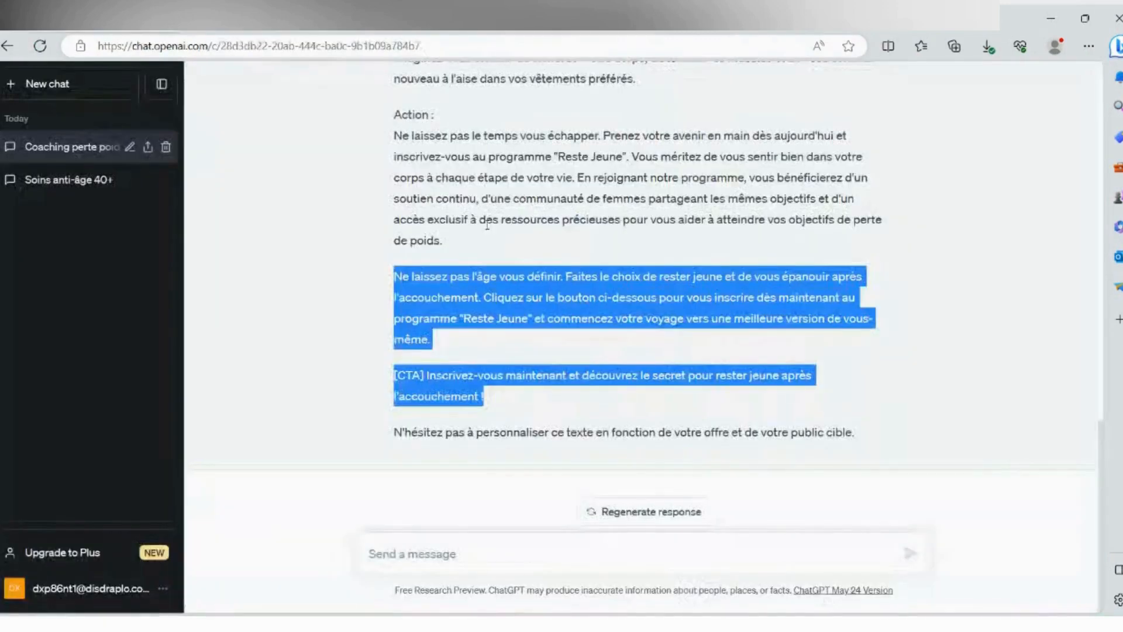
left_click_drag(464, 320, 531, 321)
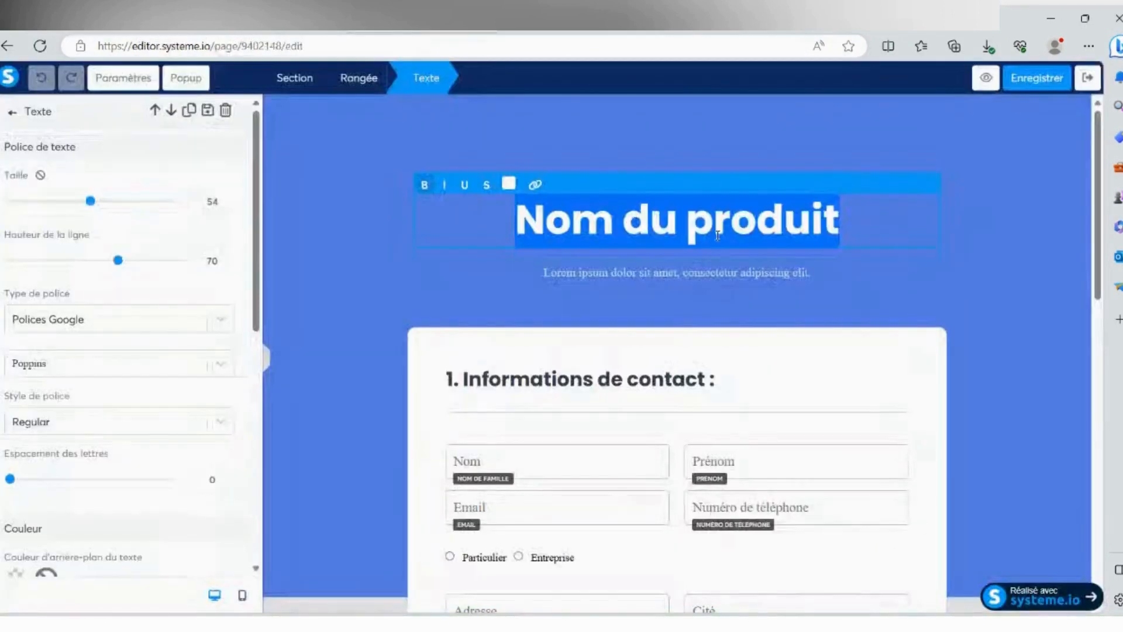
type("Reste Jeune")
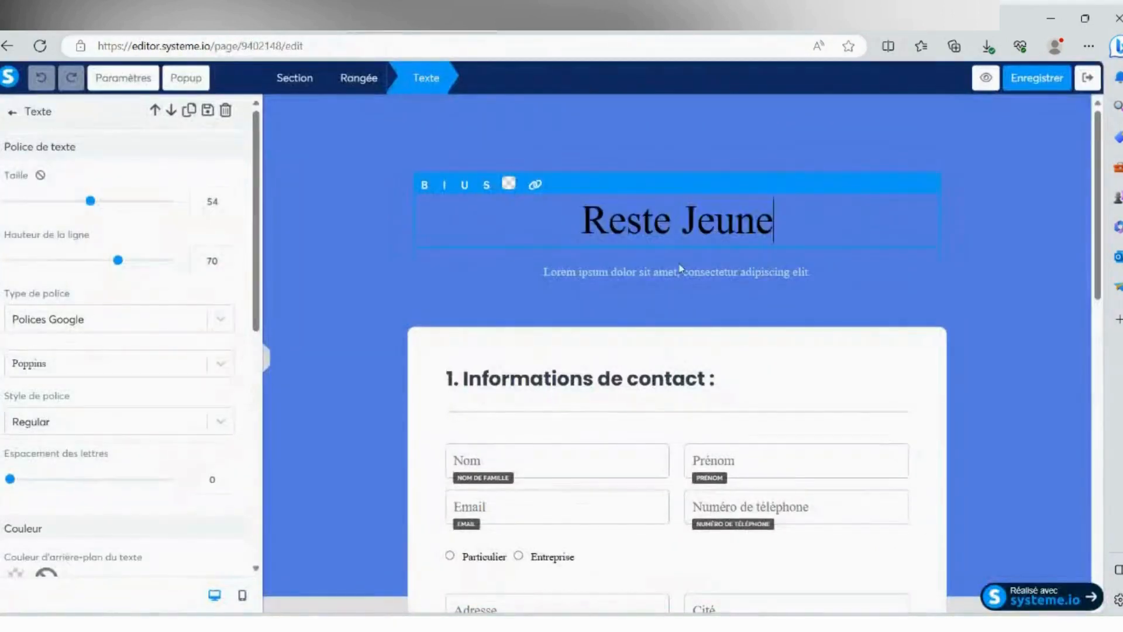
- Delete the "Lorem ipsum" subtitle below the "Reste Jeune" title
left_click(642, 280)
left_click(730, 272)
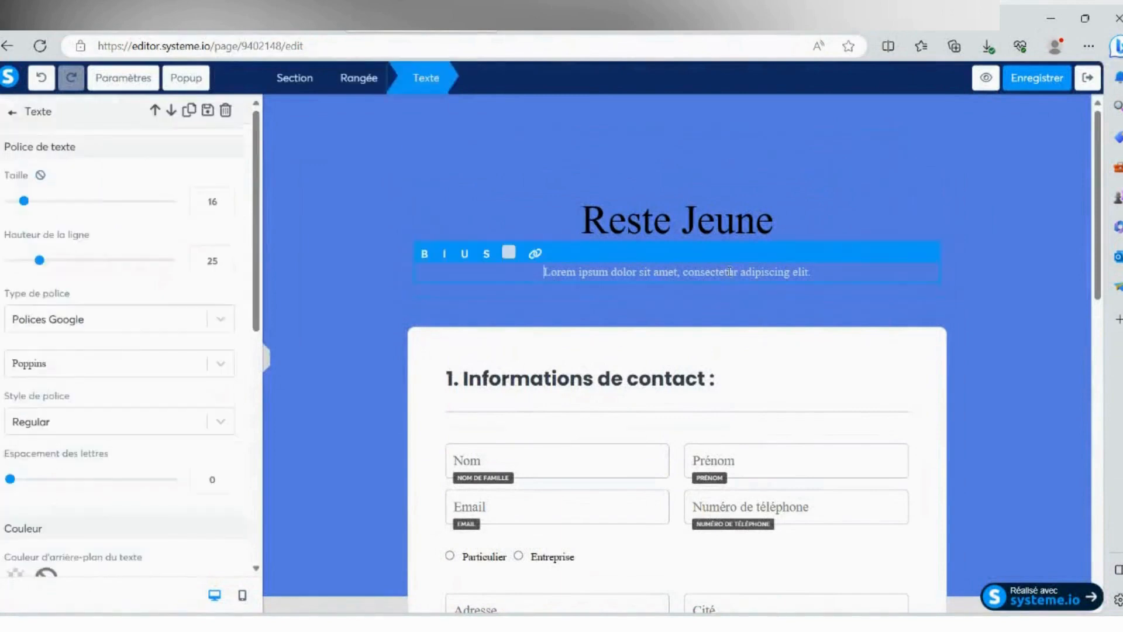
left_click(942, 261)
left_click(929, 252)
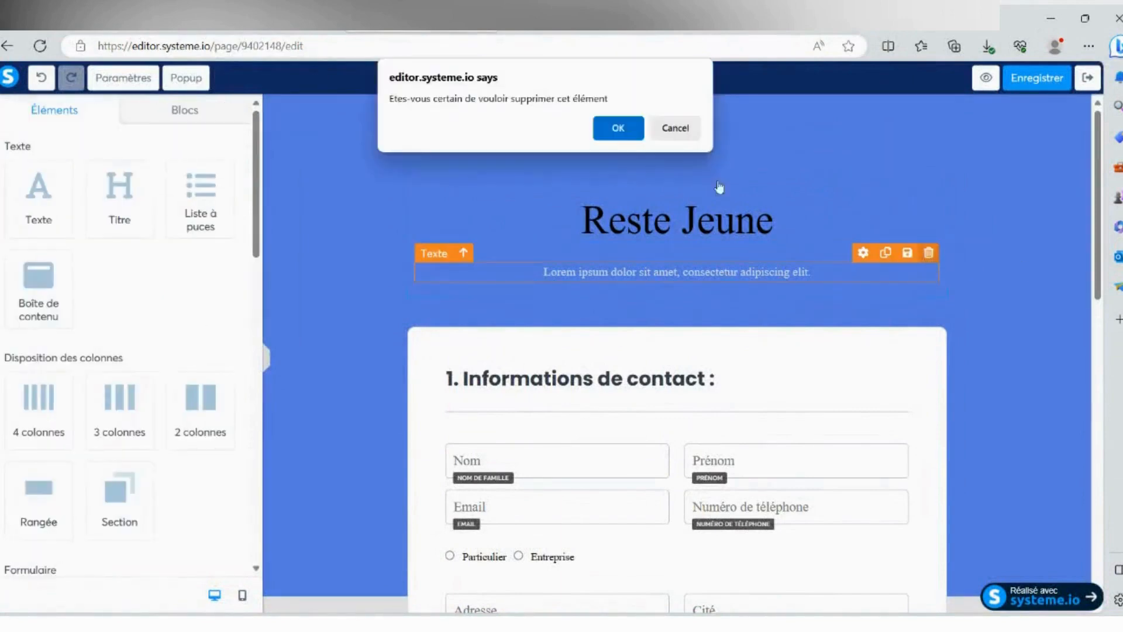
left_click(618, 129)
- Delete the "Numéro de téléphone" field from the contact information form
scroll(614, 320, "down", 1)
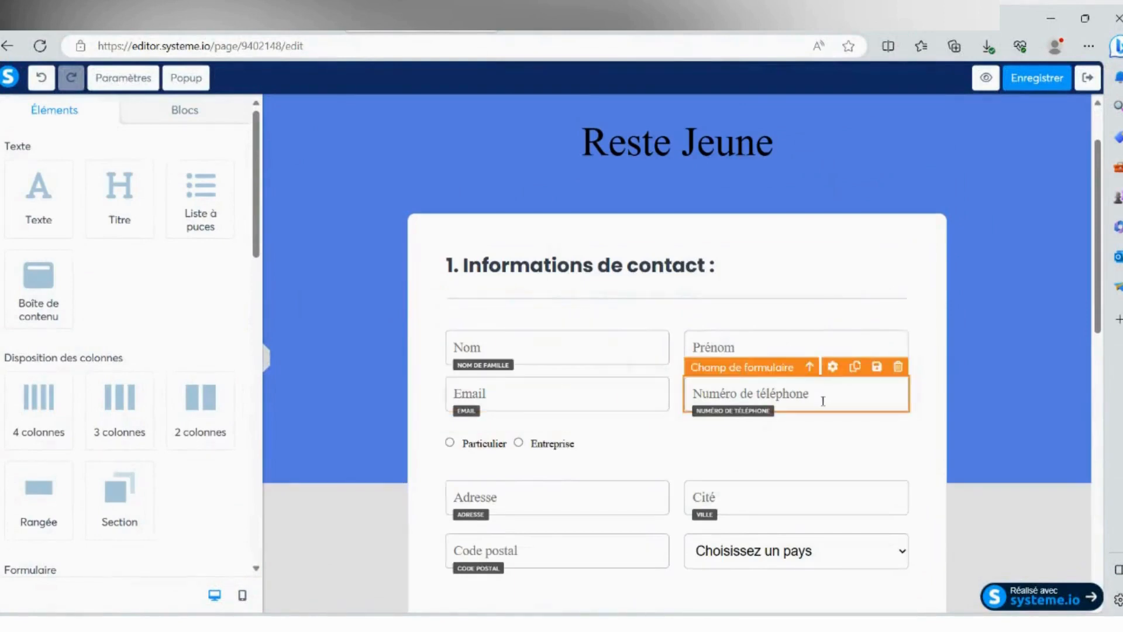
left_click(898, 367)
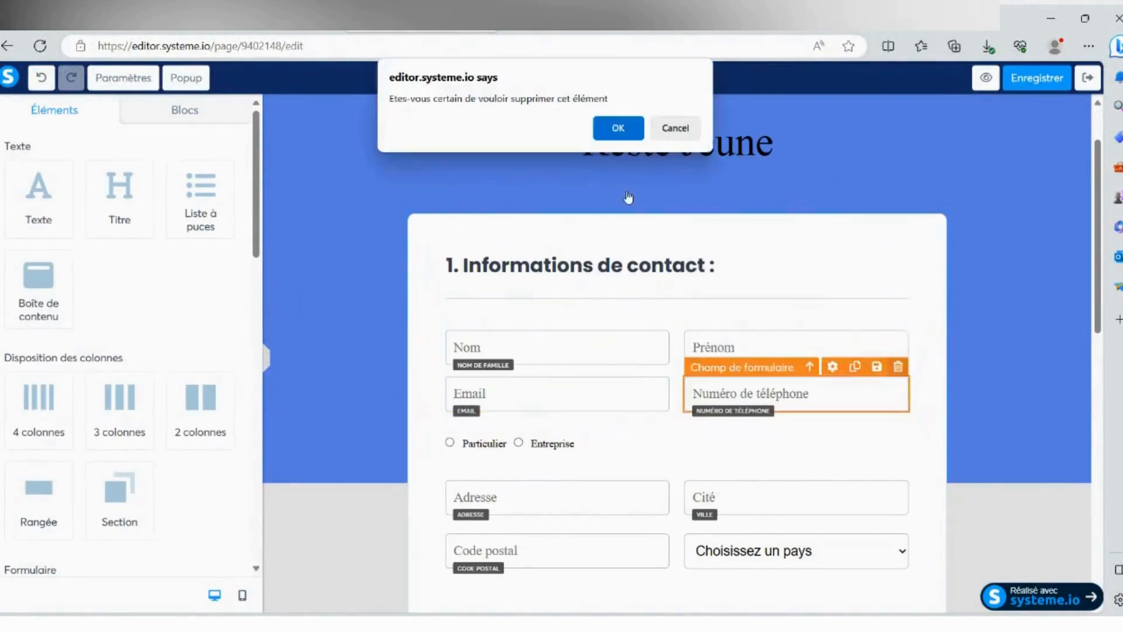
left_click(611, 124)
- Delete the "Cité" field from the address part of the contact information form
scroll(656, 389, "down", 1)
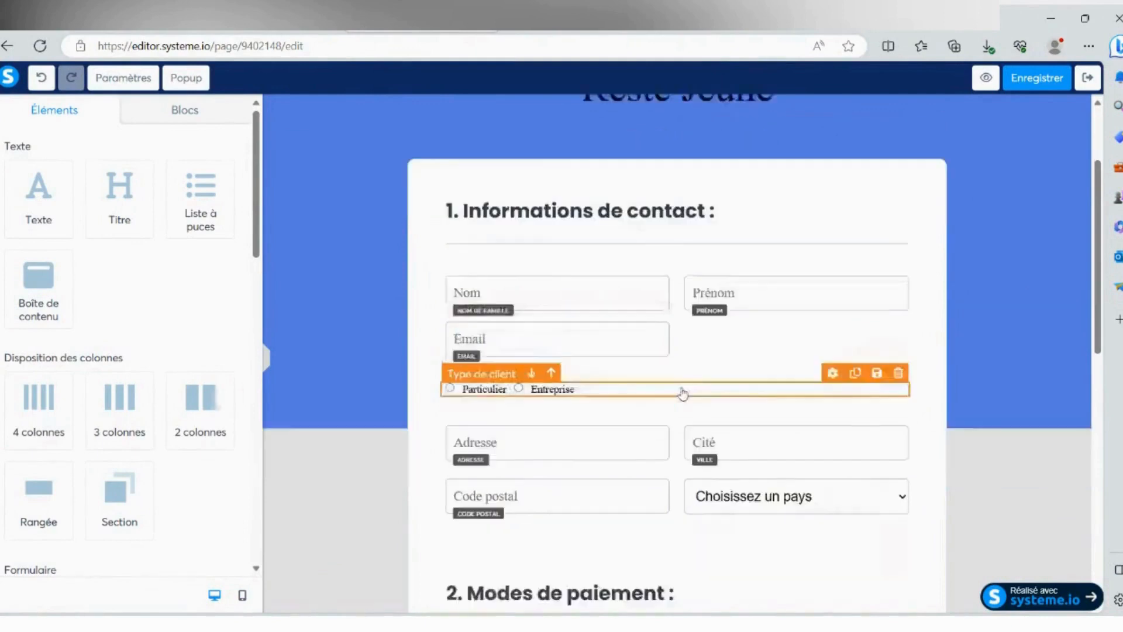
scroll(683, 394, "down", 2)
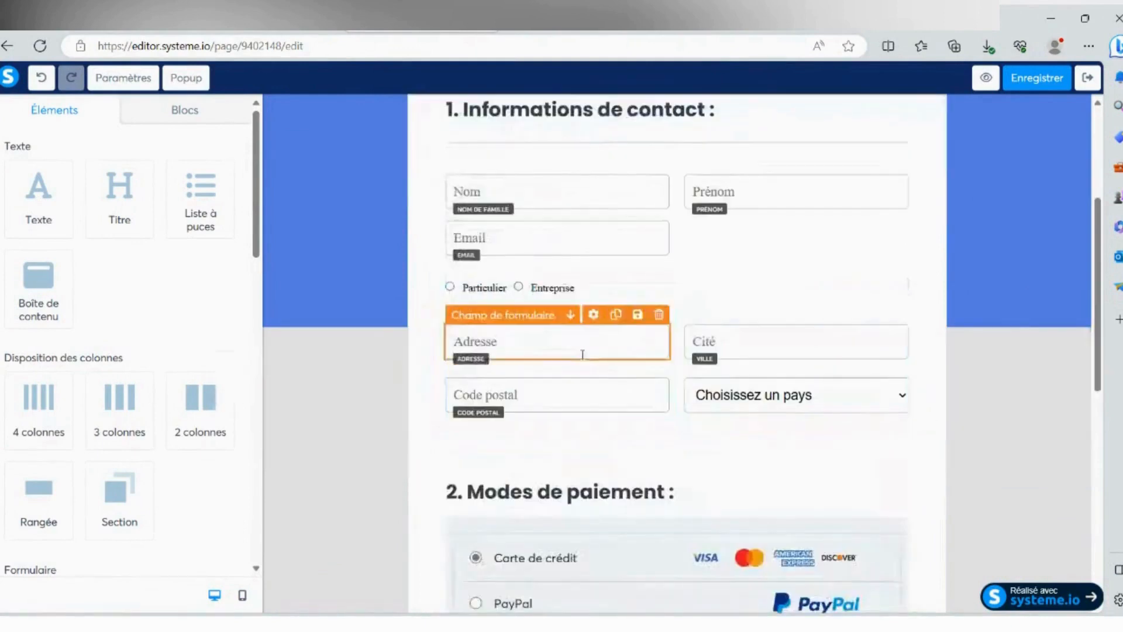
left_click(746, 340)
left_click(734, 342)
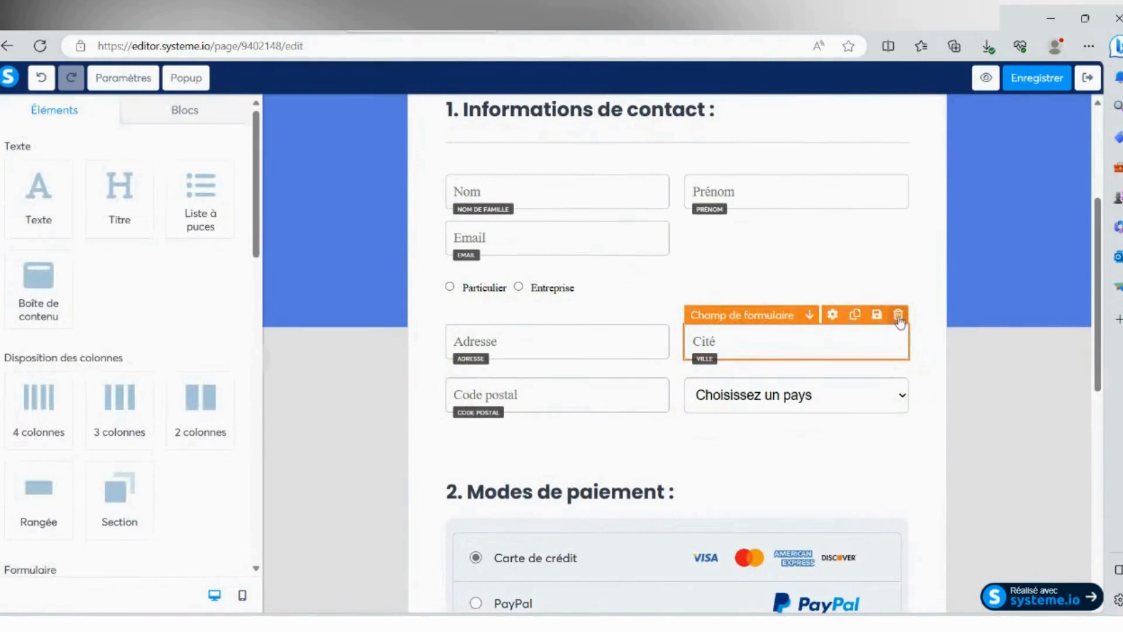
left_click(763, 346)
left_click(734, 341)
left_click(897, 314)
left_click(620, 130)
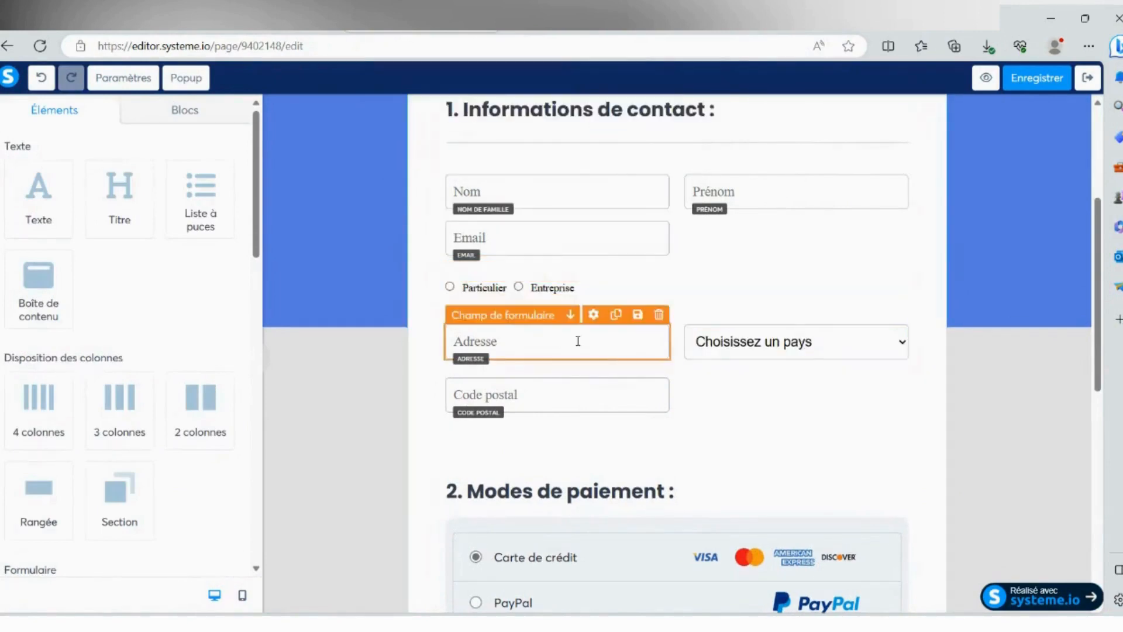
- Review the payment methods and order sections of the form, including the settings of the offer price element
scroll(556, 319, "down", 5)
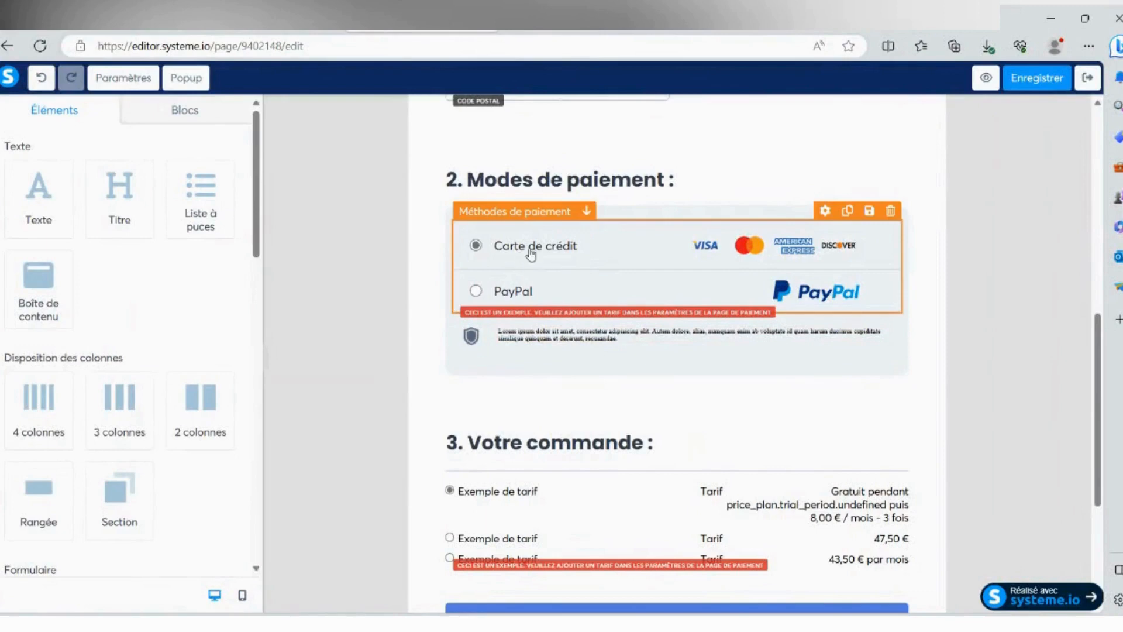
scroll(526, 290, "down", 4)
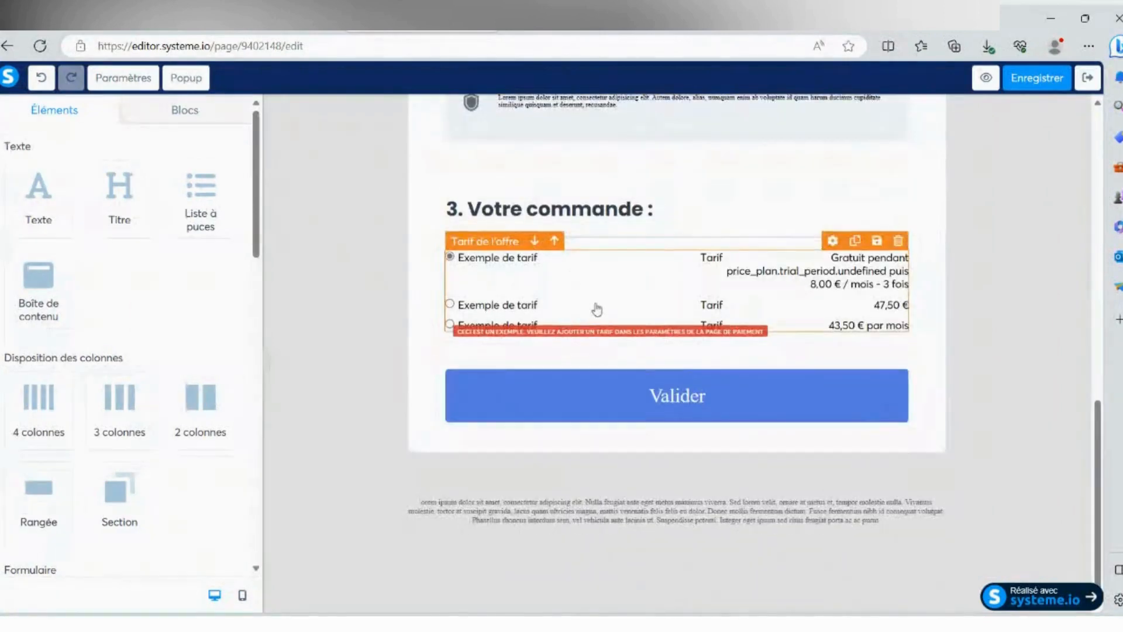
left_click(555, 288)
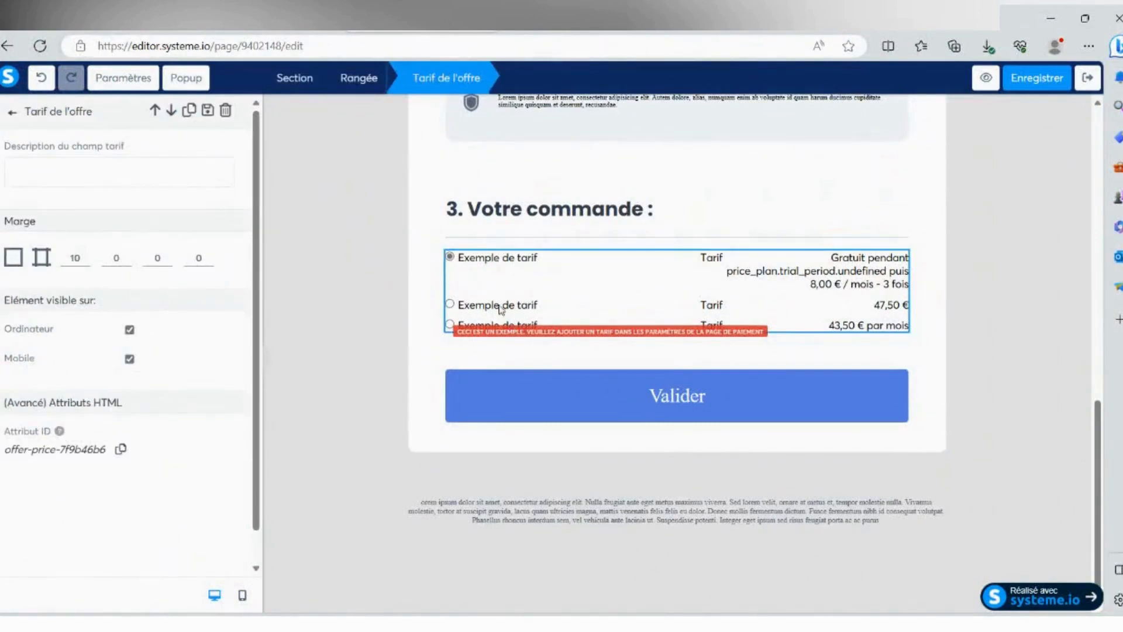
left_click(942, 314)
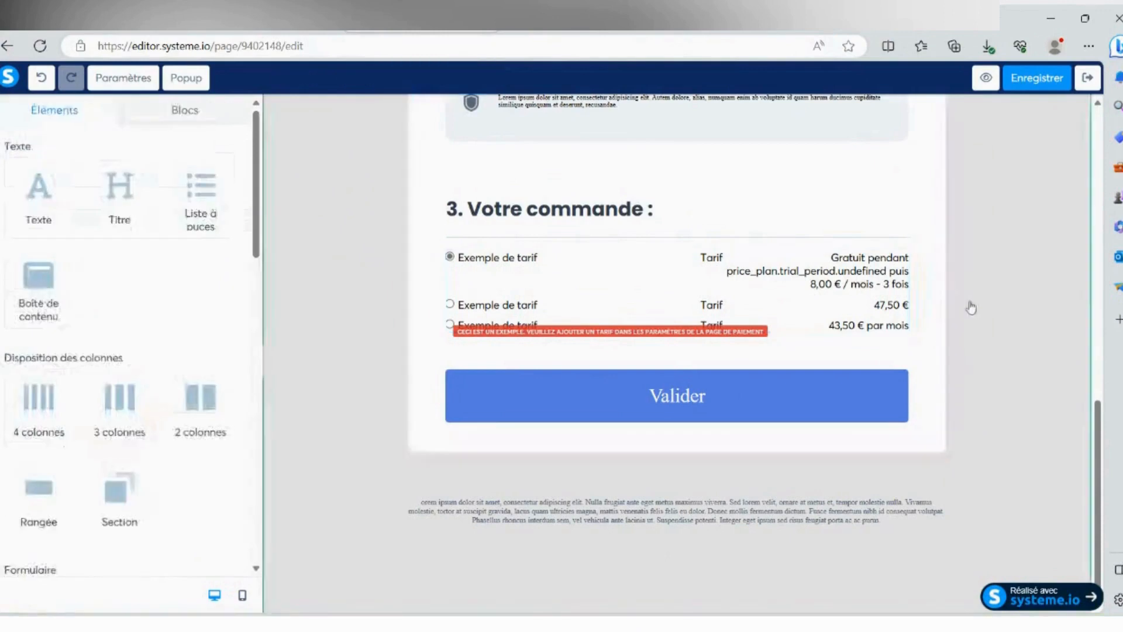
left_click(985, 304)
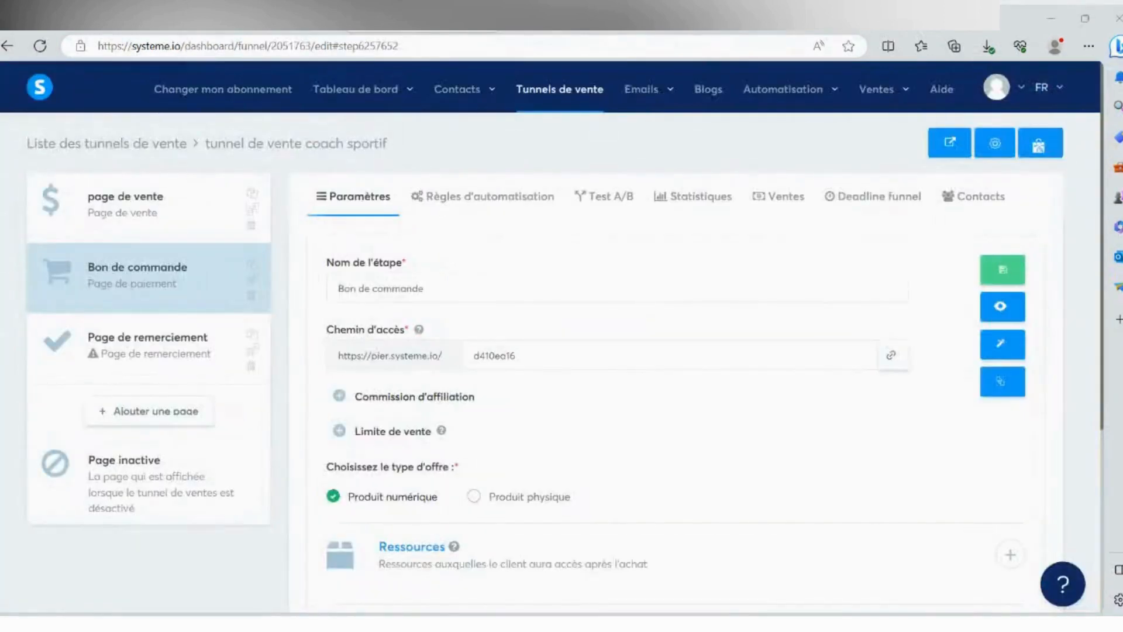
- Examine the offer type, resources, price and promo code settings of the "Bon de commande" step in the funnel
scroll(534, 381, "down", 1)
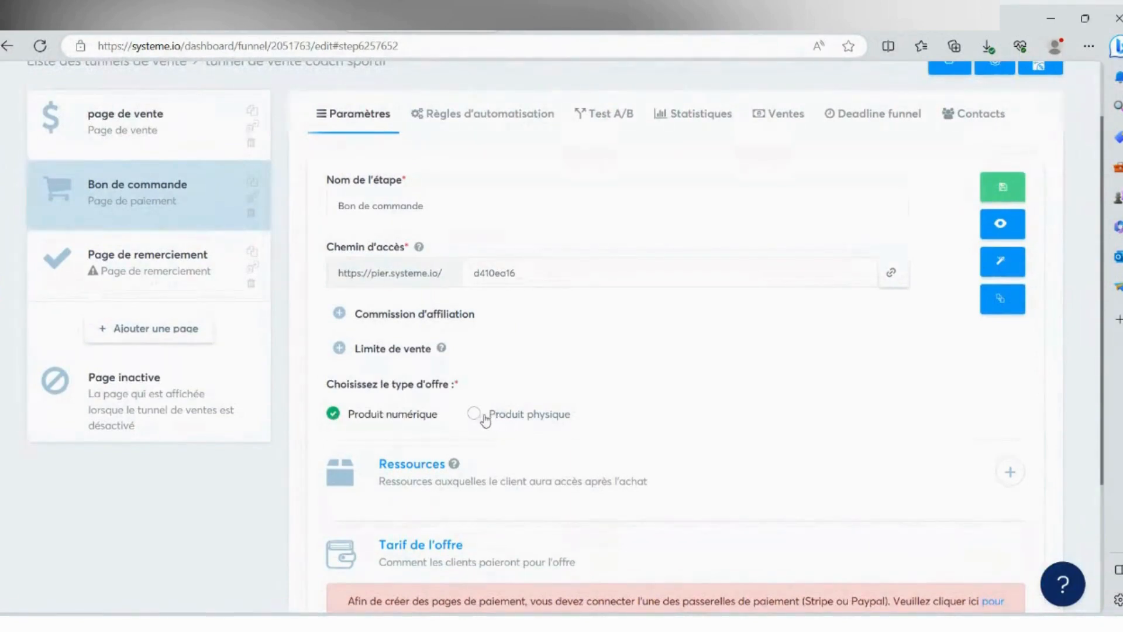
scroll(445, 383, "down", 2)
scroll(444, 381, "down", 1)
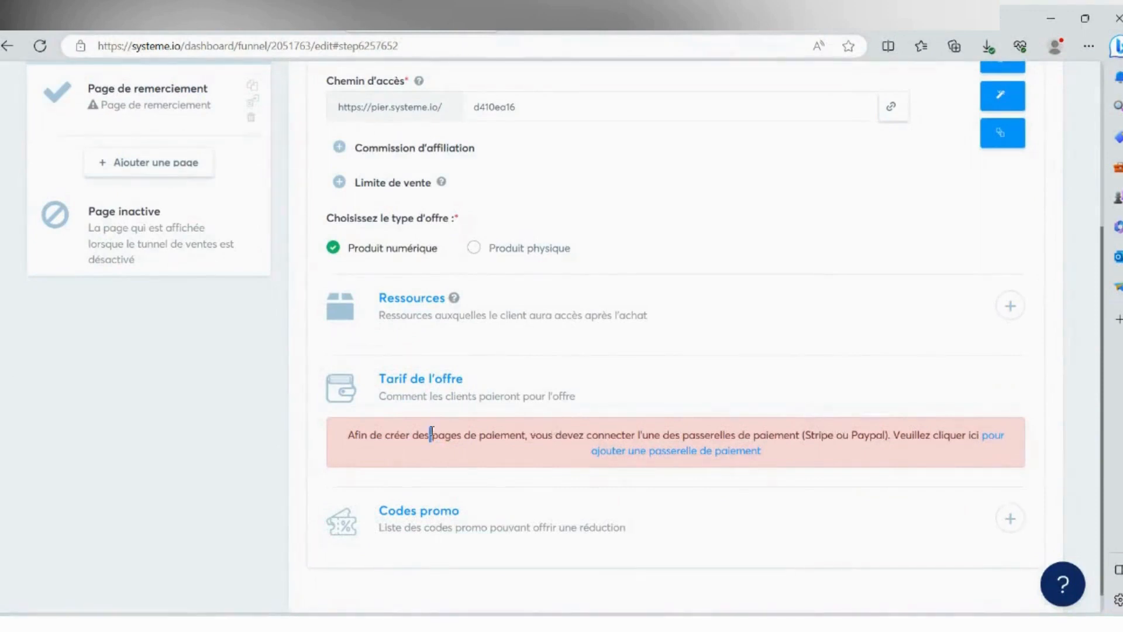
- Examine the offer price notice about payment gateways and the promo code options of the "Bon de commande" step
left_click_drag(431, 434, 528, 435)
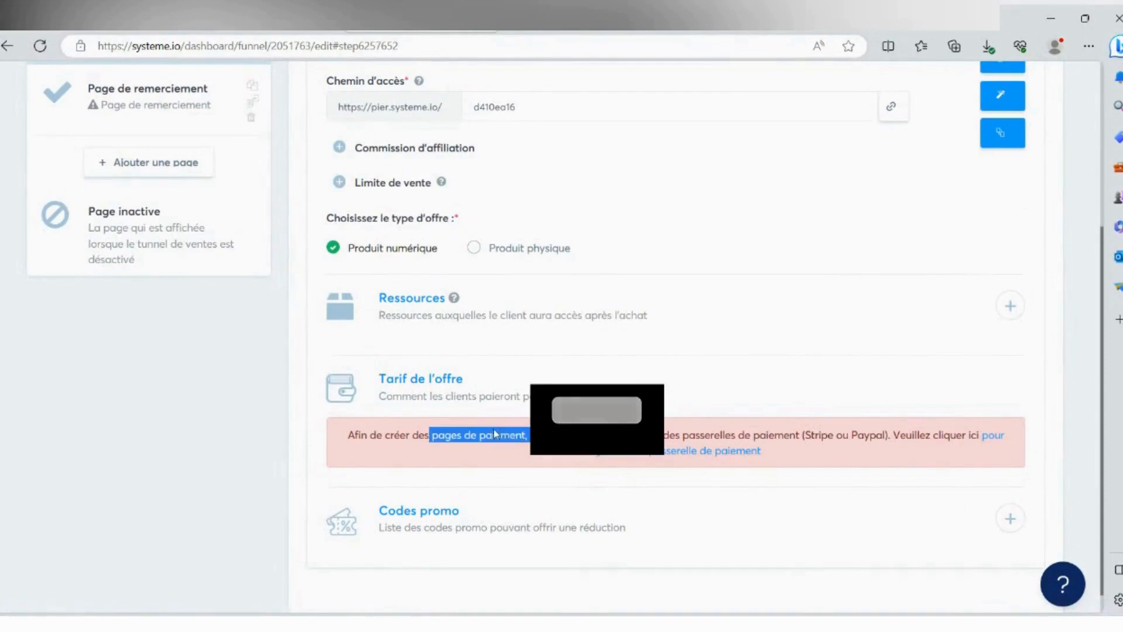
scroll(494, 433, "down", 1)
left_click(1007, 489)
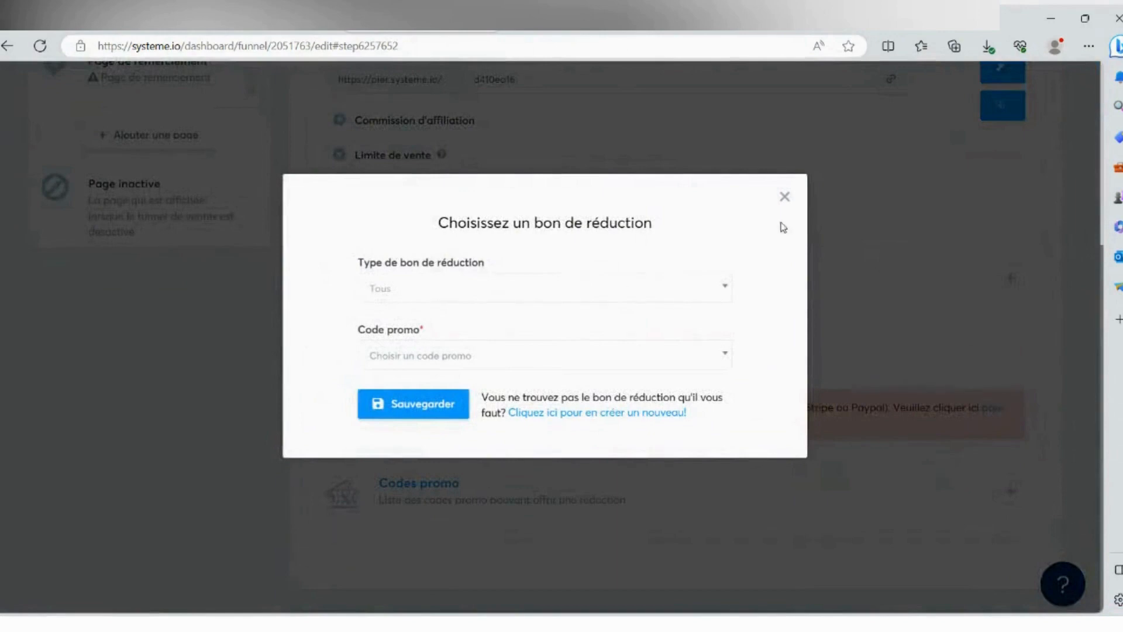
left_click(785, 197)
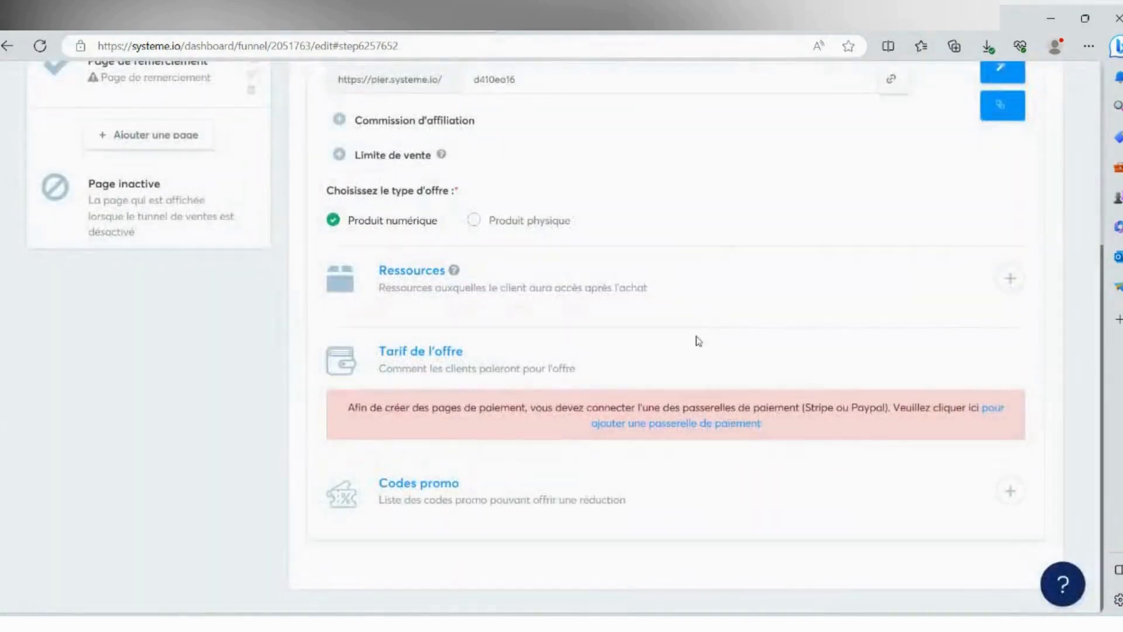
scroll(673, 342, "up", 3)
scroll(615, 363, "down", 3)
scroll(587, 375, "up", 3)
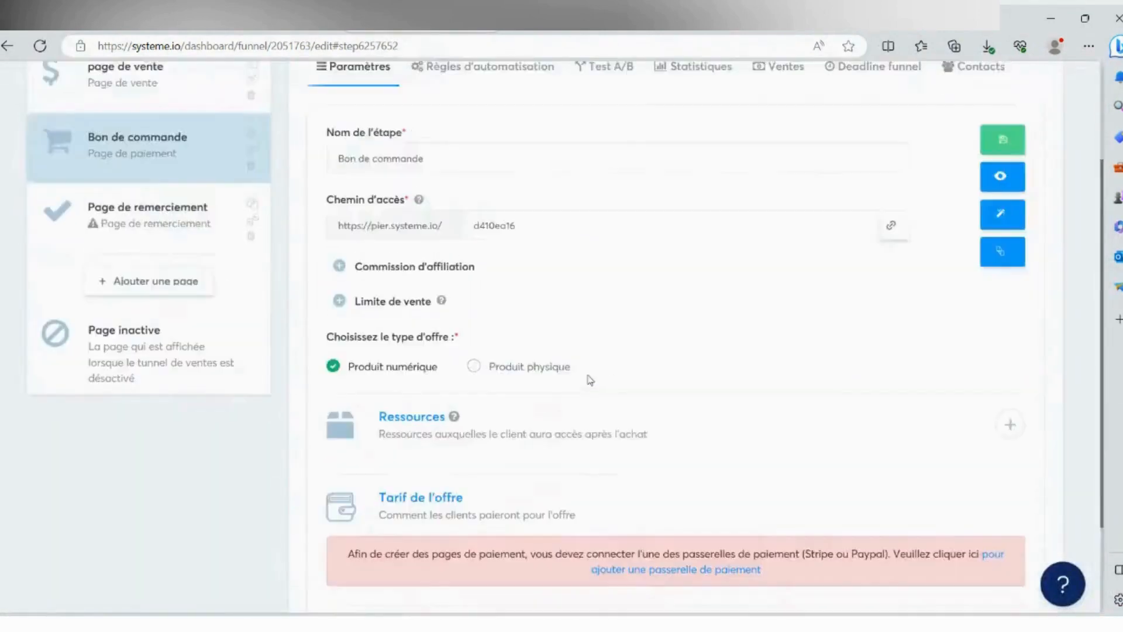
scroll(590, 381, "up", 2)
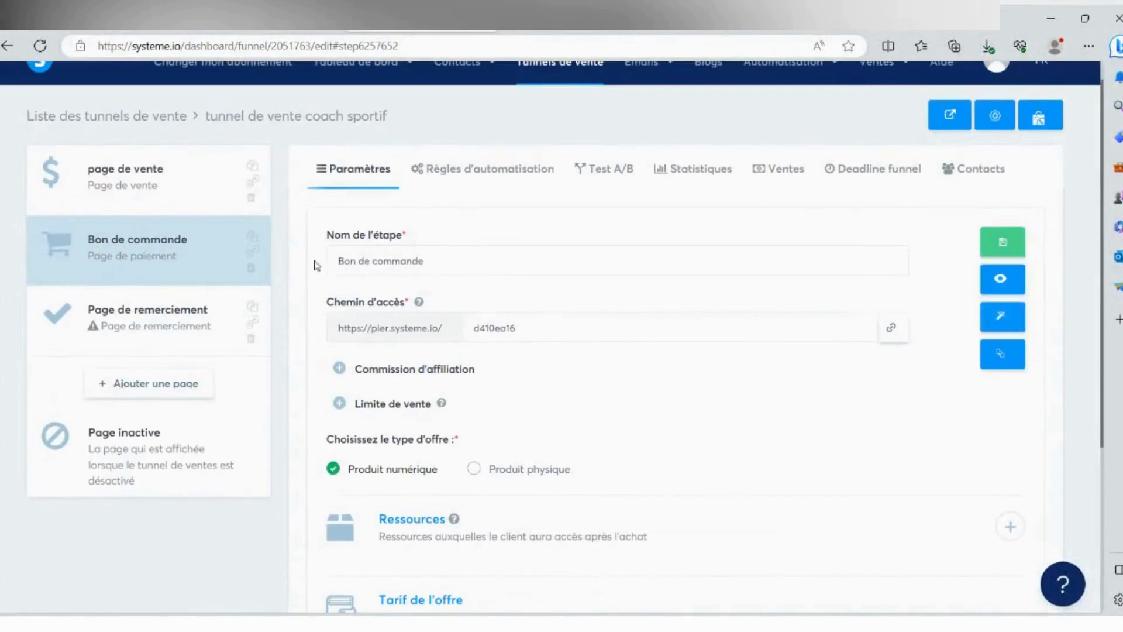
- Apply the "merci pour votre inscription !" template with the blue thumbs-up header to the "Page de remerciement" step
left_click(152, 325)
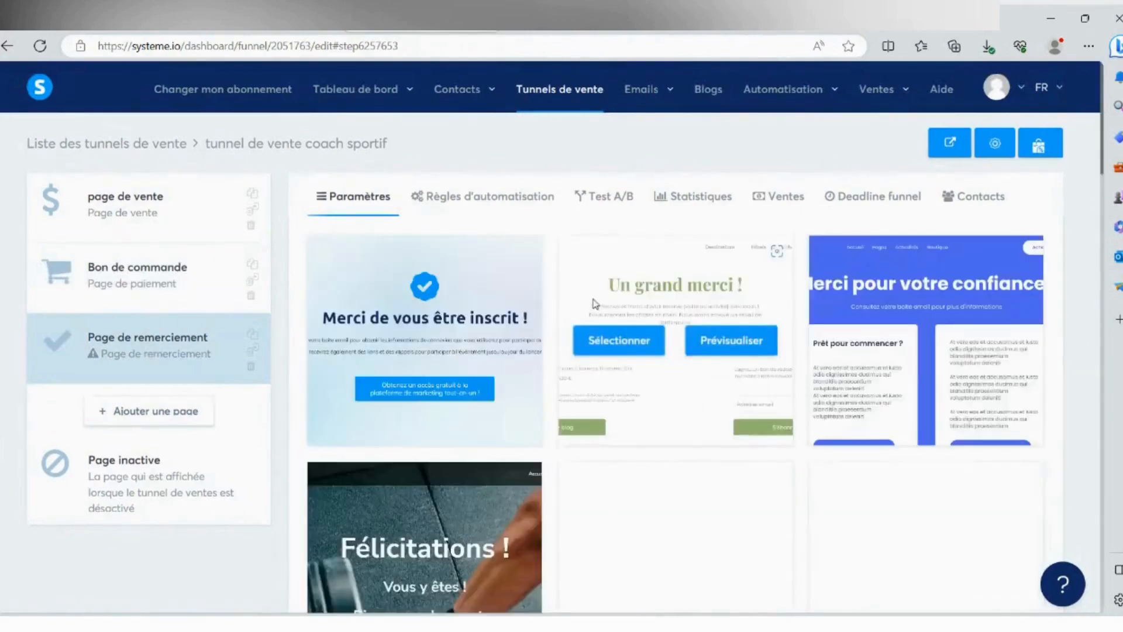
scroll(597, 374, "down", 15)
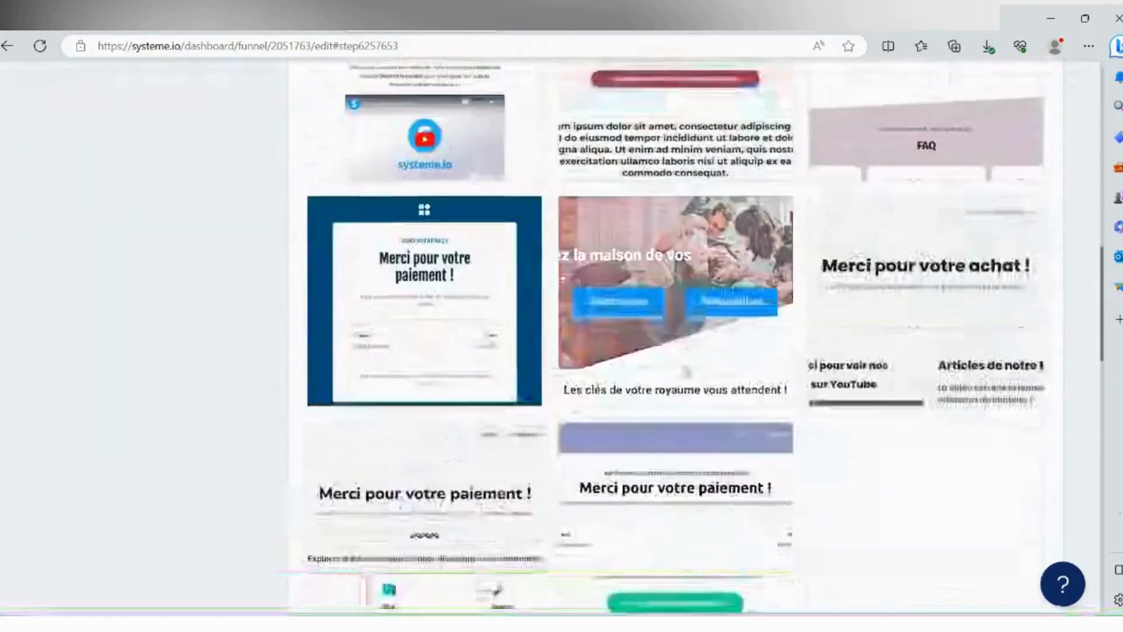
scroll(686, 372, "down", 10)
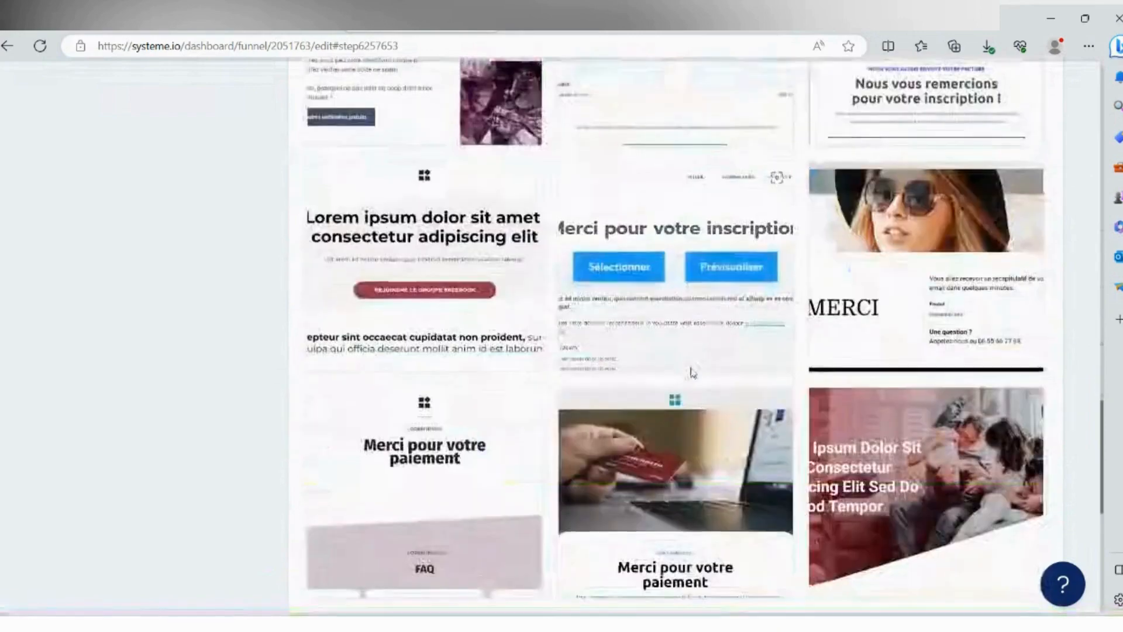
scroll(693, 372, "down", 8)
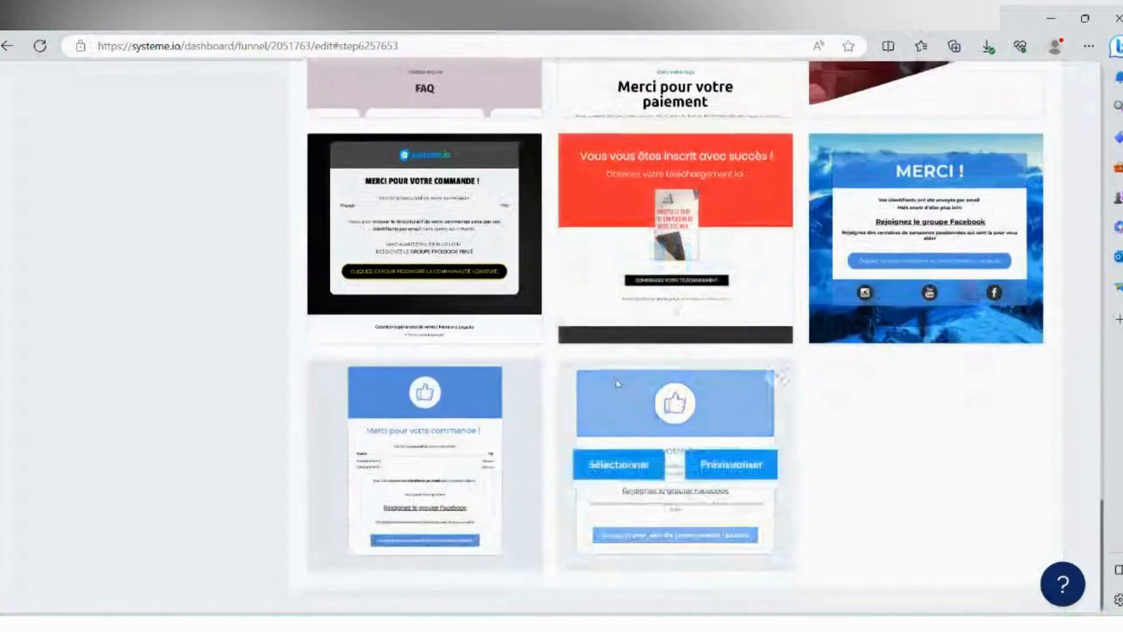
left_click(643, 463)
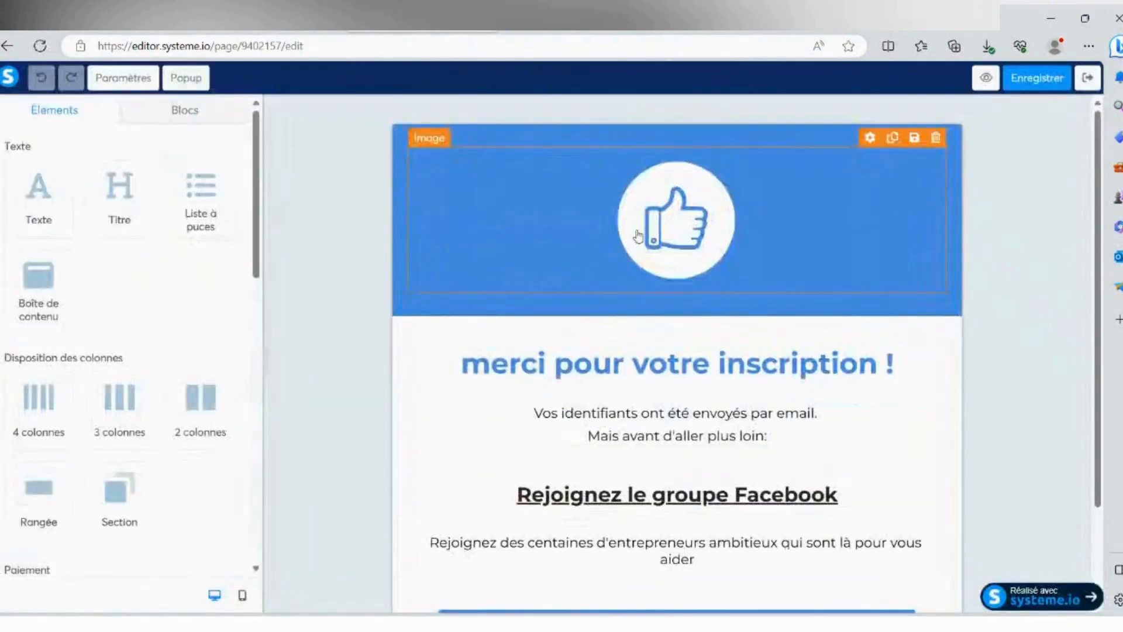
- Check the link settings of the "Rejoignez le groupe Facebook" heading on the thank-you page
scroll(649, 275, "down", 2)
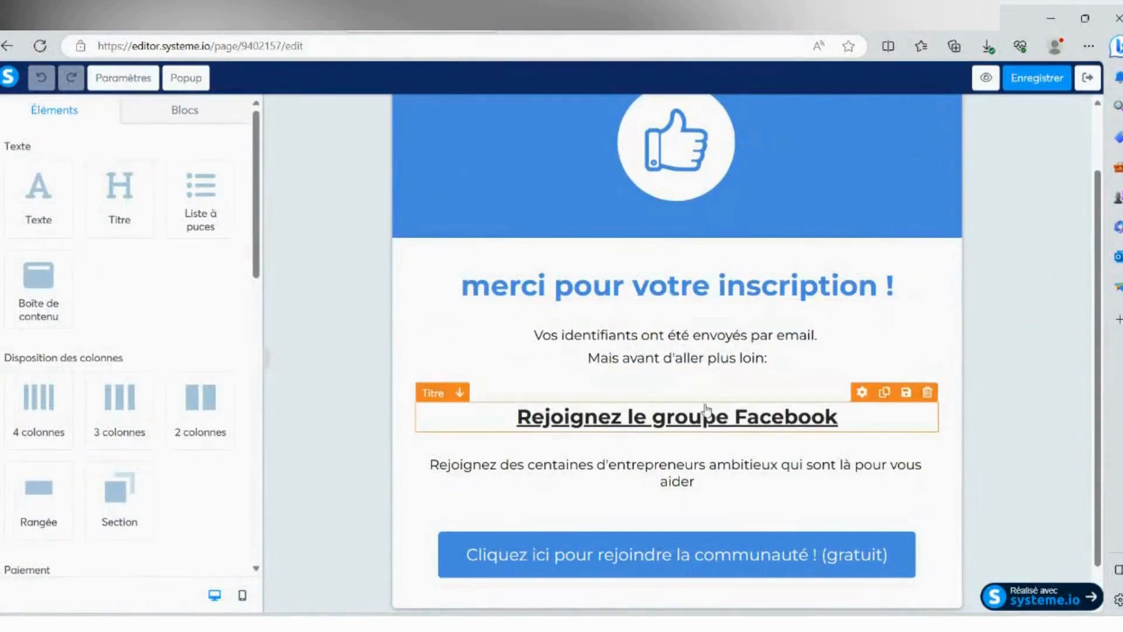
left_click(616, 420)
left_click_drag(516, 416, 857, 421)
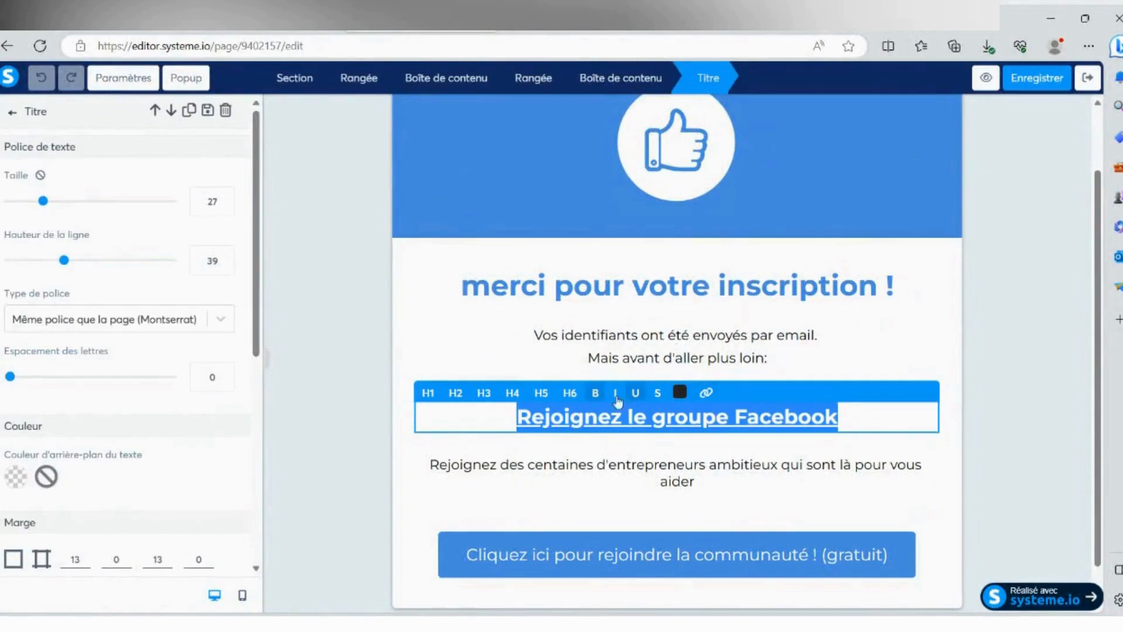
left_click(706, 394)
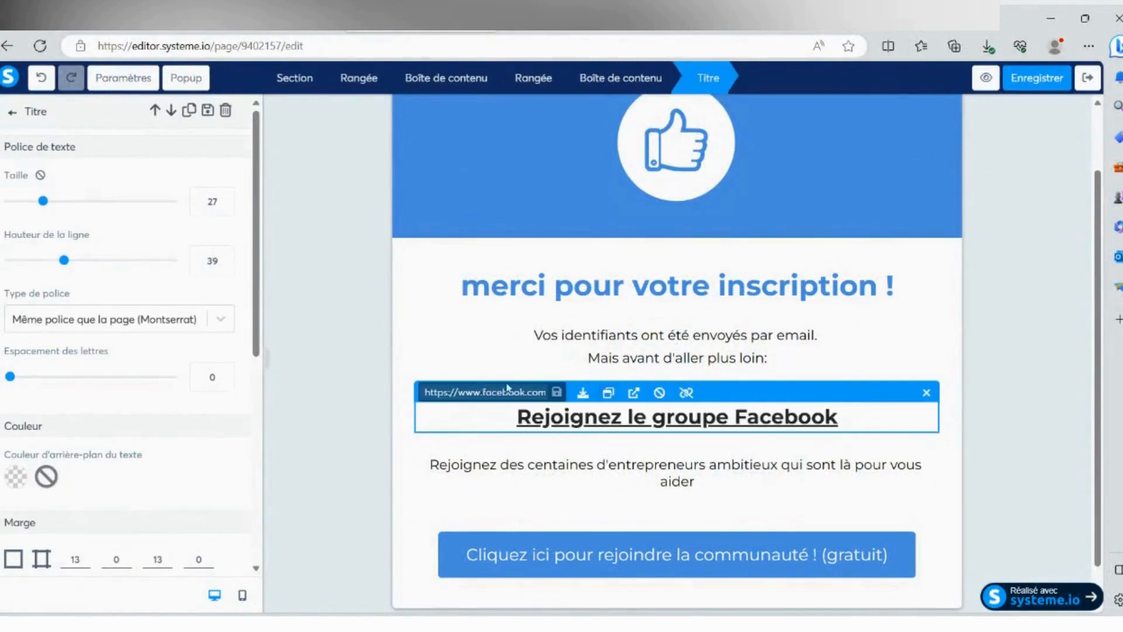
scroll(768, 468, "down", 1)
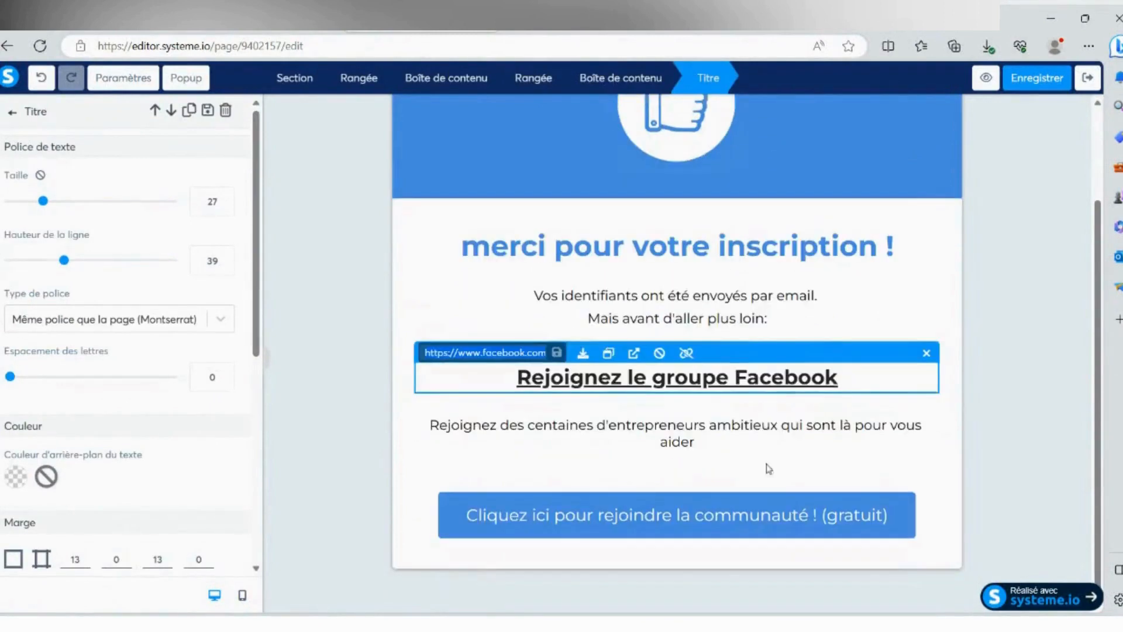
- Save the thank-you page and exit the page editor back to the funnel
left_click(1087, 78)
left_click(675, 127)
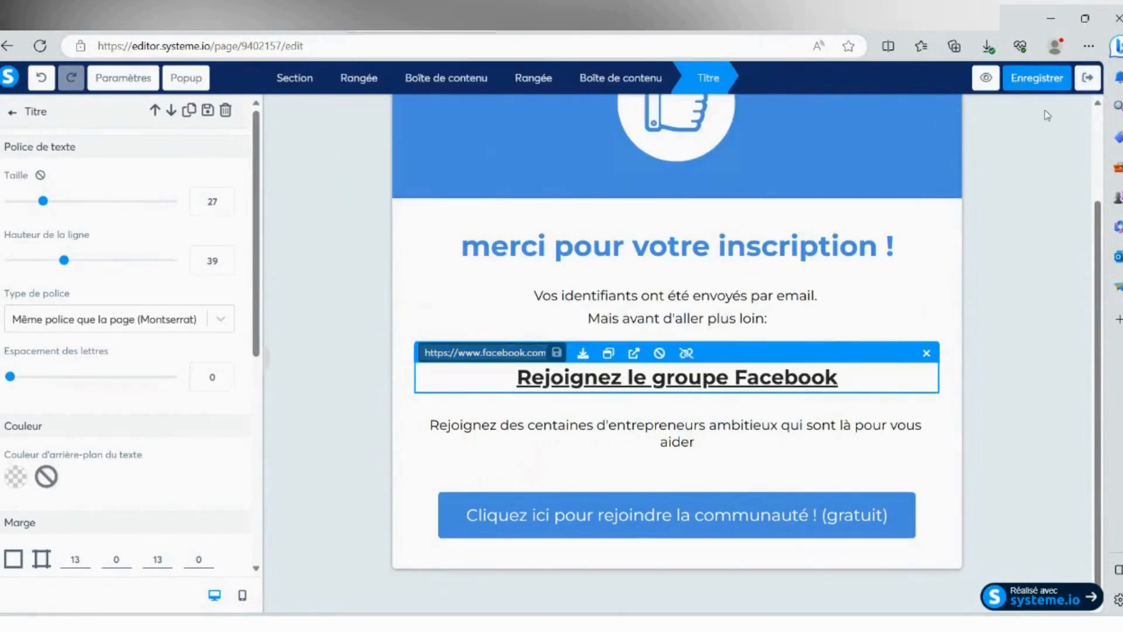
left_click(1038, 78)
left_click(1089, 80)
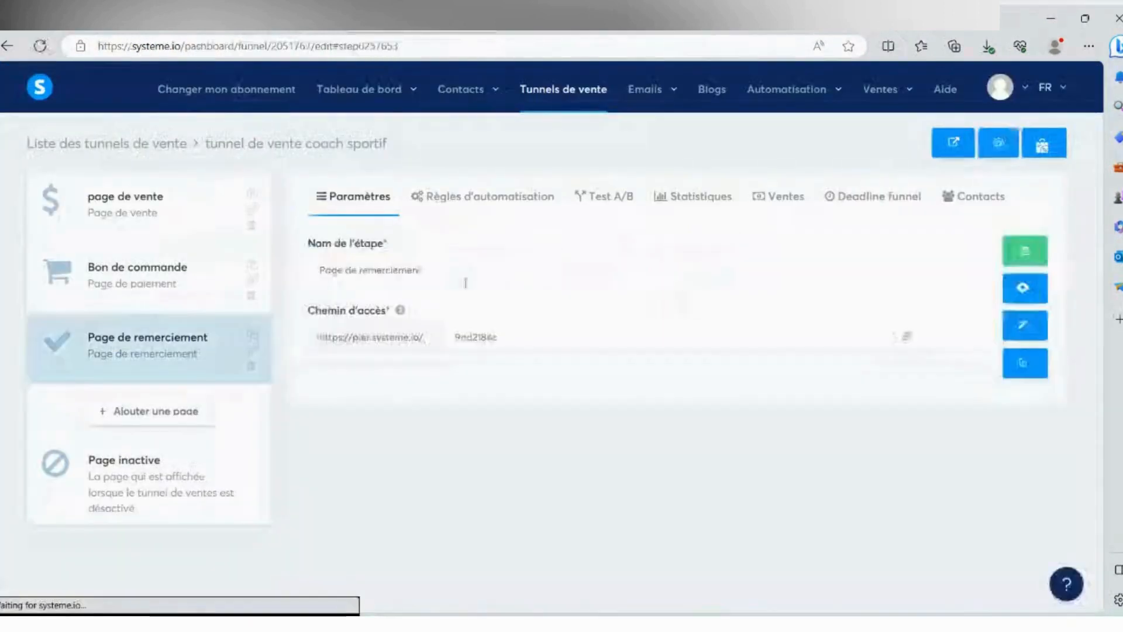
- Create an automation rule with the "Nouvelle vente" trigger for the "Bon de commande" step
left_click(117, 224)
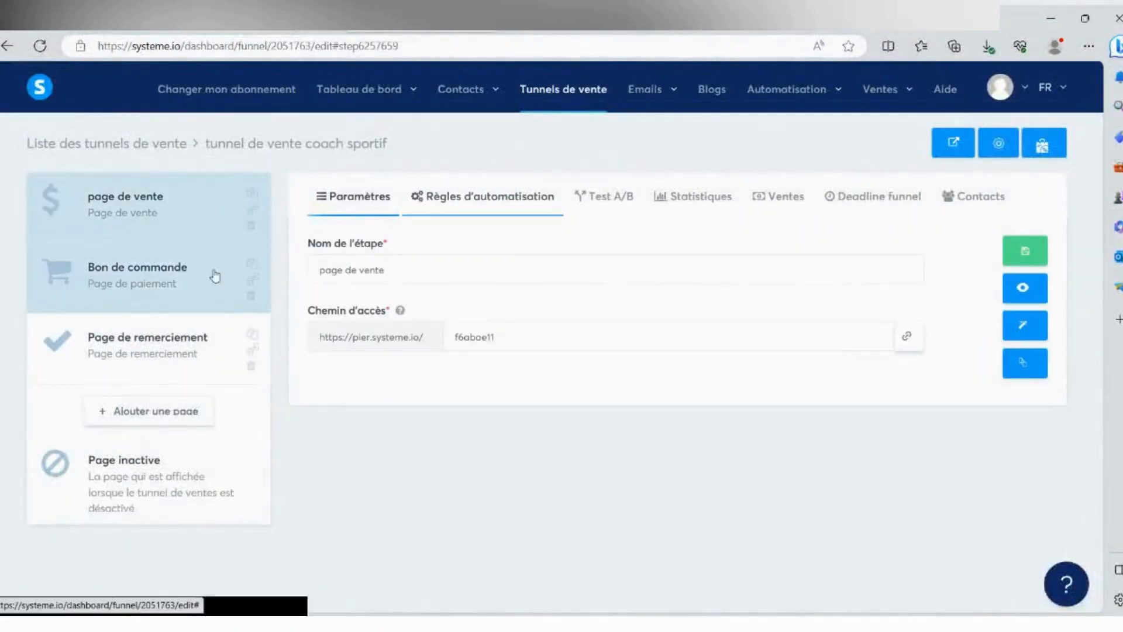
left_click(163, 284)
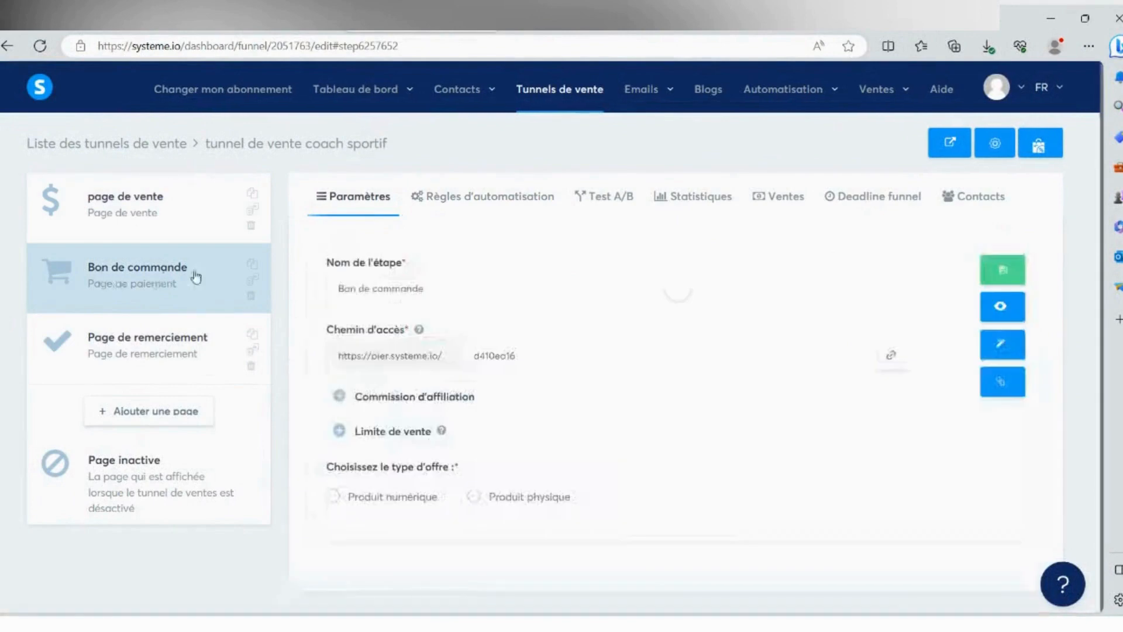
left_click(502, 200)
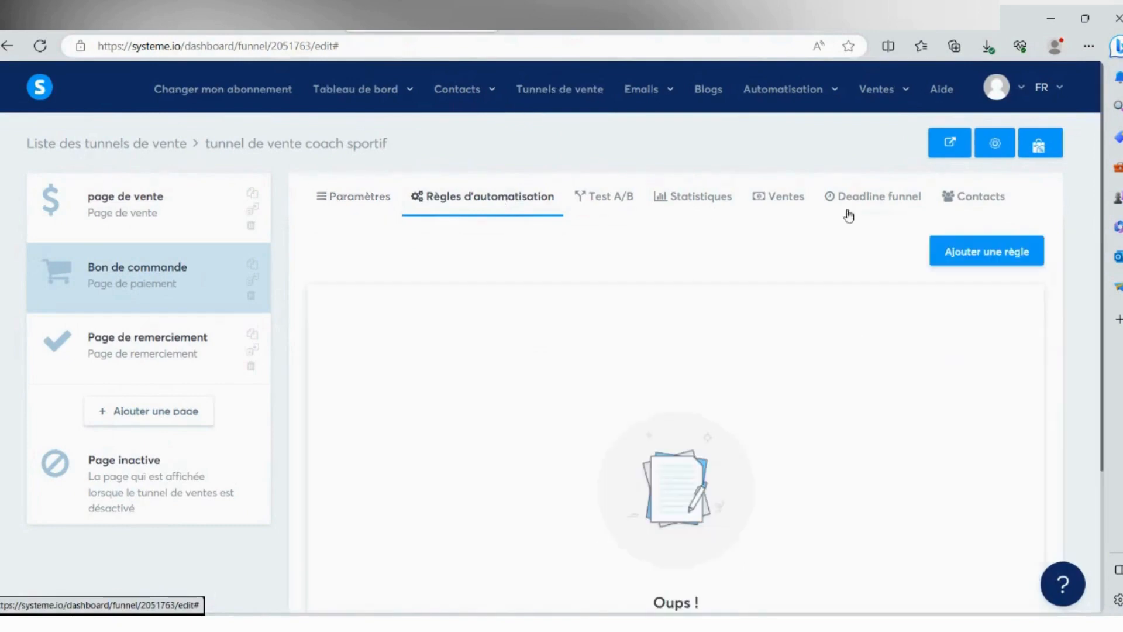
left_click(955, 258)
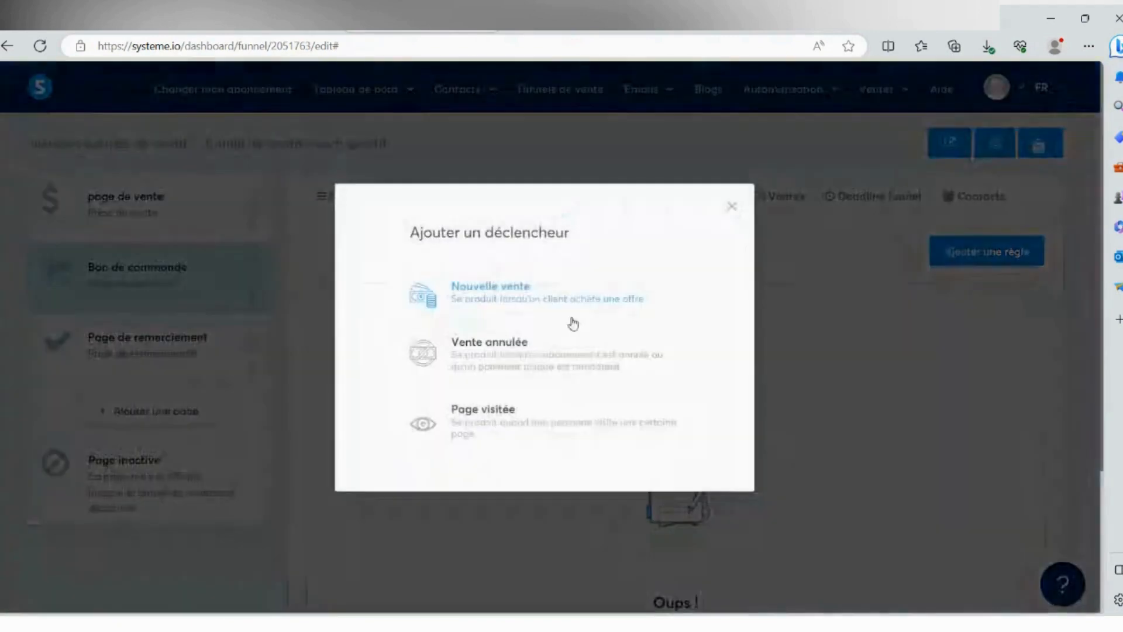
left_click(509, 292)
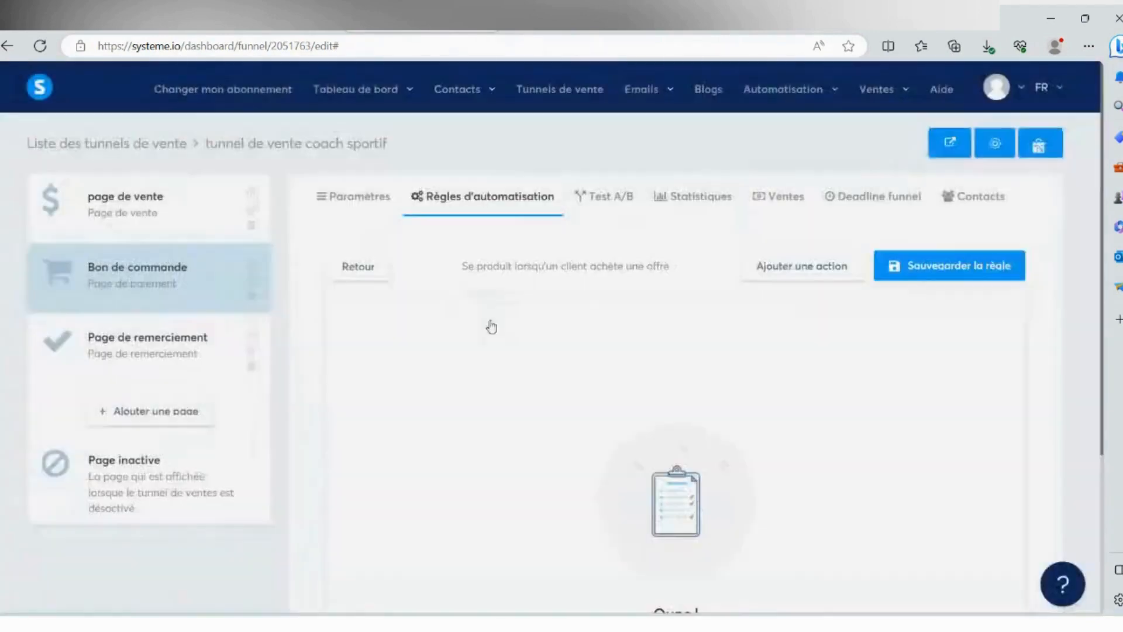
- Add the "Envoyer un email" action to the new sale rule
left_click(805, 279)
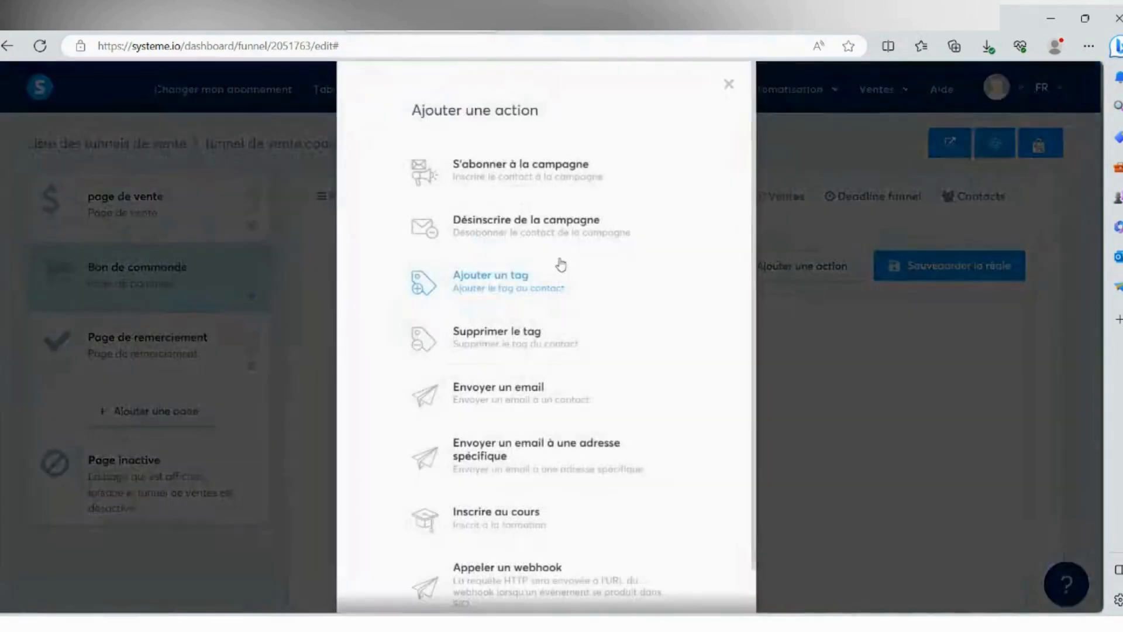
scroll(491, 322, "down", 1)
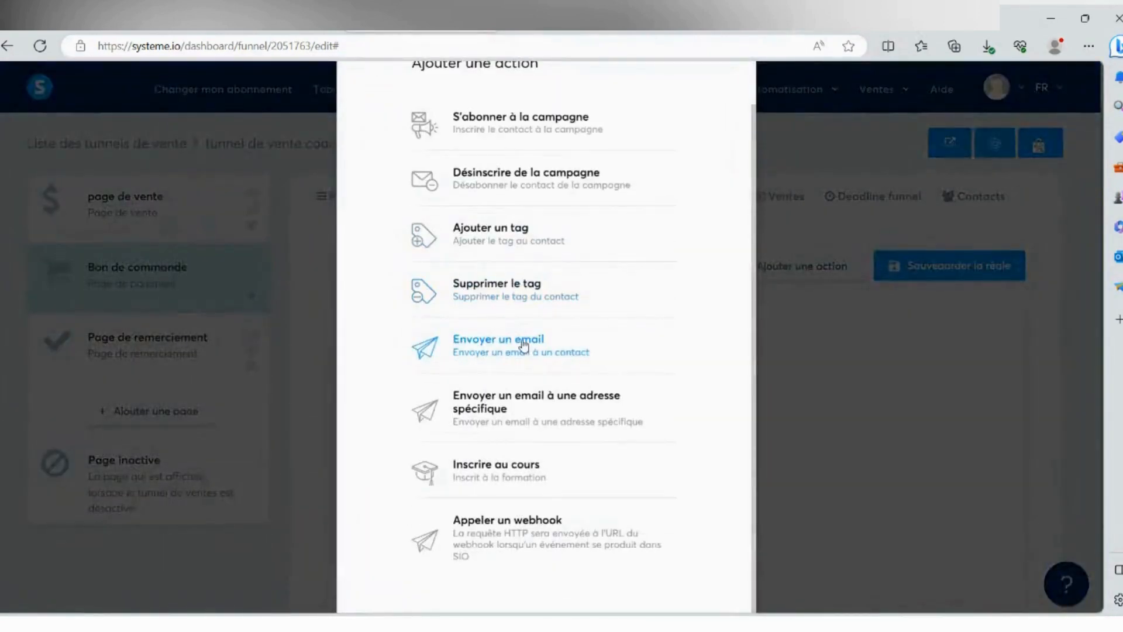
left_click(524, 347)
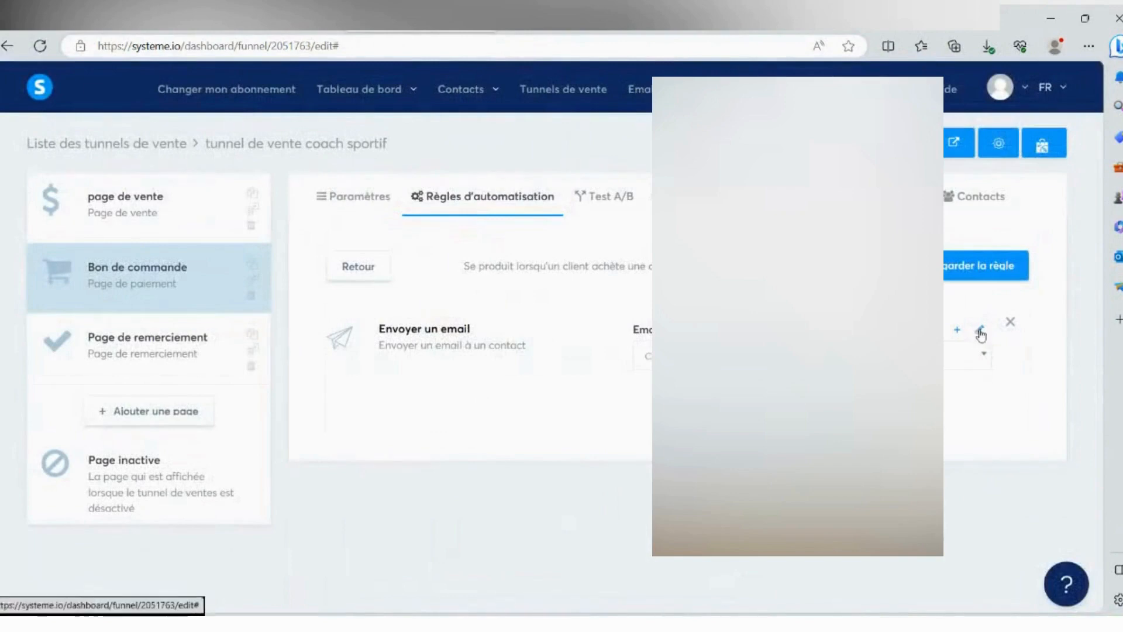
- Open the email editor for the action and set the subject to "votre commande"
left_click(980, 333)
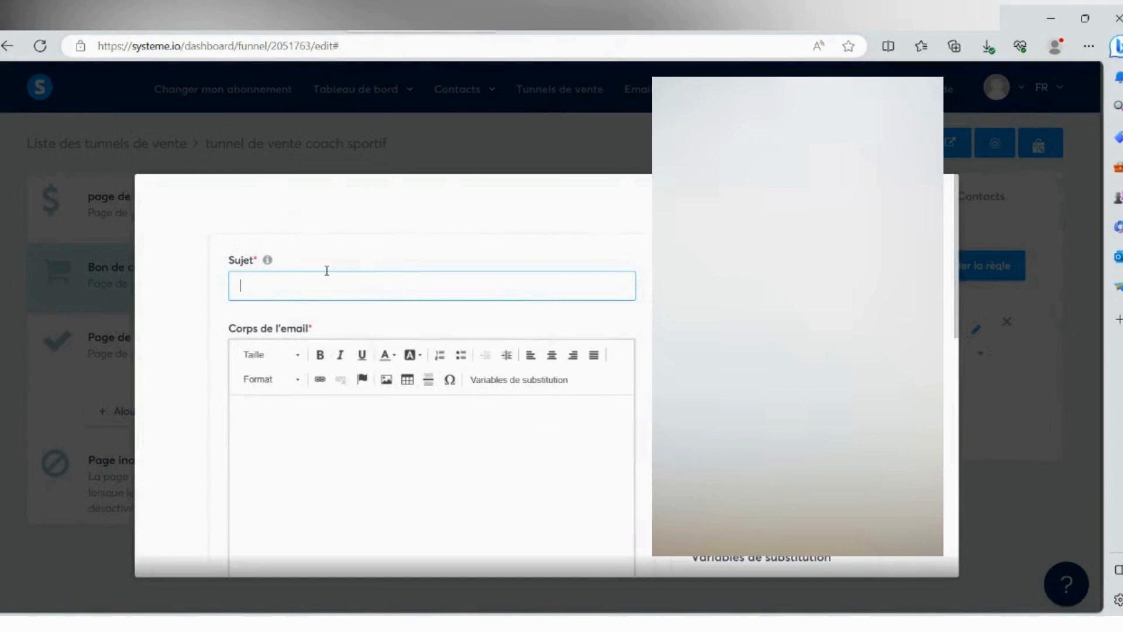
type("mmande")
key("BackSpace")
key("BackSpace")
type("sz")
key("BackSpace")
key("BackSpace")
type("de")
key("Tab")
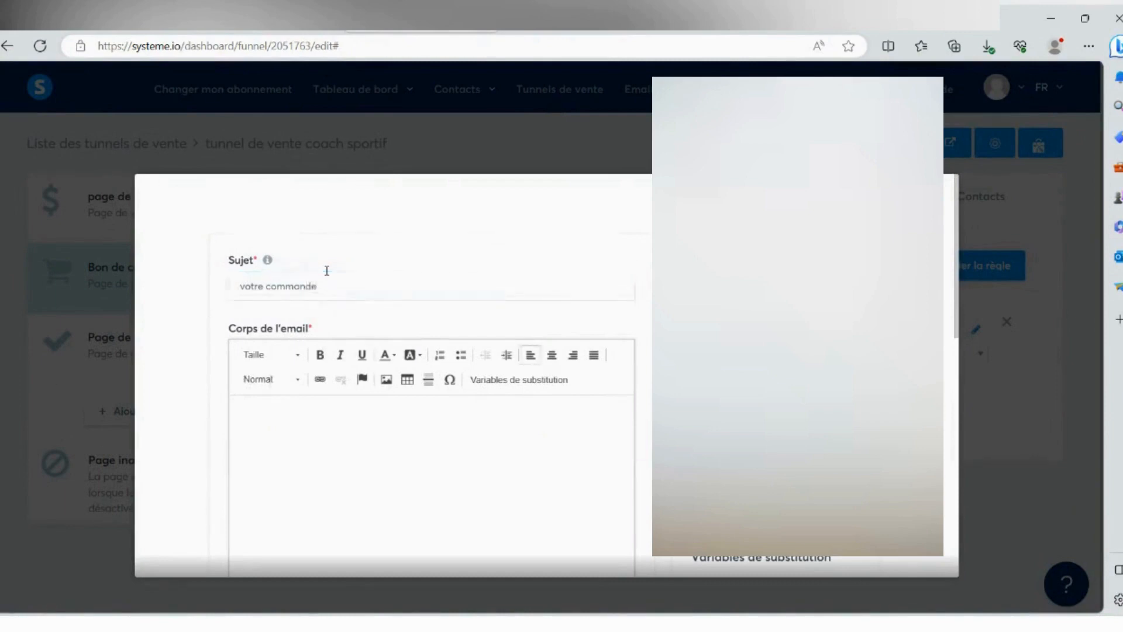
- Write the greeting "bonjour {first_name}," in the email body, using the first name substitution variable
scroll(327, 270, "down", 2)
type("bonjou")
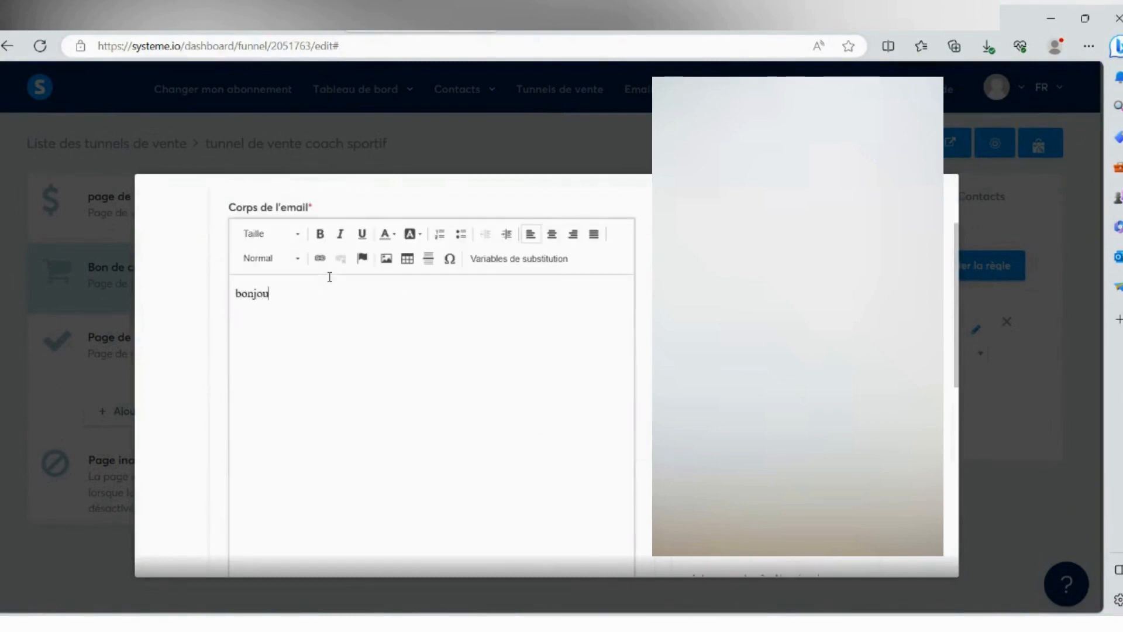
type("r,")
scroll(643, 354, "down", 2)
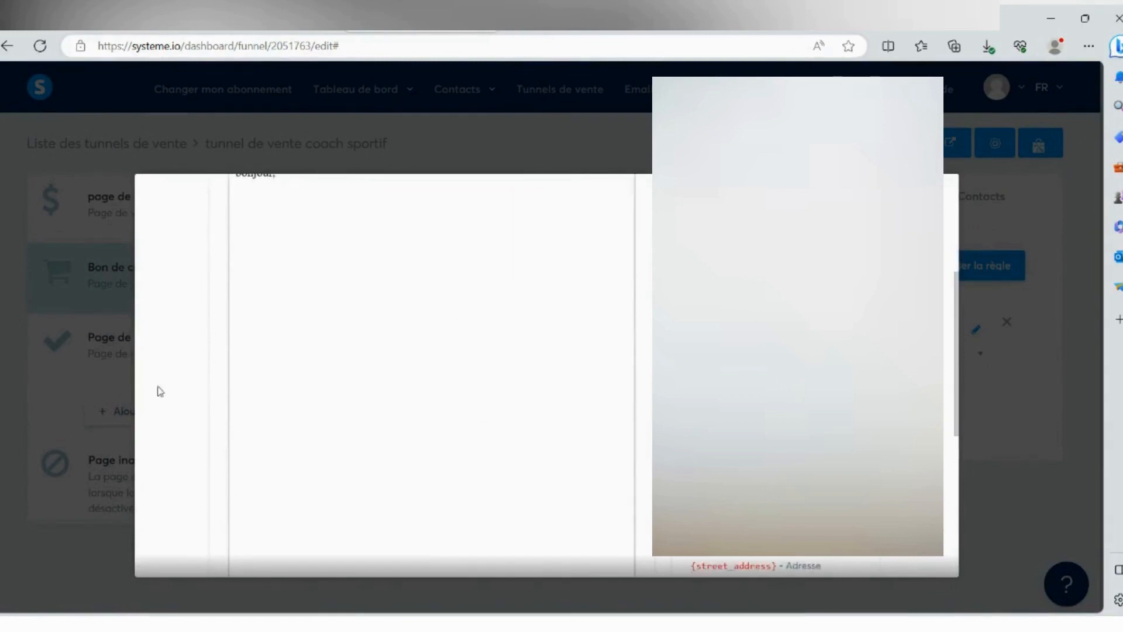
scroll(155, 384, "up", 2)
left_click_drag(280, 235, 273, 235)
type("{first_name}")
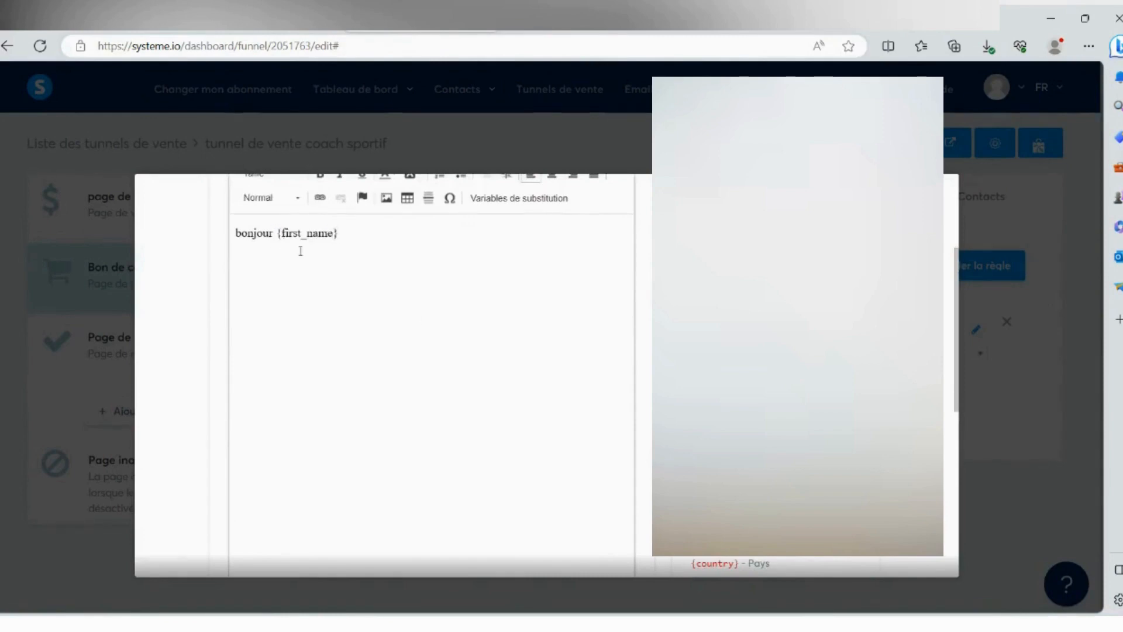
scroll(284, 244, "down", 3)
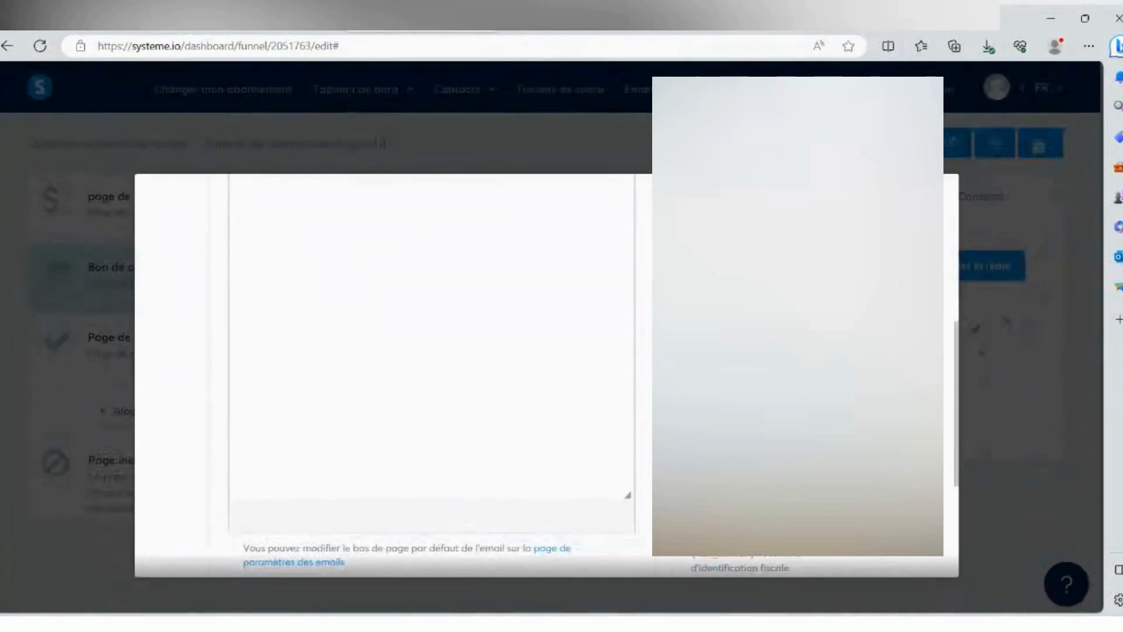
scroll(432, 363, "down", 2)
scroll(432, 363, "up", 4)
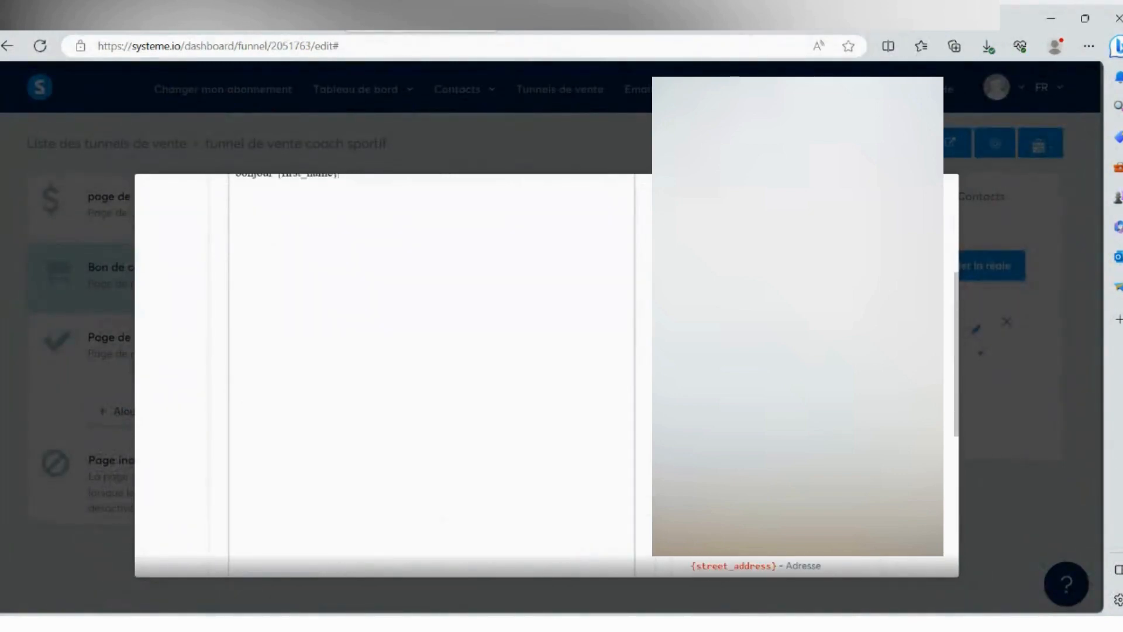
scroll(409, 321, "up", 3)
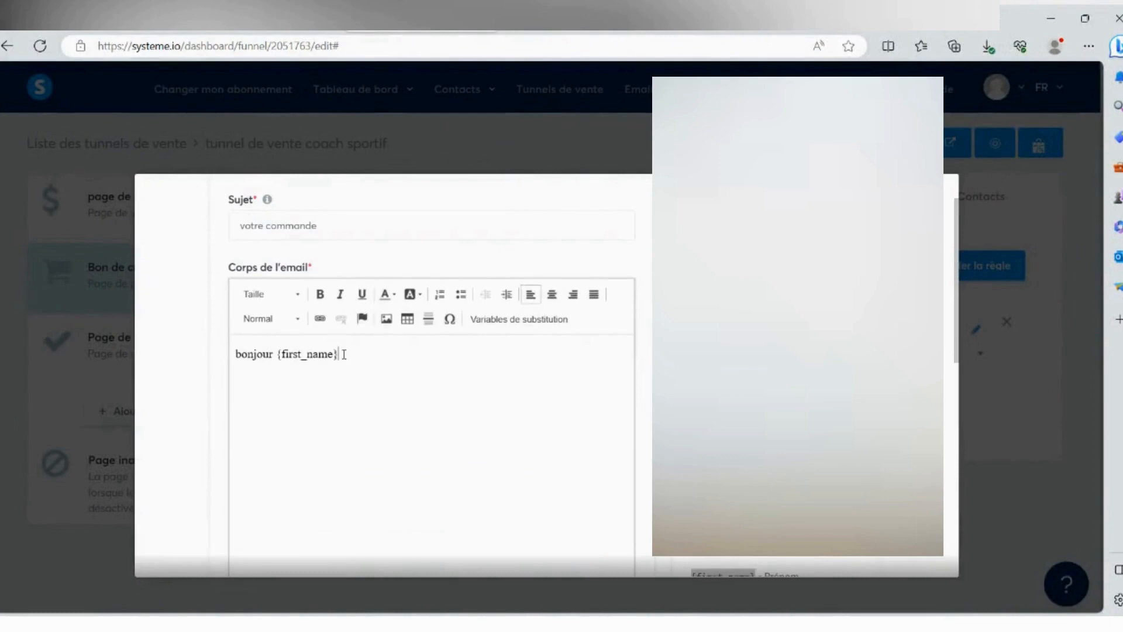
type(".")
- Add a new paragraph reading "merci de votre confiance pour l'achat de votre produit" below the greeting
key("Return")
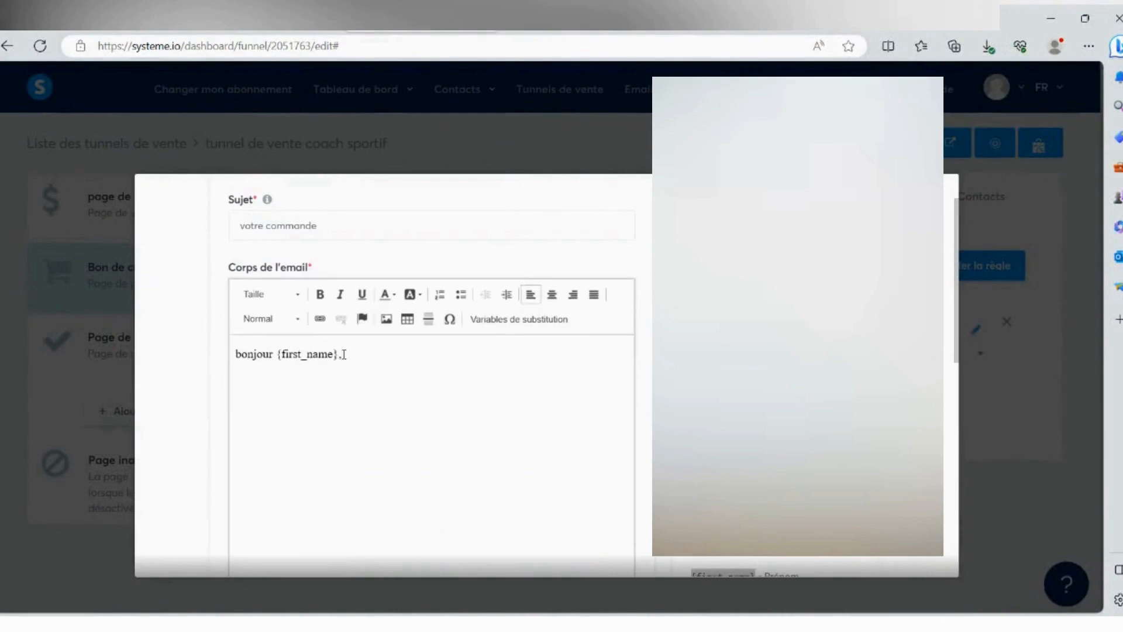
type("merci de votre confian")
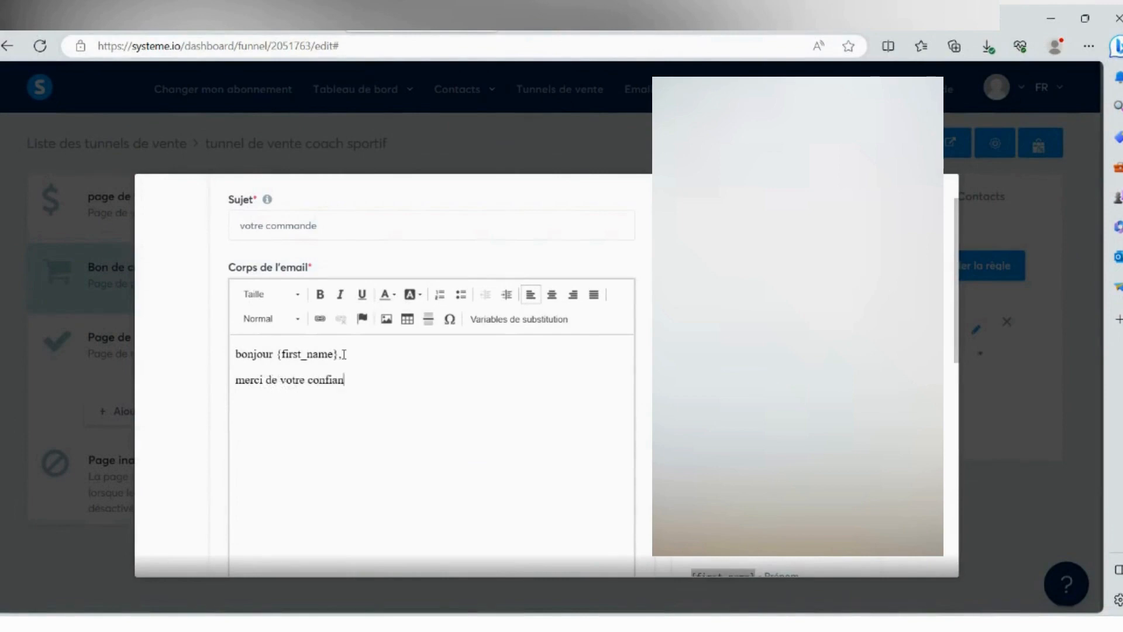
type("ce pour l'achat de votr")
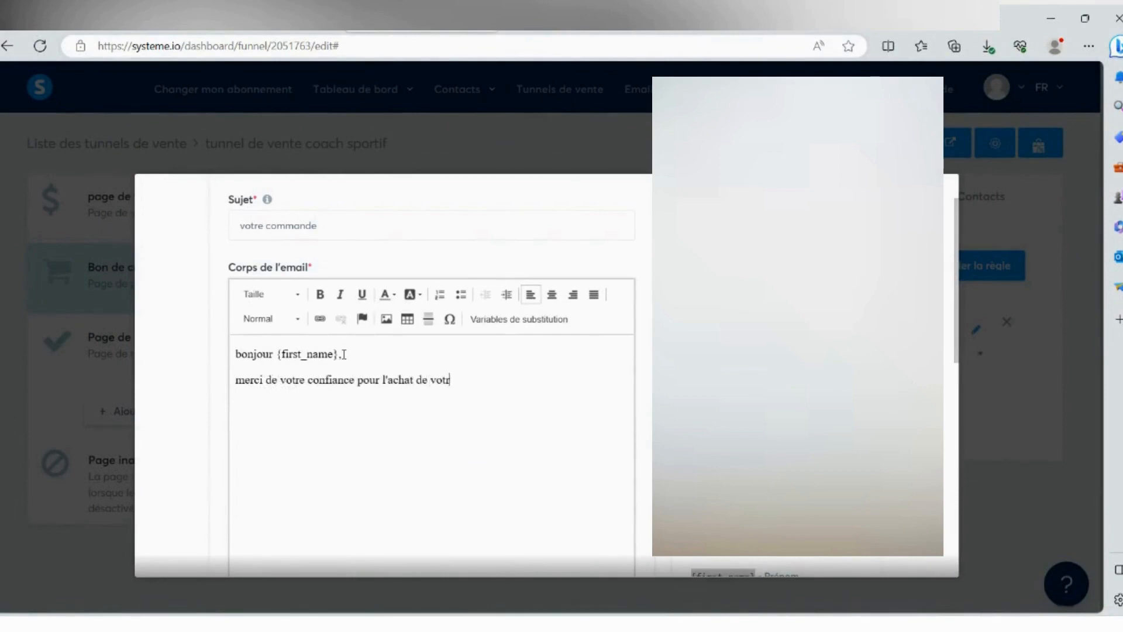
type("e produit")
type(", vous")
- Complete the thank-you sentence with ", voici vos accès à votre programme !"
key("BackSpace")
key("BackSpace")
key("BackSpace")
key("BackSpace")
type("oici vos acc_s")
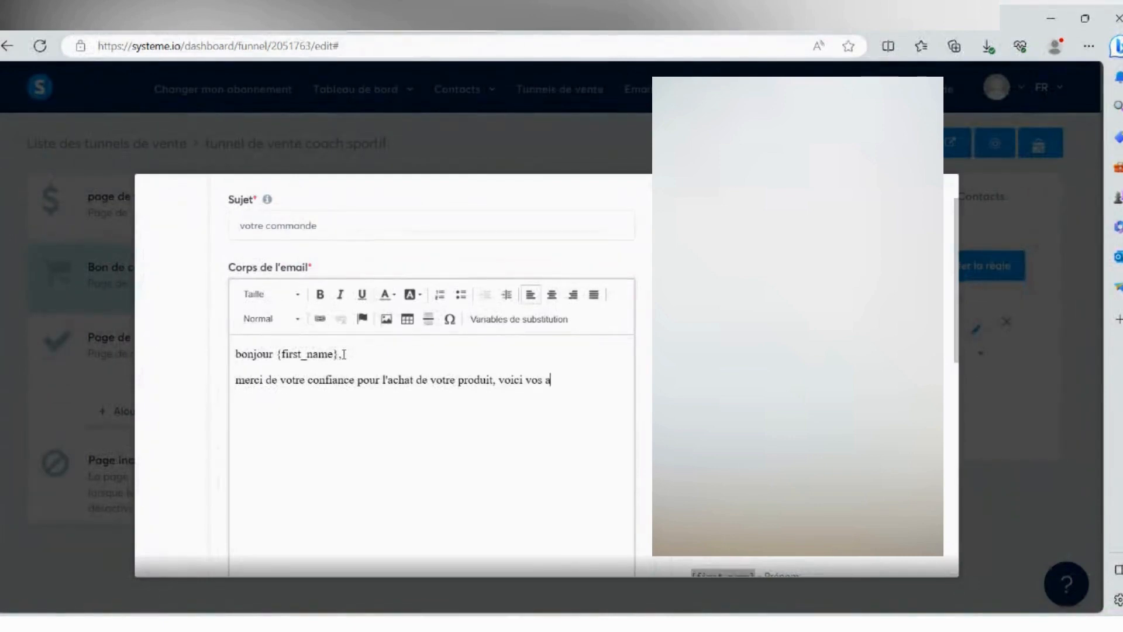
key("BackSpace")
type("çs")
key("BackSpace")
key("BackSpace")
type("ès à")
type(" votre")
type(" ^")
type("programme ")
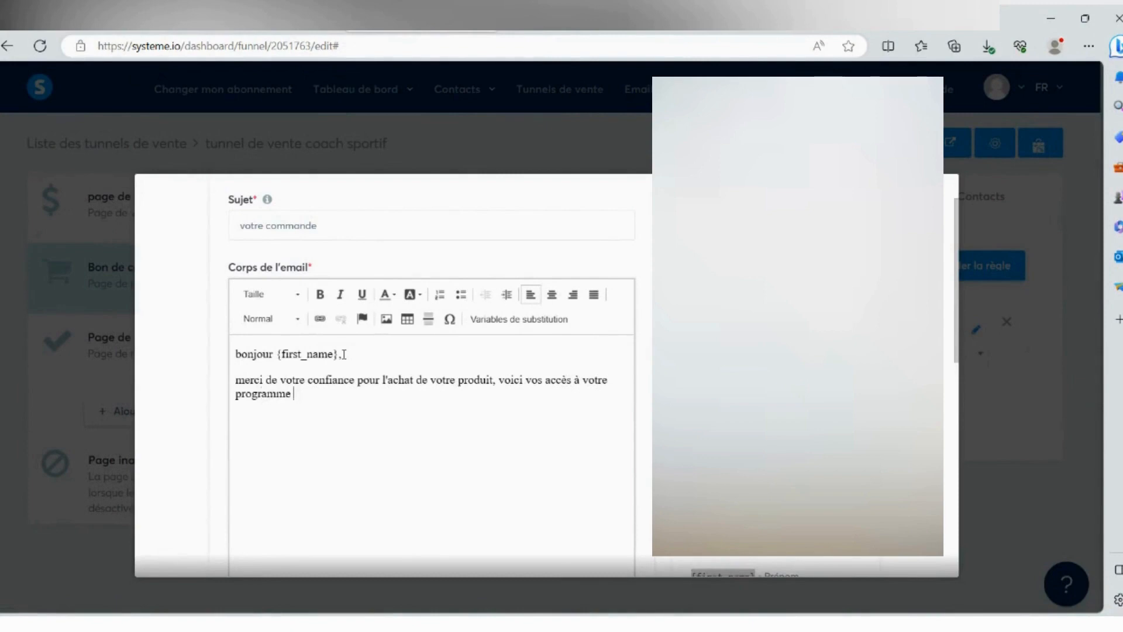
type("!")
- Add the line "Cliquez ici !" below the thank-you sentence in the email body
key("Return")
key("BackSpace")
type("d")
type("Cliquez ")
type("ici ")
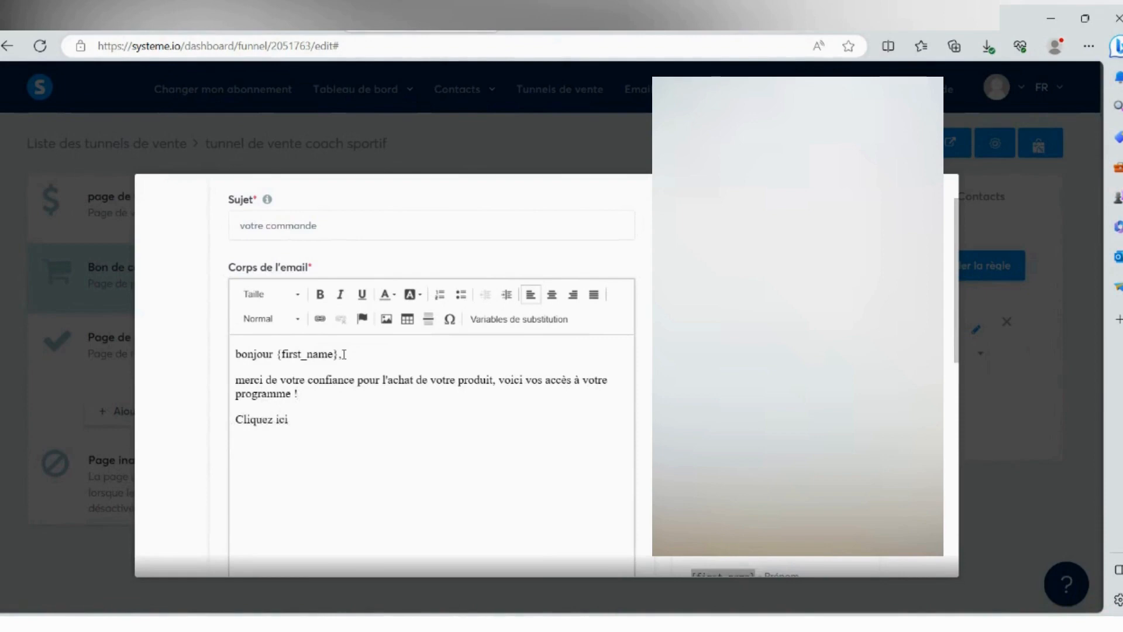
type("!")
- Turn the "Cliquez ici !" text into a link
left_click_drag(234, 419, 306, 416)
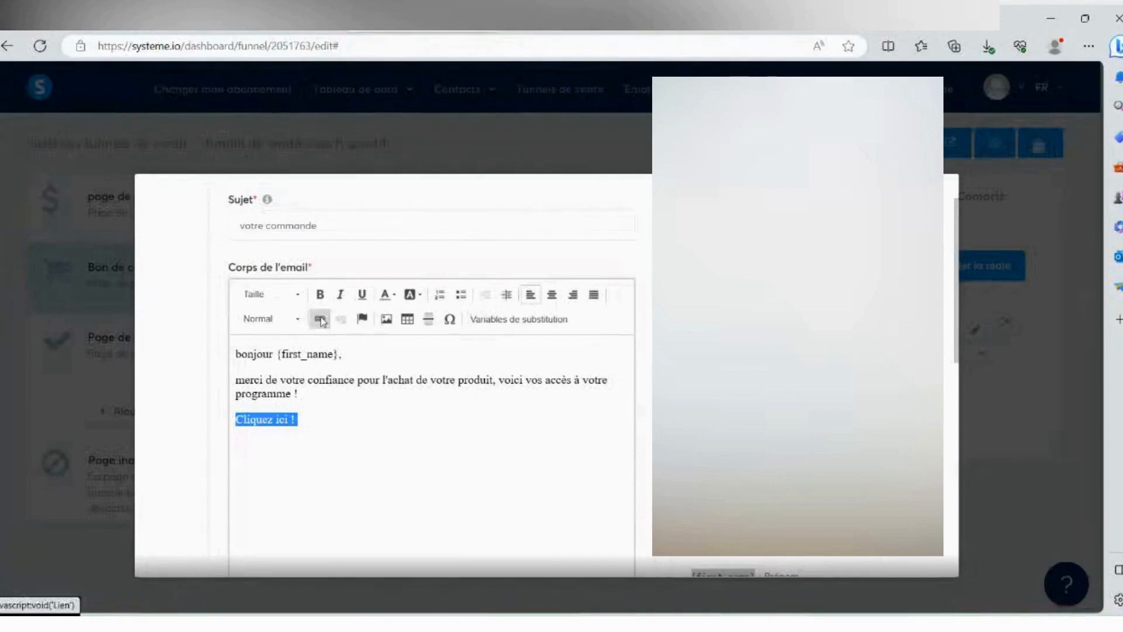
left_click(320, 319)
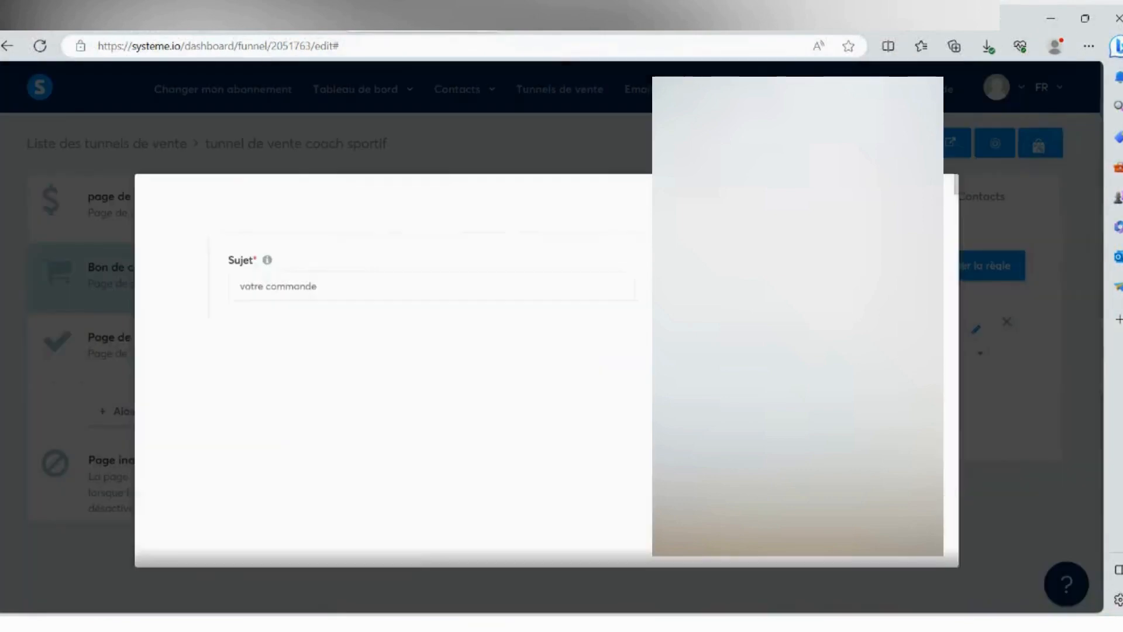